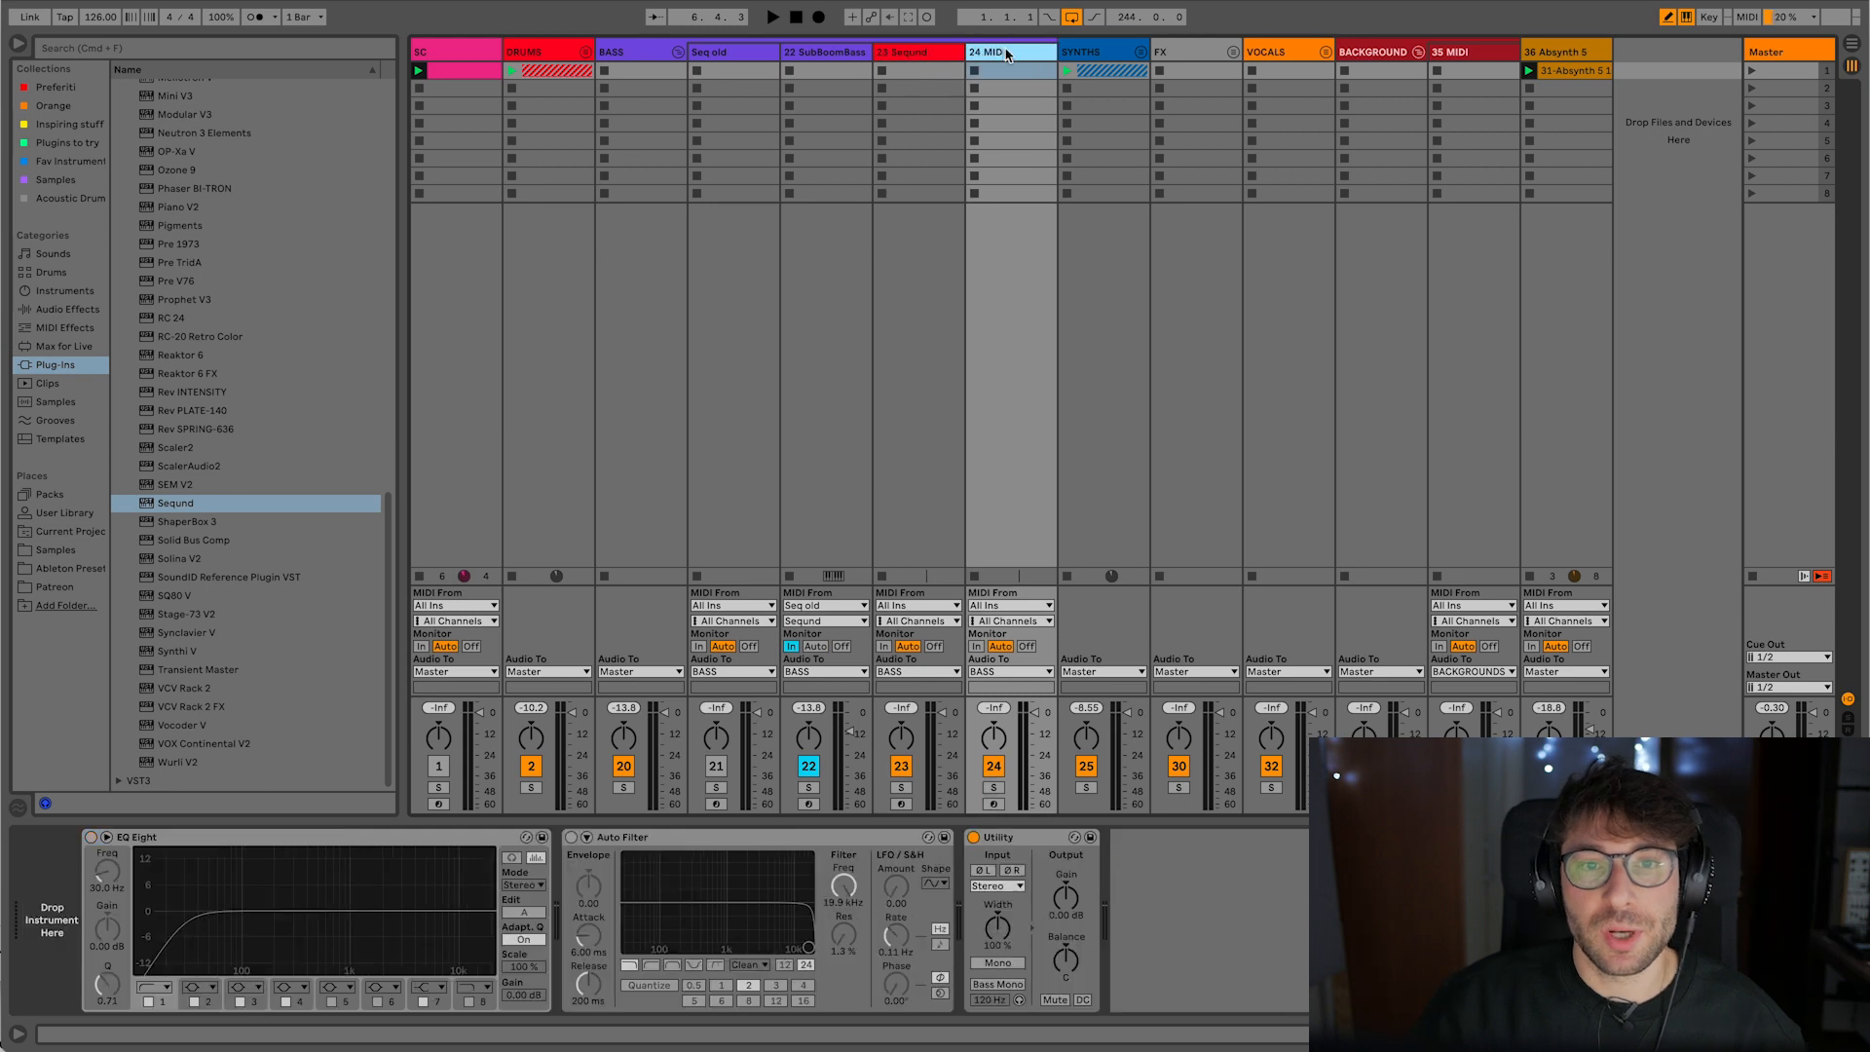
- Copy the SubBoomBass instrument from track 22 onto the empty MIDI track 24
left_click(828, 52)
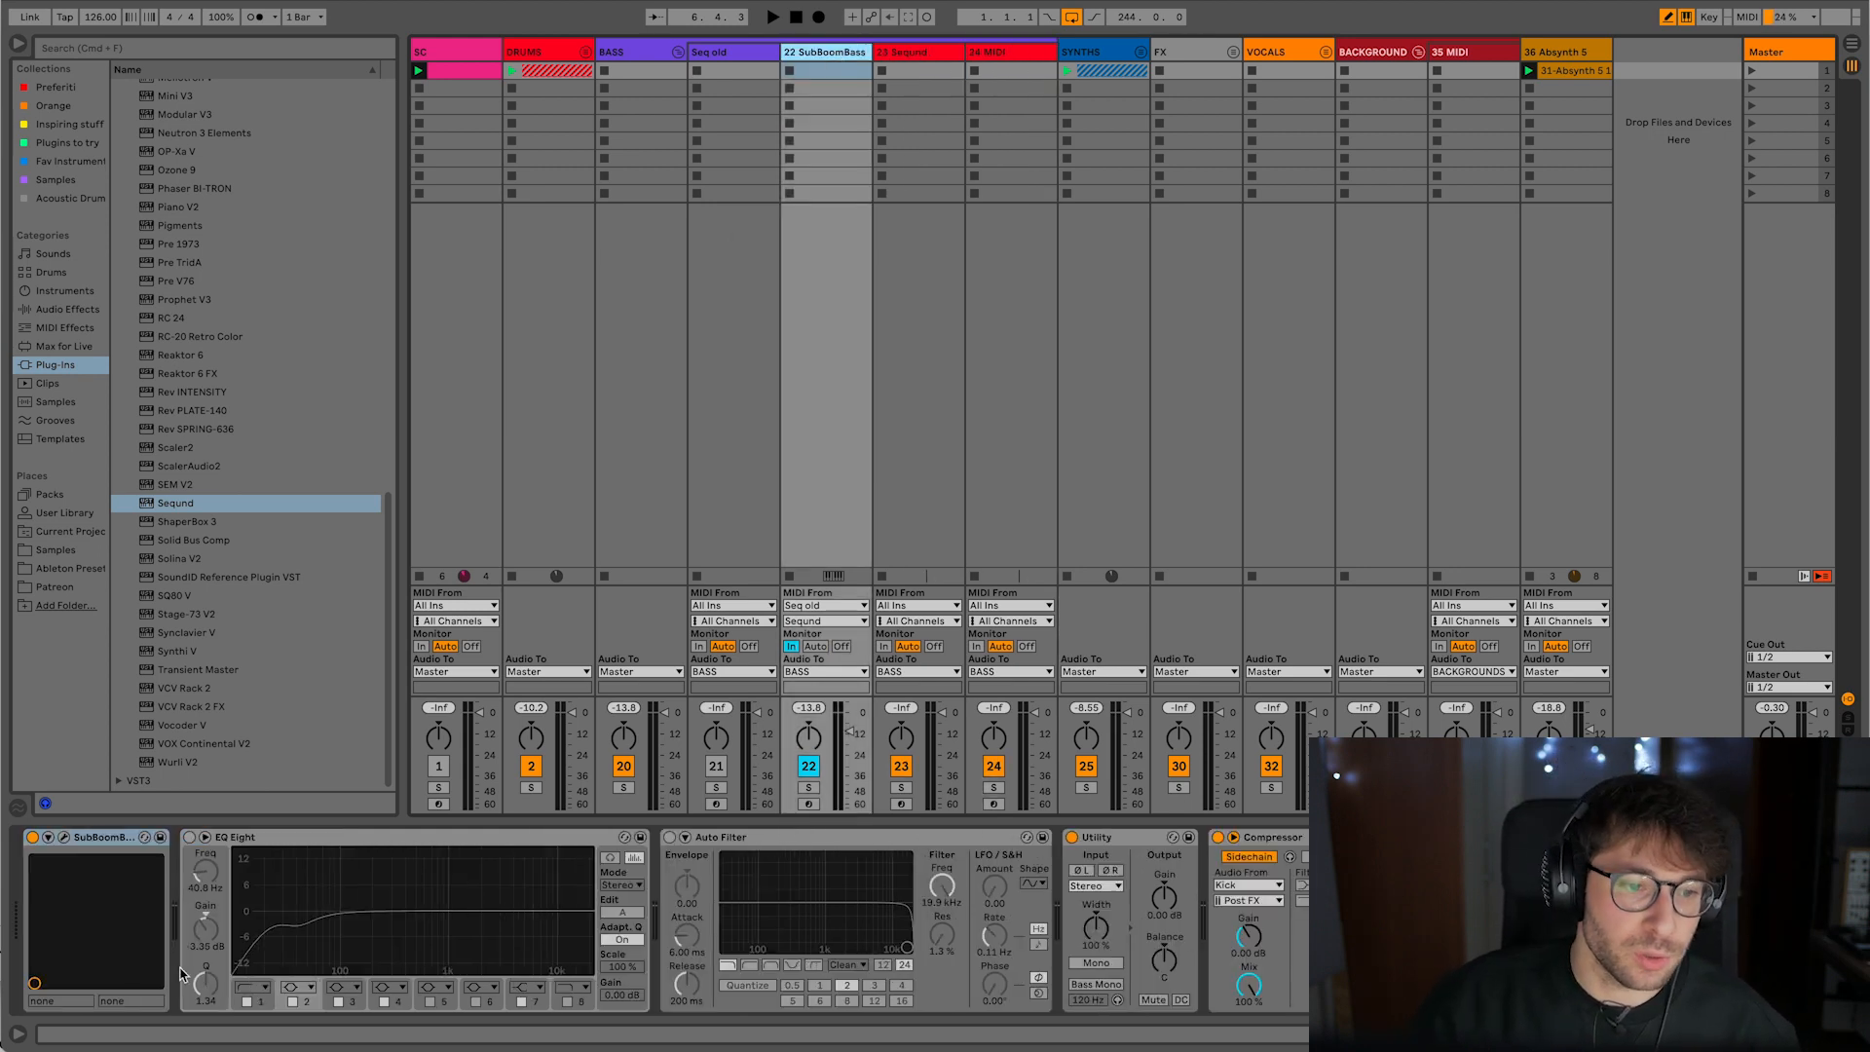
left_click_drag(109, 842, 499, 823)
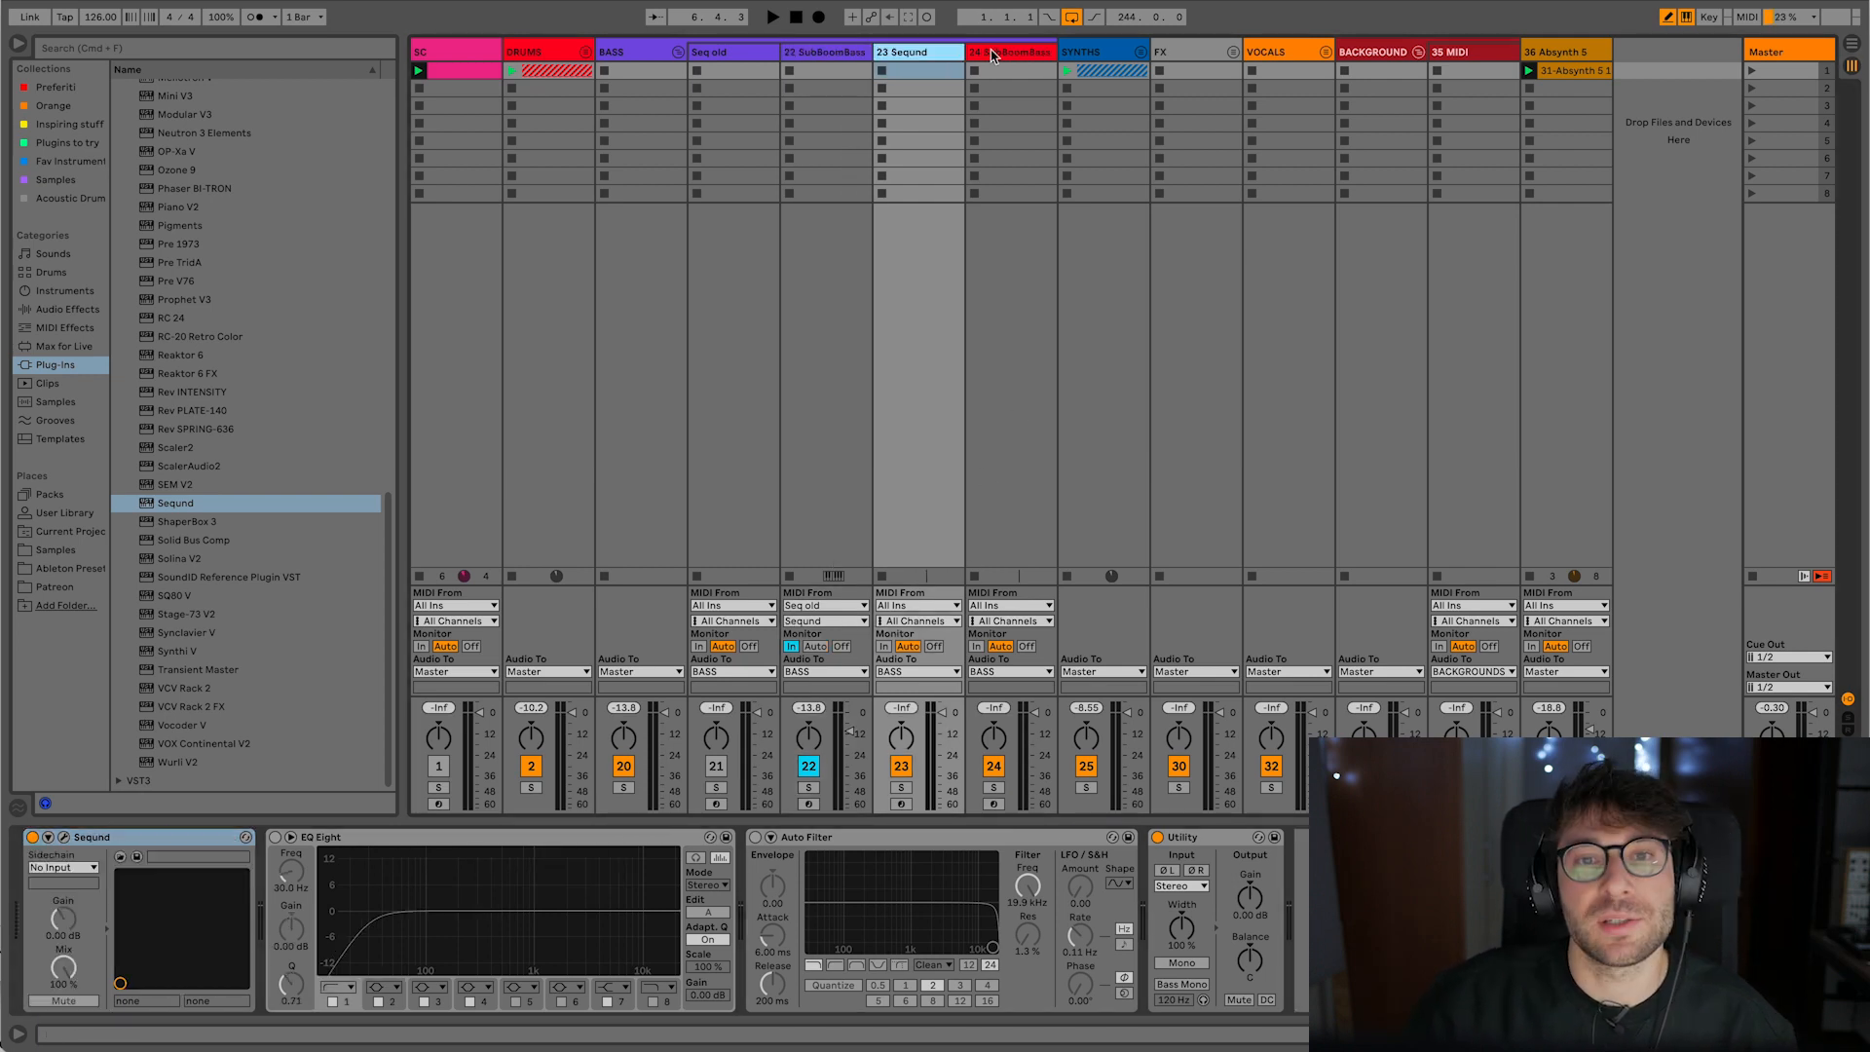
left_click(994, 57)
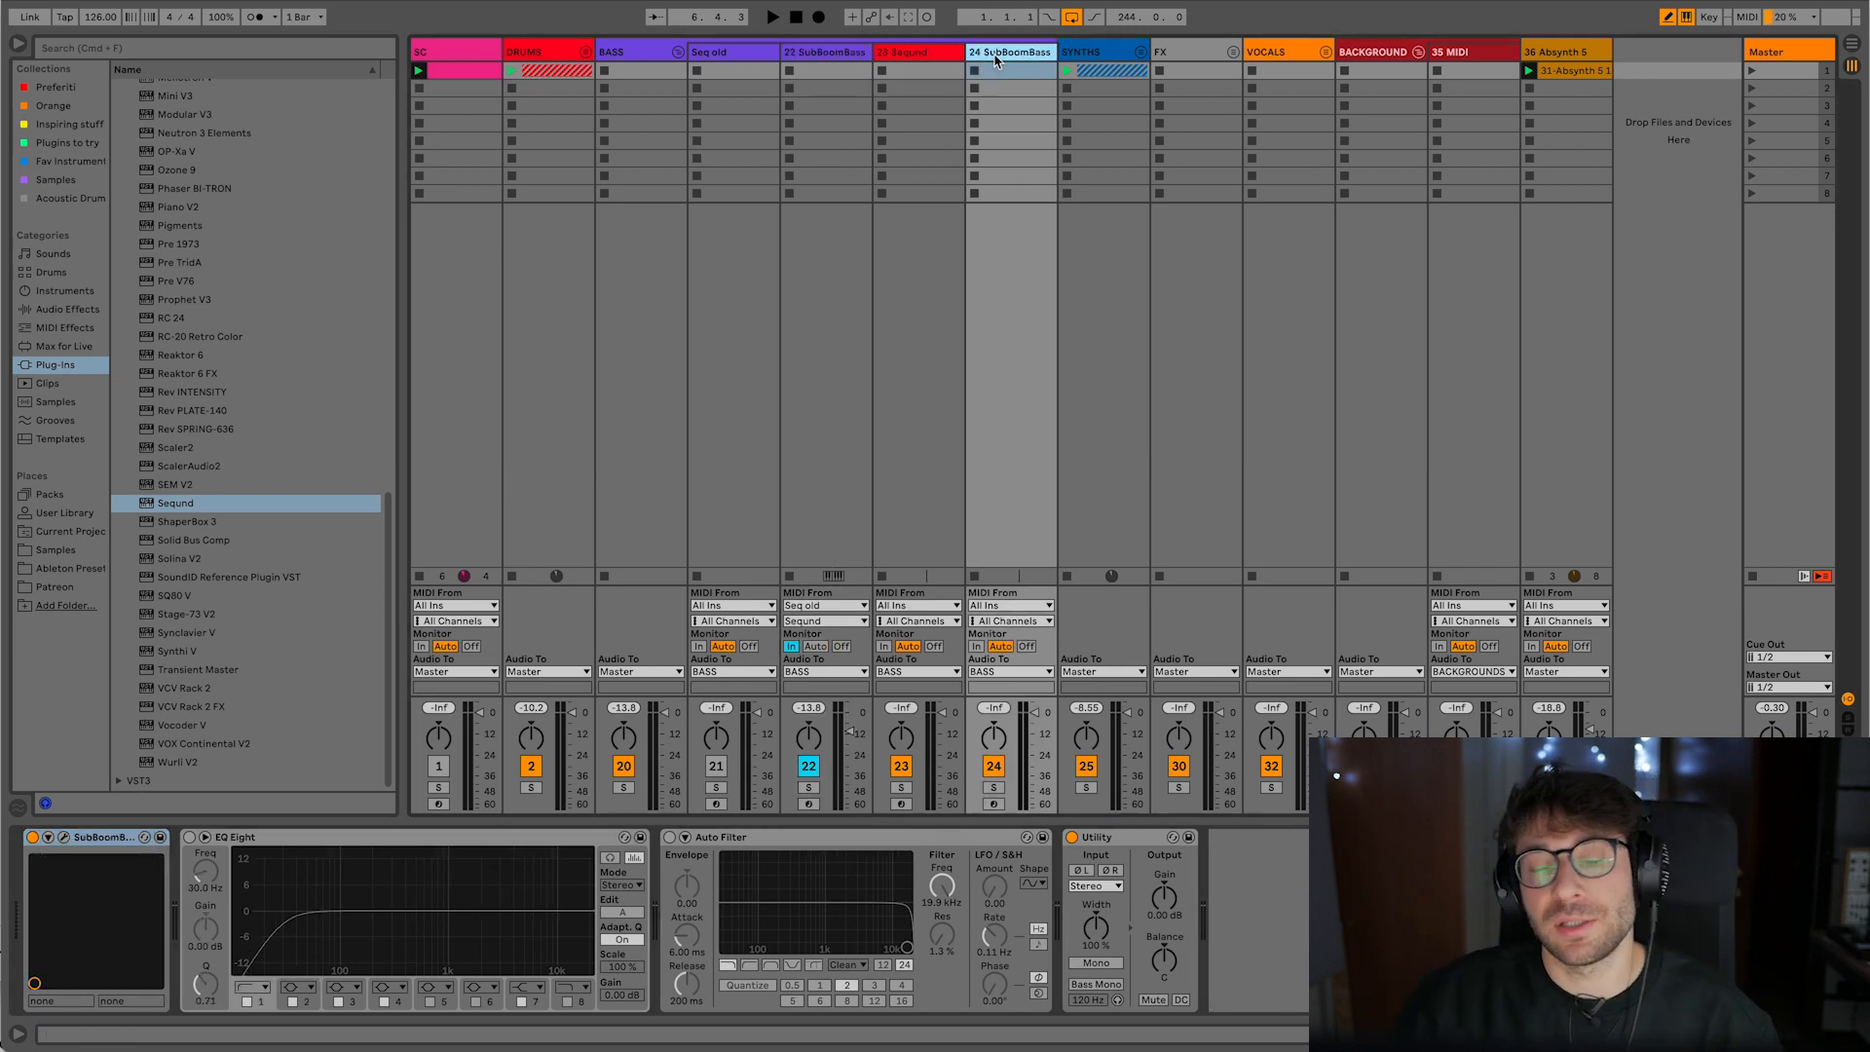
- Route track 24's MIDI input from the Seqund plug-in output of track 23-Seqund and set its monitoring to In
left_click(994, 605)
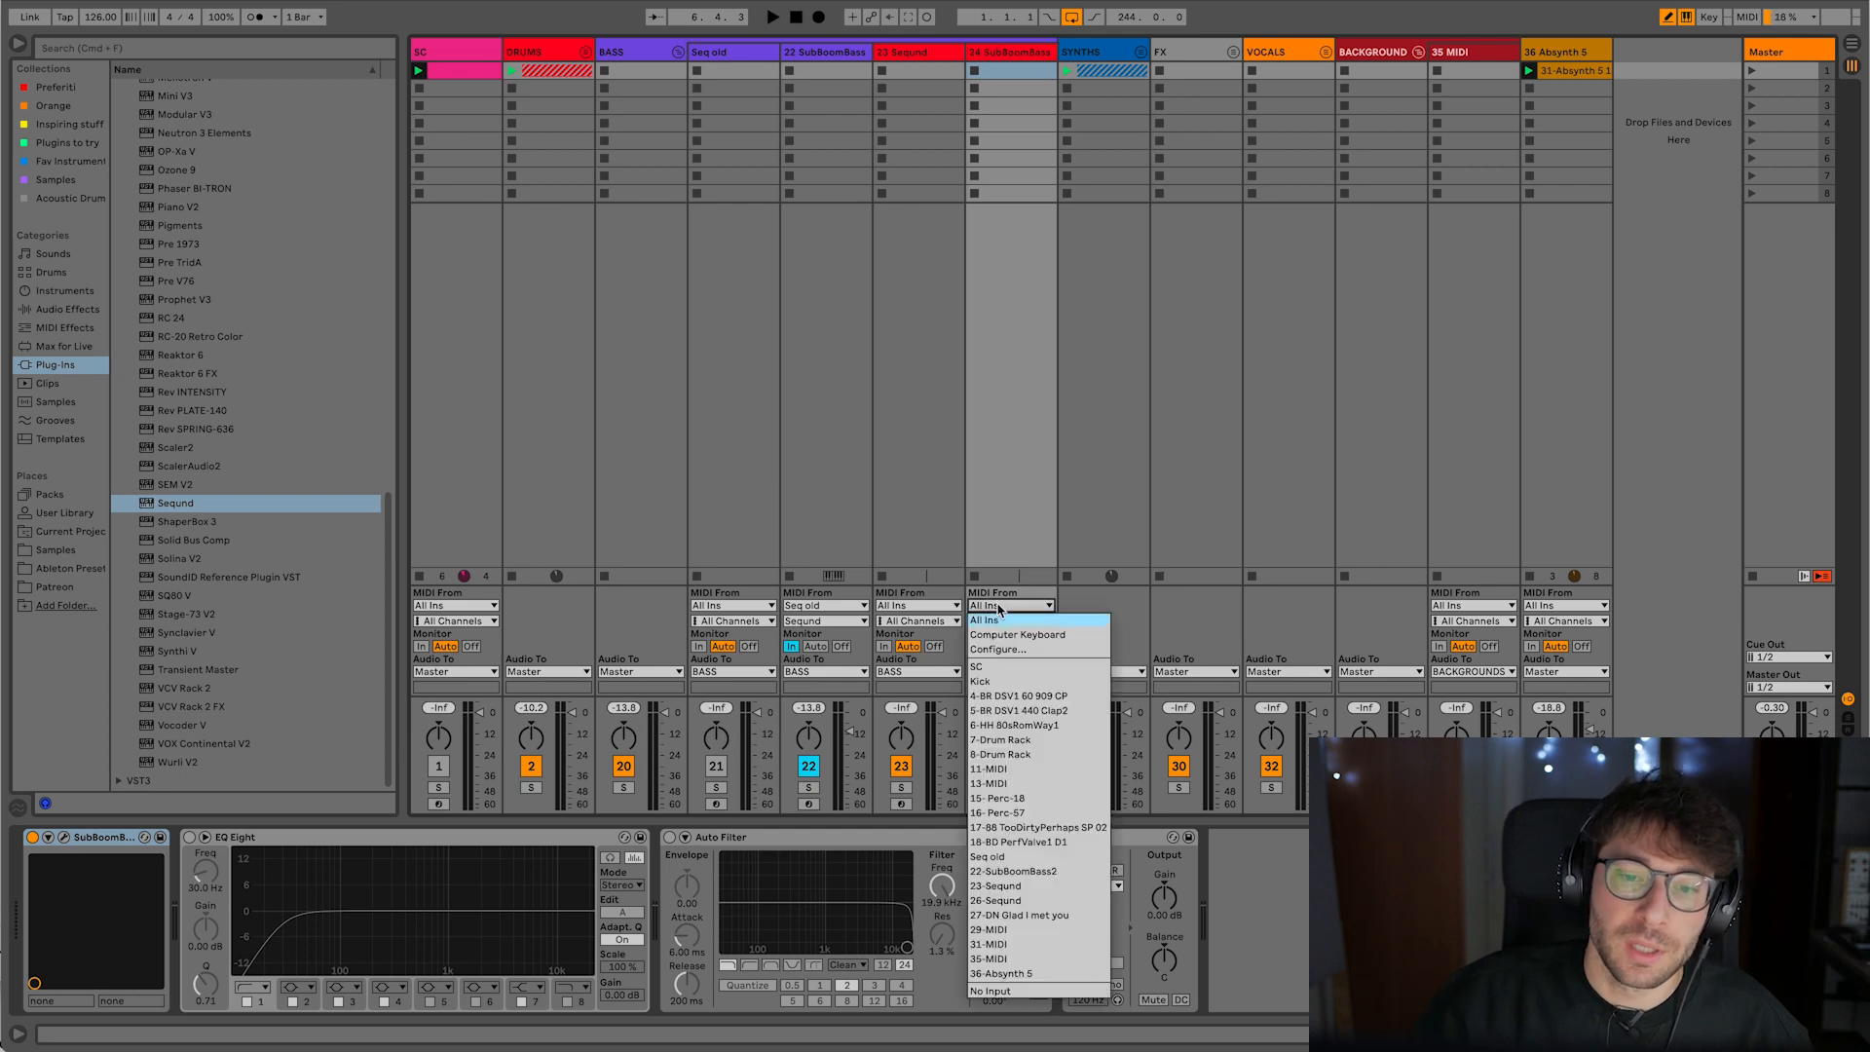
left_click(1018, 887)
left_click(1023, 622)
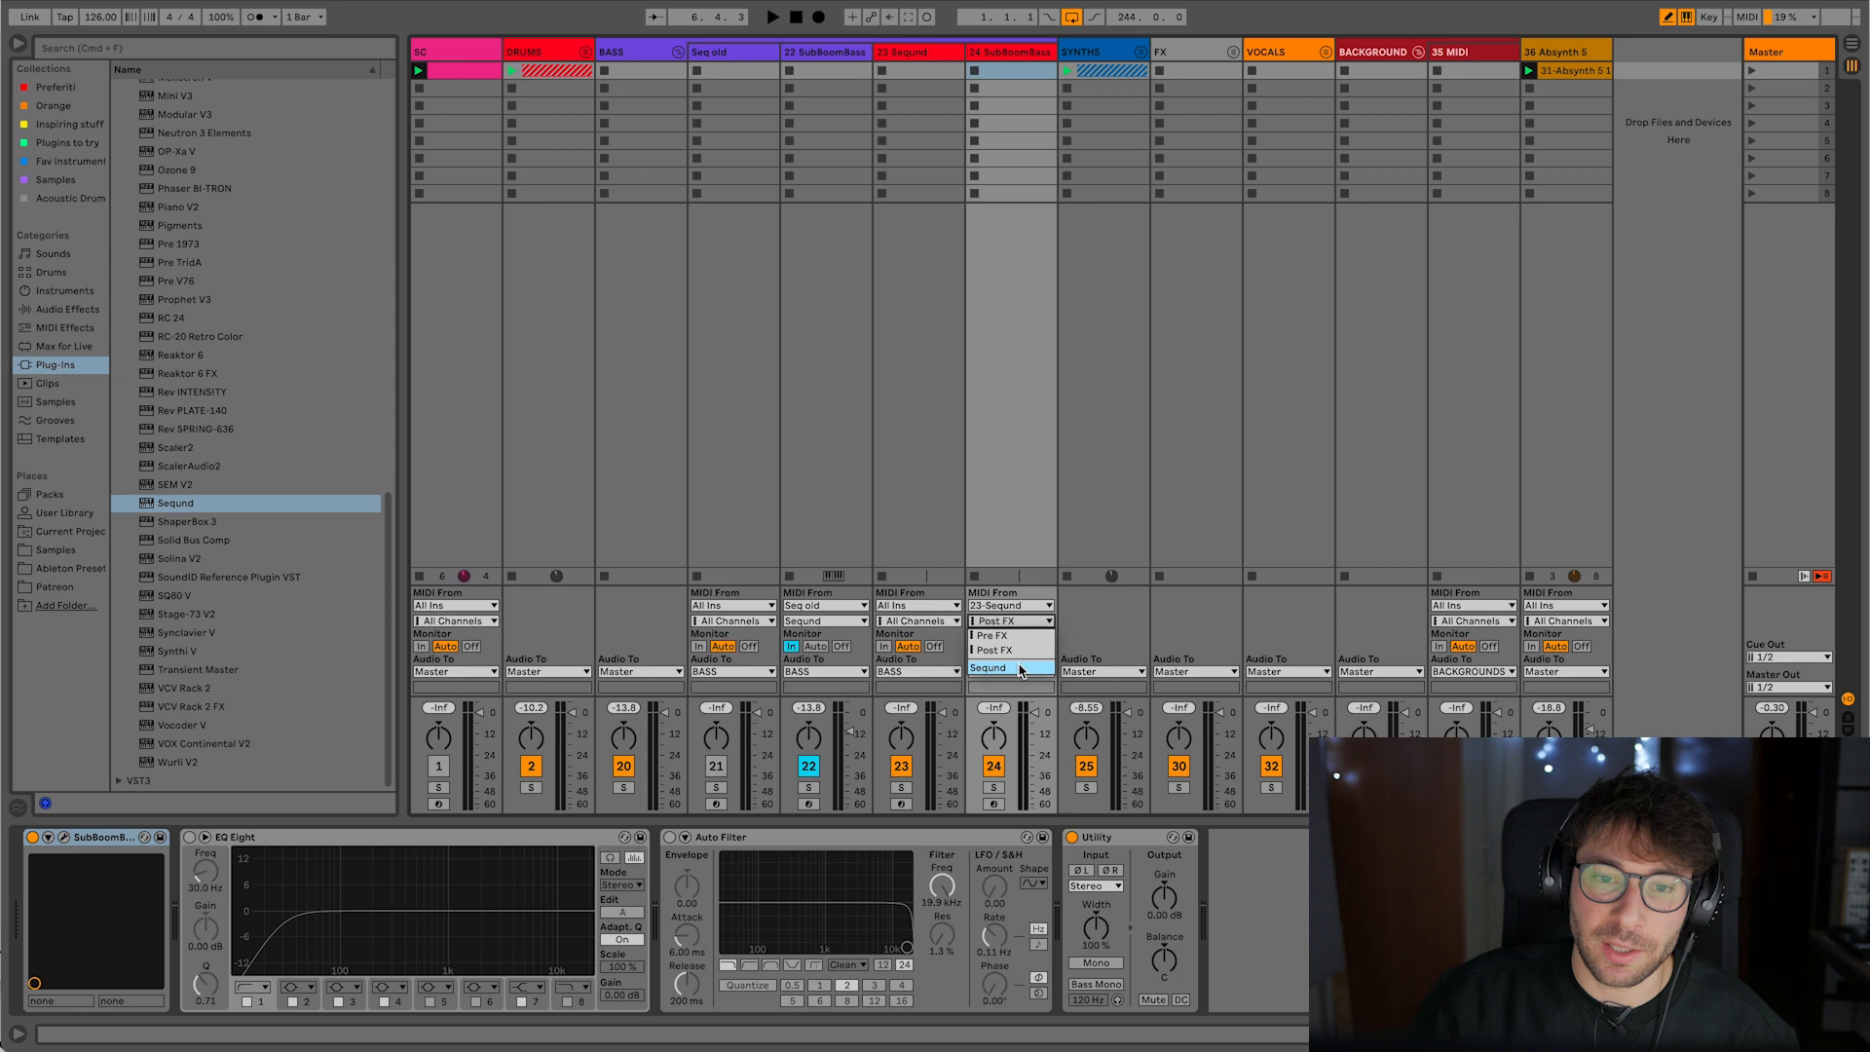
left_click(1021, 668)
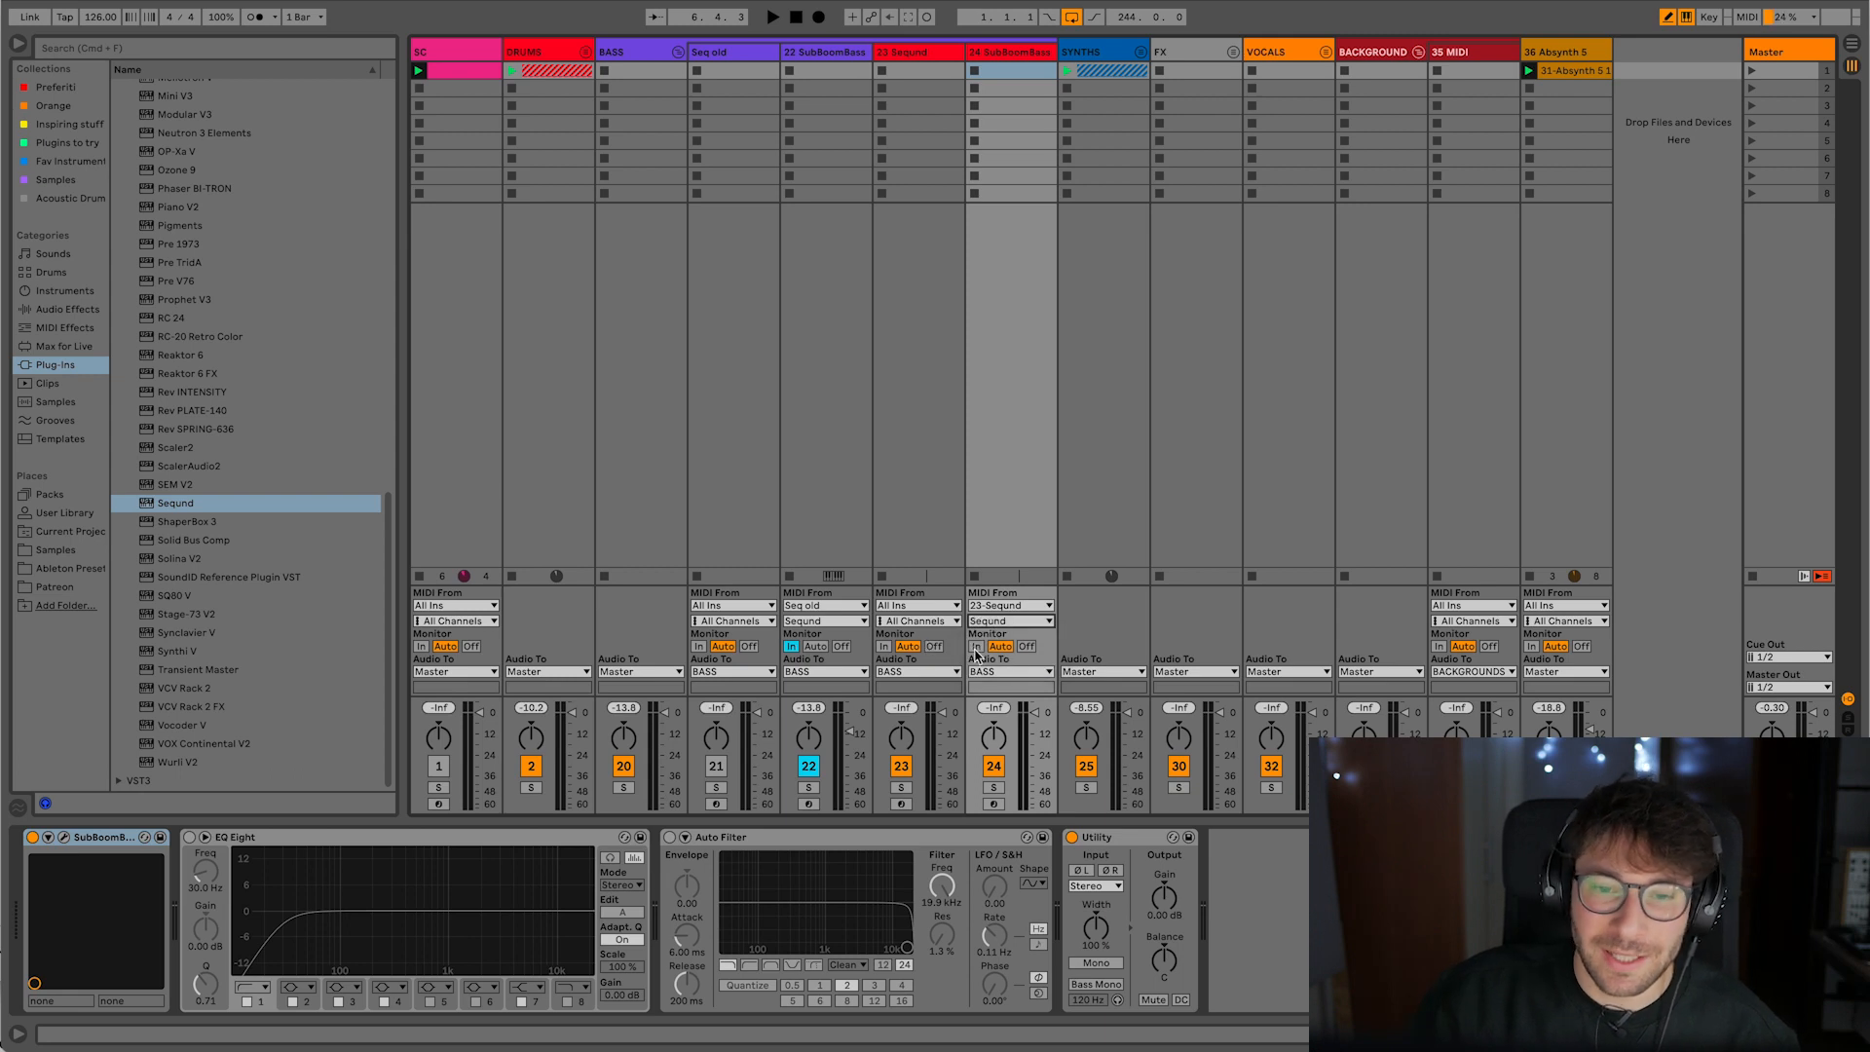
left_click(976, 646)
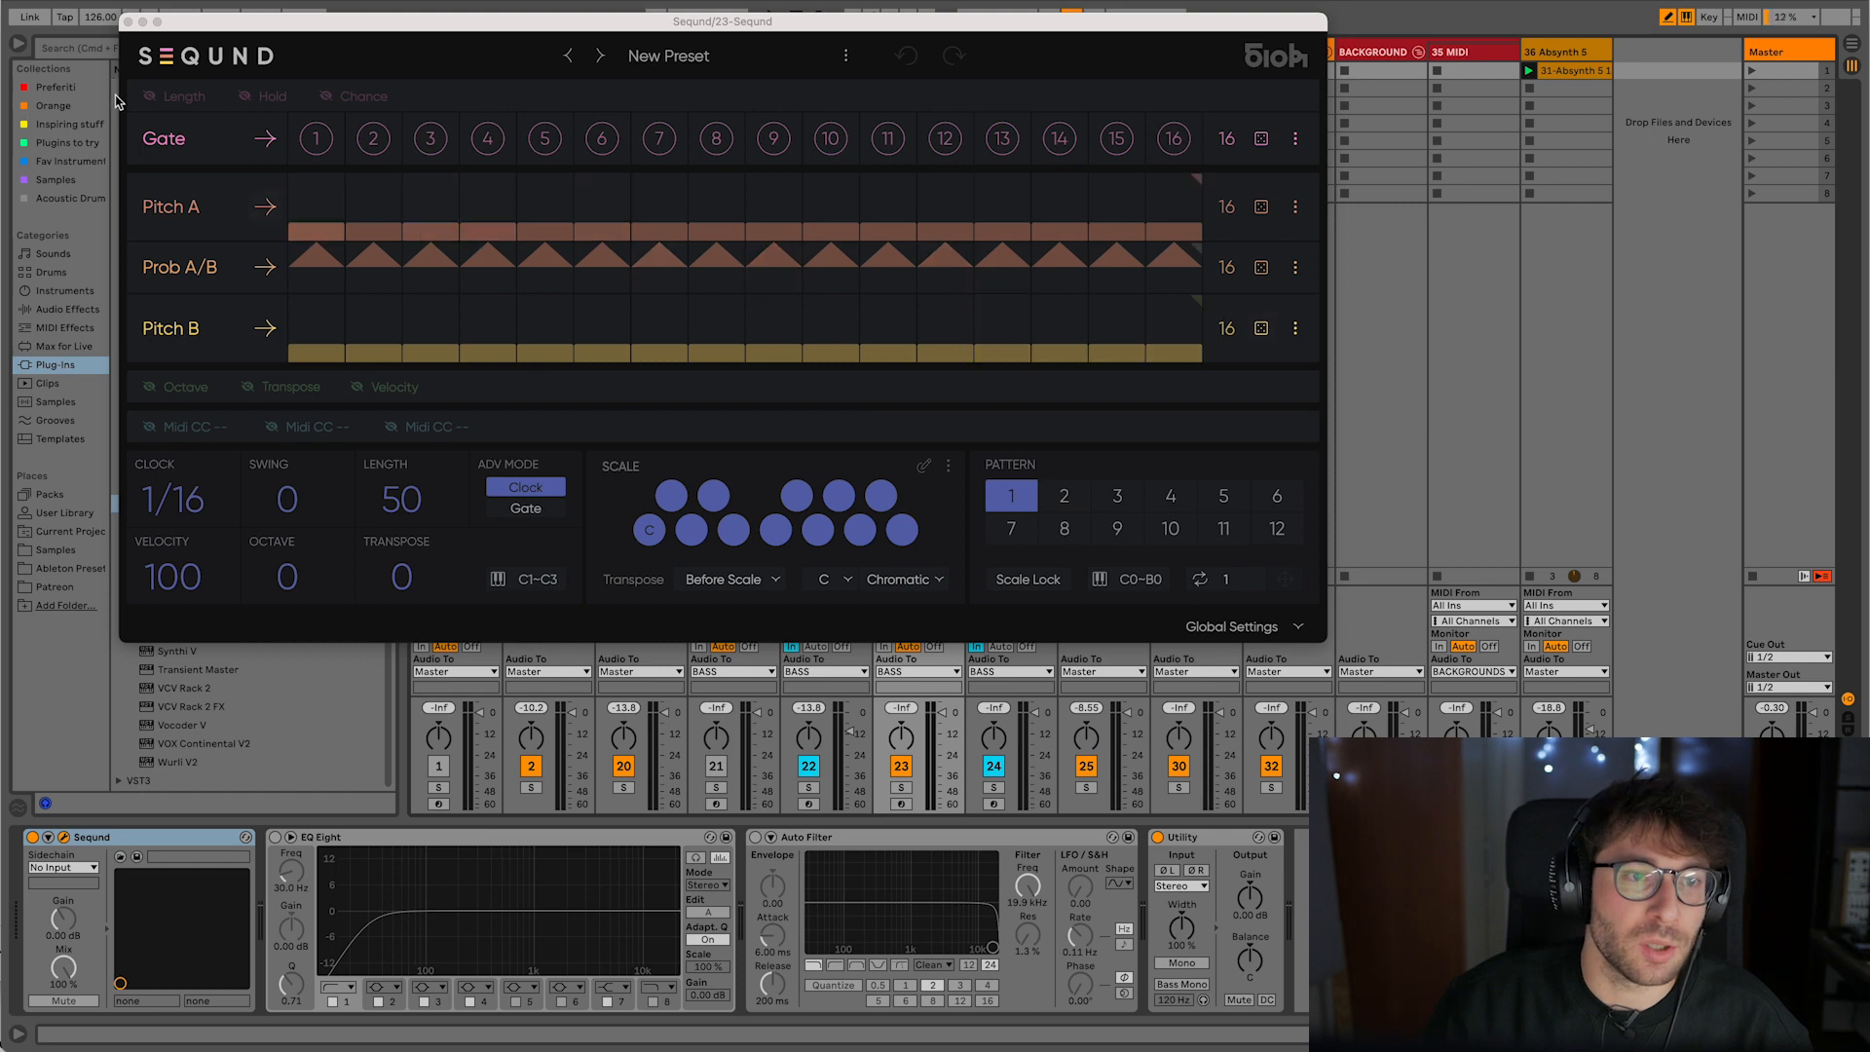
- Show the Length, Hold and Chance lanes of the Gate section and hide all three again
left_click(171, 93)
left_click(181, 95)
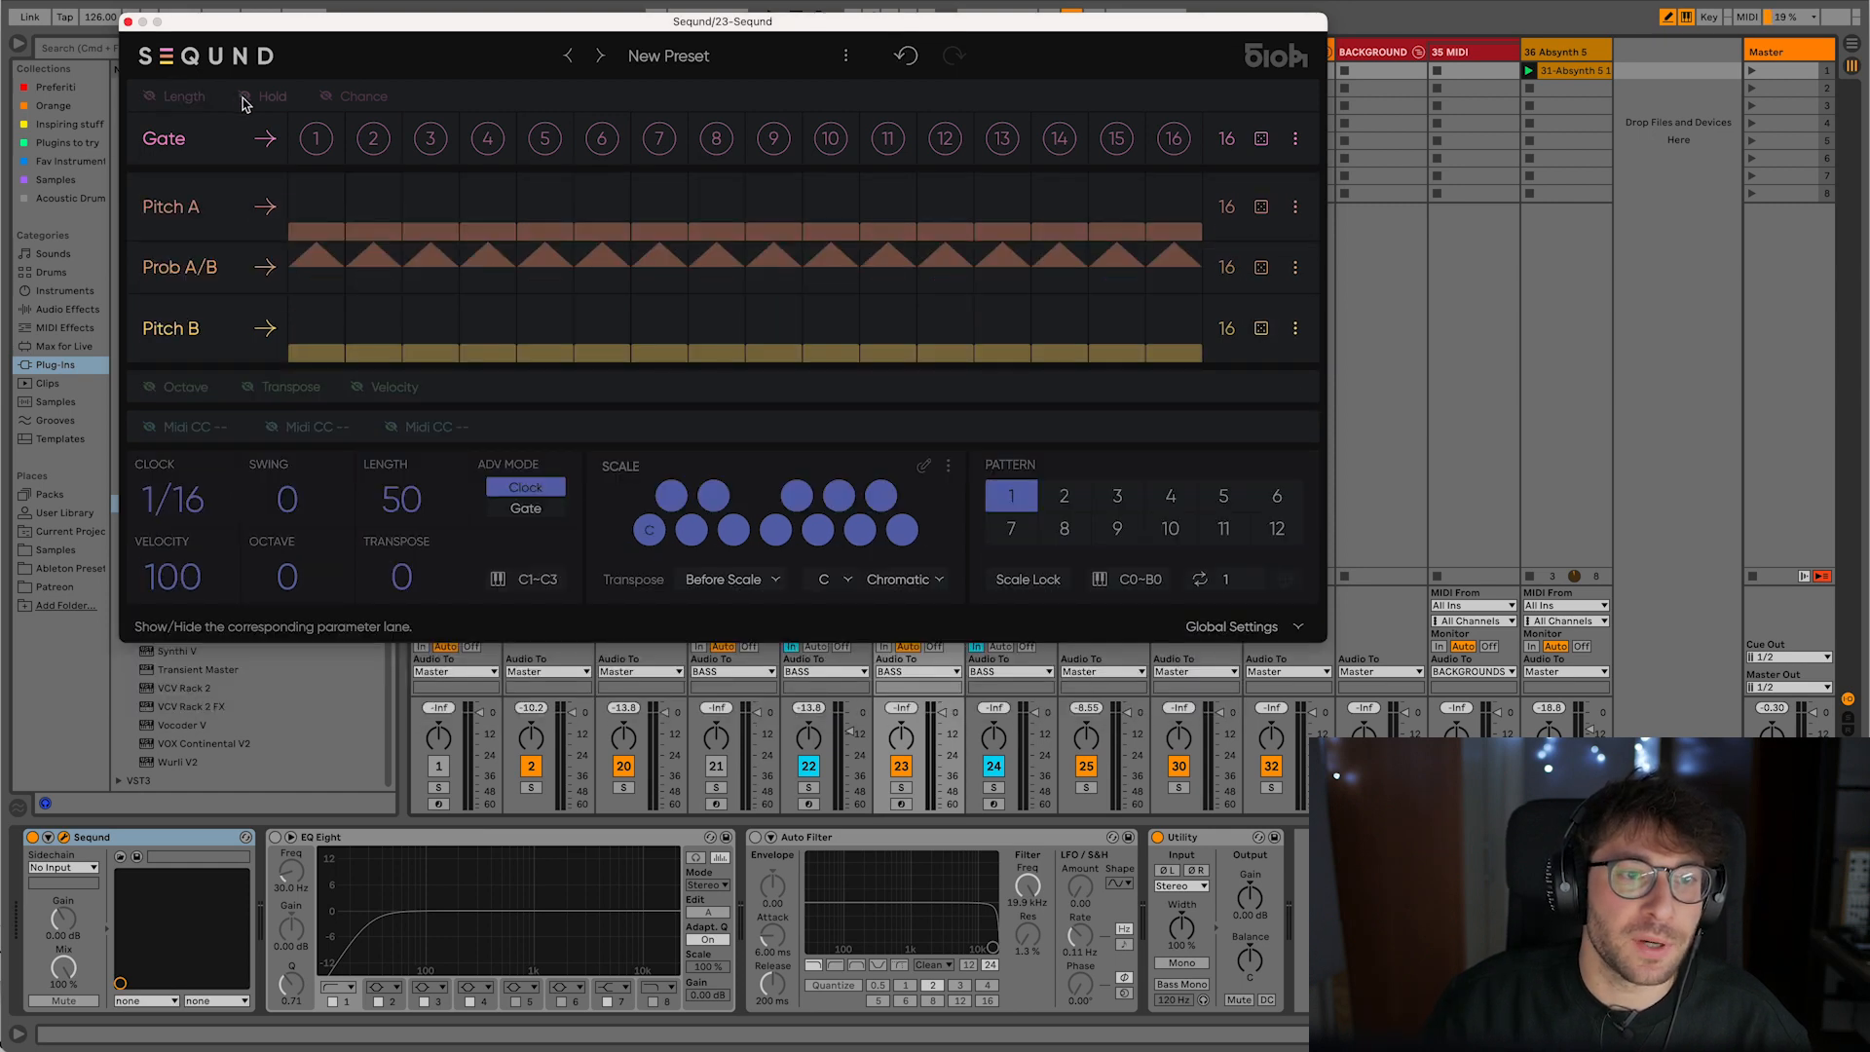
left_click(265, 96)
left_click(353, 95)
left_click(194, 100)
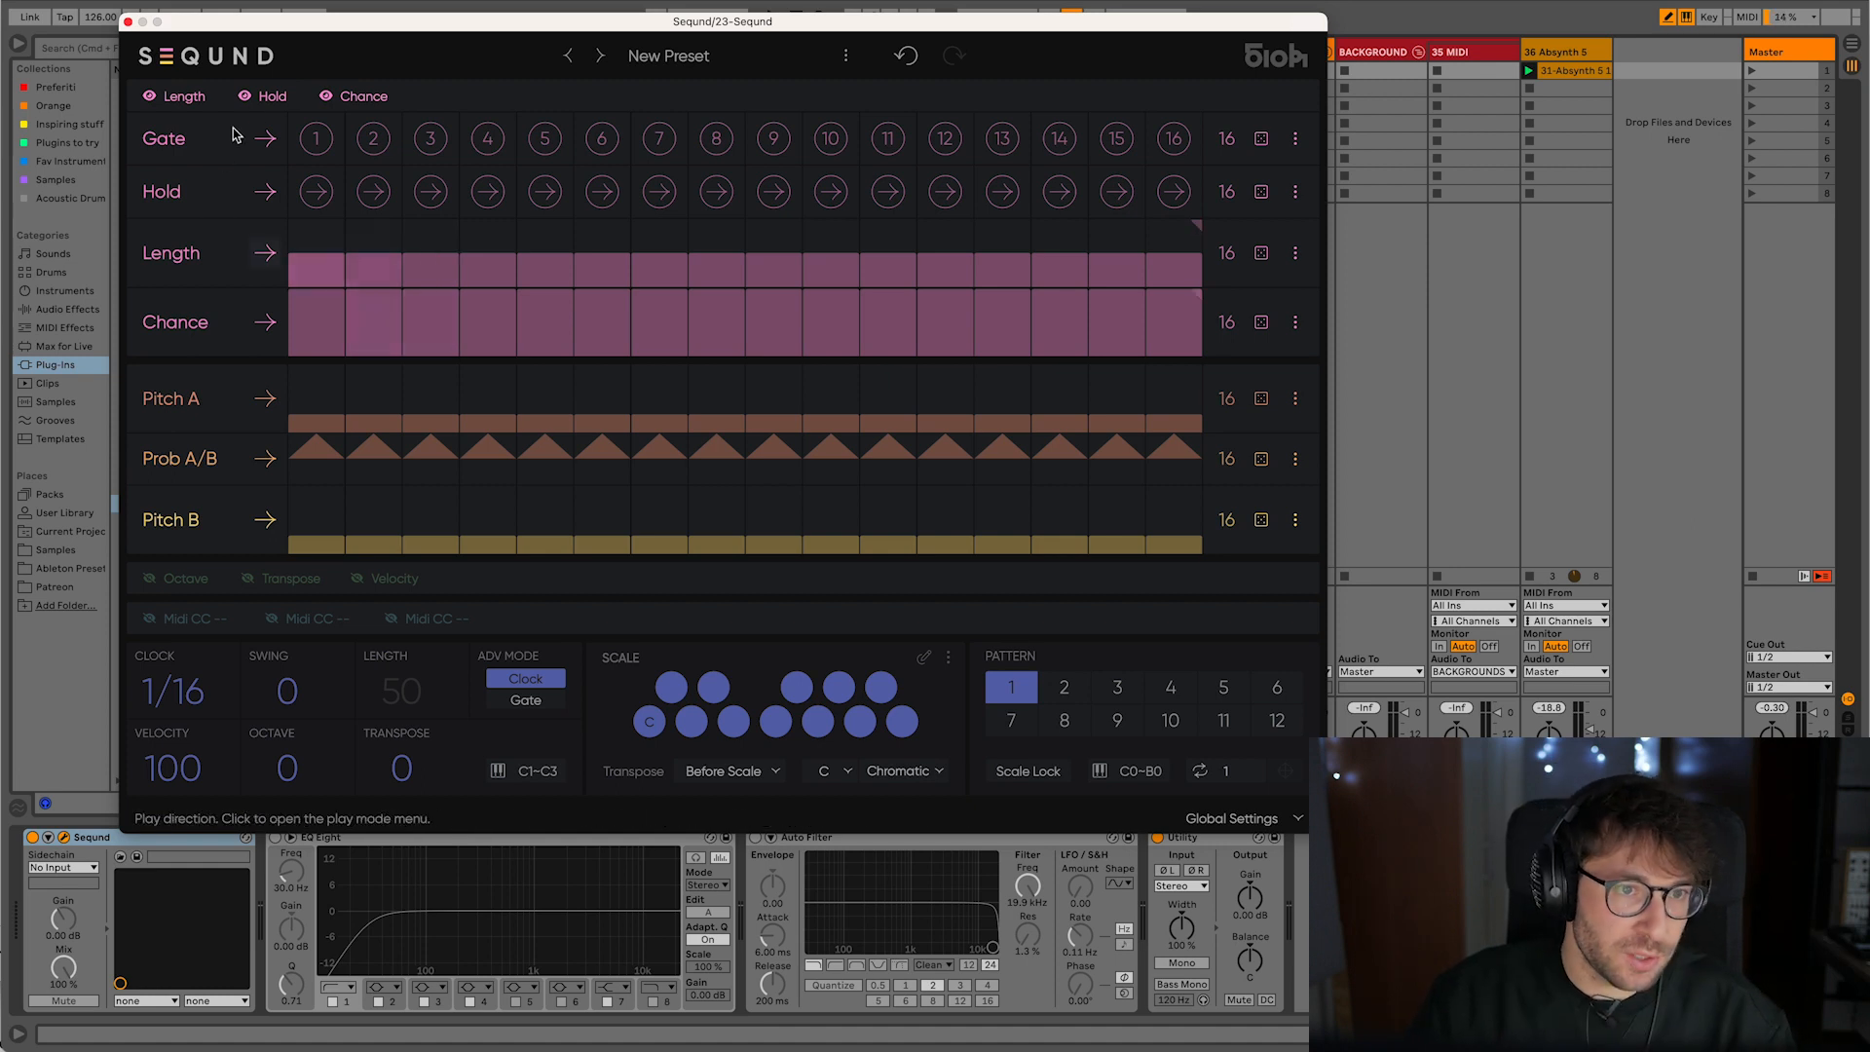
left_click(264, 95)
left_click(180, 95)
left_click(355, 96)
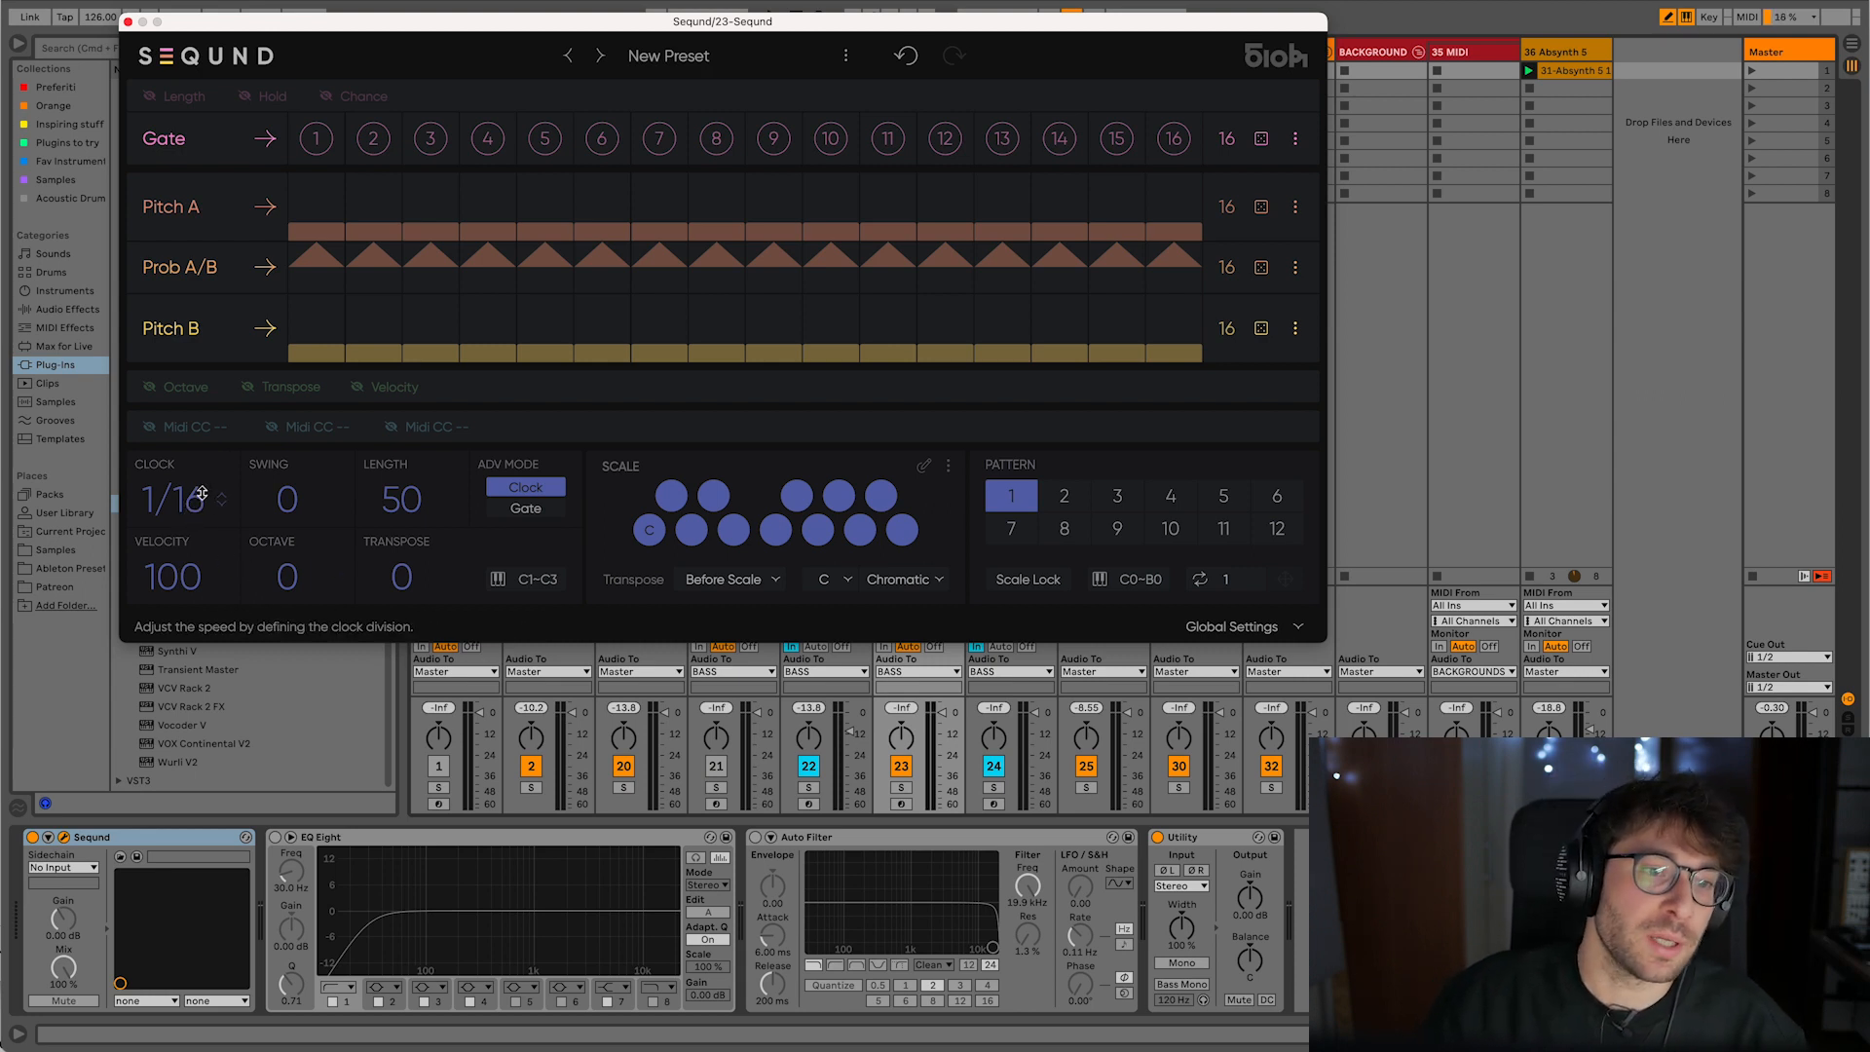
- Try the clock division at 1/1 and restore it to 1/16
left_click_drag(209, 537, 198, 650)
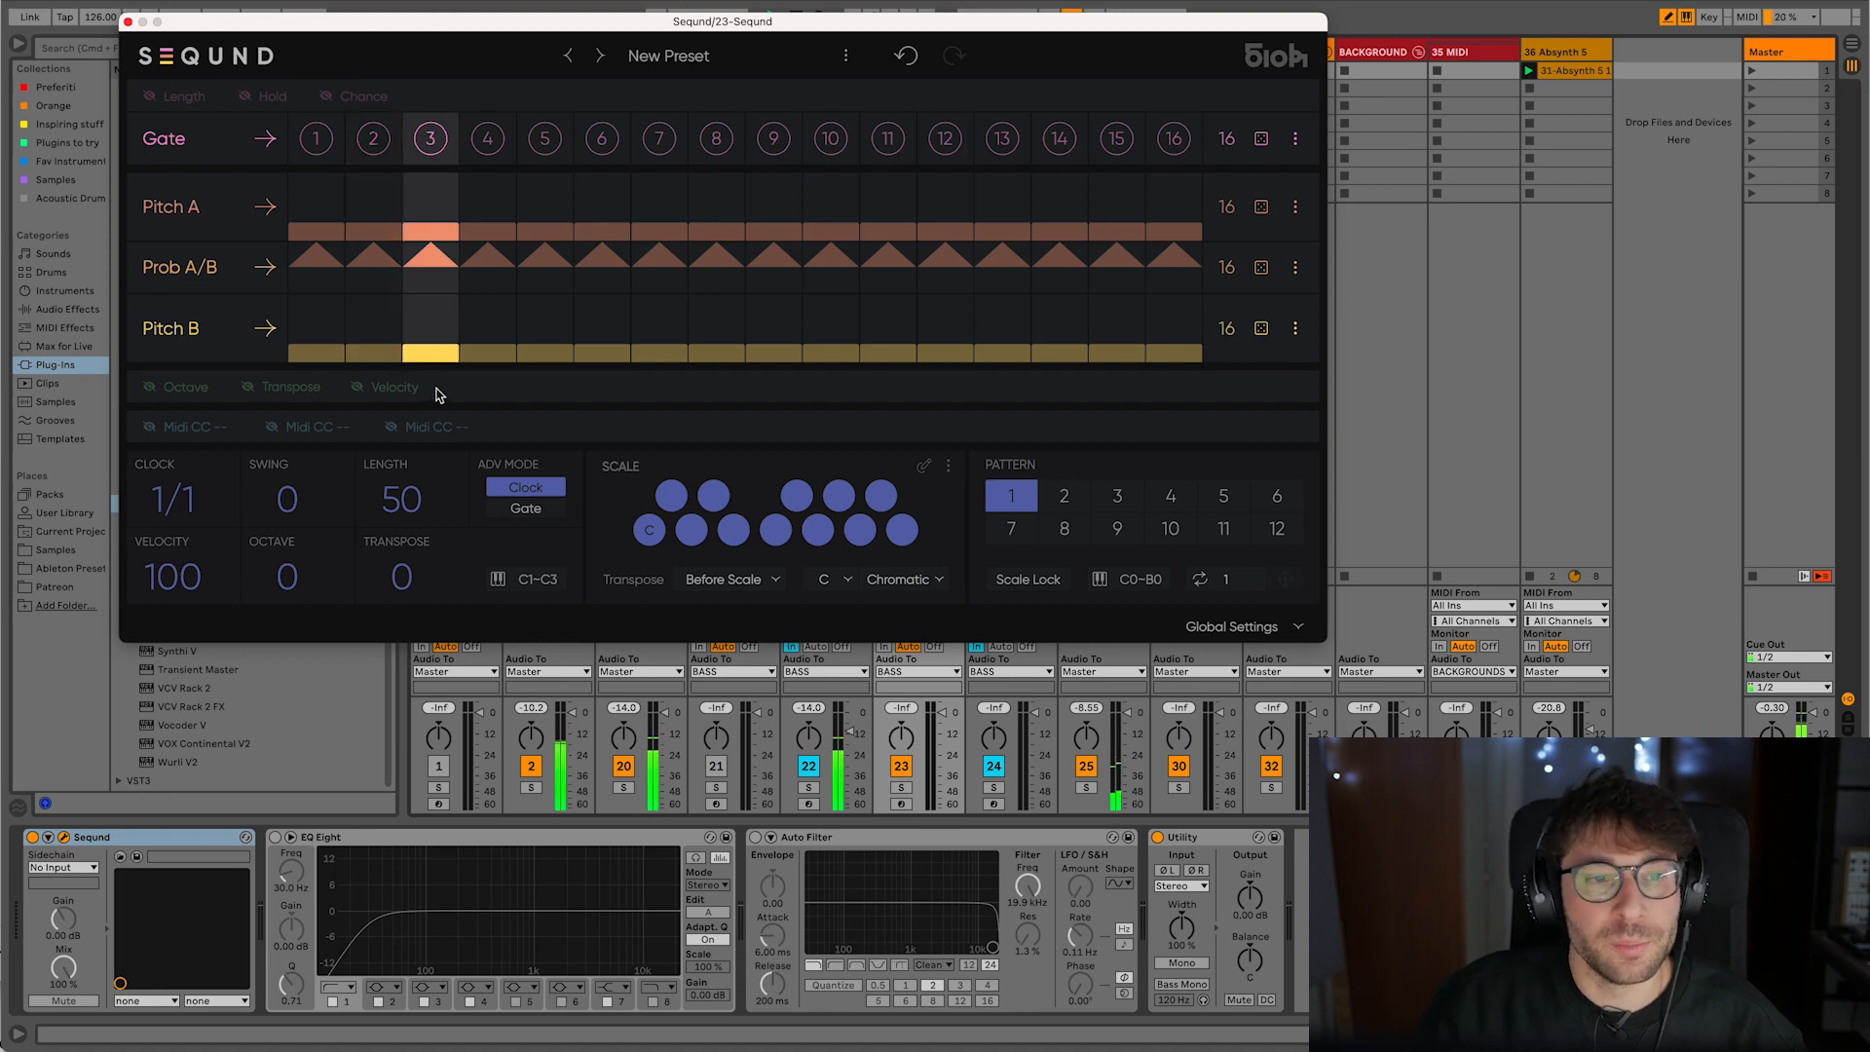
left_click_drag(166, 502, 202, 404)
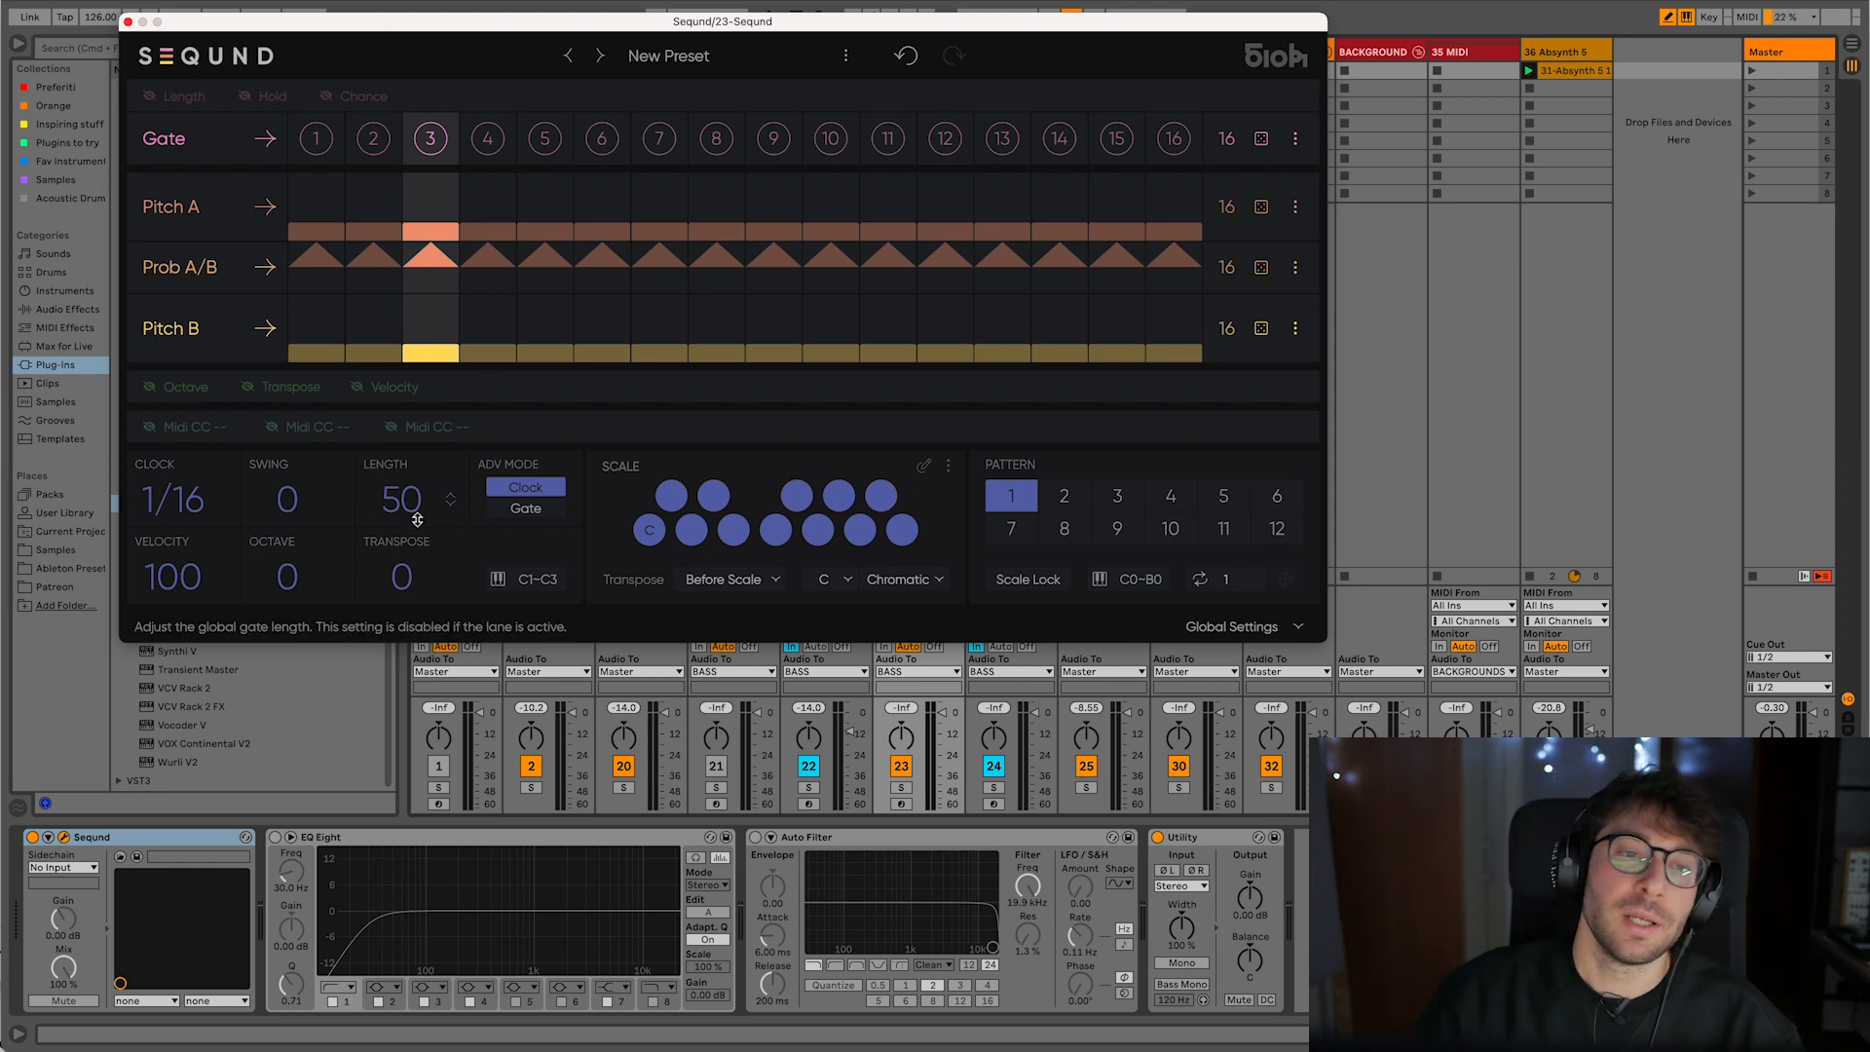
- Try the global gate length at 1 and set it to 100
left_click_drag(417, 534, 416, 577)
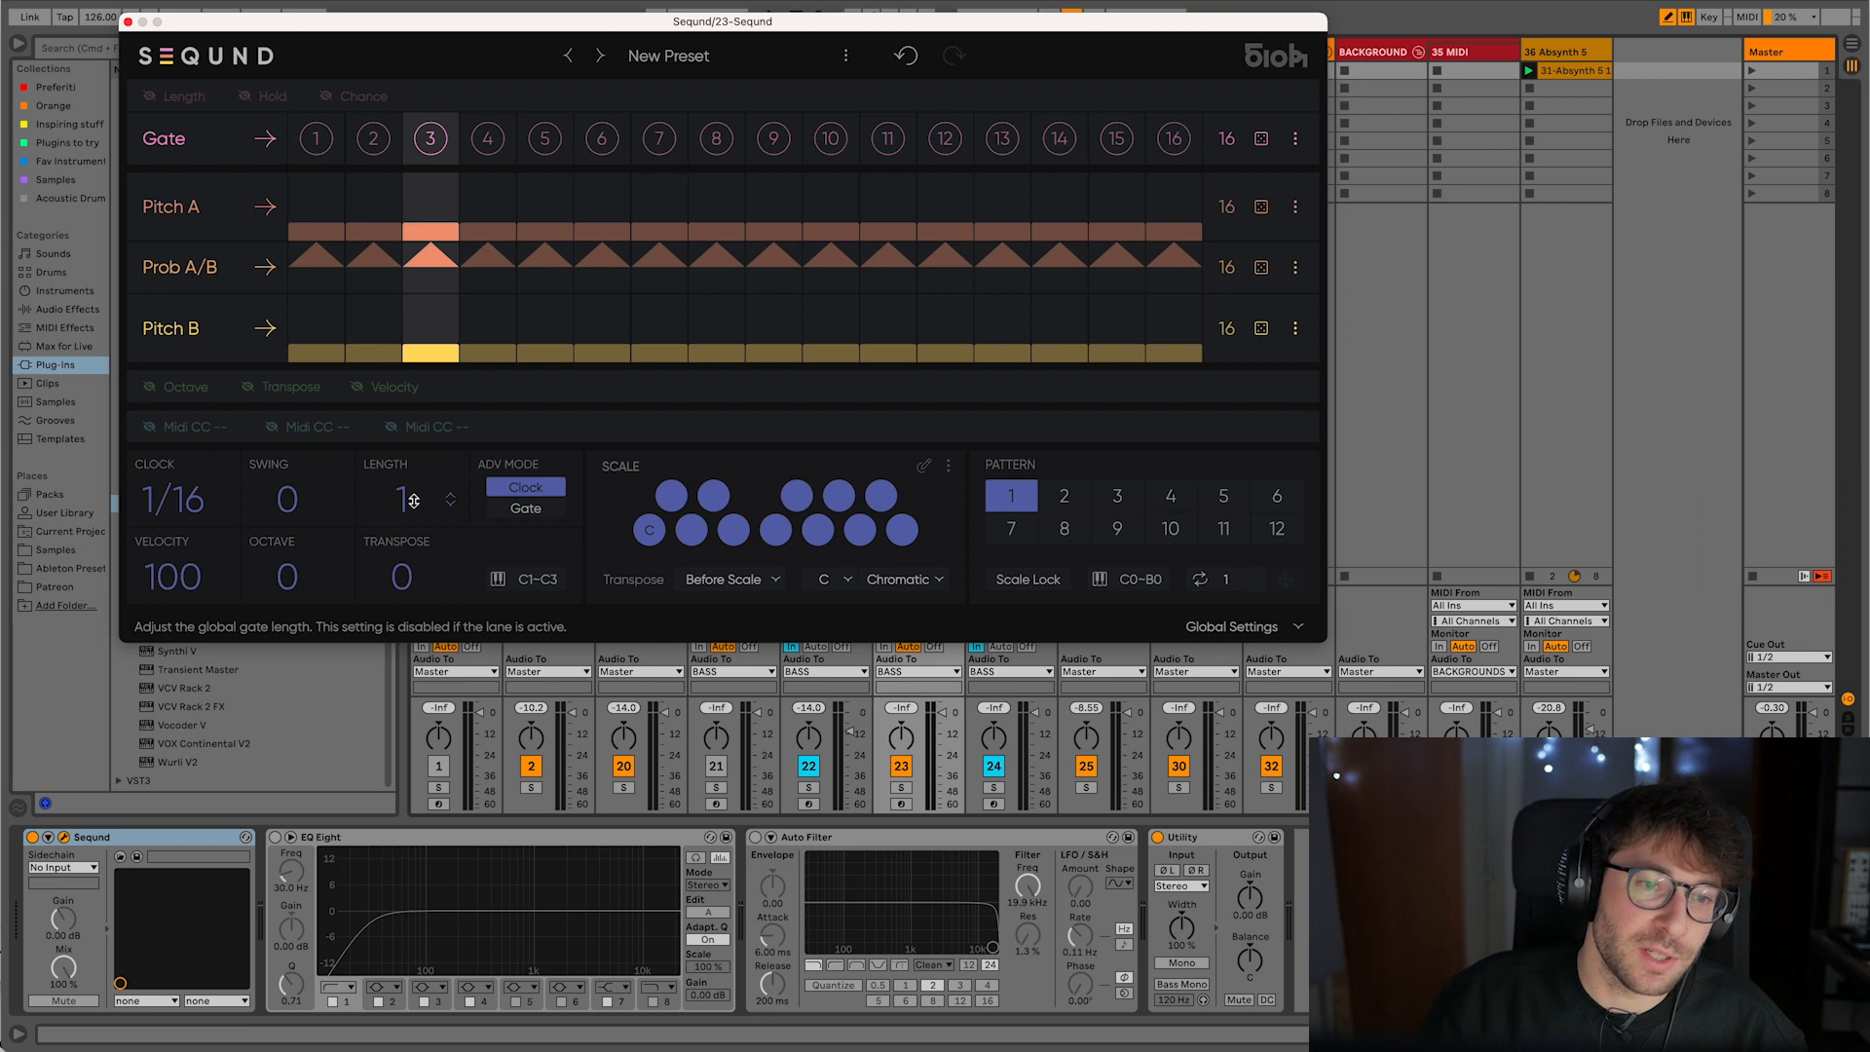
left_click_drag(417, 437, 421, 347)
left_click_drag(433, 272, 430, 283)
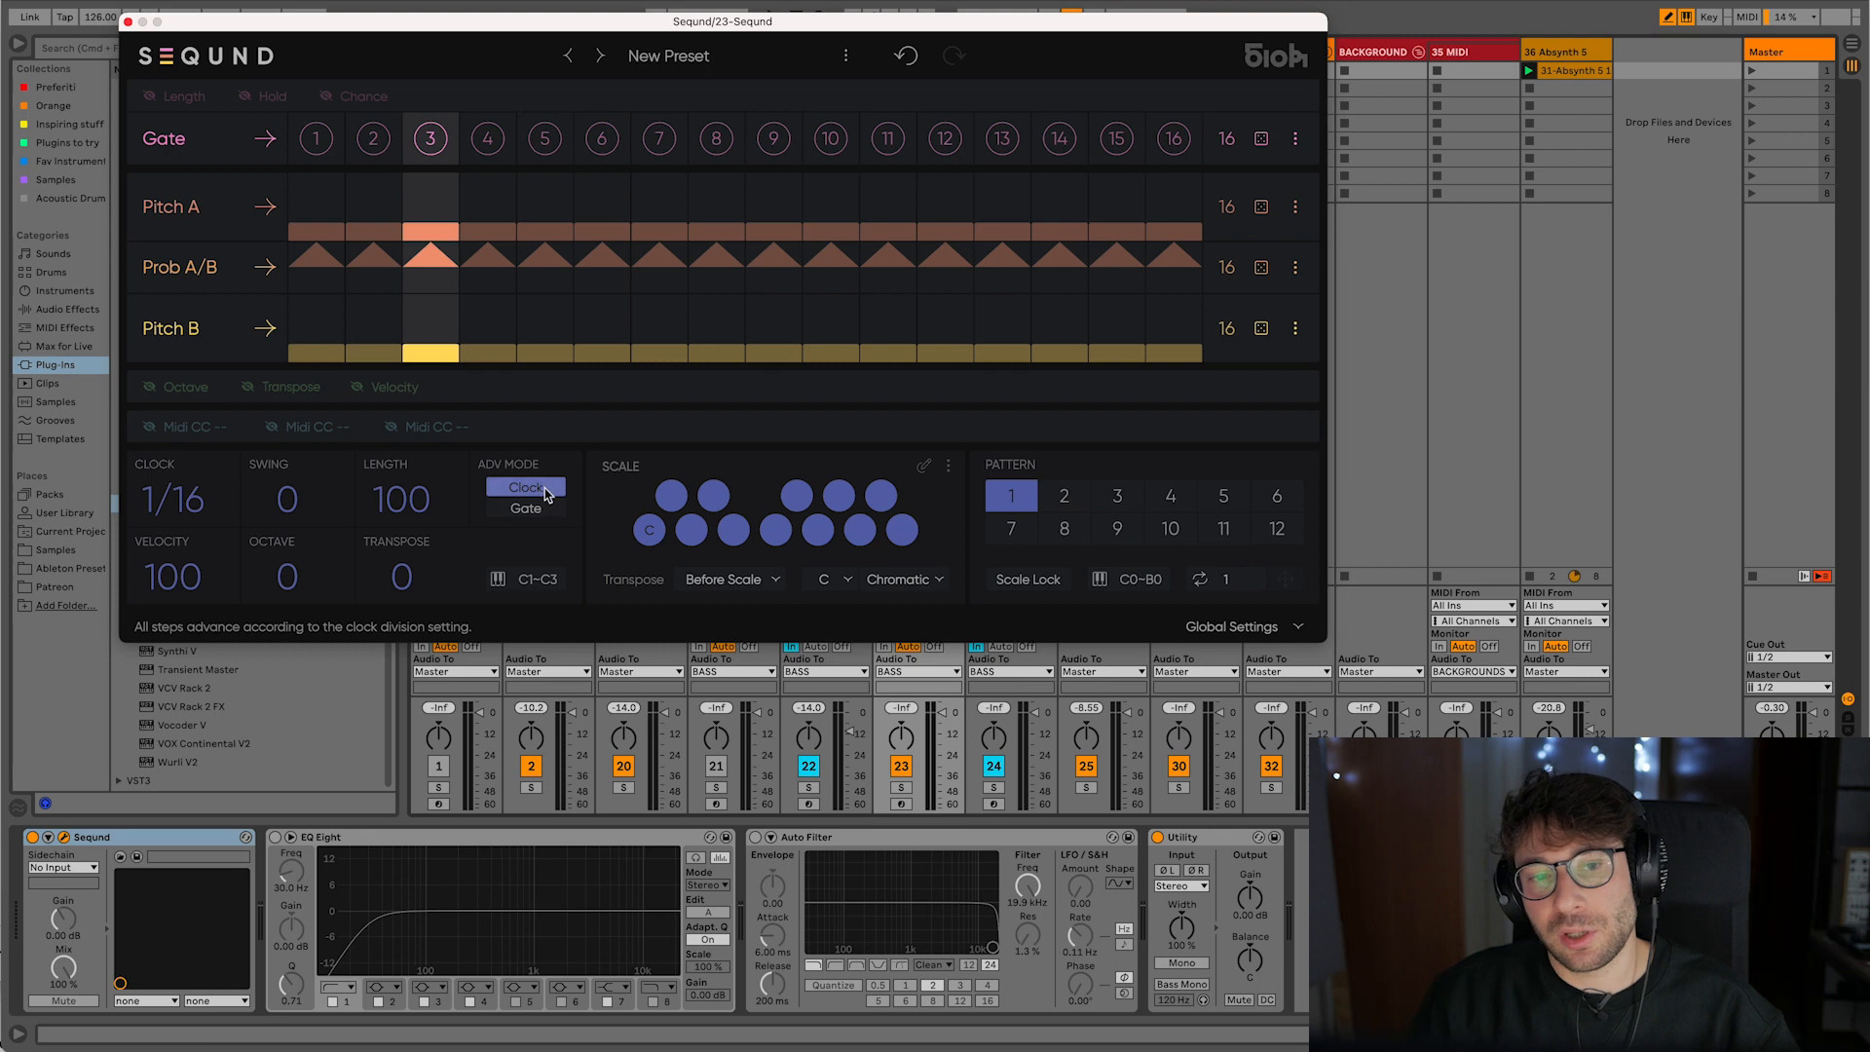
- Preview playback in Clock advance mode, and switch to Gate advance mode with gate steps 2 and 5 active
key("space")
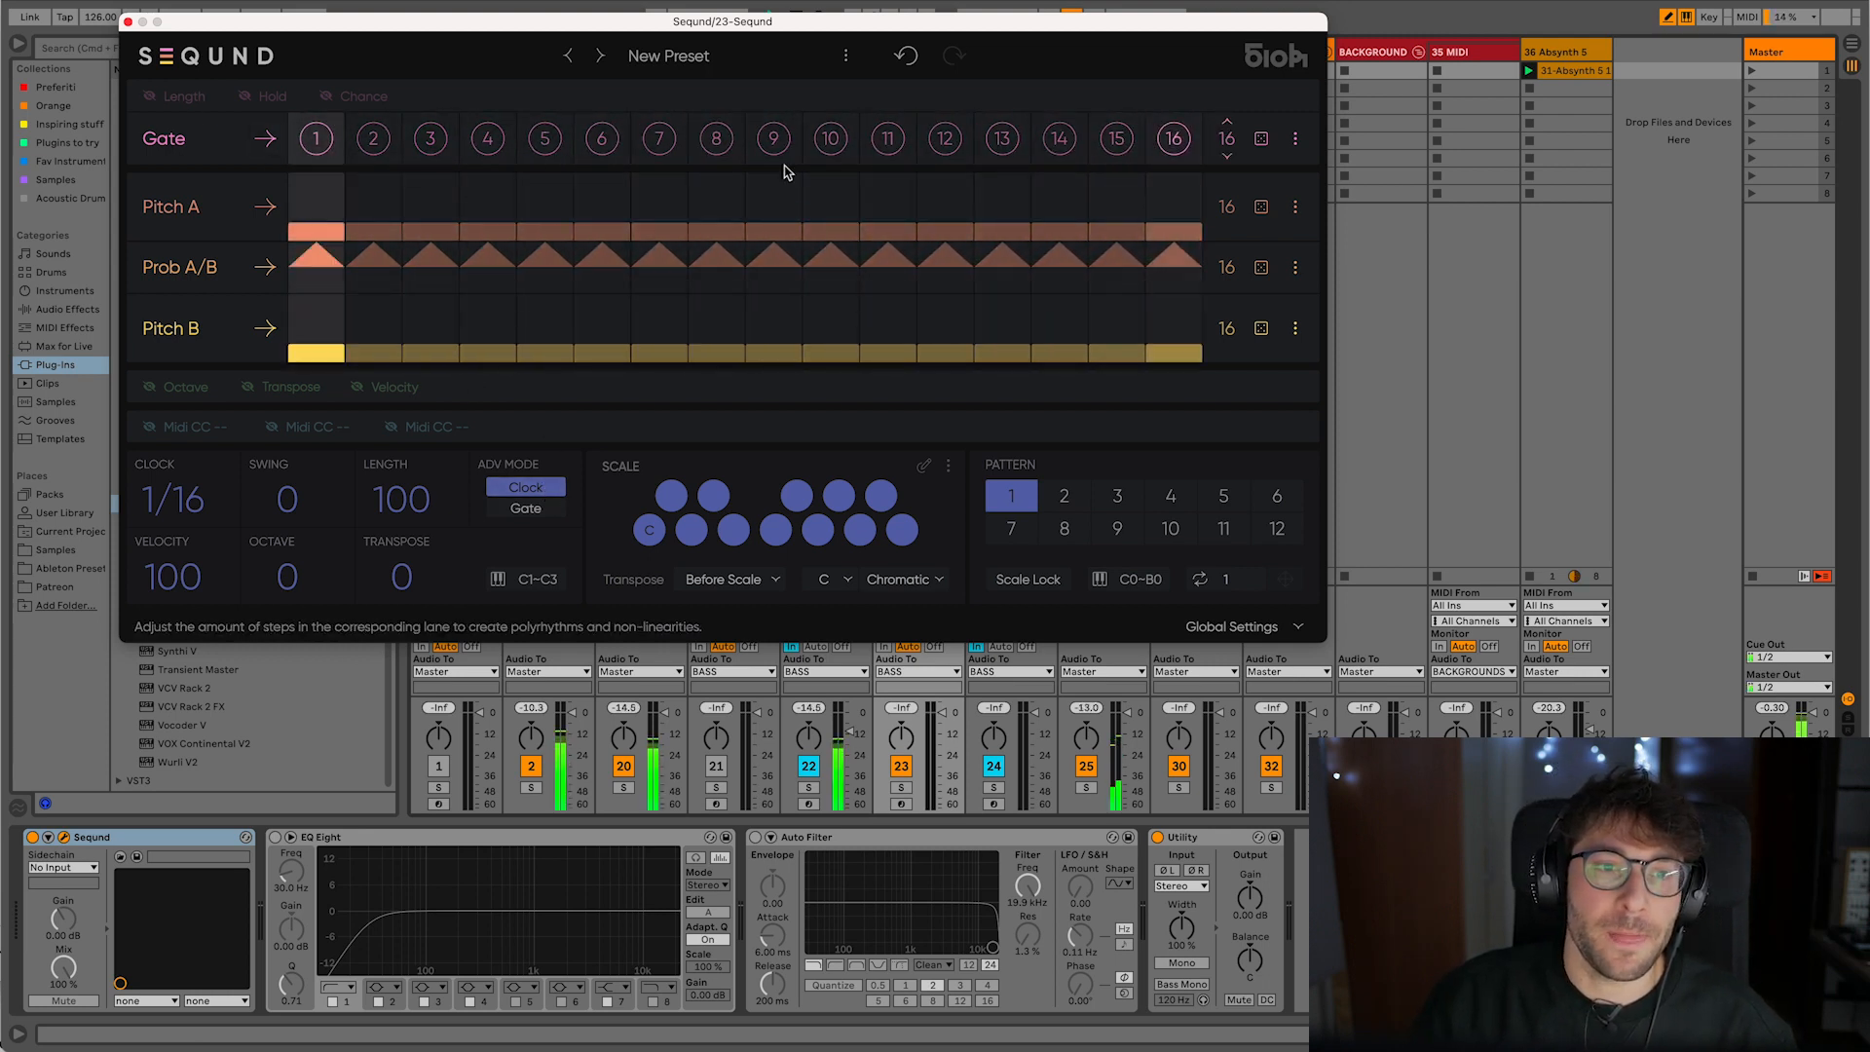
key("space")
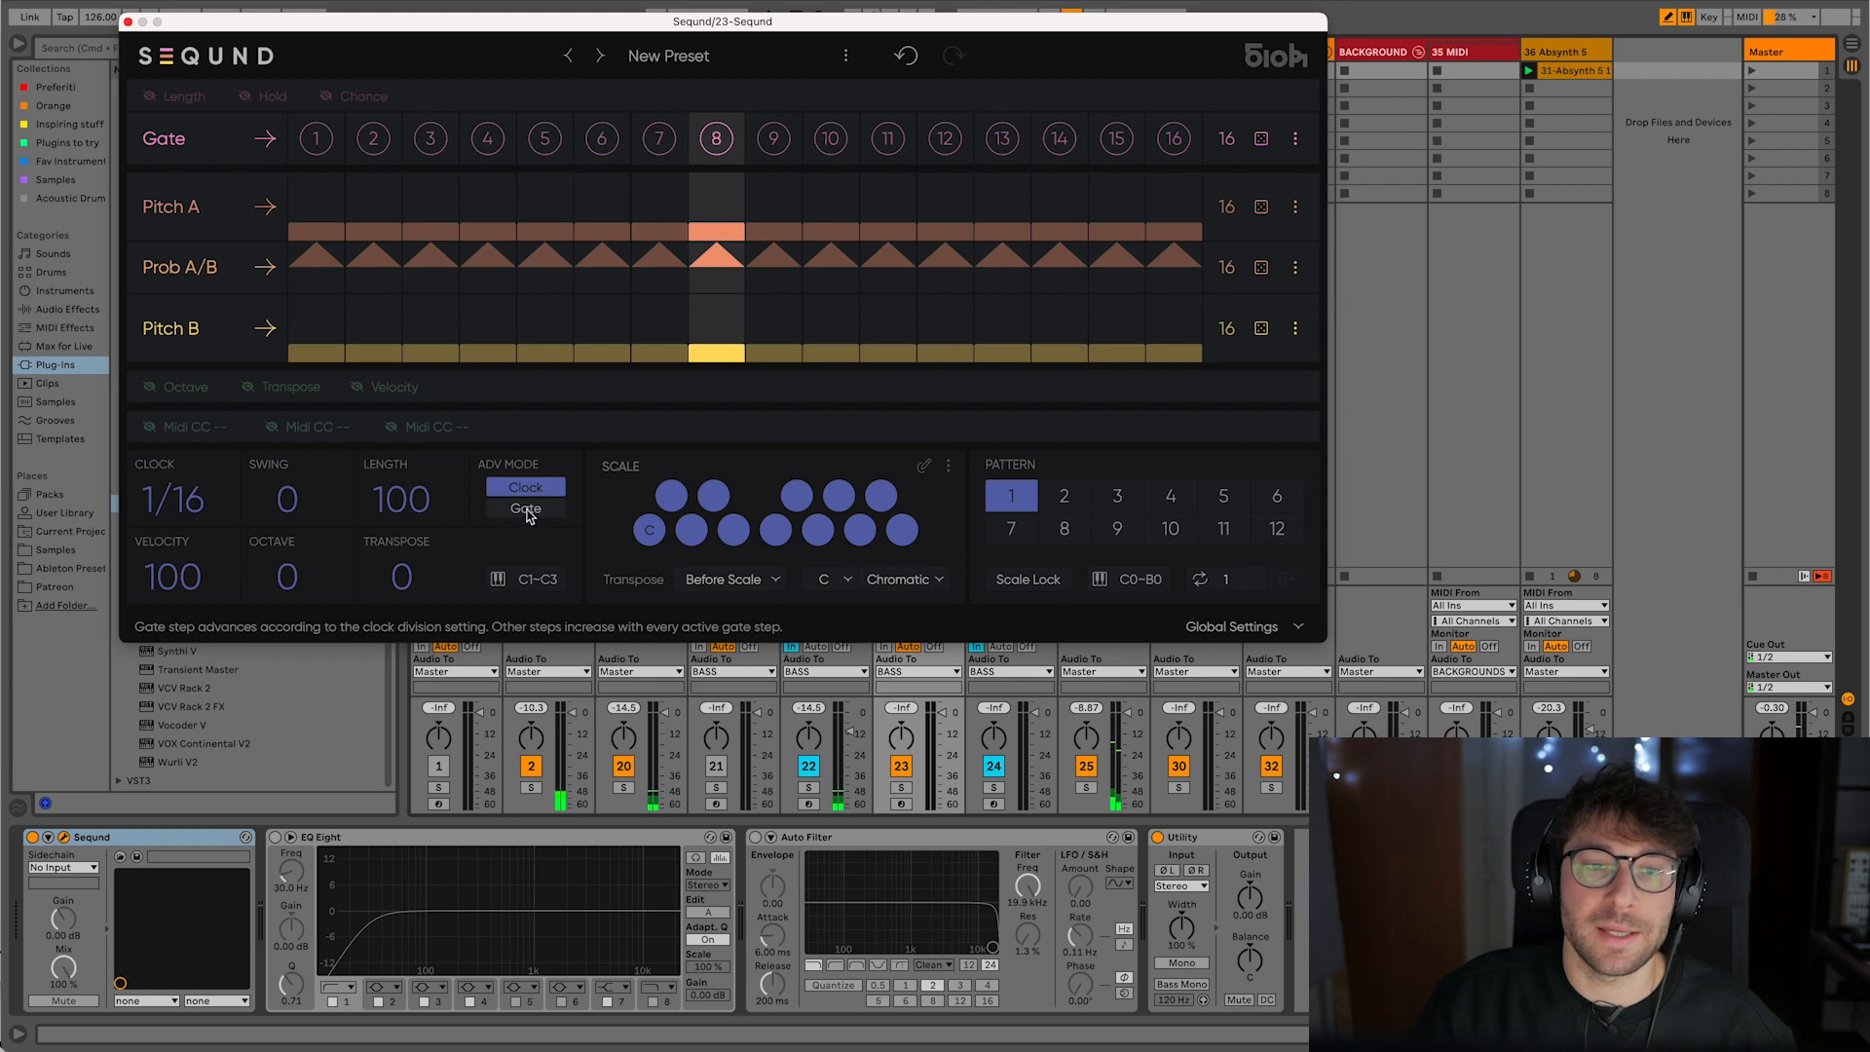
left_click(526, 508)
left_click(373, 139)
left_click(545, 140)
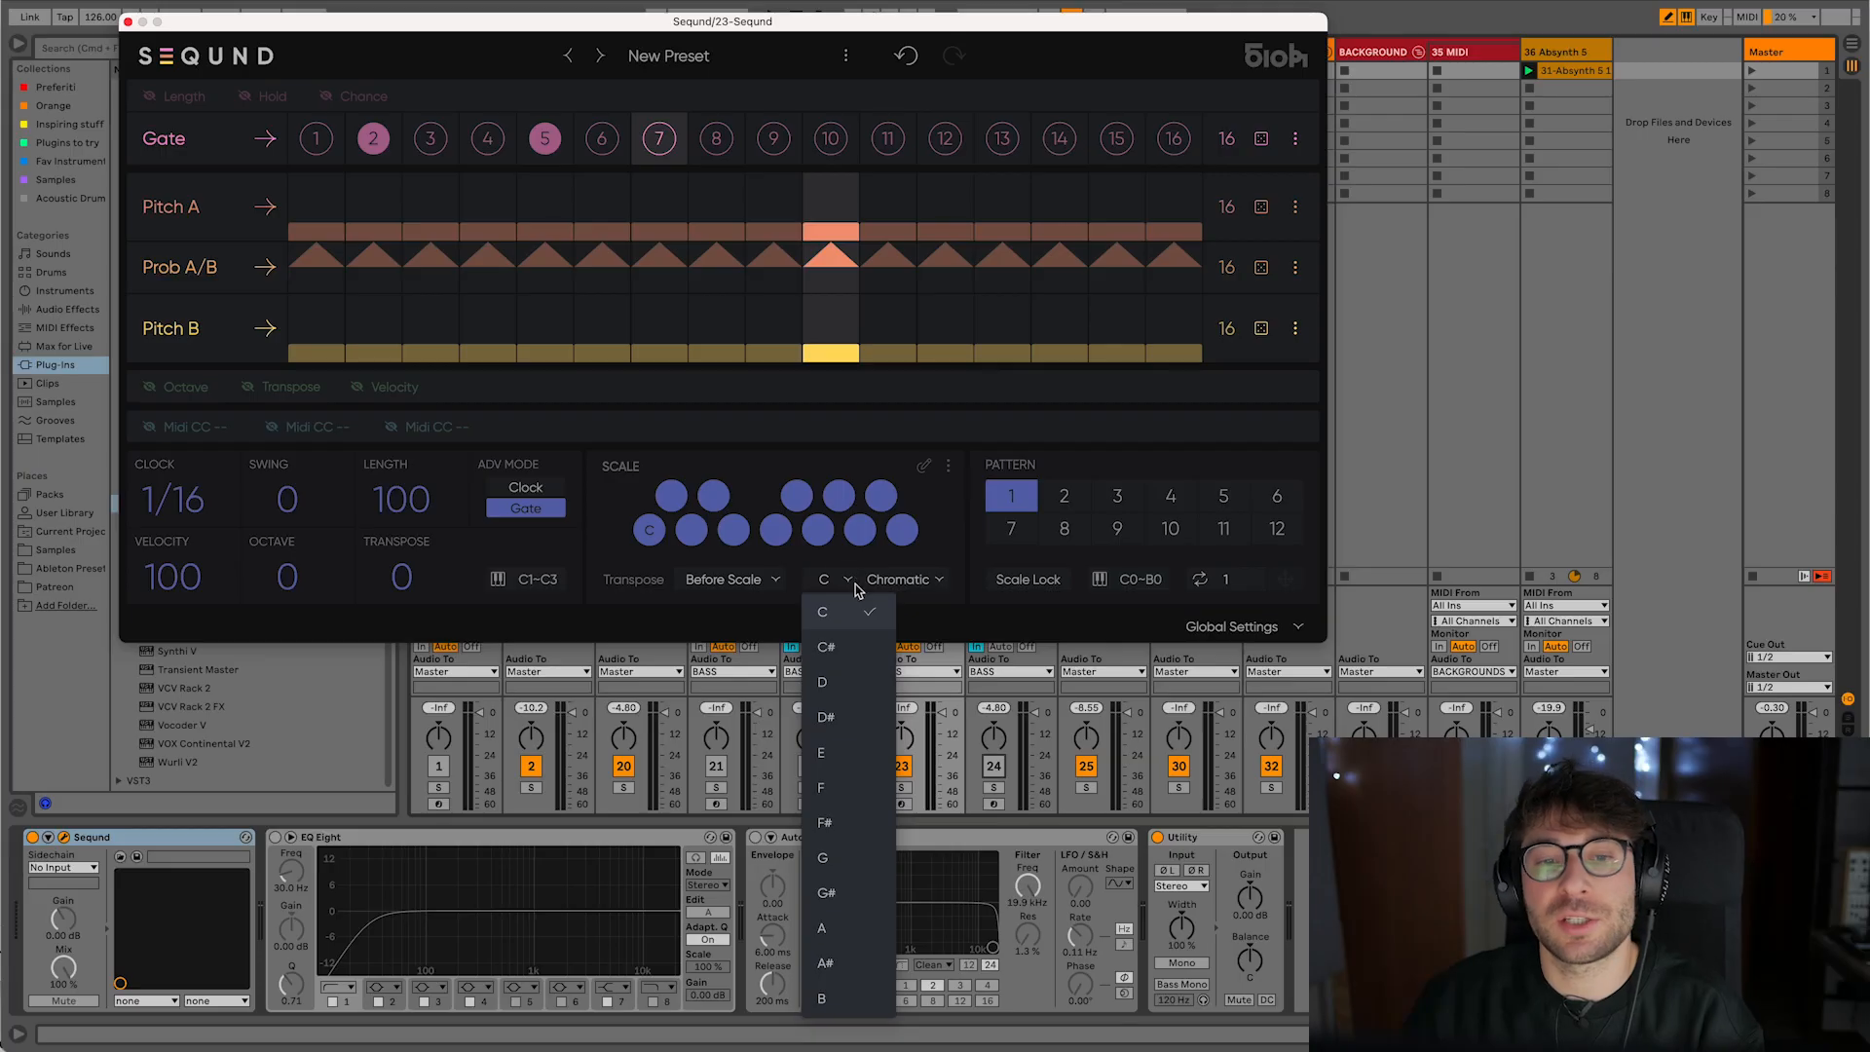
- Set the sequencer's scale to F# Minor
left_click(857, 836)
left_click(909, 581)
mouse_move(1004, 596)
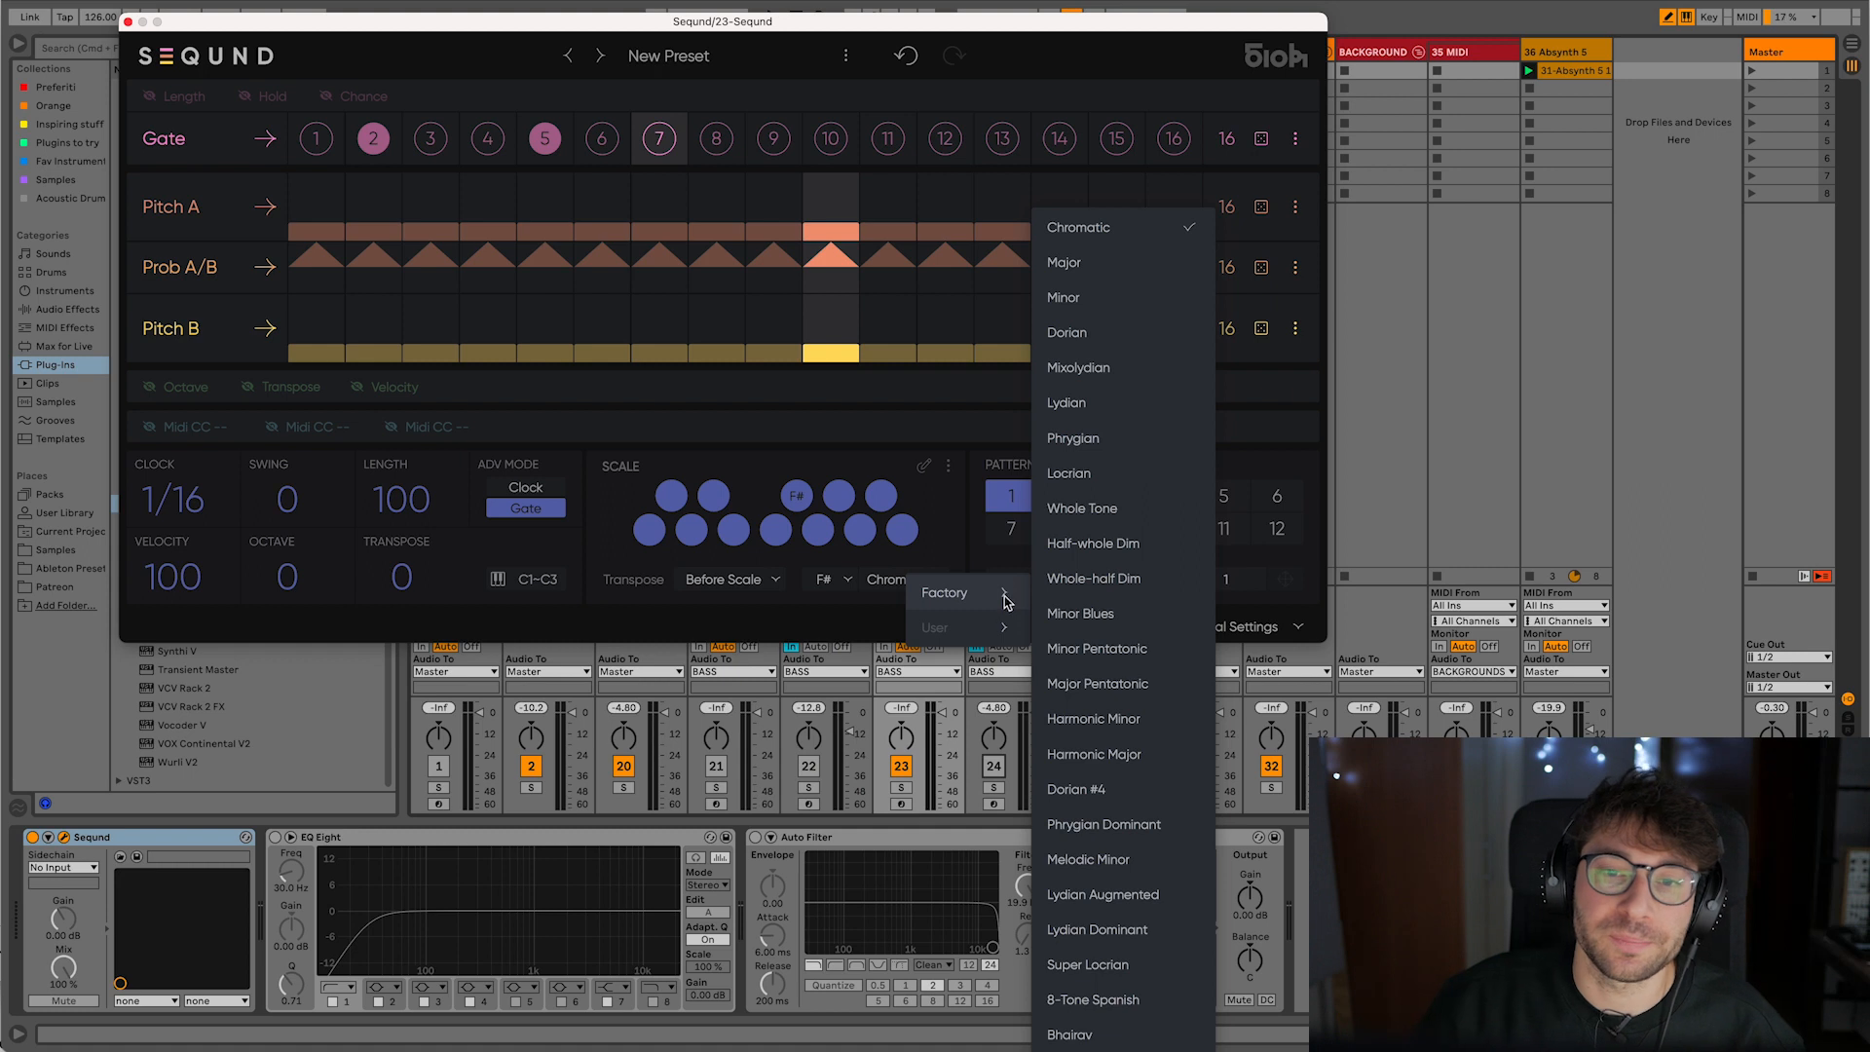
left_click(1063, 297)
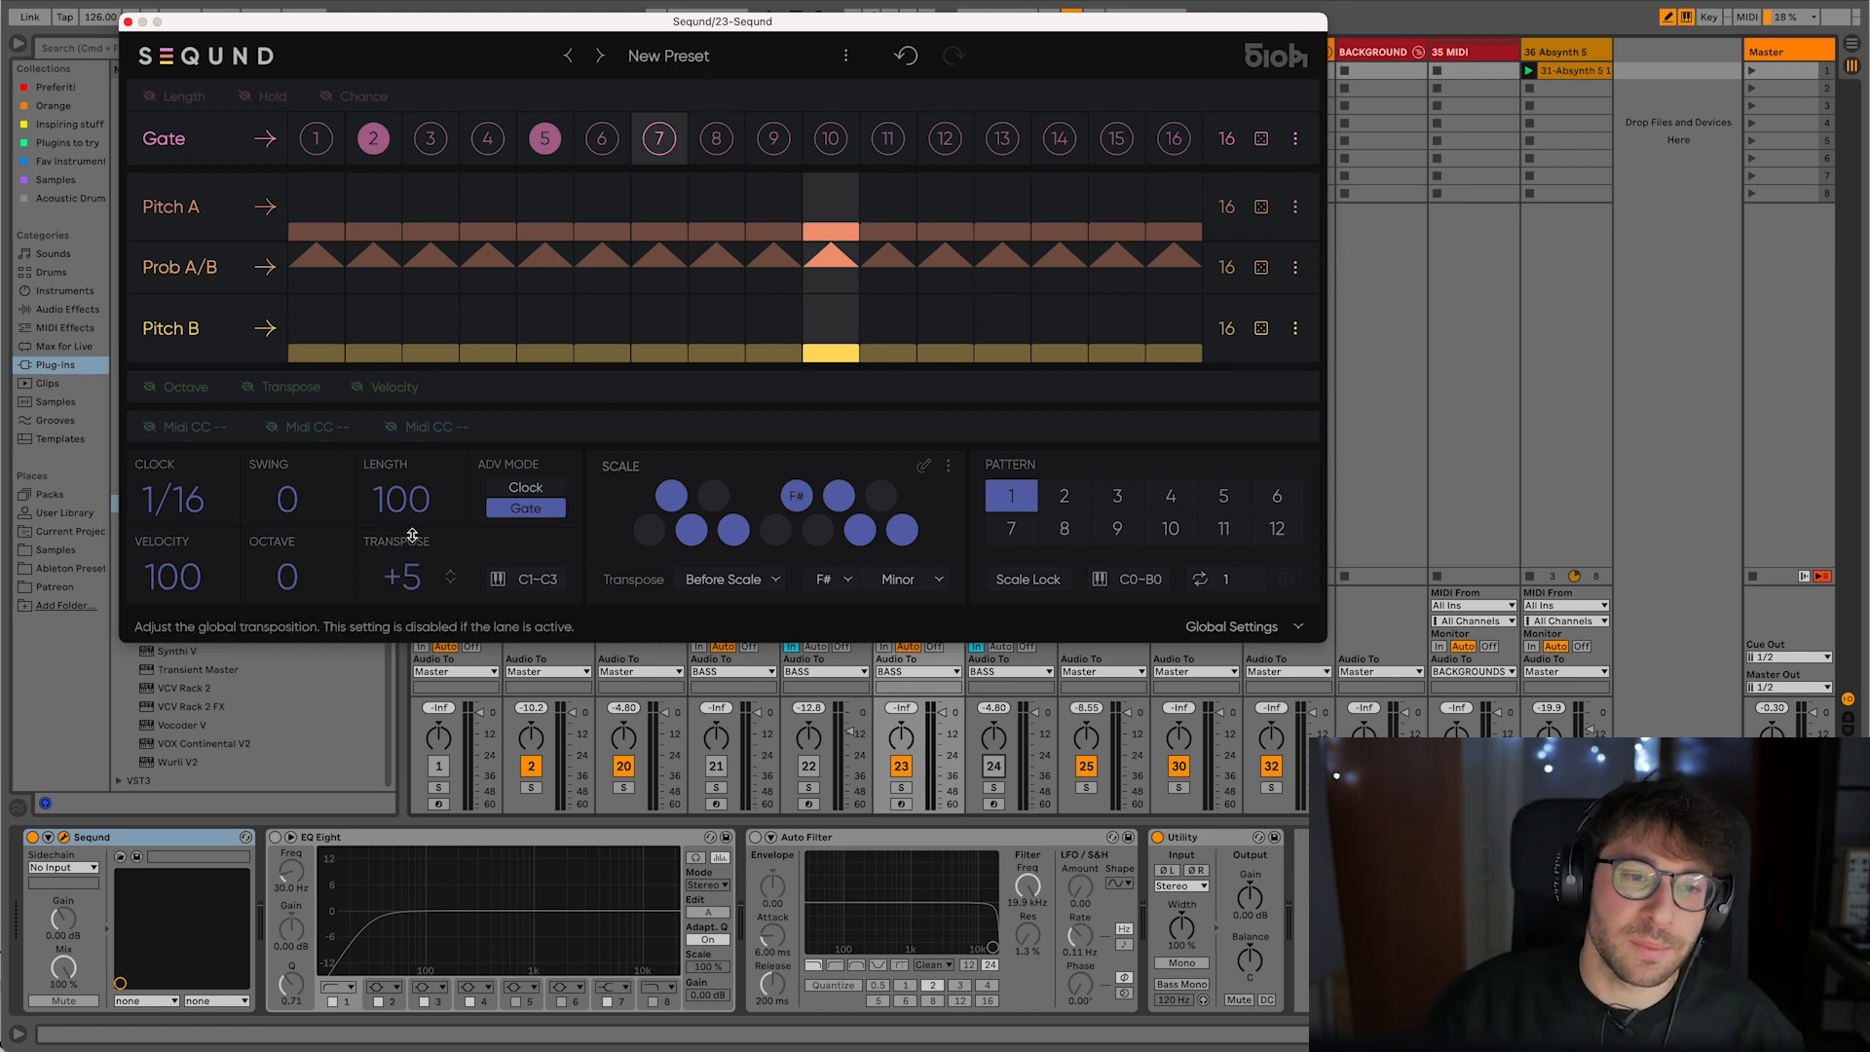
- Set the global transposition to +1, and try applying it After Scale before restoring Before Scale
left_click_drag(411, 535, 421, 608)
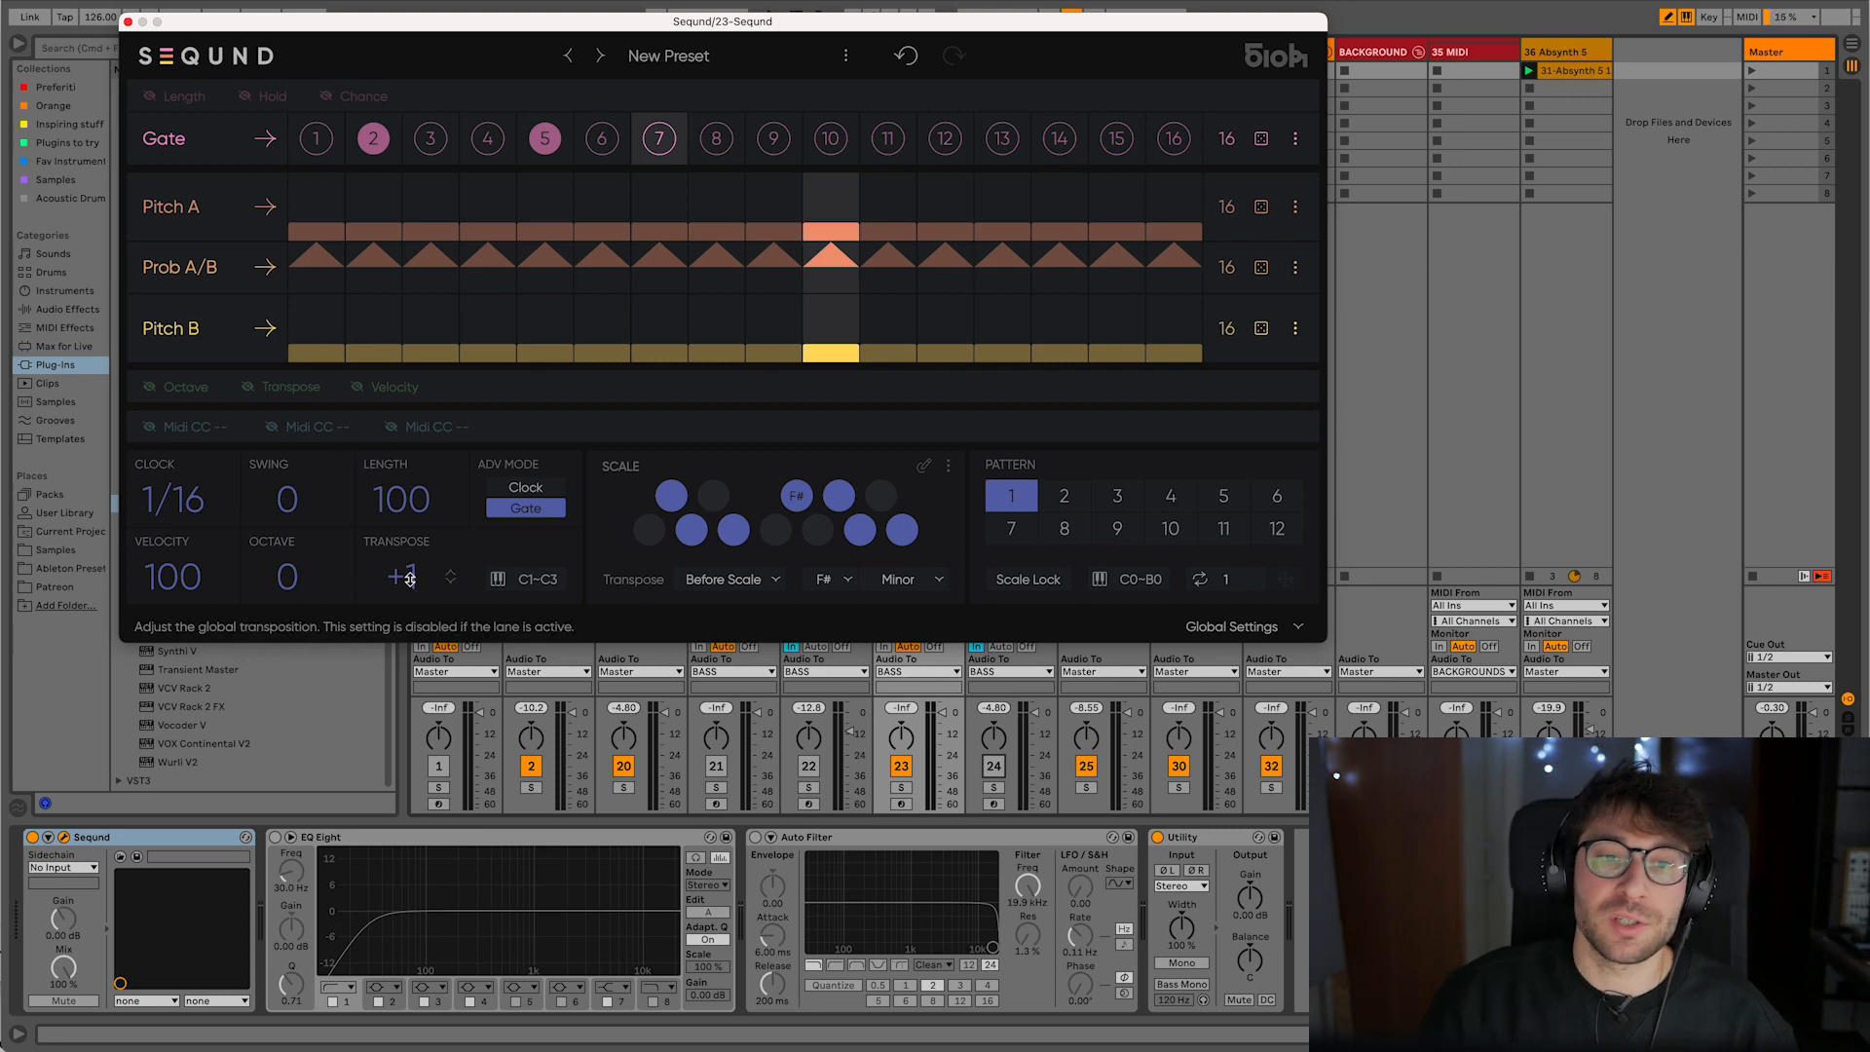
left_click(722, 583)
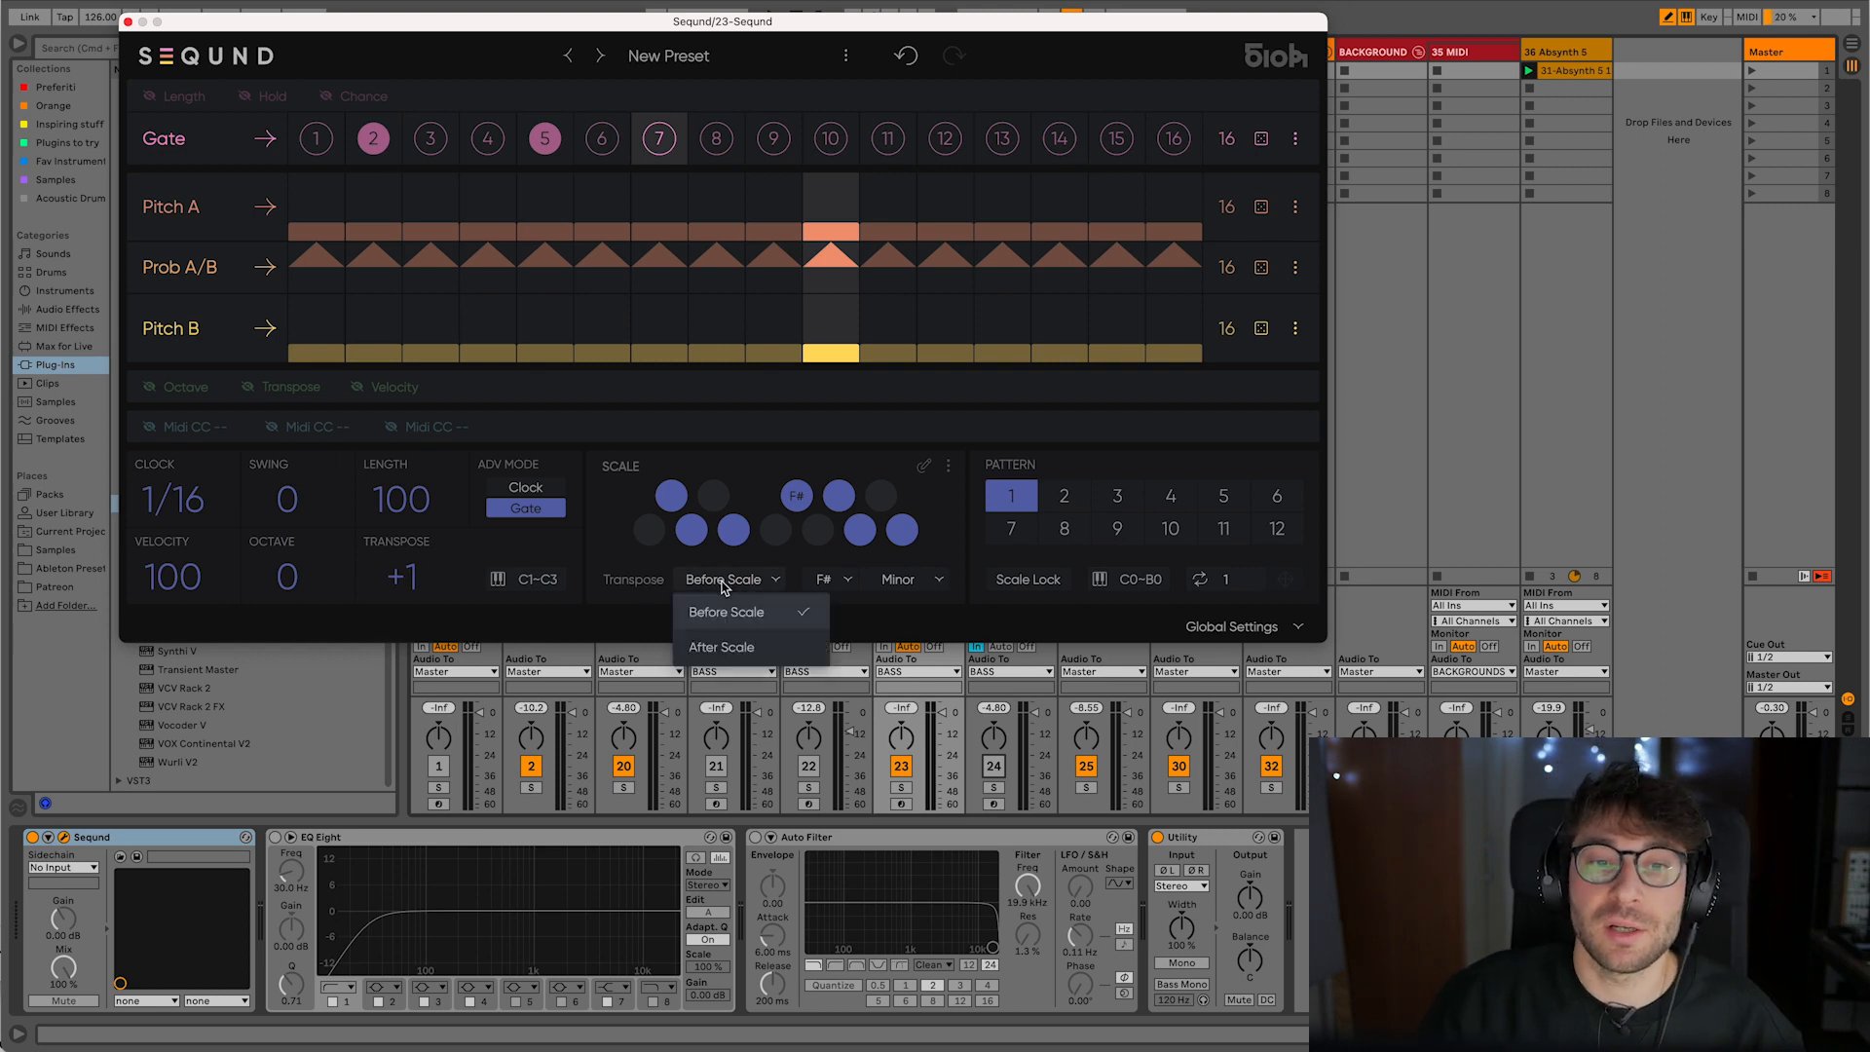
left_click(746, 652)
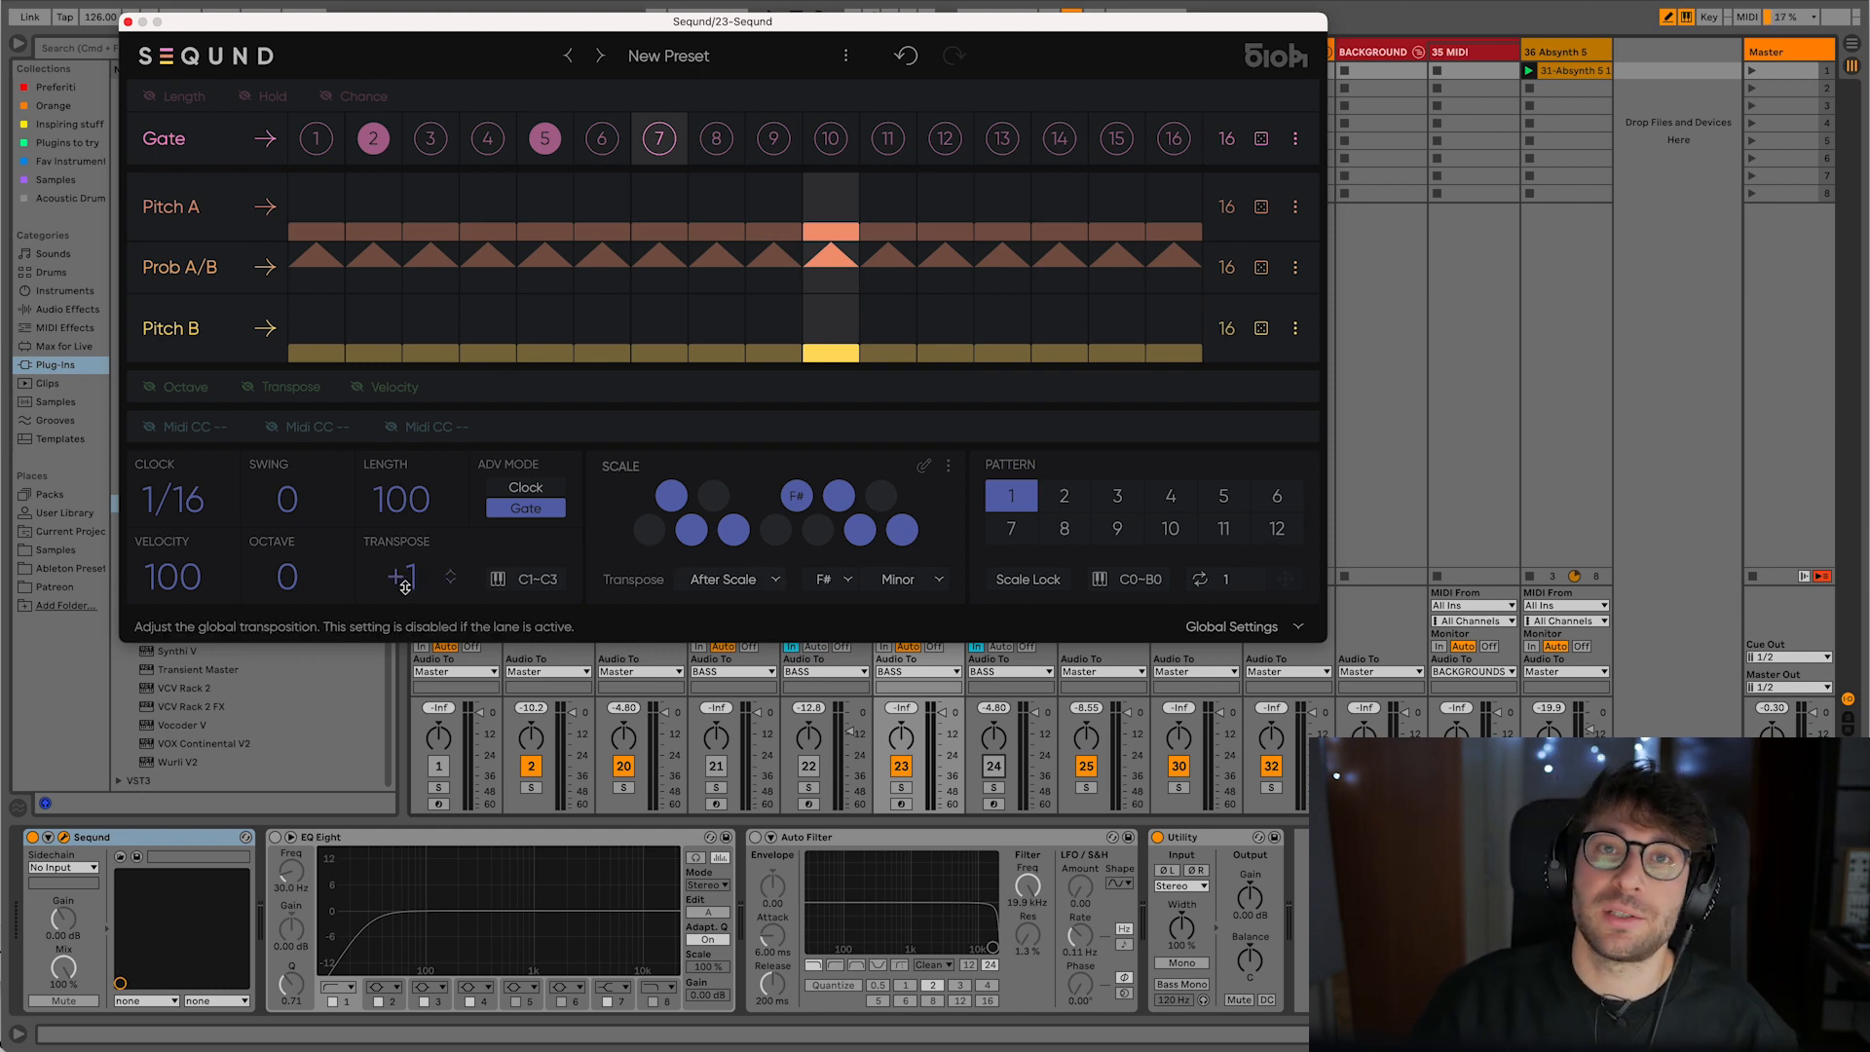
left_click(721, 580)
left_click(733, 613)
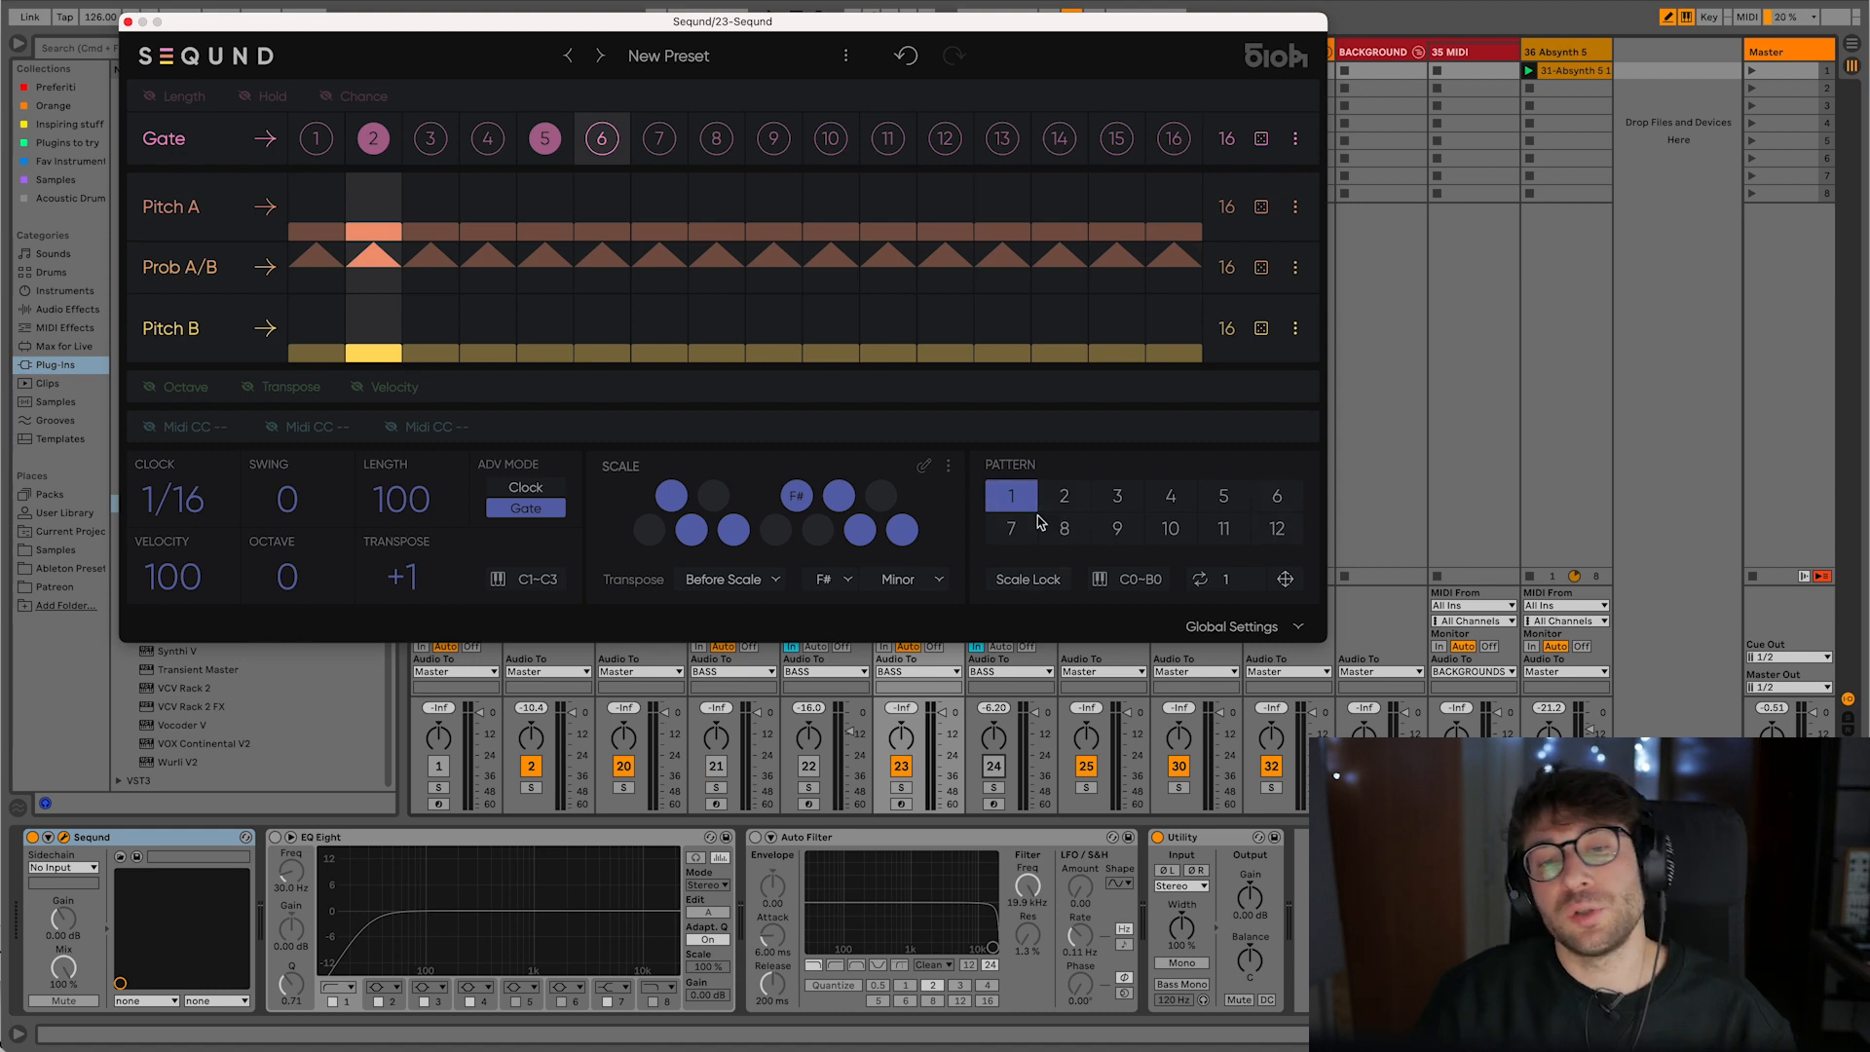
- Look through patterns 2, 3, 5 and 12 and return to pattern 1
left_click(1081, 500)
left_click(1116, 502)
left_click(1229, 504)
left_click(1264, 531)
left_click(1001, 501)
left_click(999, 501)
- Draw a rising Pitch A line across steps 5 to 12 of pattern 1 and copy the pattern into pattern 2
left_click_drag(435, 195, 974, 180)
right_click(1011, 498)
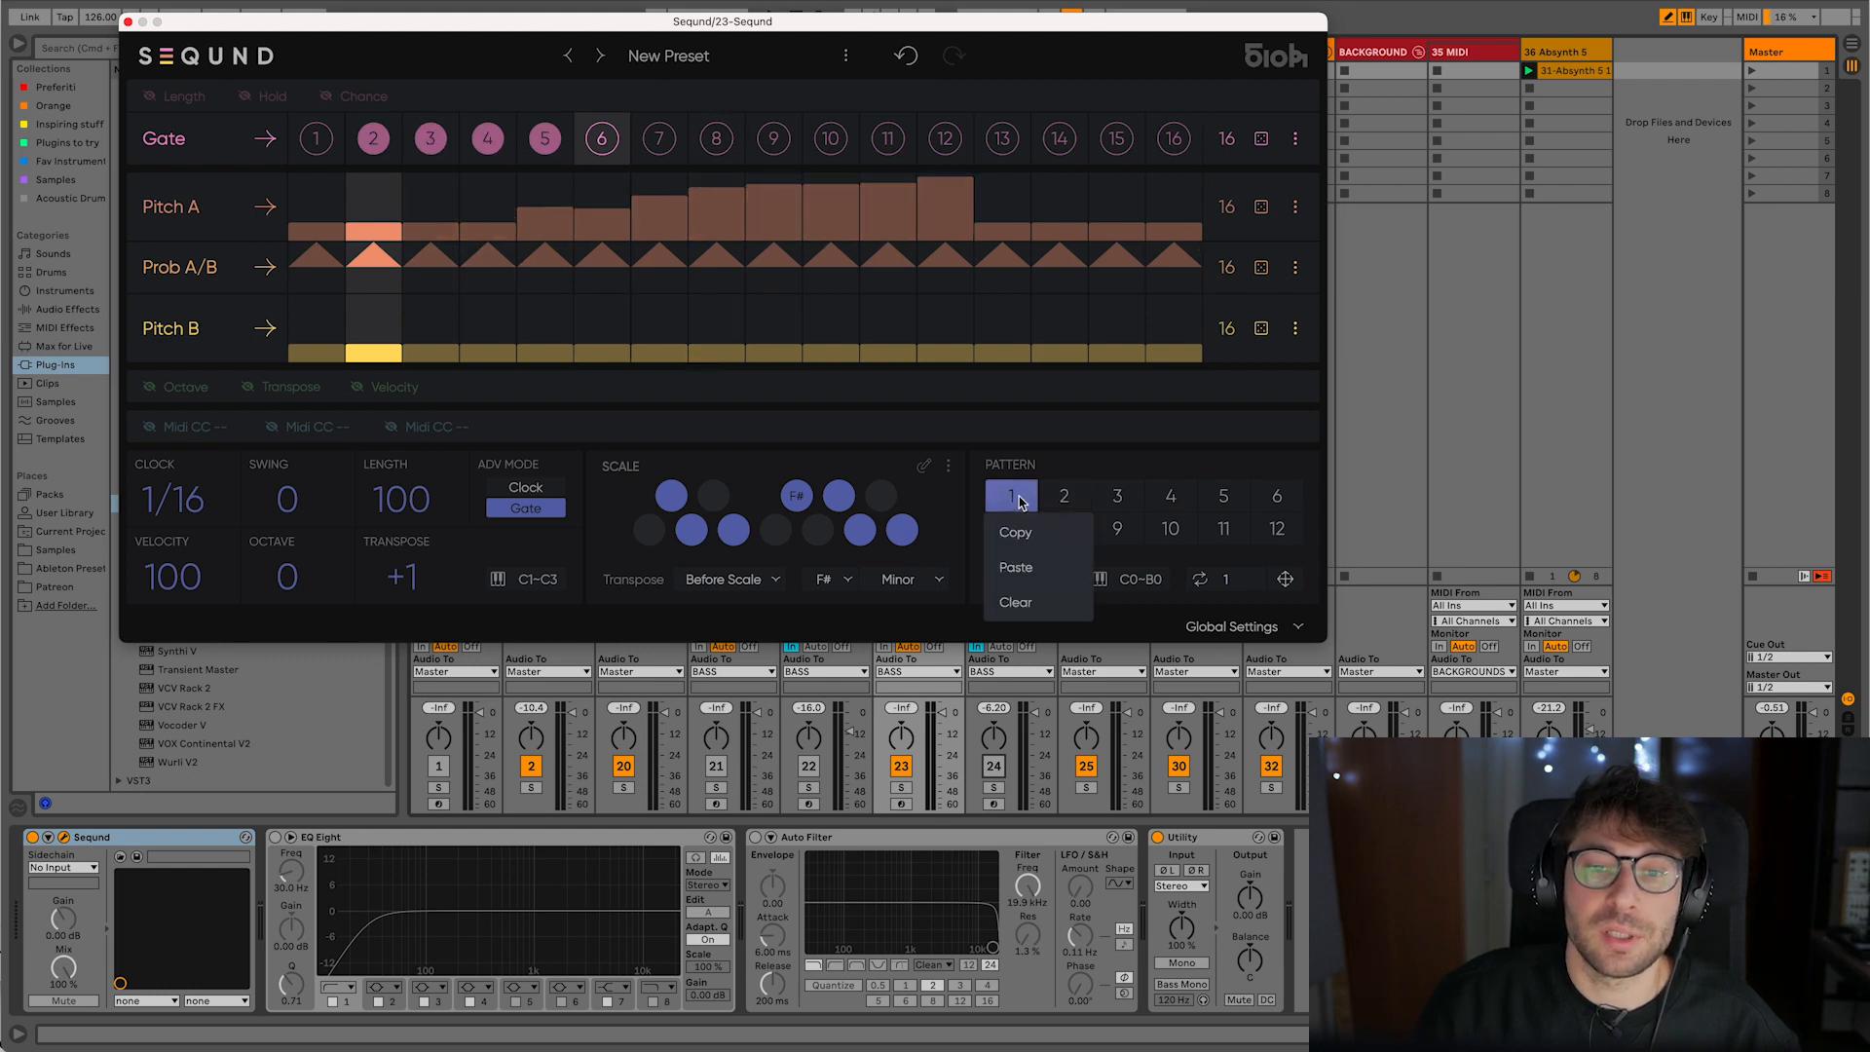
left_click(1023, 534)
left_click(1062, 500)
right_click(1062, 500)
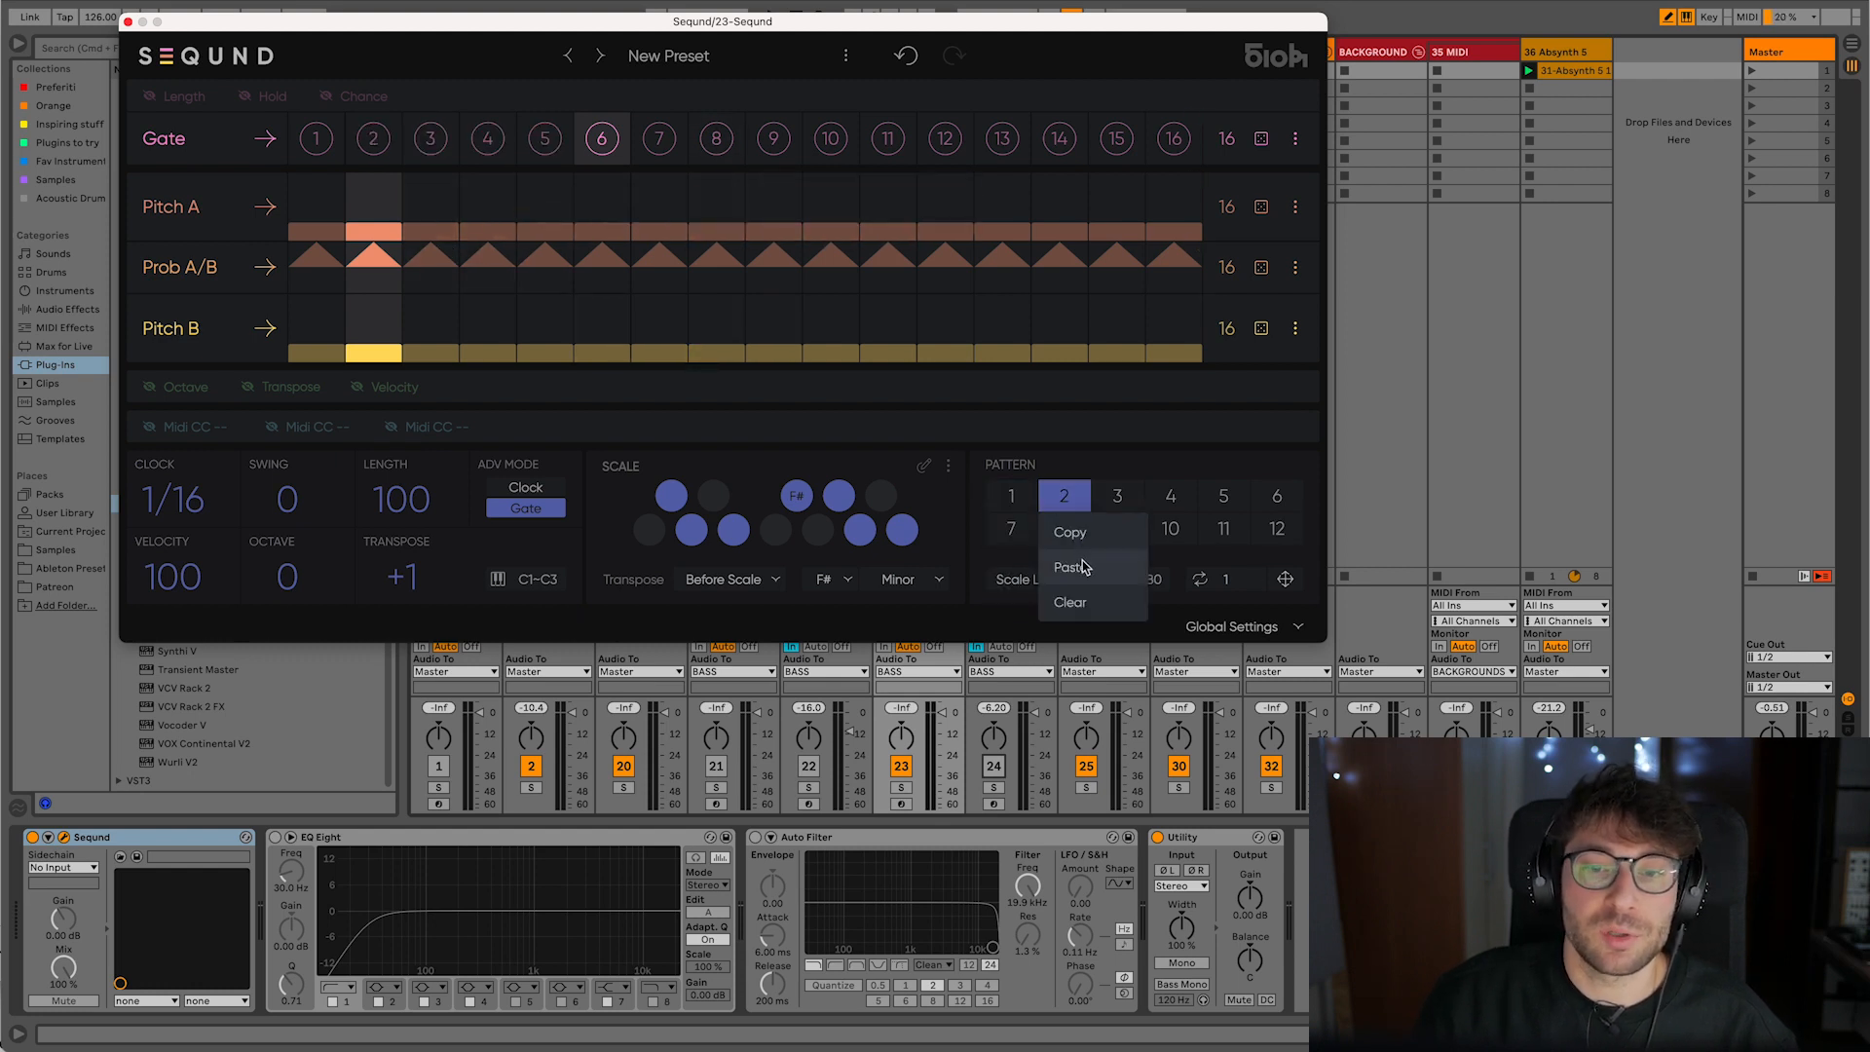
left_click(1083, 563)
- Redraw the Pitch A values from step 8 onward in pattern 2 and compare the result with pattern 1
mouse_move(715, 200)
left_mouse_down()
mouse_move(935, 226)
mouse_move(1176, 219)
left_mouse_up()
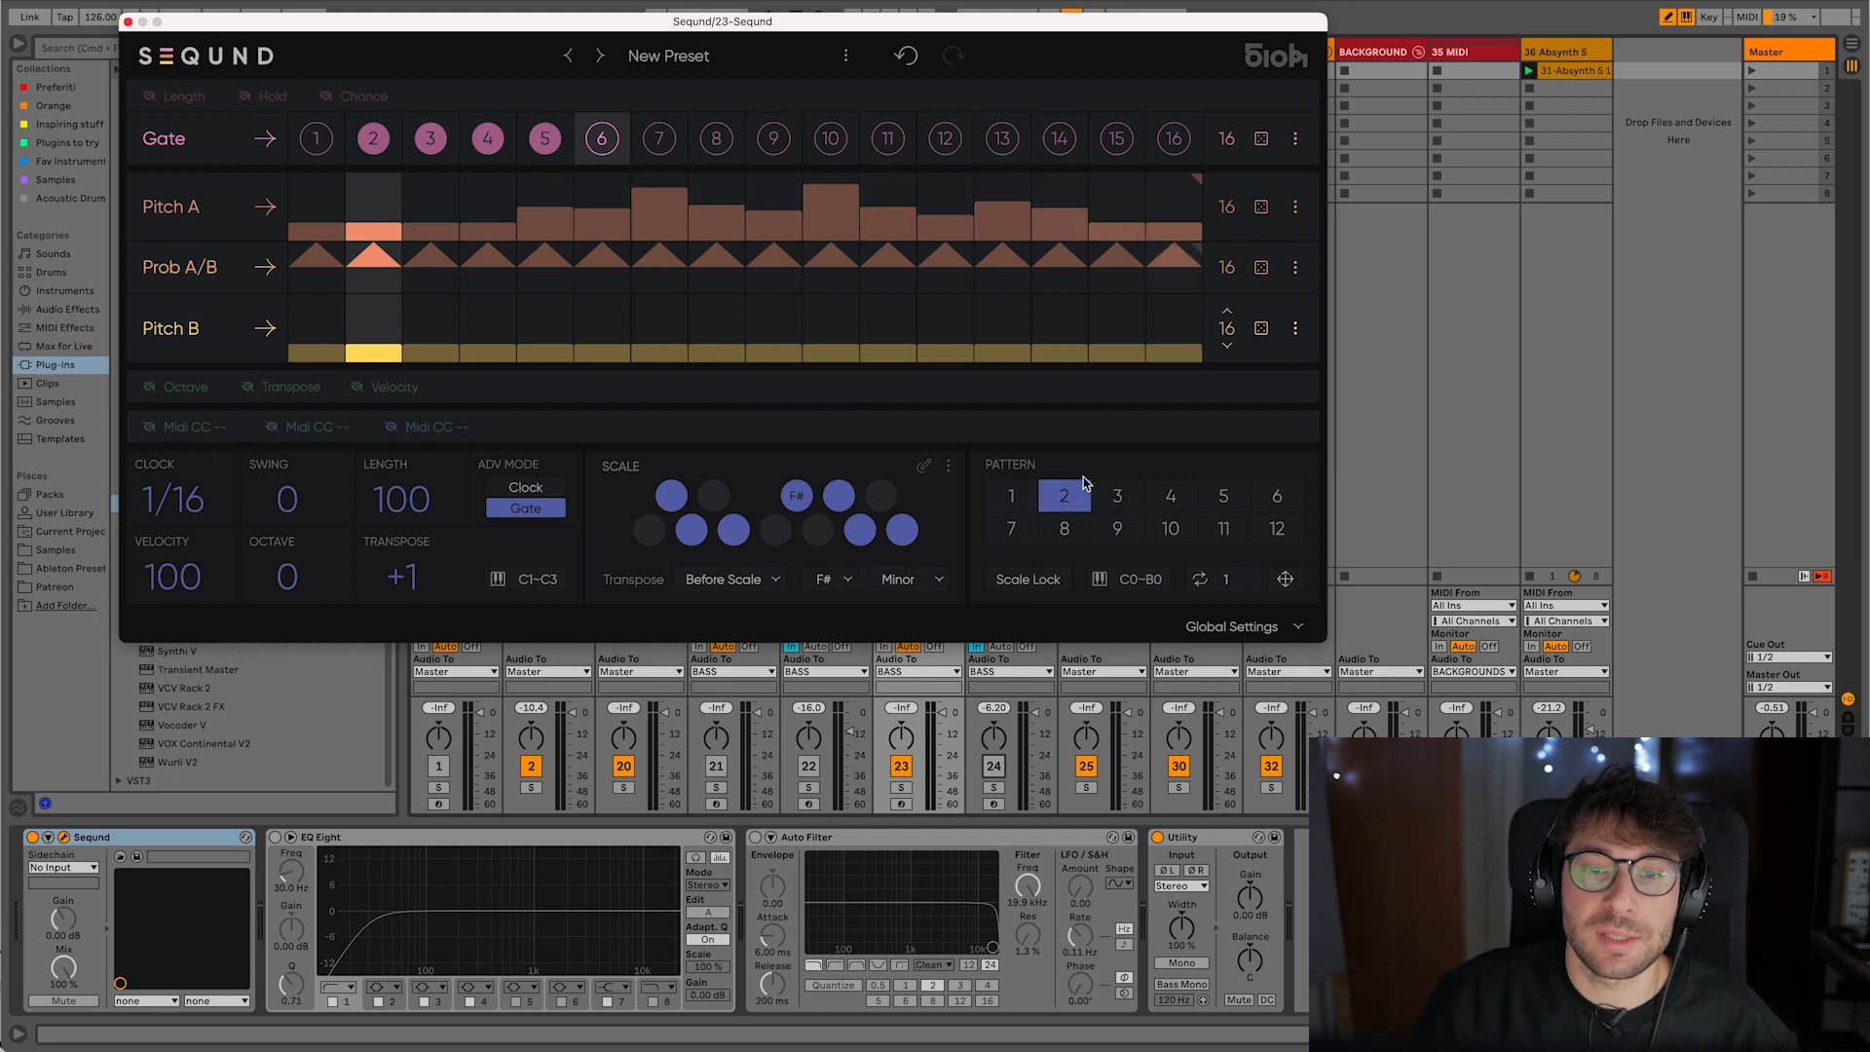
left_click(1005, 501)
left_click(1079, 498)
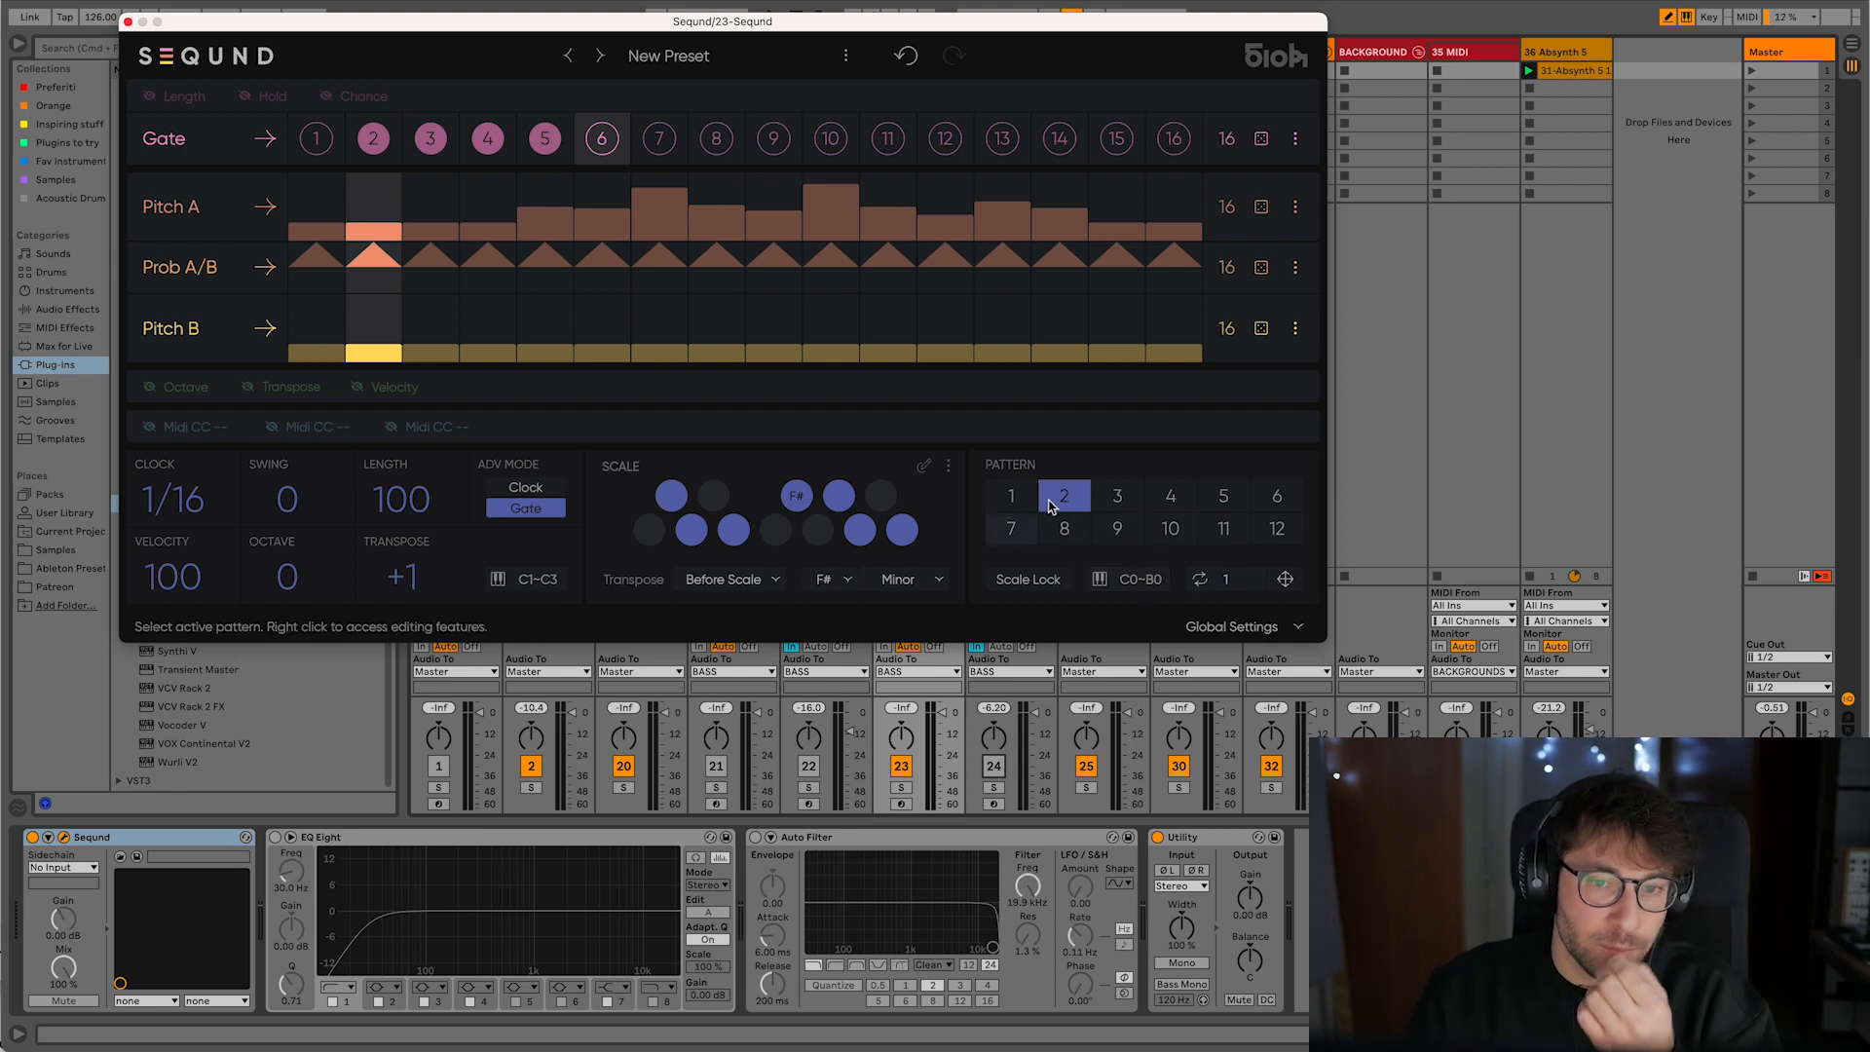
left_click(1013, 498)
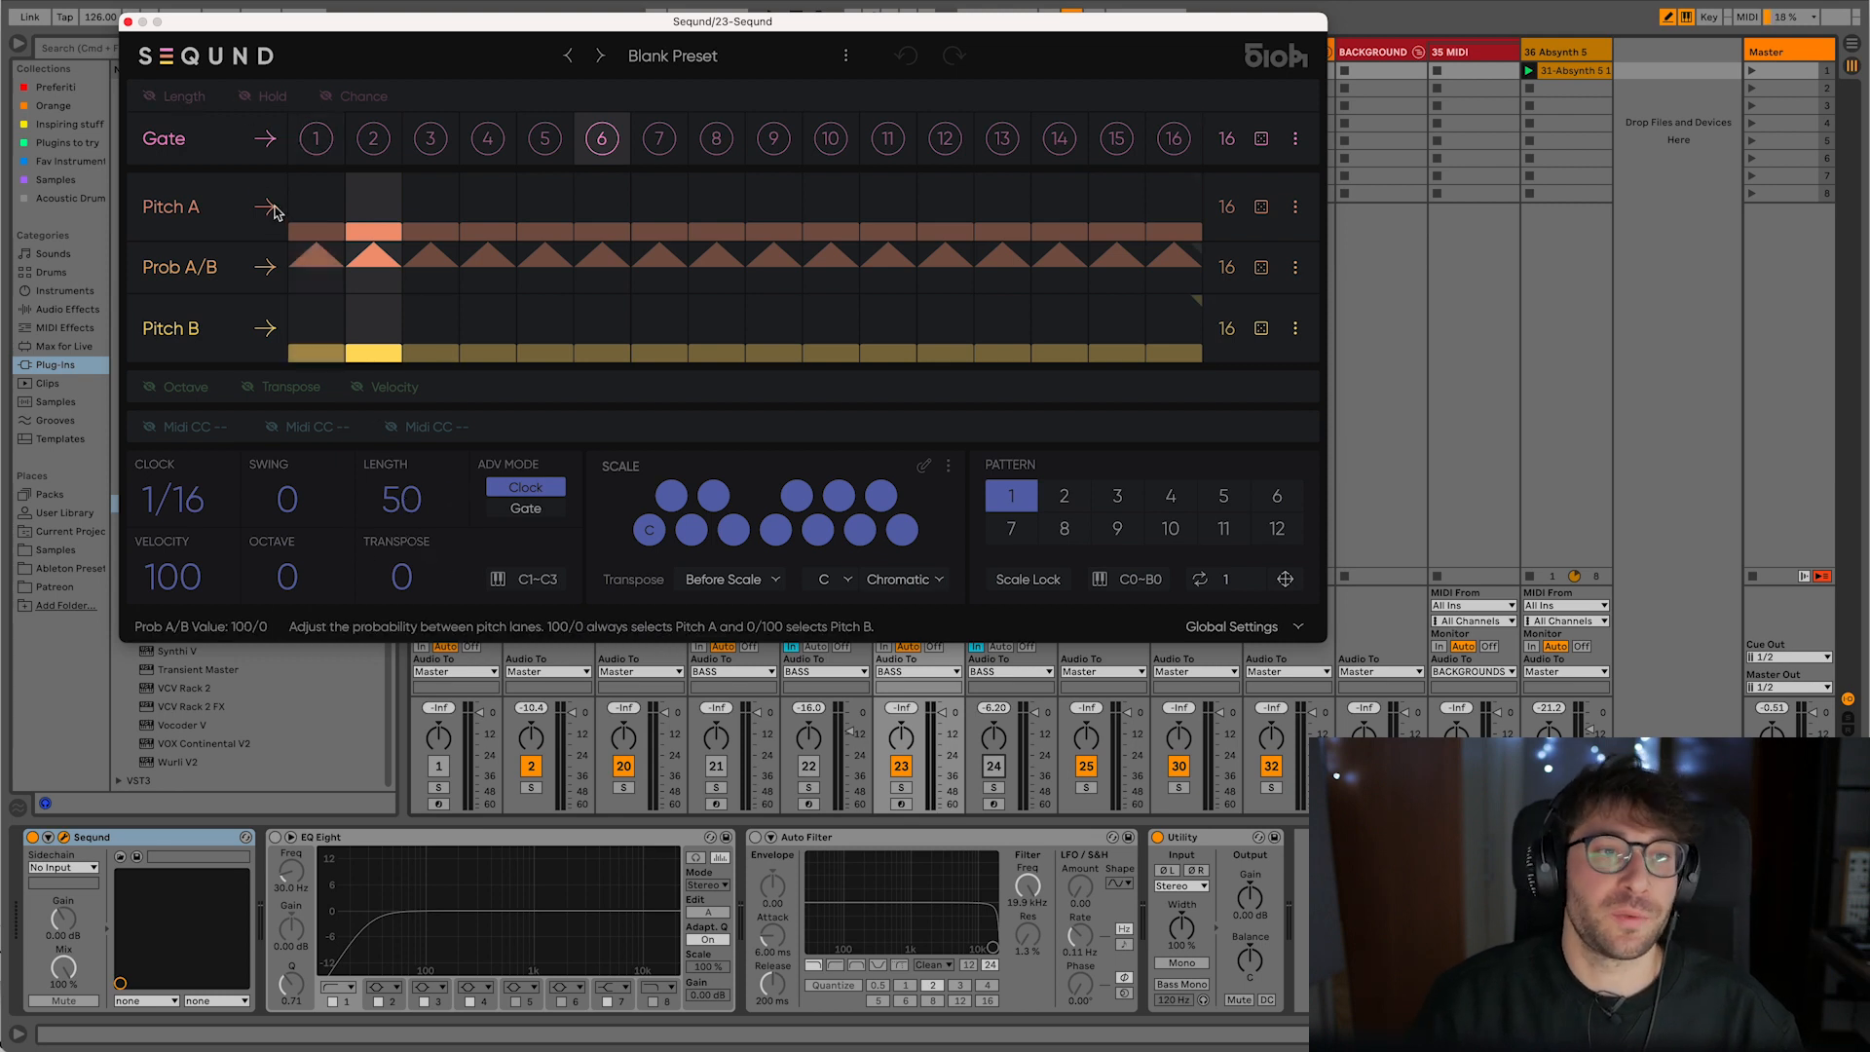
- Show the Length lane, draw varied gate lengths on steps 4 to 11, and toggle the lane off and on again
left_click(185, 98)
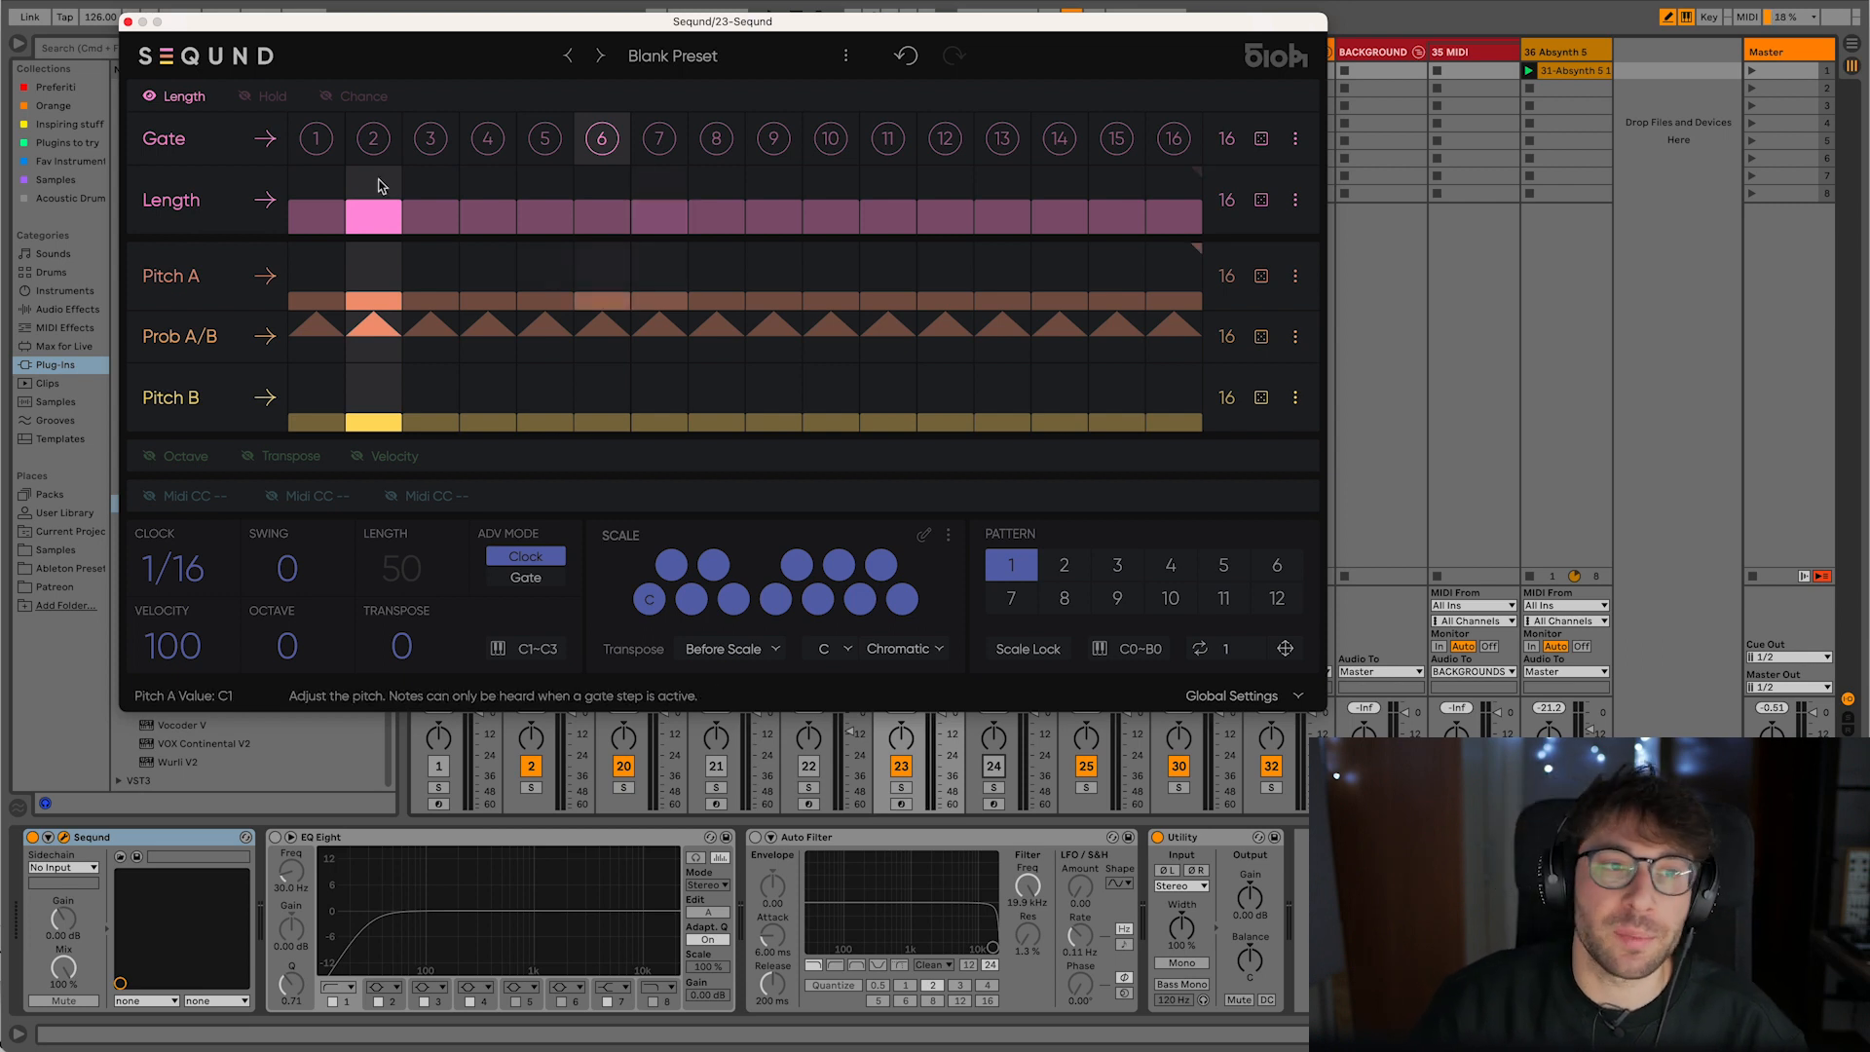
mouse_move(512, 226)
left_mouse_down()
mouse_move(578, 166)
mouse_move(869, 208)
left_mouse_up()
left_click(184, 98)
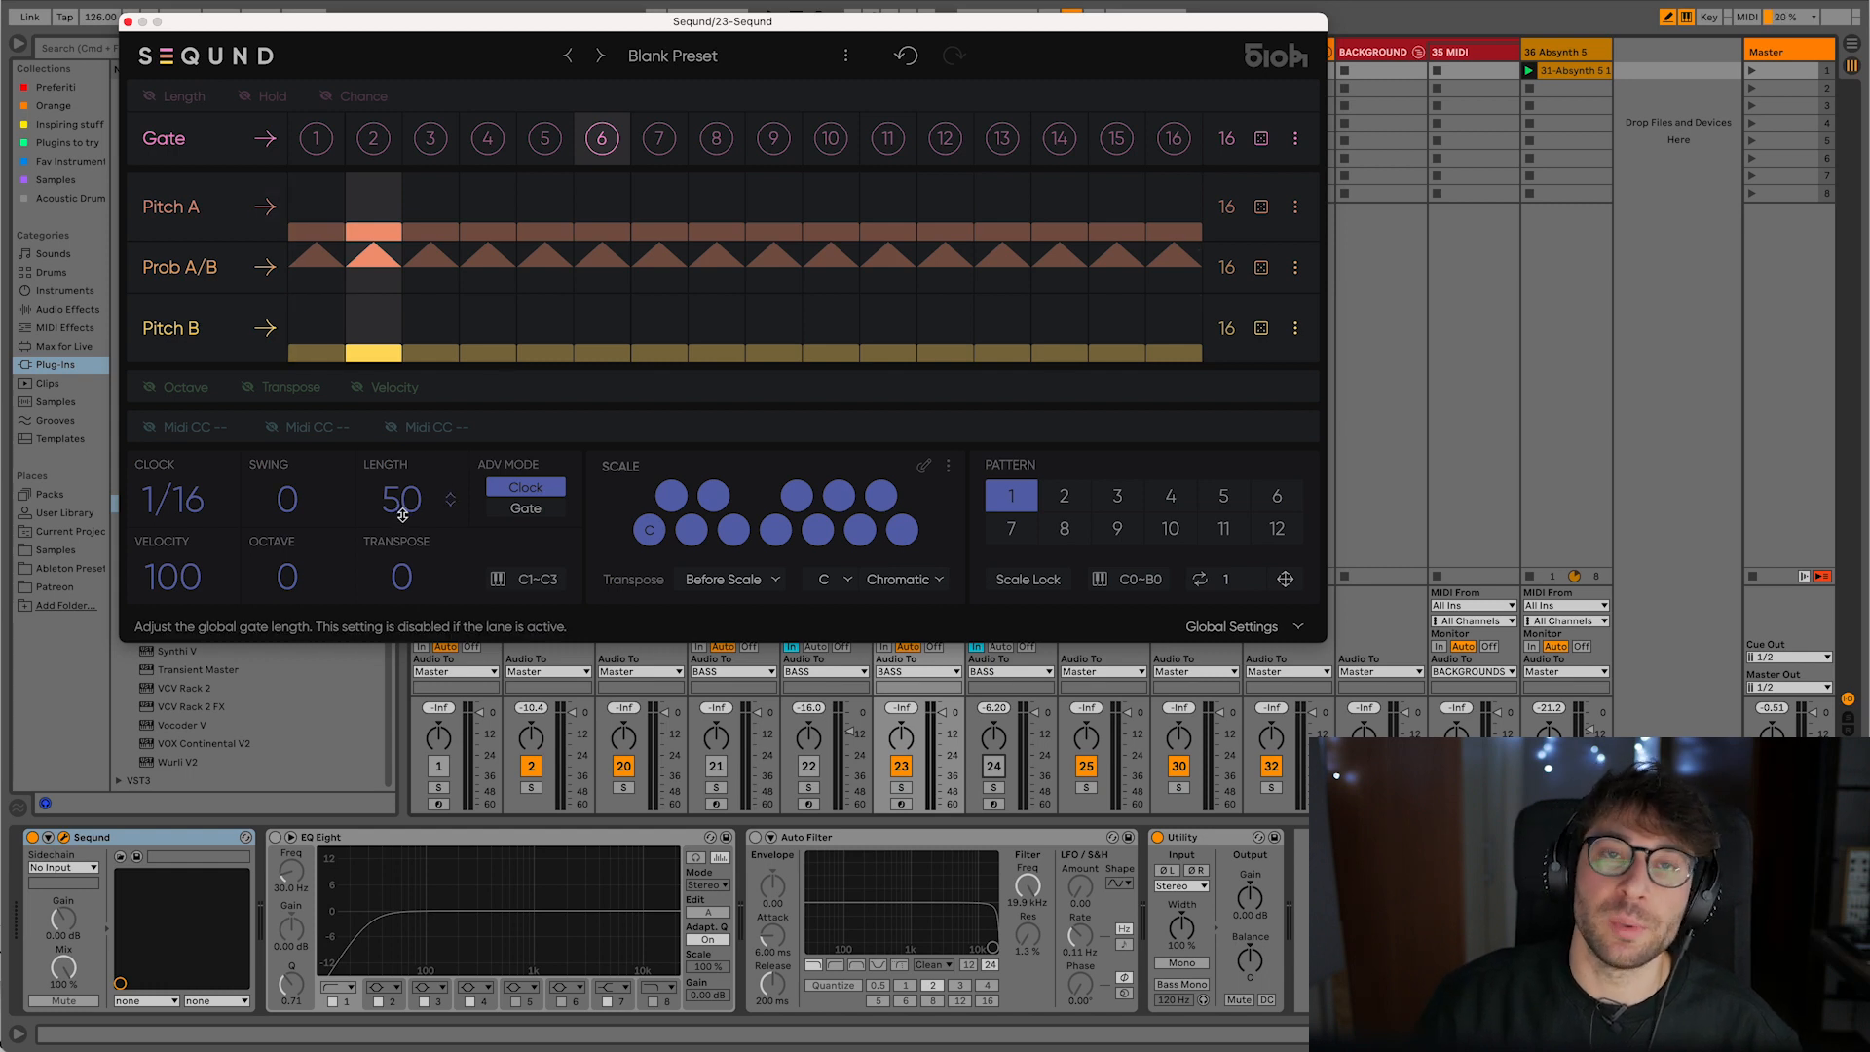
left_click(185, 97)
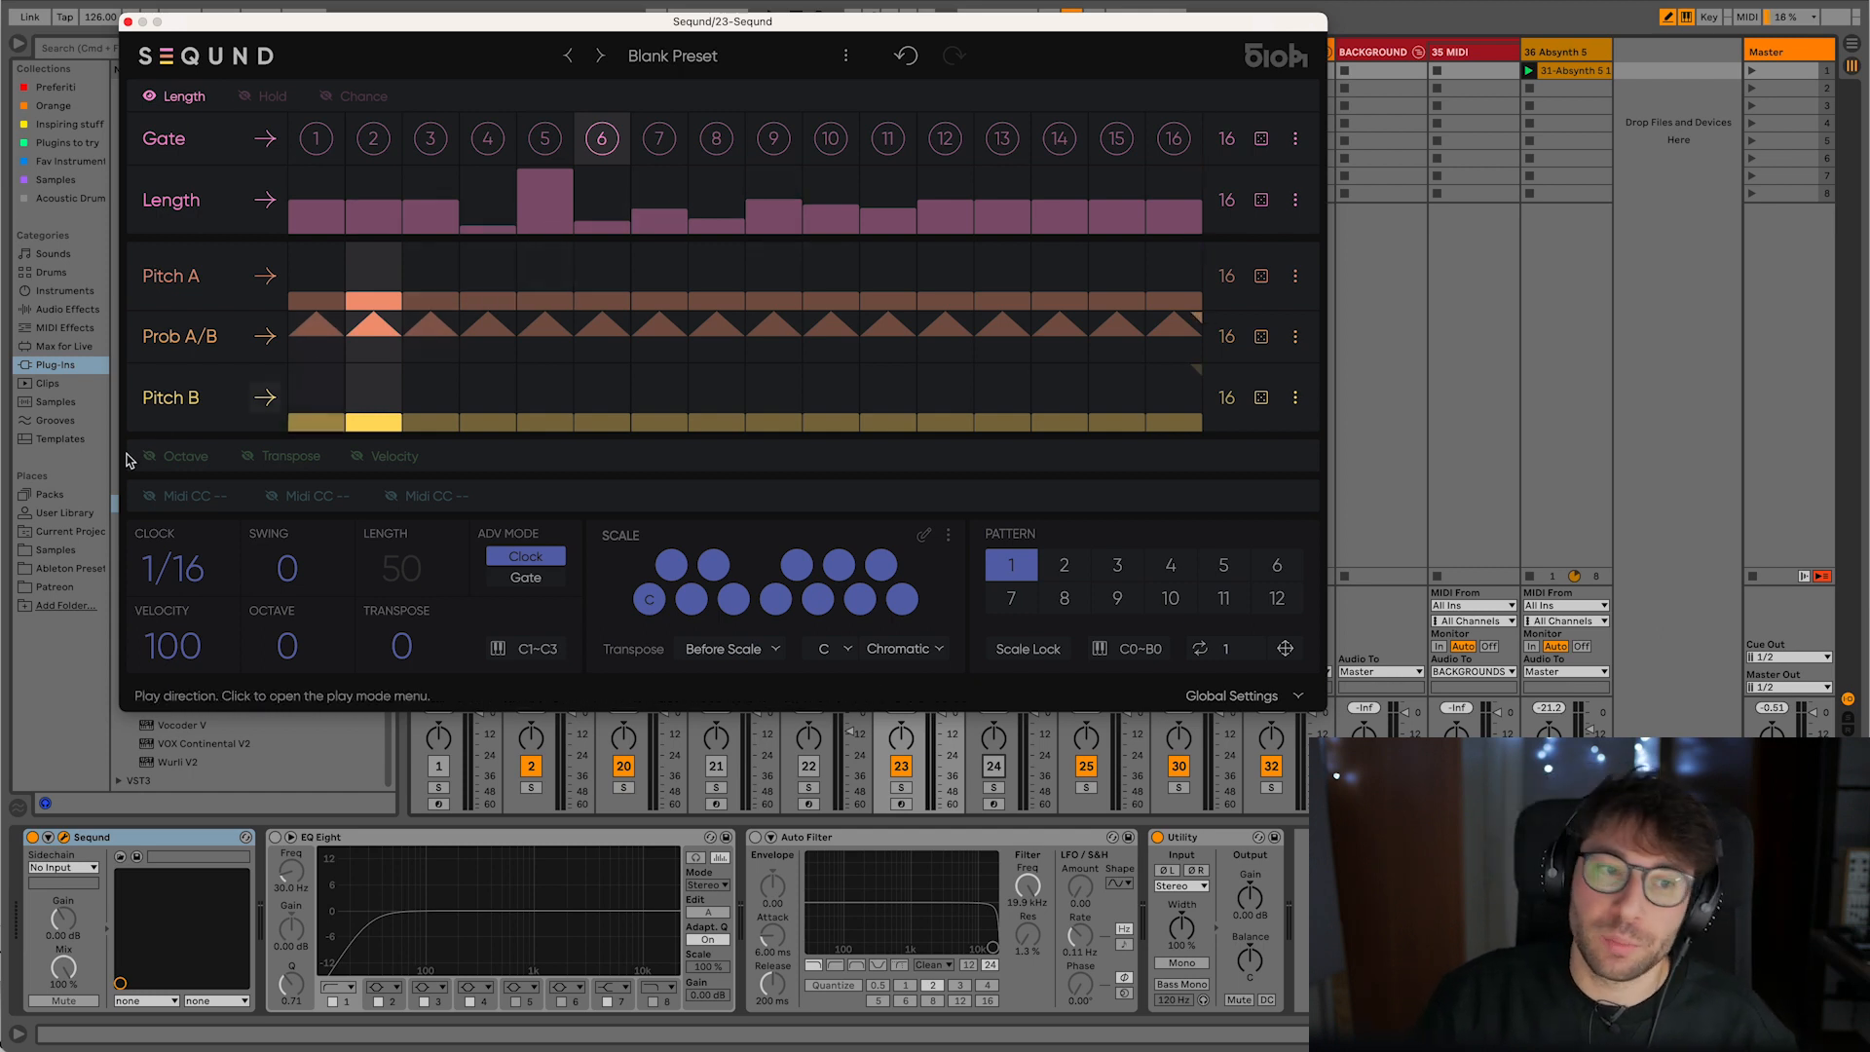
- Show the Octave, Transpose and Velocity lanes and move the plug-in window slightly upward
left_click(180, 456)
left_click(290, 456)
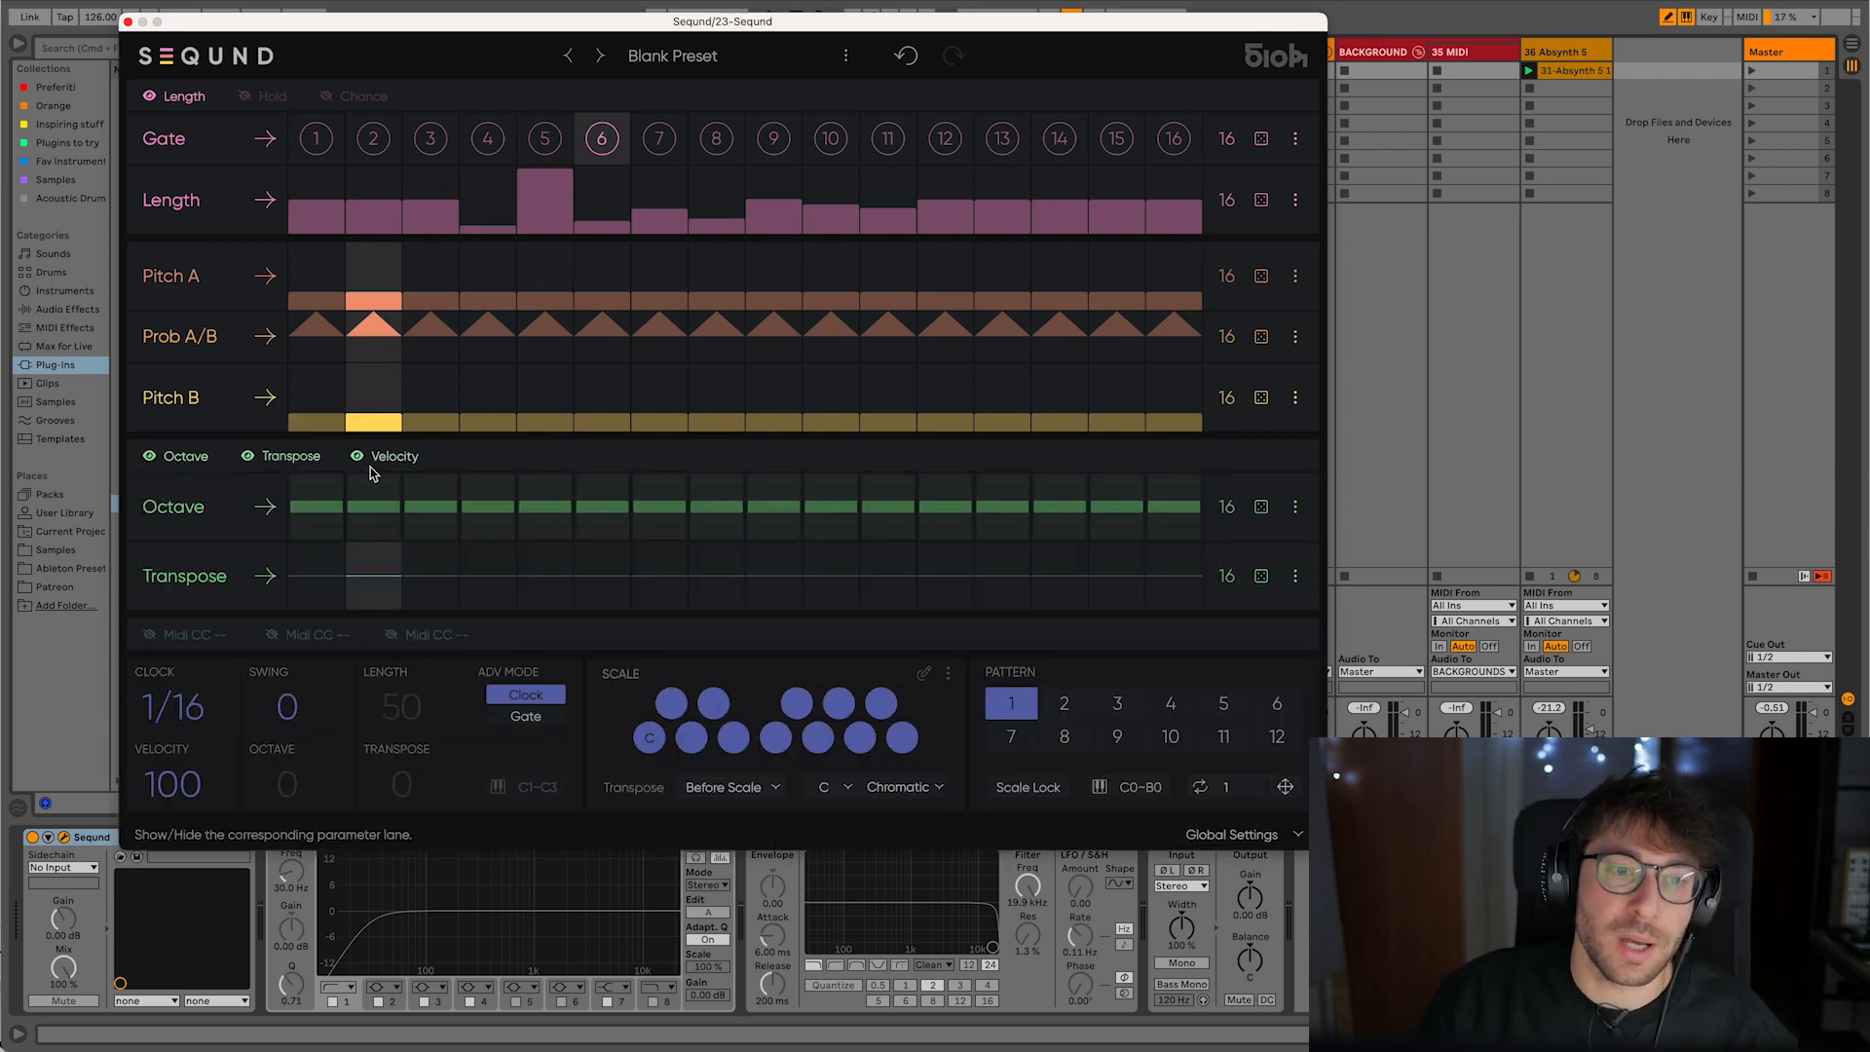
left_click(380, 458)
left_click_drag(578, 27, 581, 15)
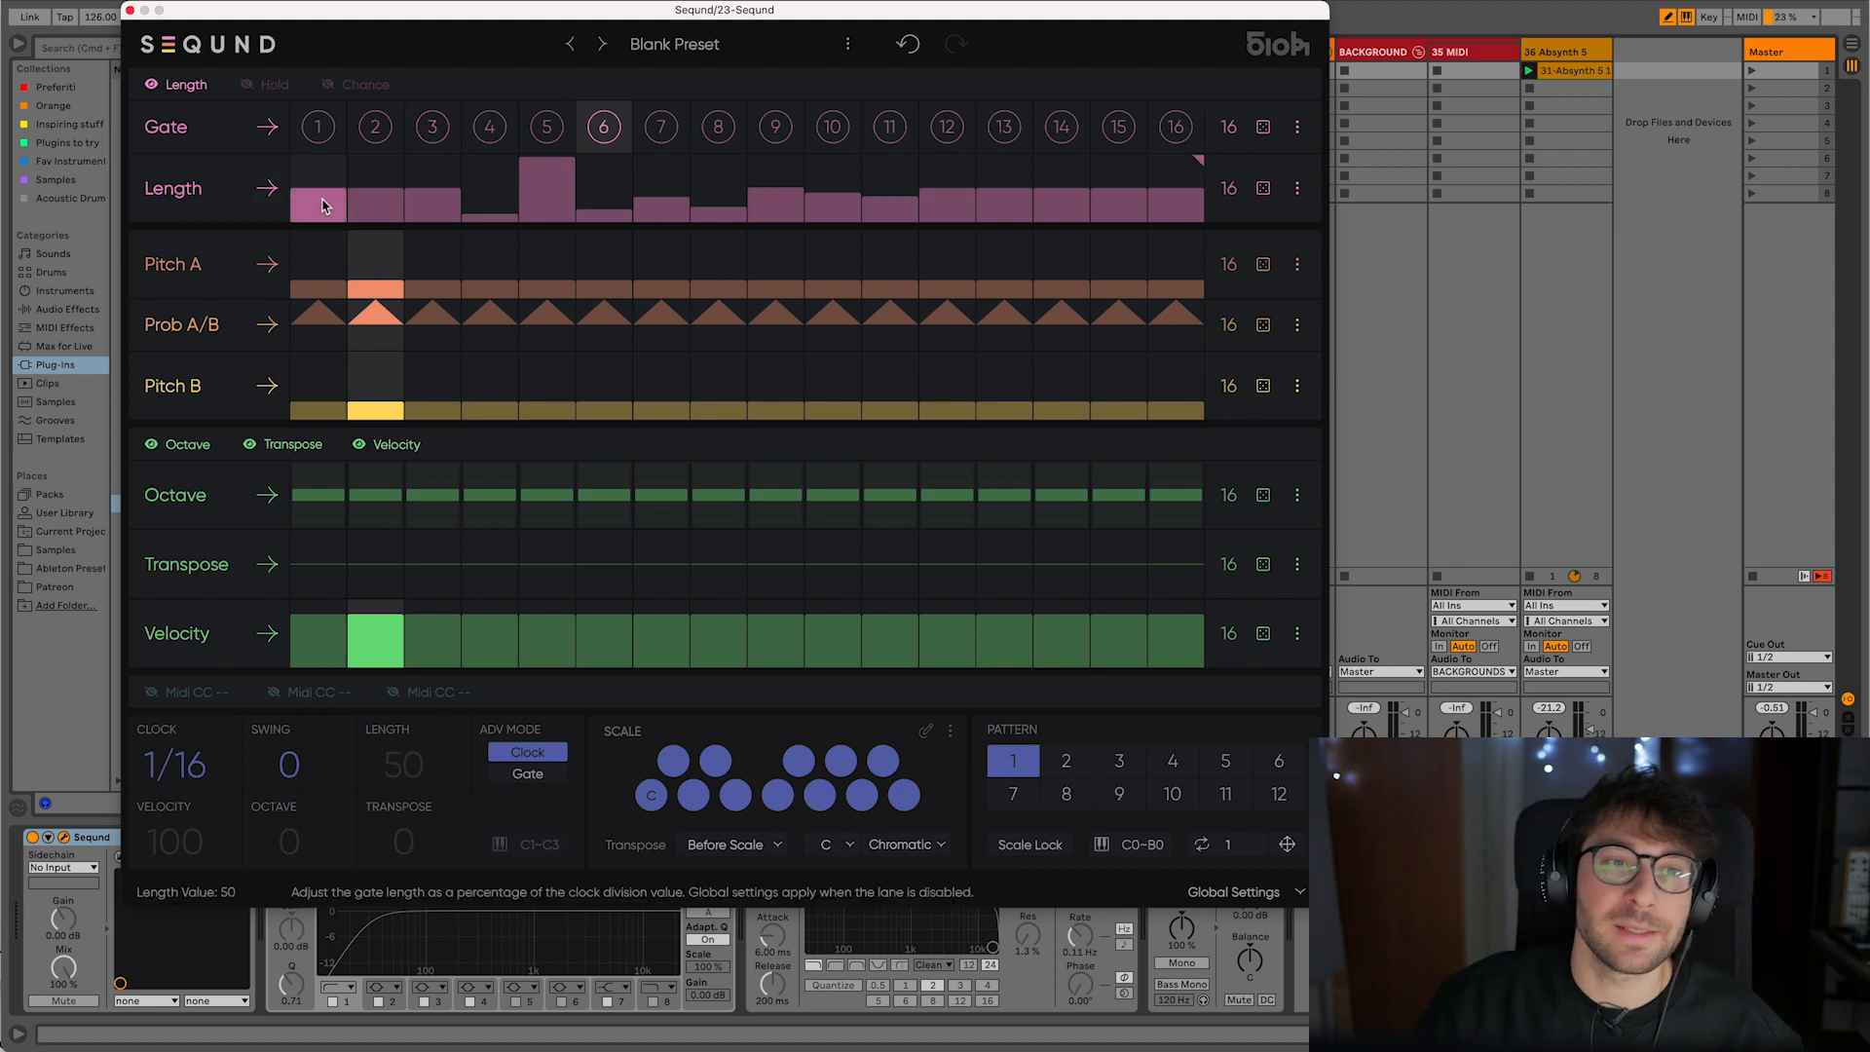
- Raise the gate lengths of steps 1 and 2 and vary the Prob A/B balance across the first steps
left_click_drag(305, 171, 368, 168)
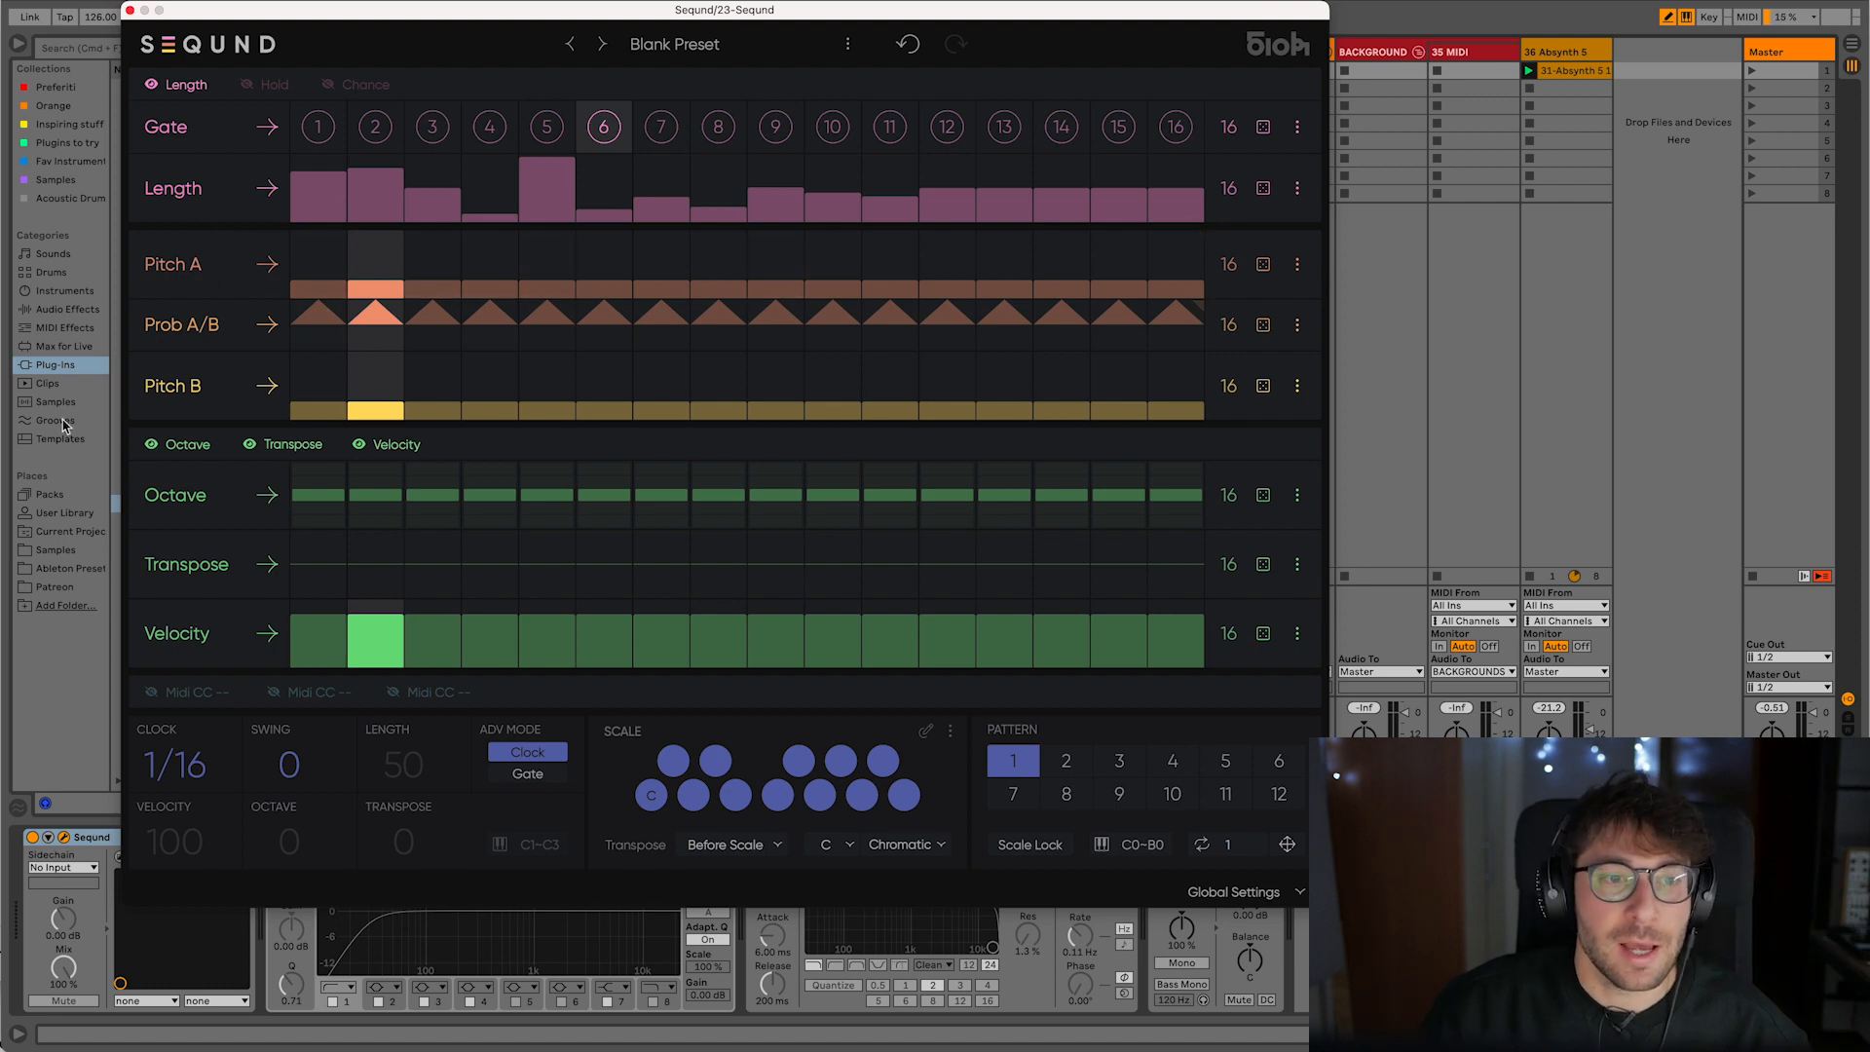
left_click_drag(316, 338, 364, 306)
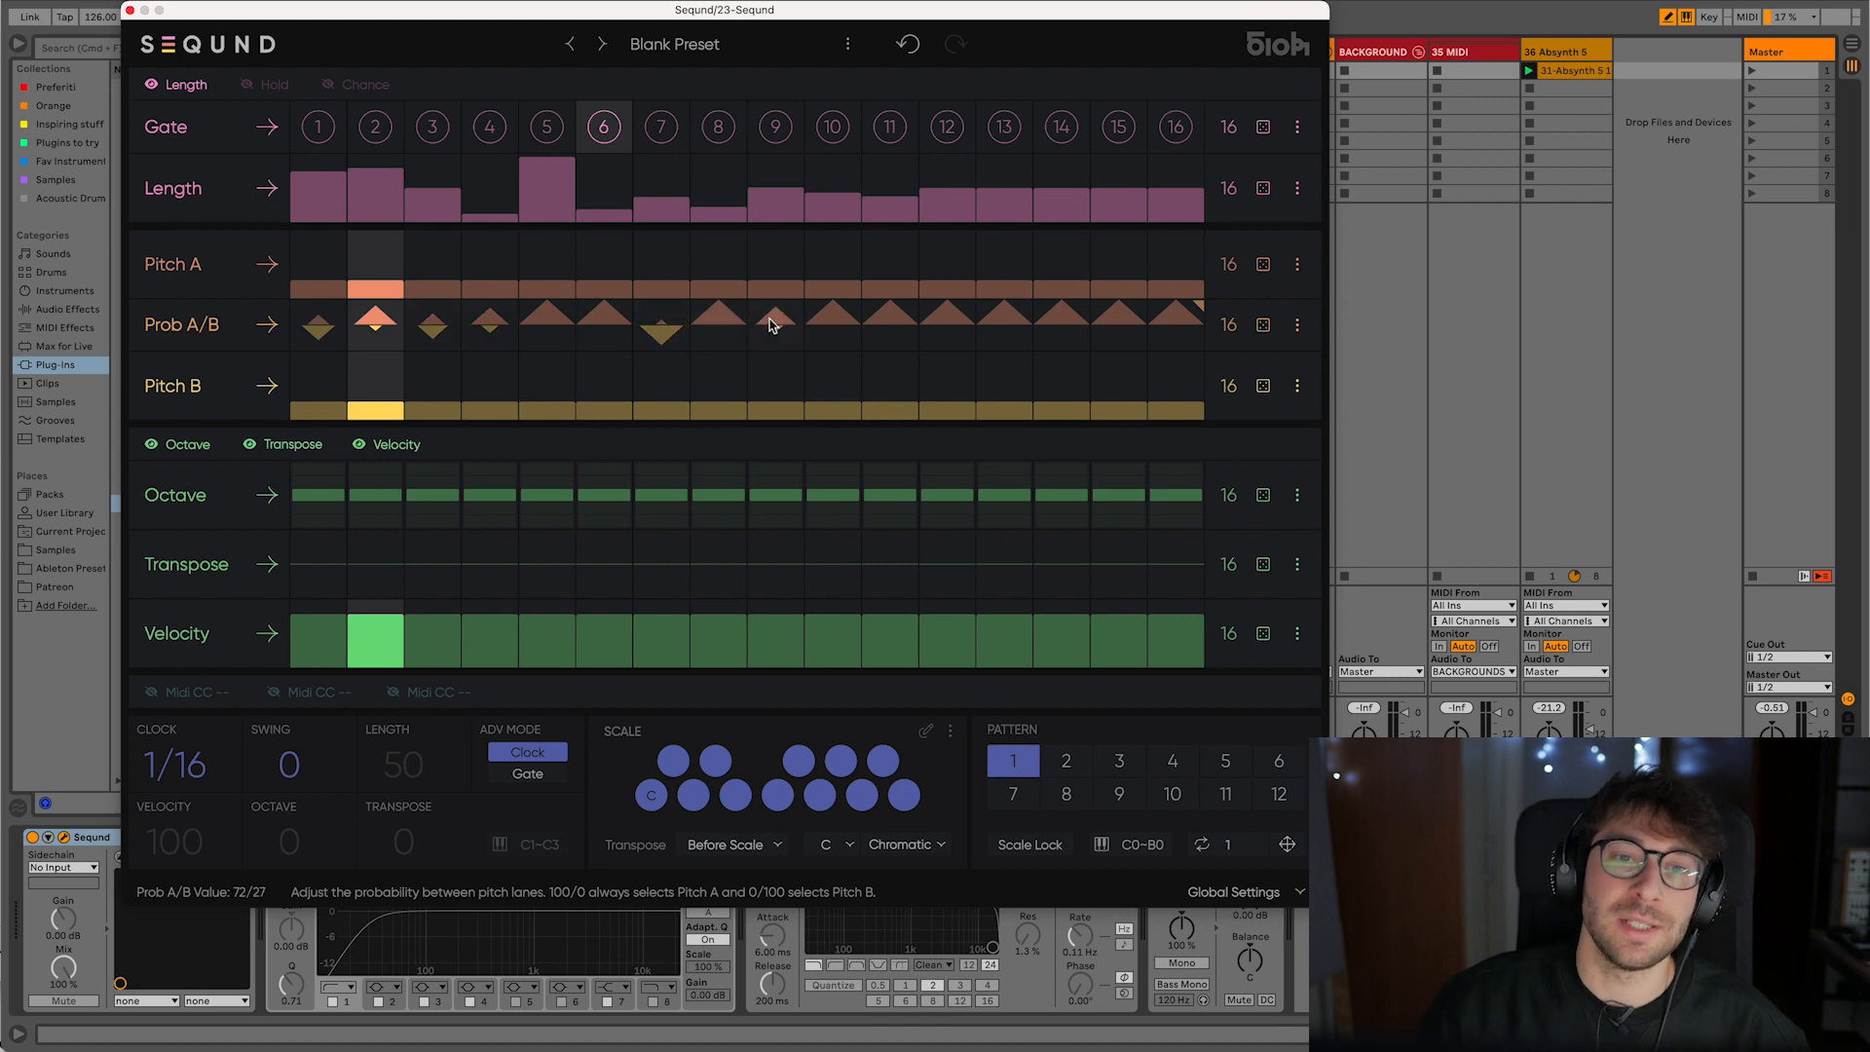
- Toggle the Octave lane off and on, raise step 4's octave and draw varied Pitch A values on steps 5 to 11
left_click(194, 446)
left_click(195, 445)
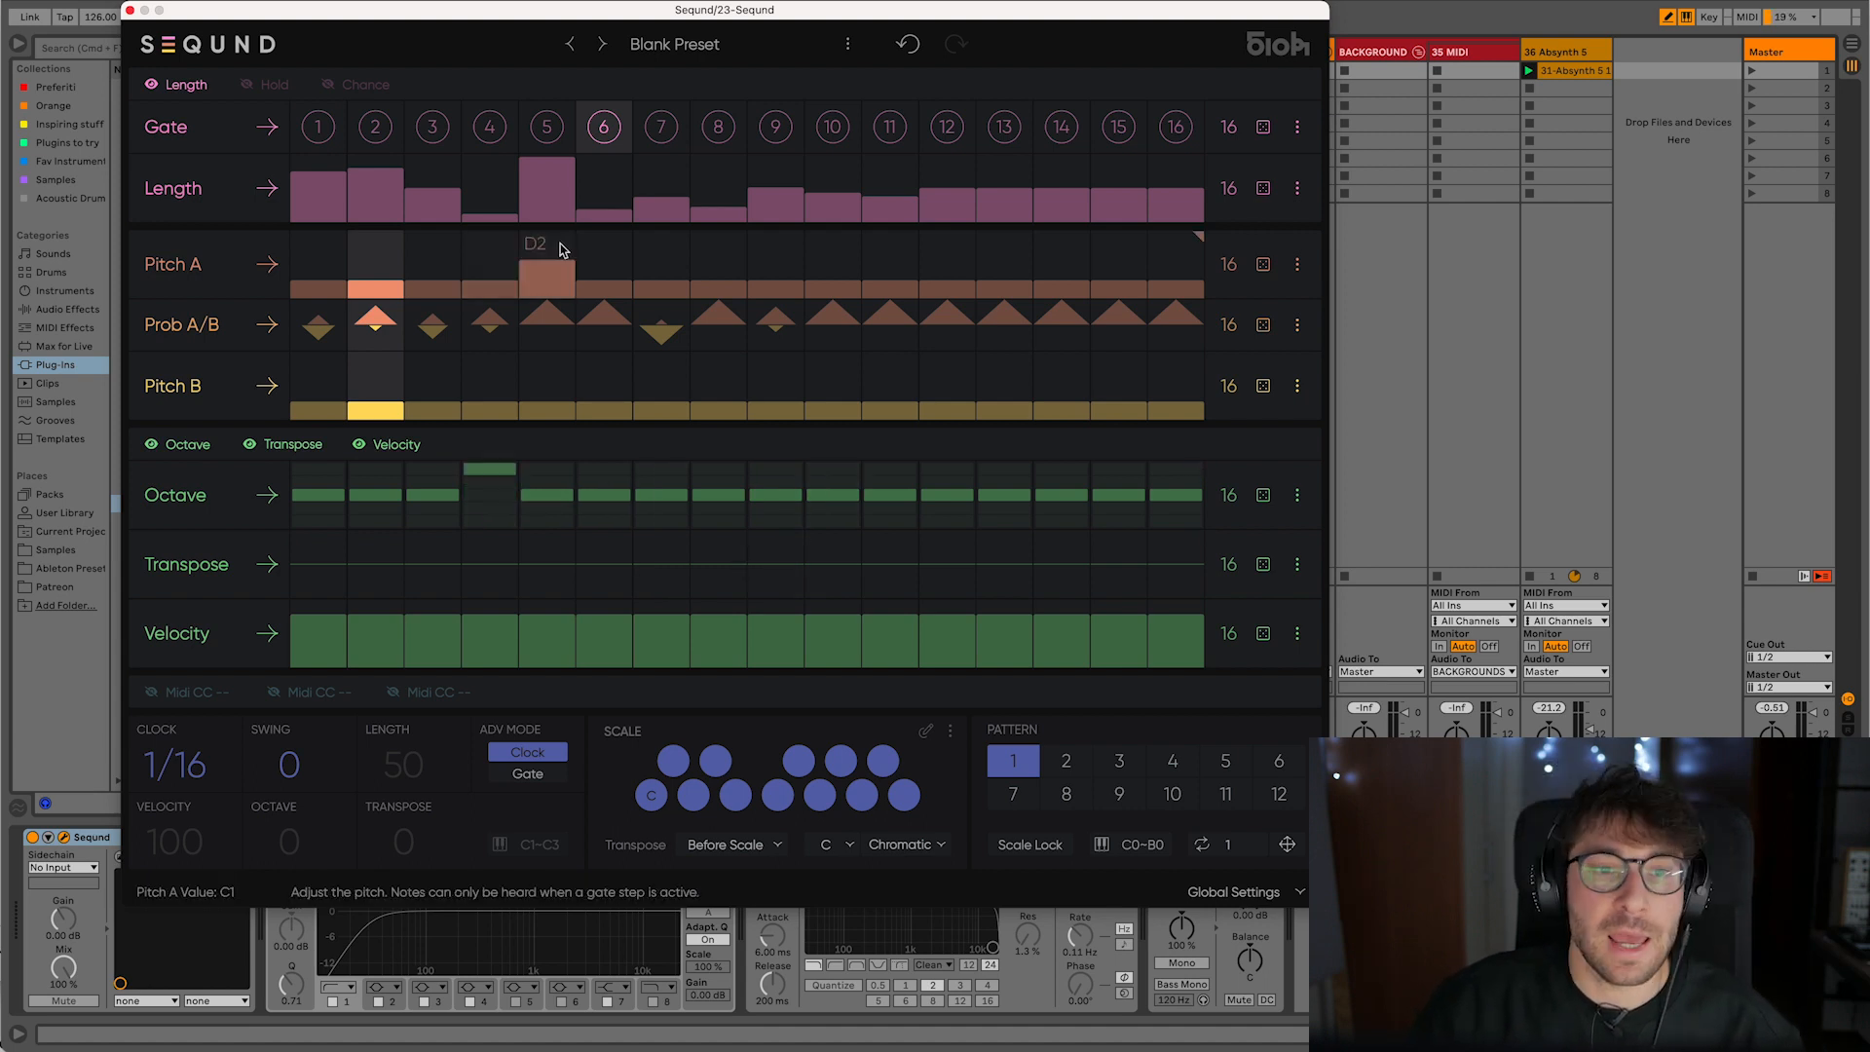
left_click(671, 260)
left_click(876, 277)
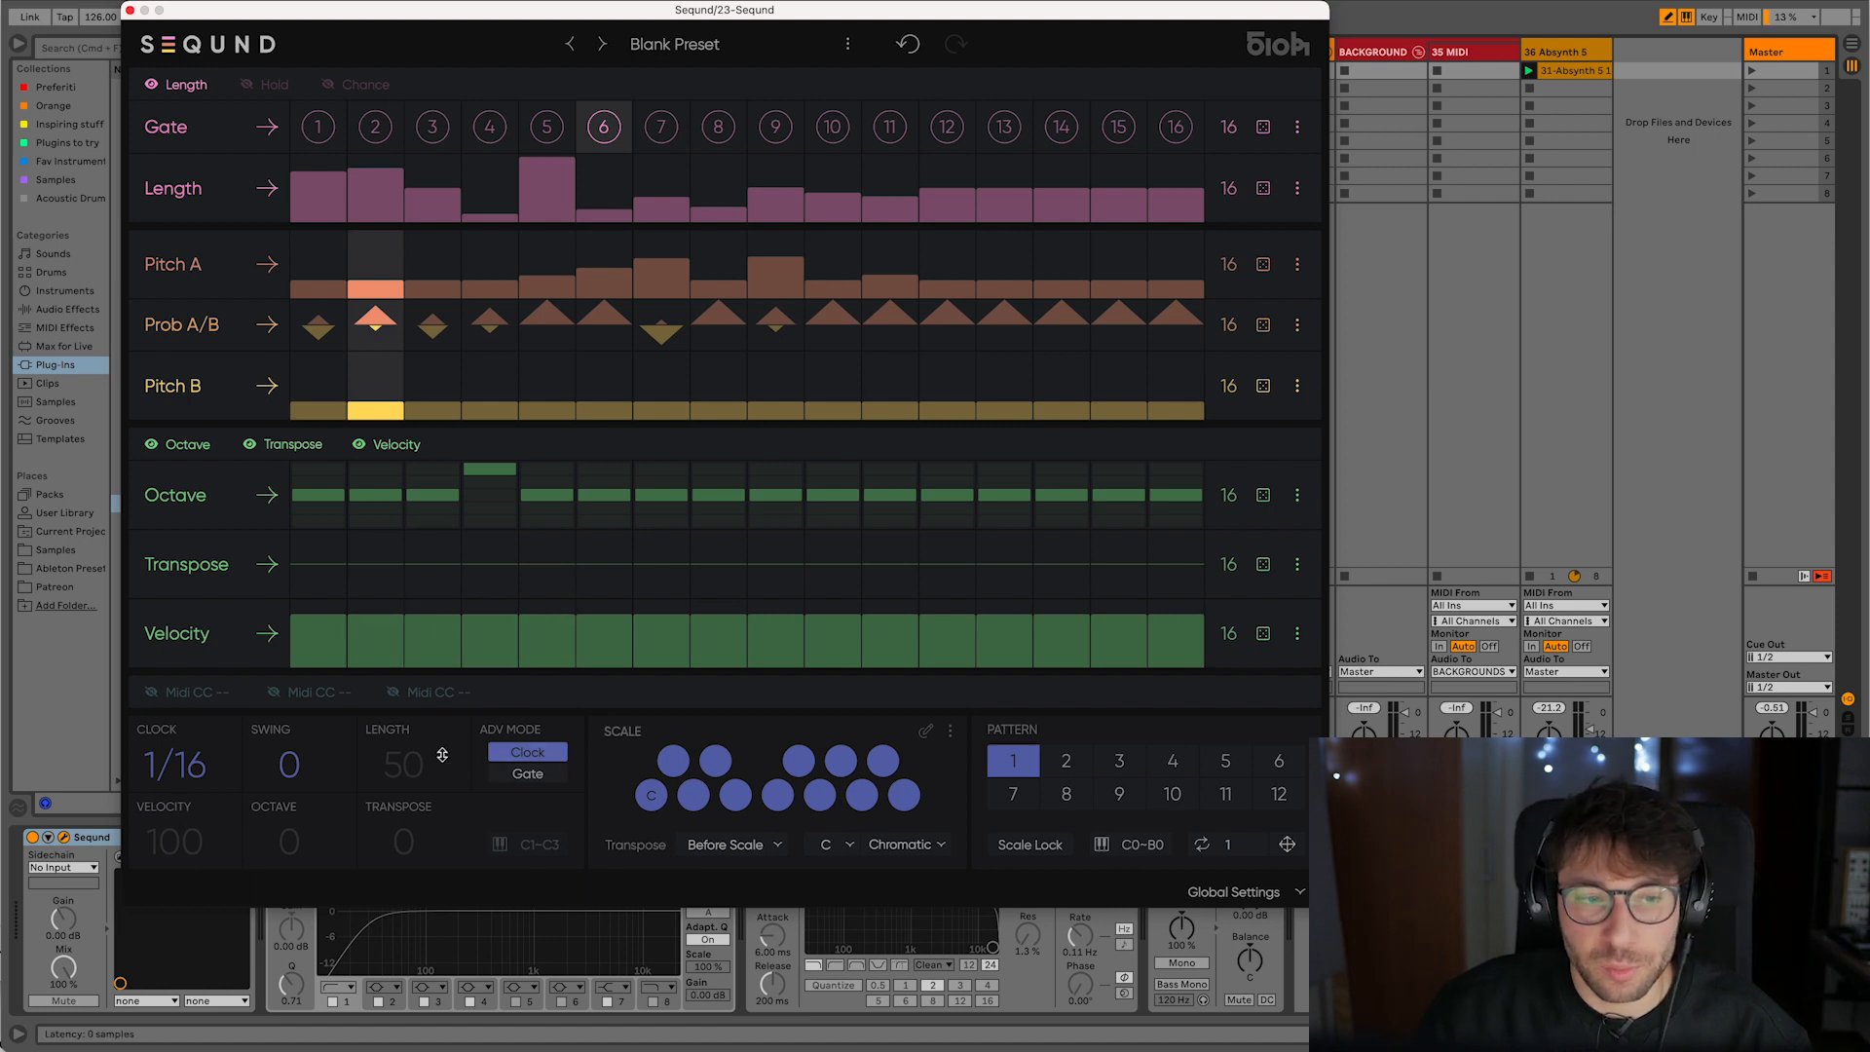
- Show all three Midi CC lanes and sweep across the steps of the first one
left_click(156, 693)
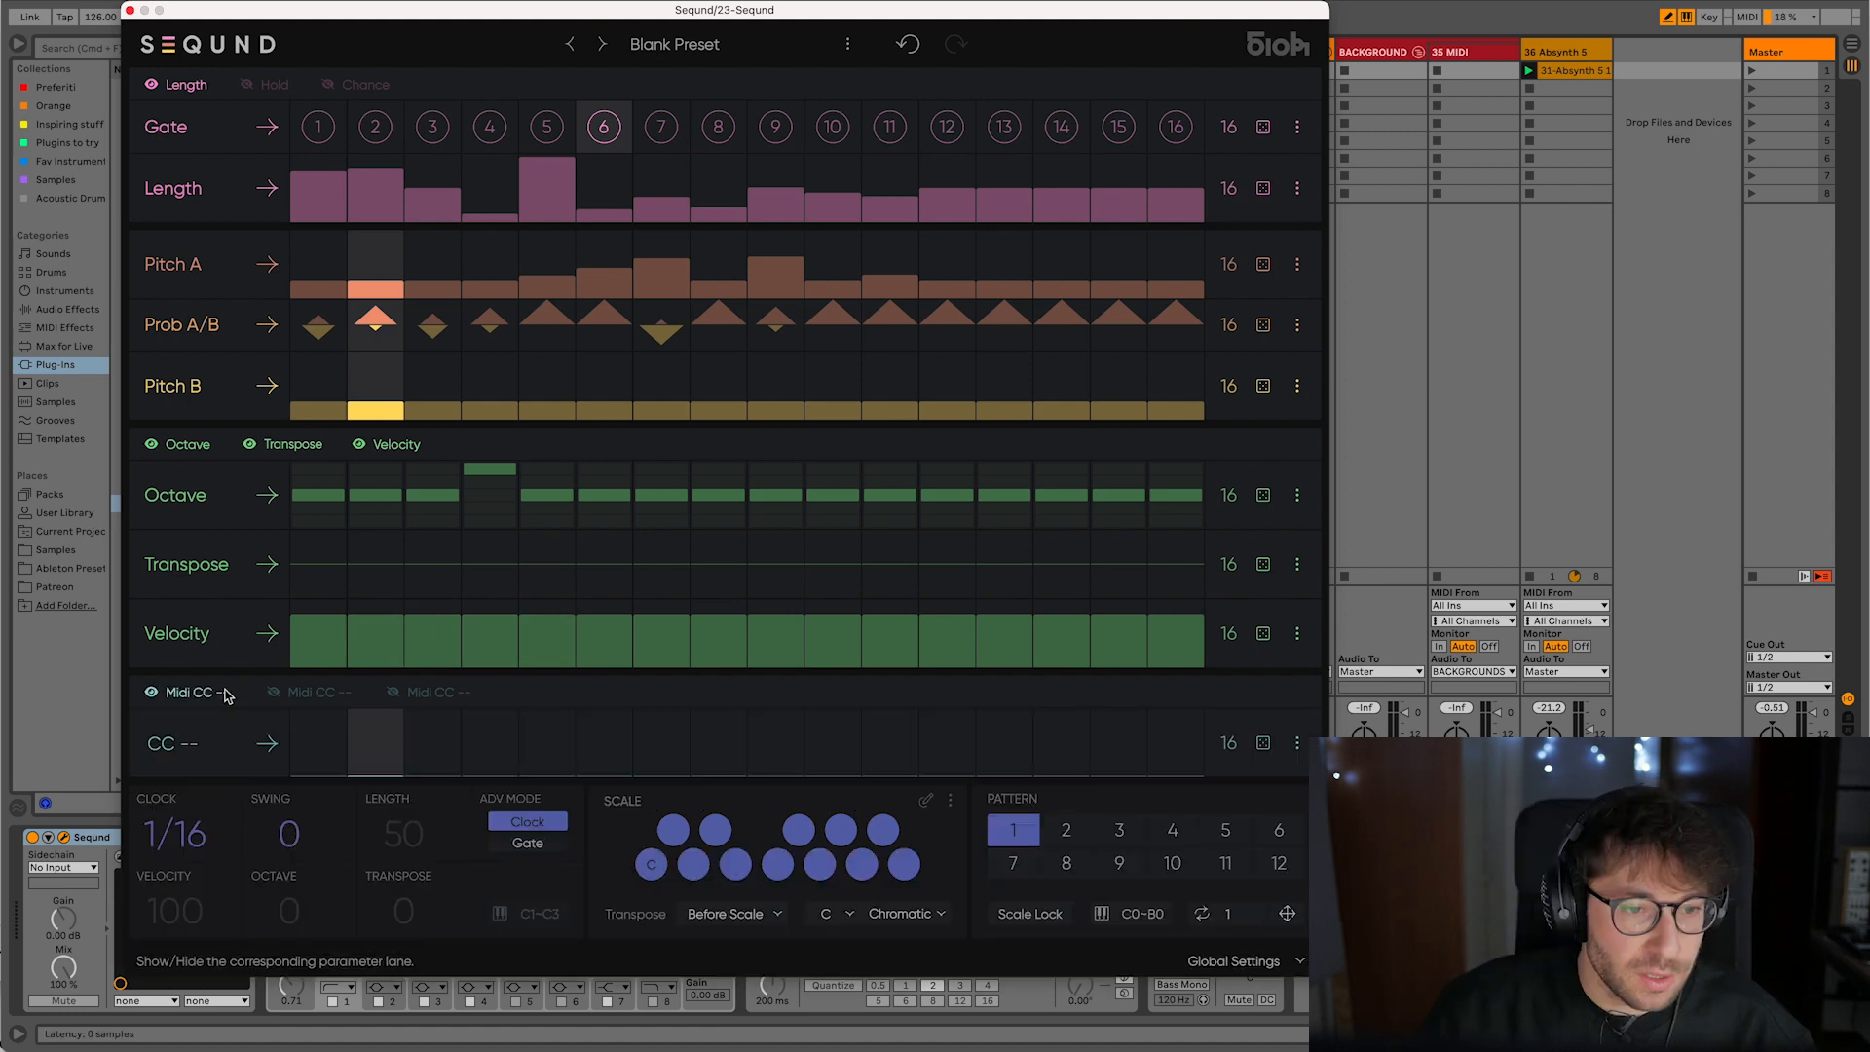
left_click(300, 691)
left_click(440, 692)
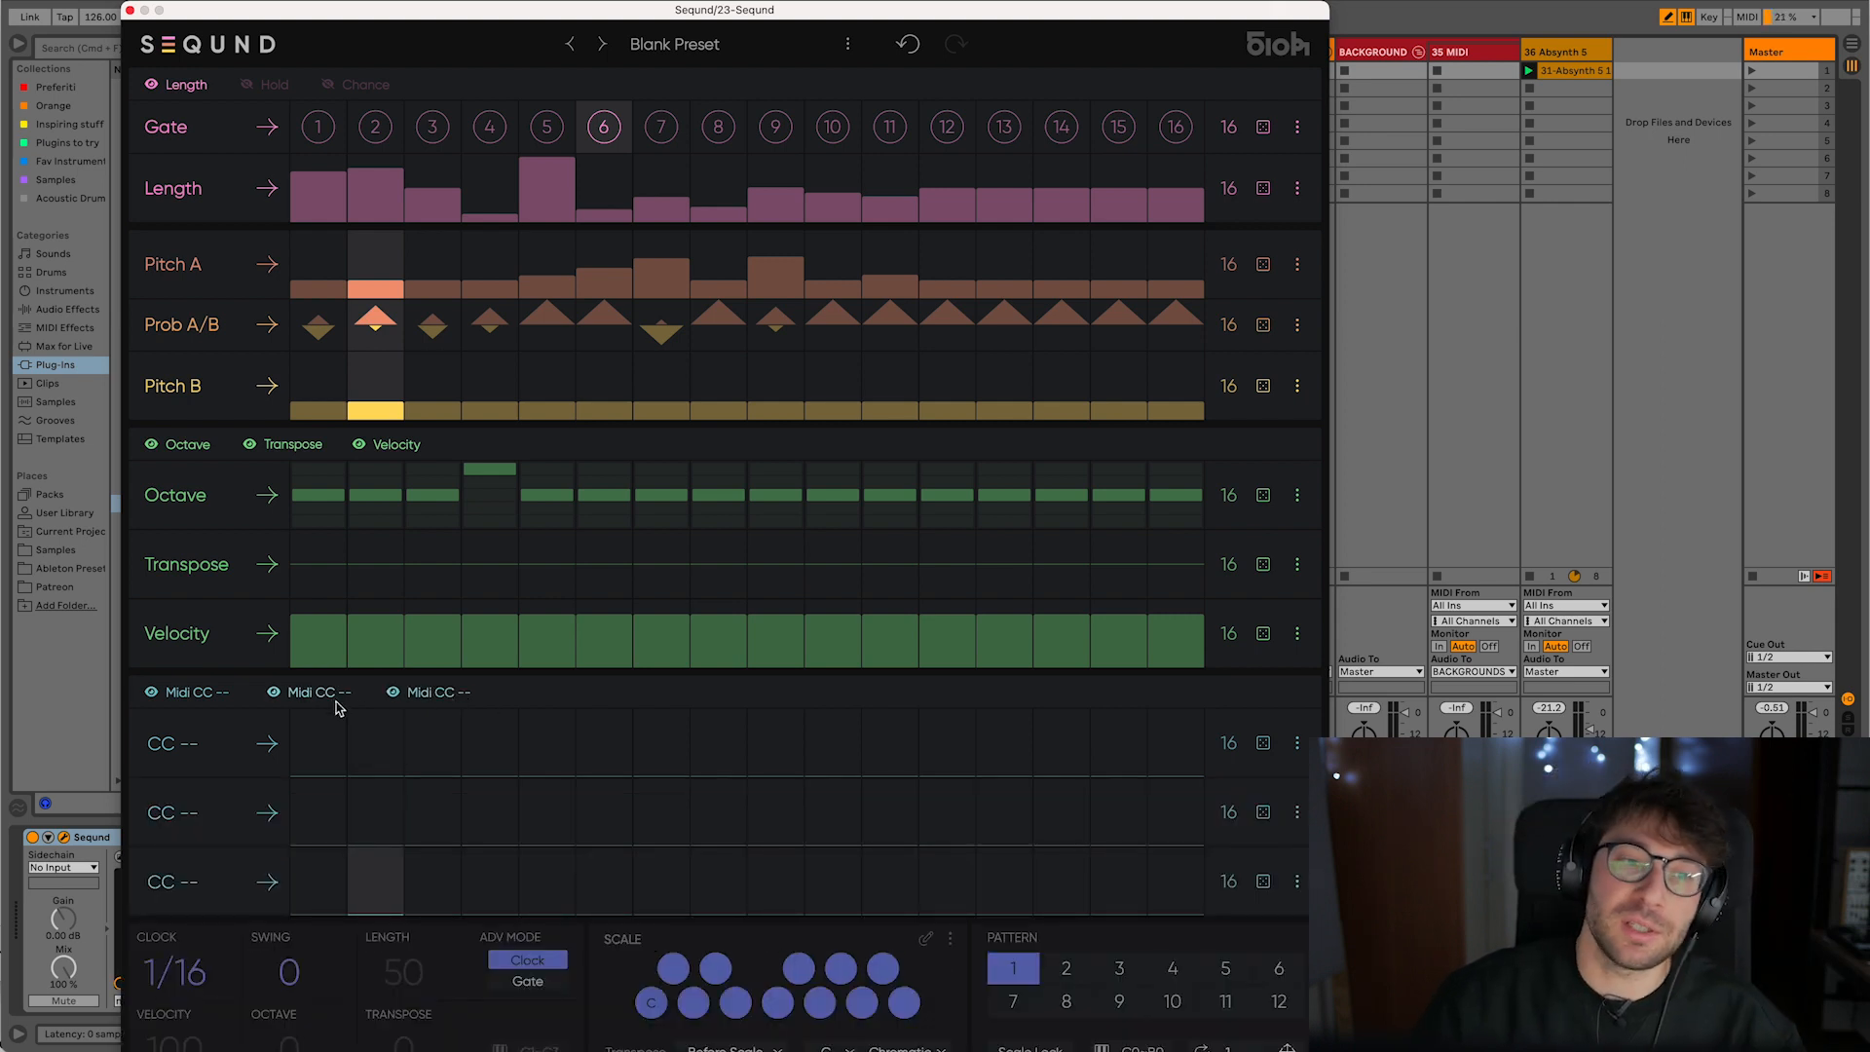
mouse_move(341, 747)
left_mouse_down()
mouse_move(876, 780)
mouse_move(1052, 709)
mouse_move(1184, 750)
left_mouse_up()
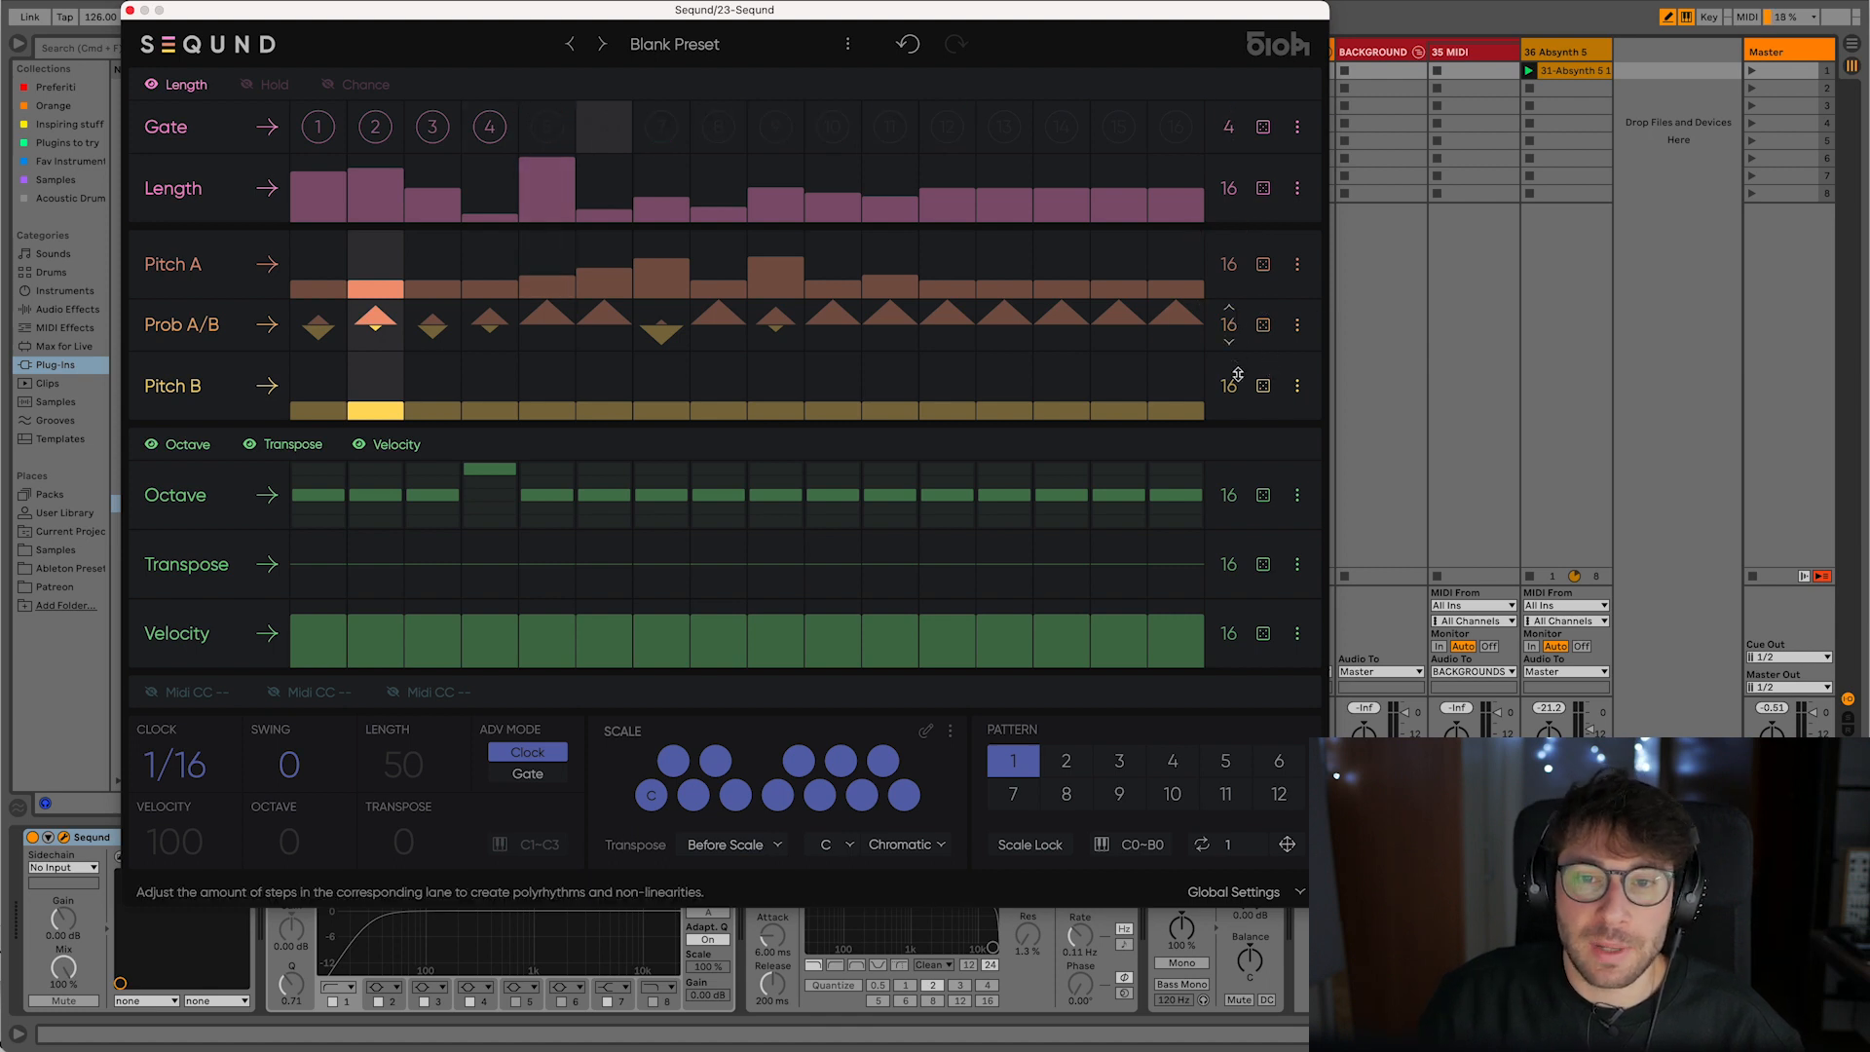
- Shorten the Pitch B lane to 11 steps and reload the factory Blank Preset
left_click_drag(1232, 387, 1232, 458)
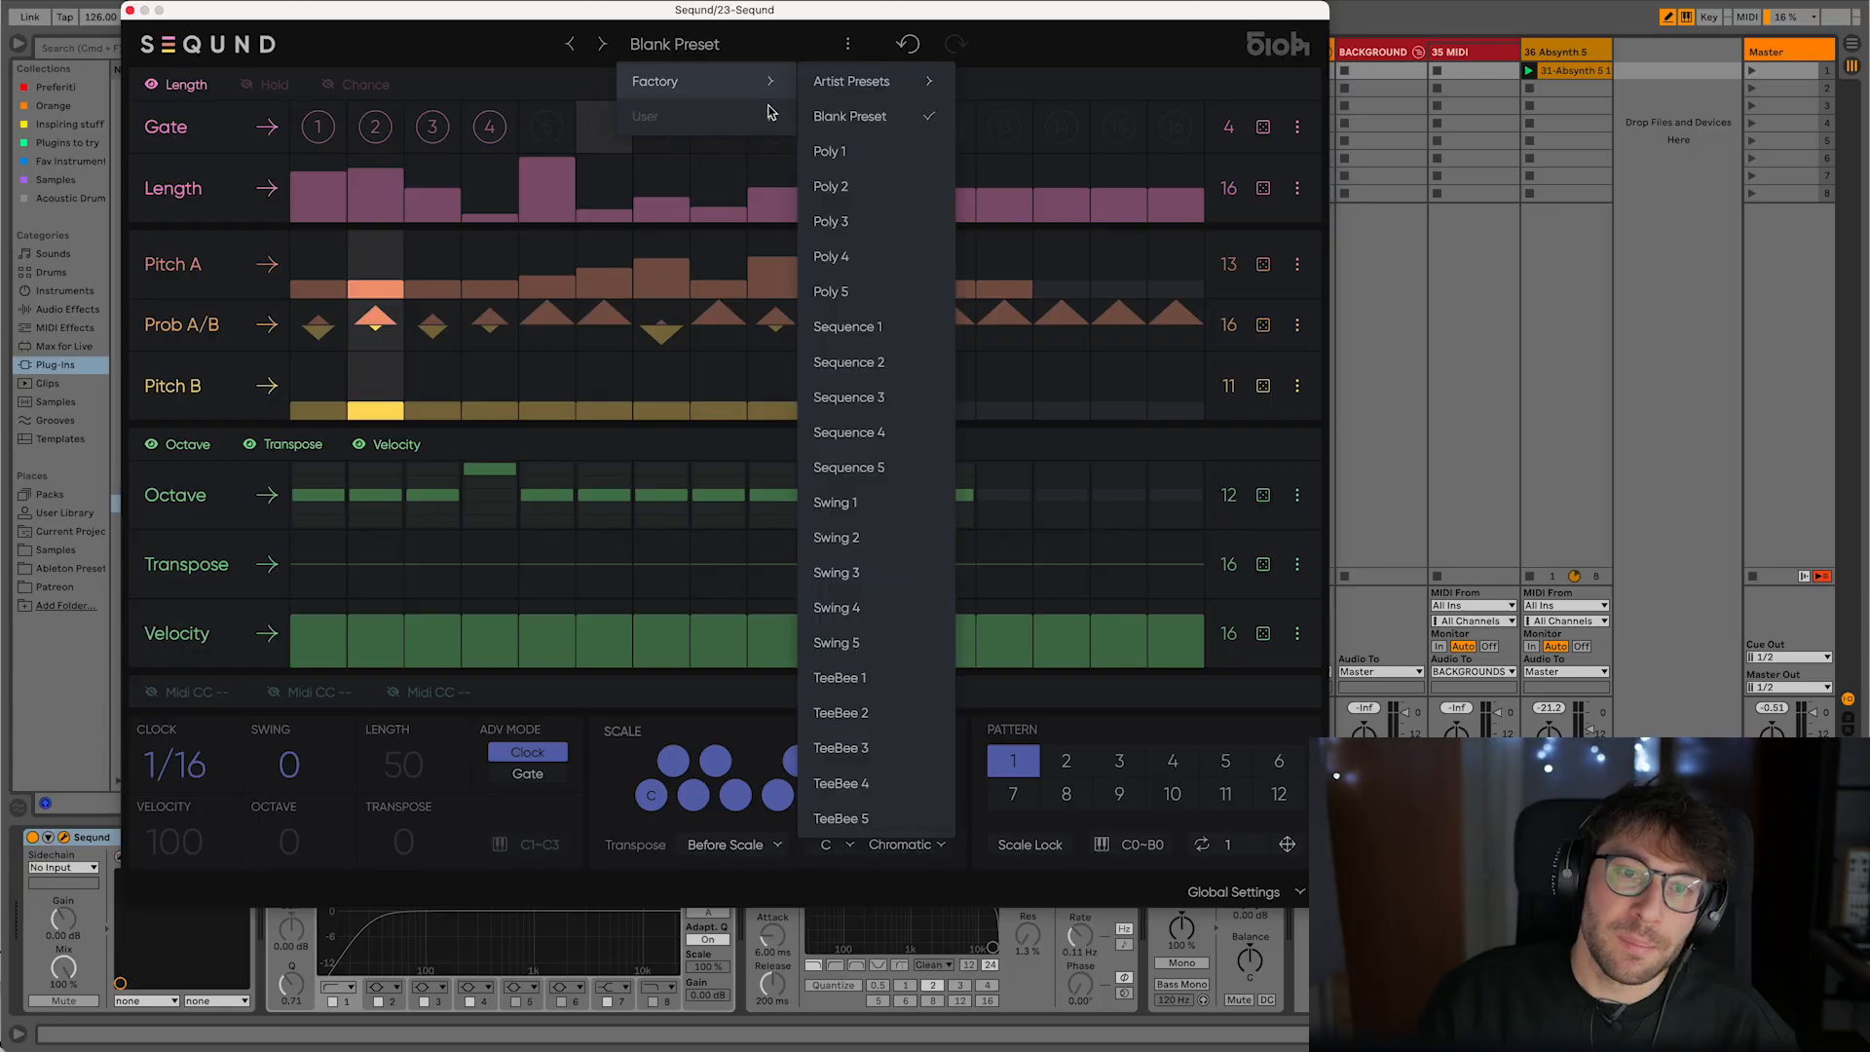
mouse_move(829, 90)
left_click(874, 121)
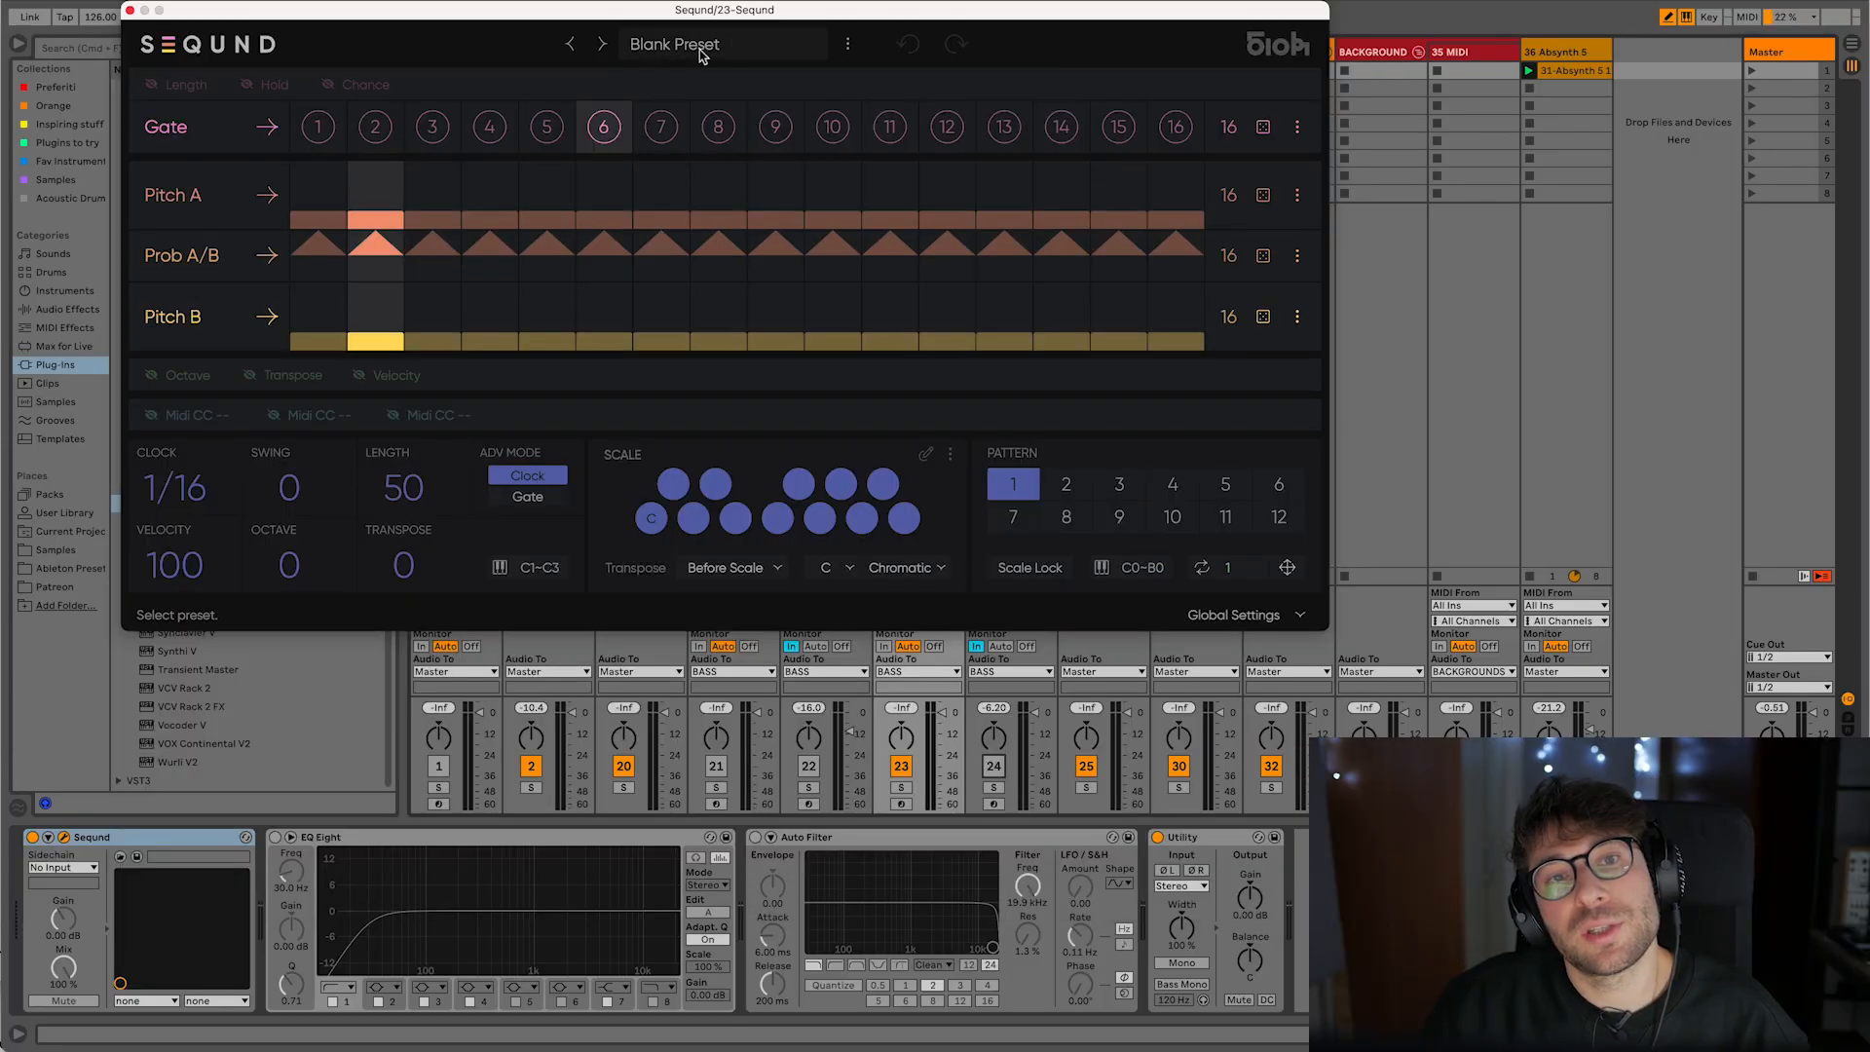
- Browse the factory Artist Presets and load the Brawther and Katie Drover presets in turn
left_click(713, 46)
mouse_move(701, 82)
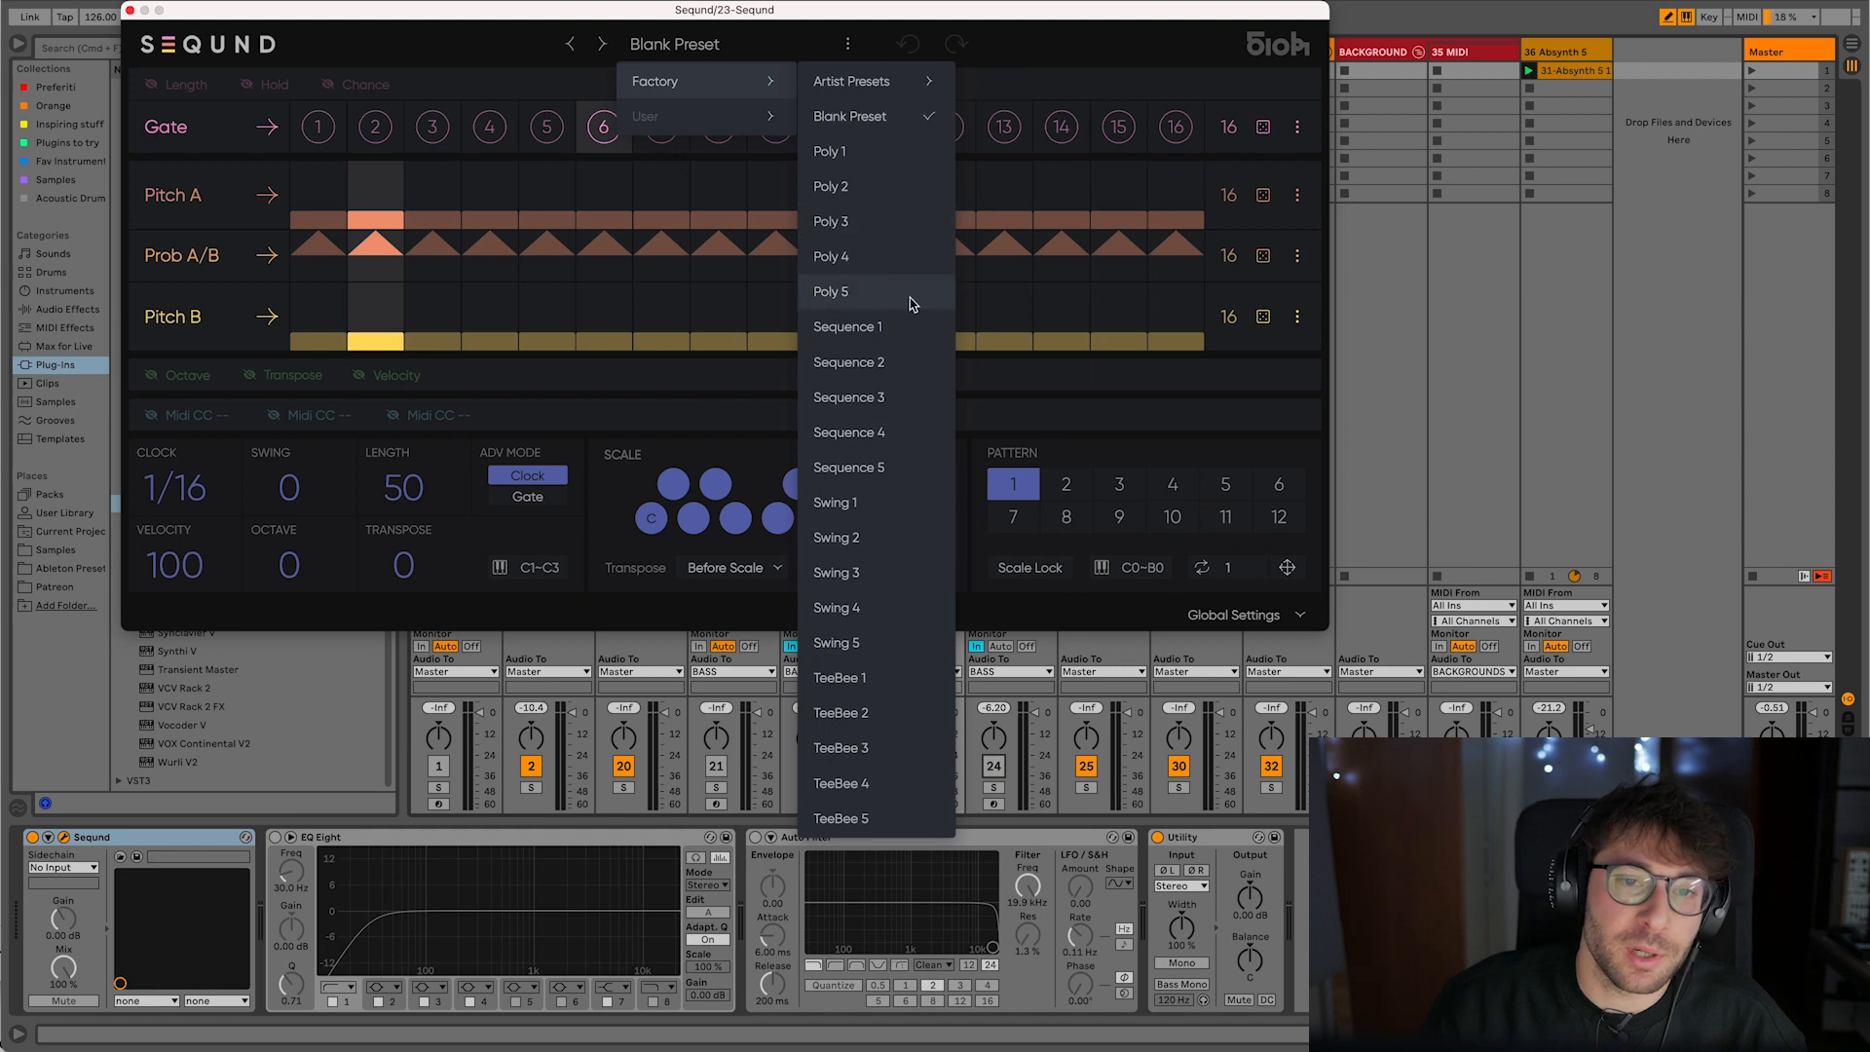
mouse_move(915, 82)
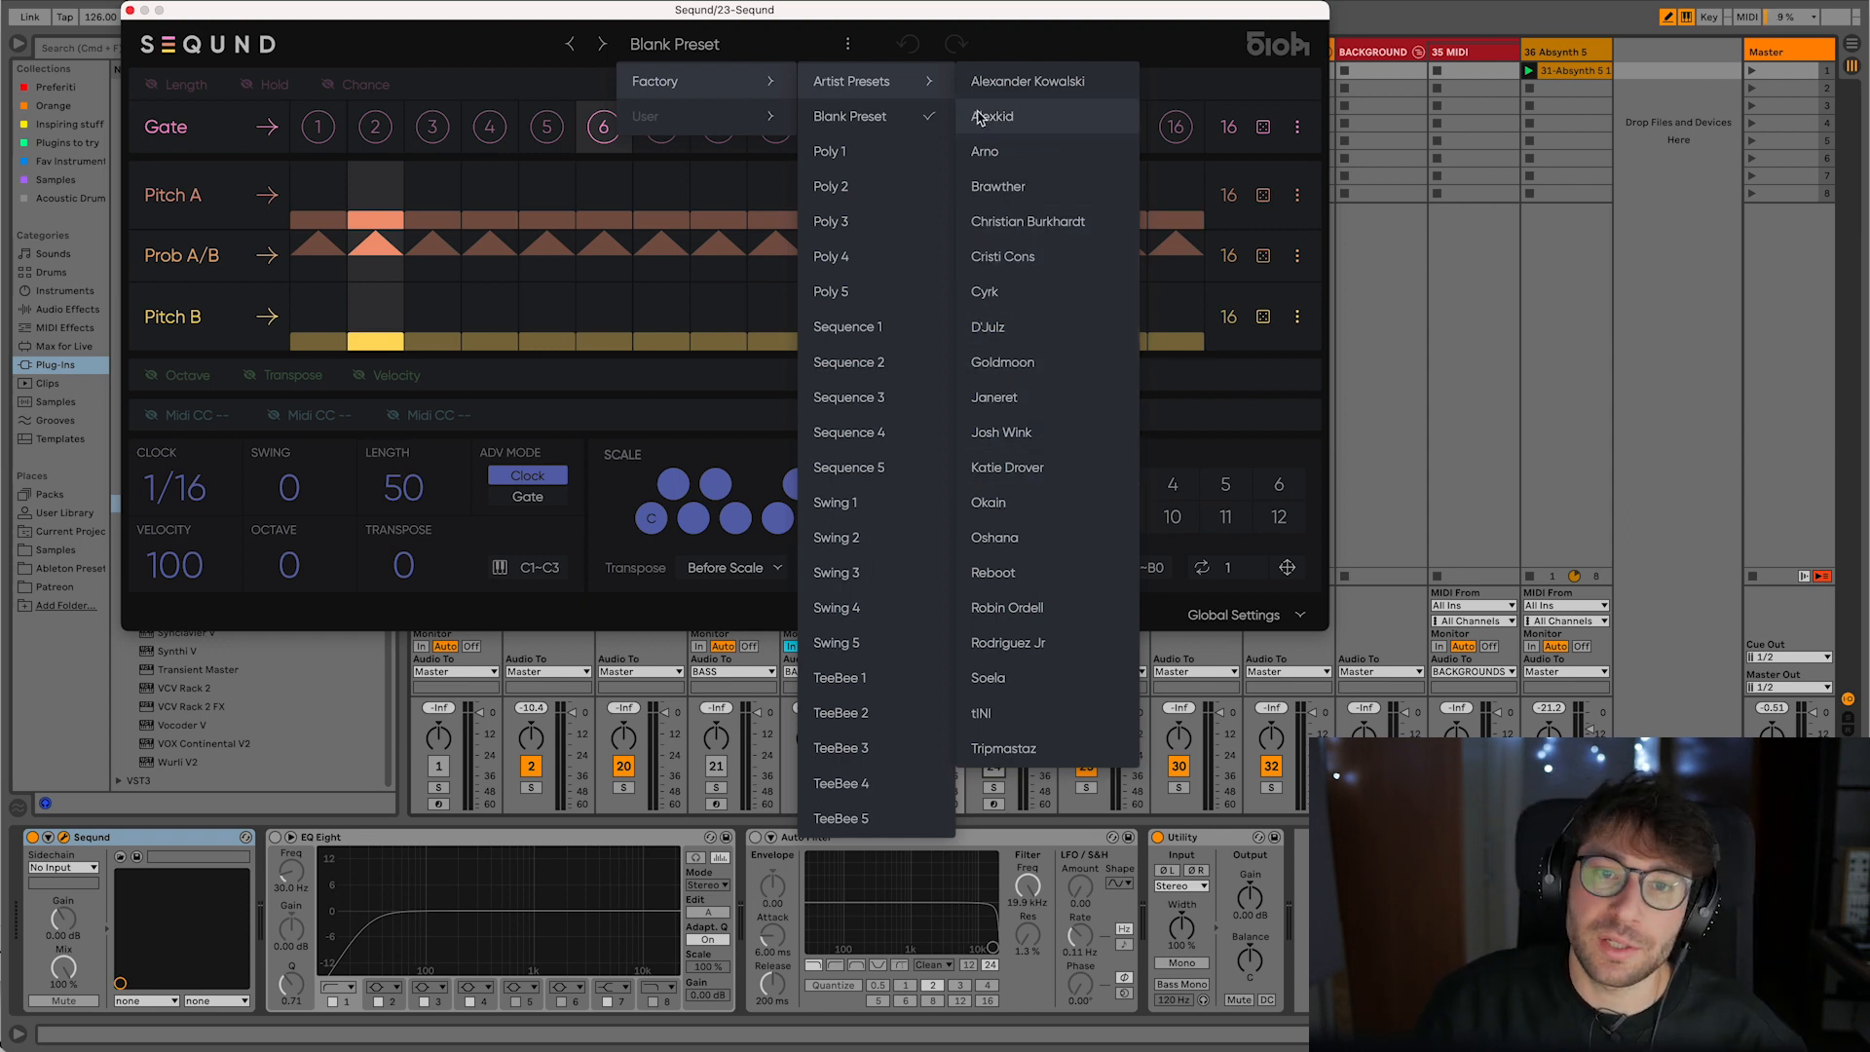
left_click(1052, 186)
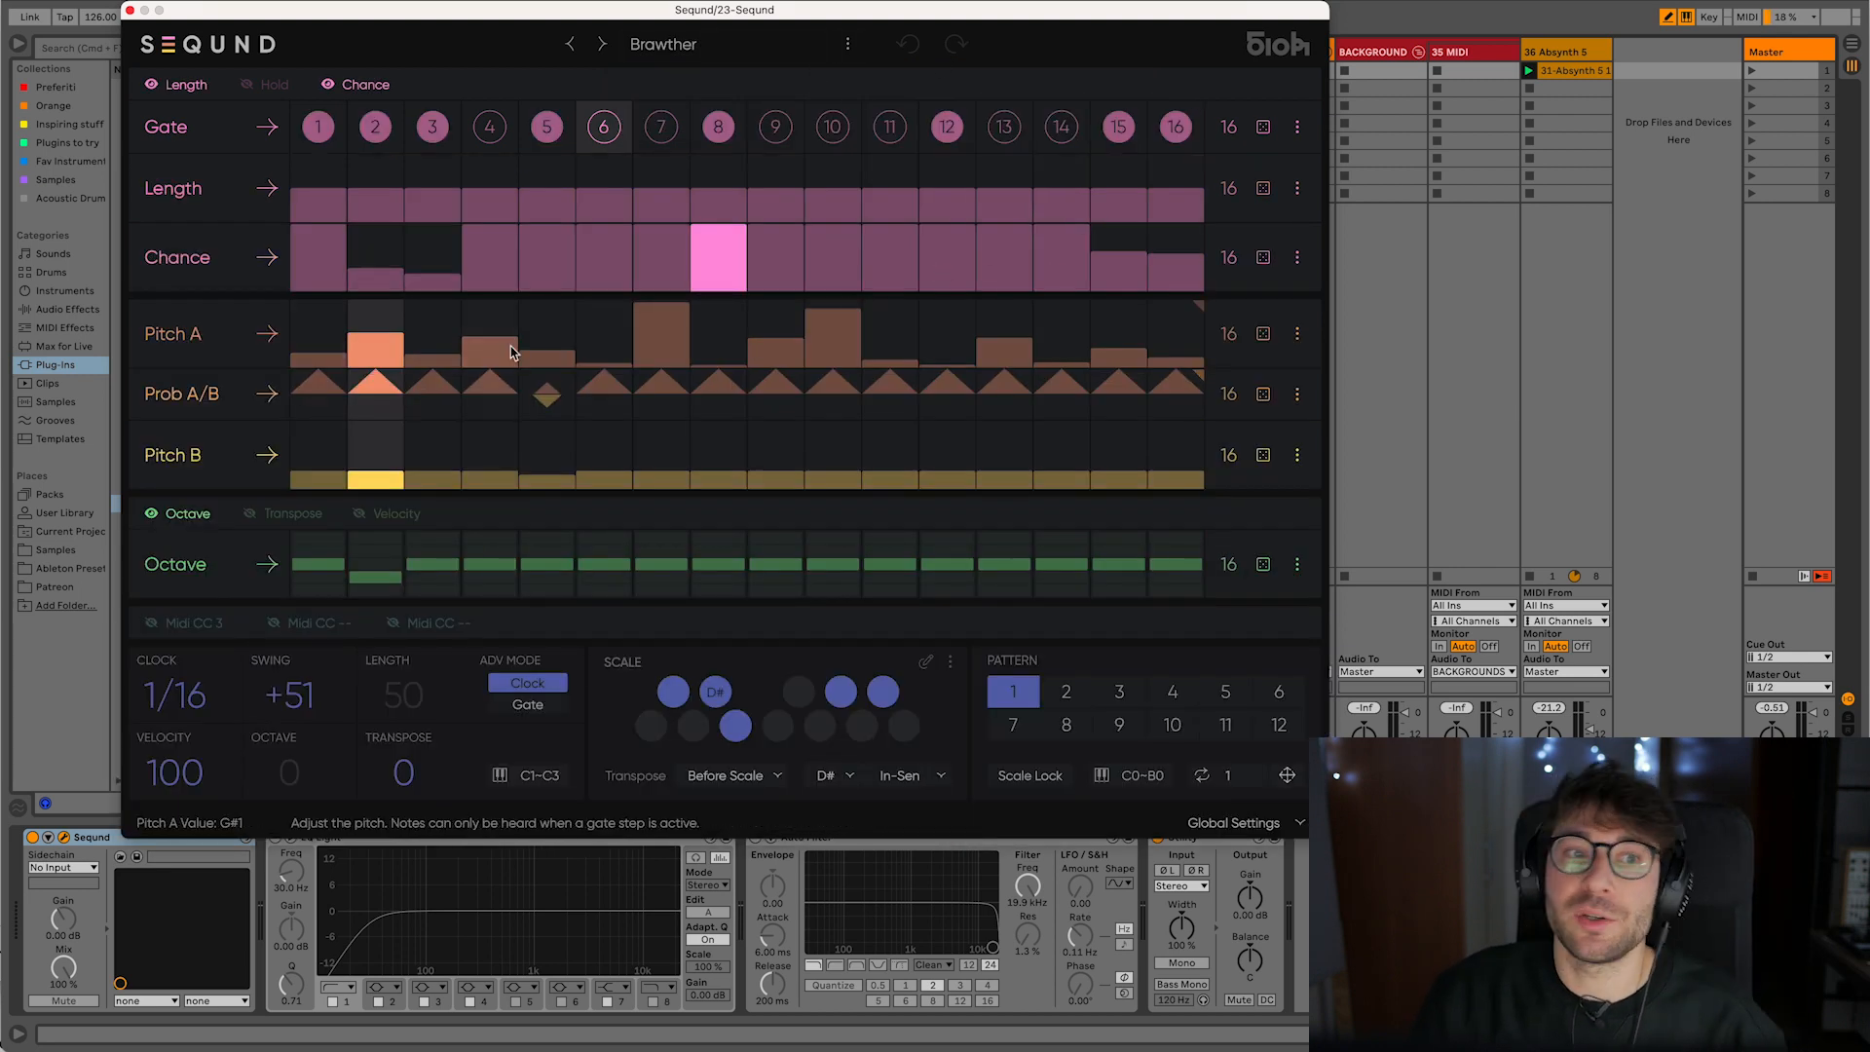
left_click(766, 39)
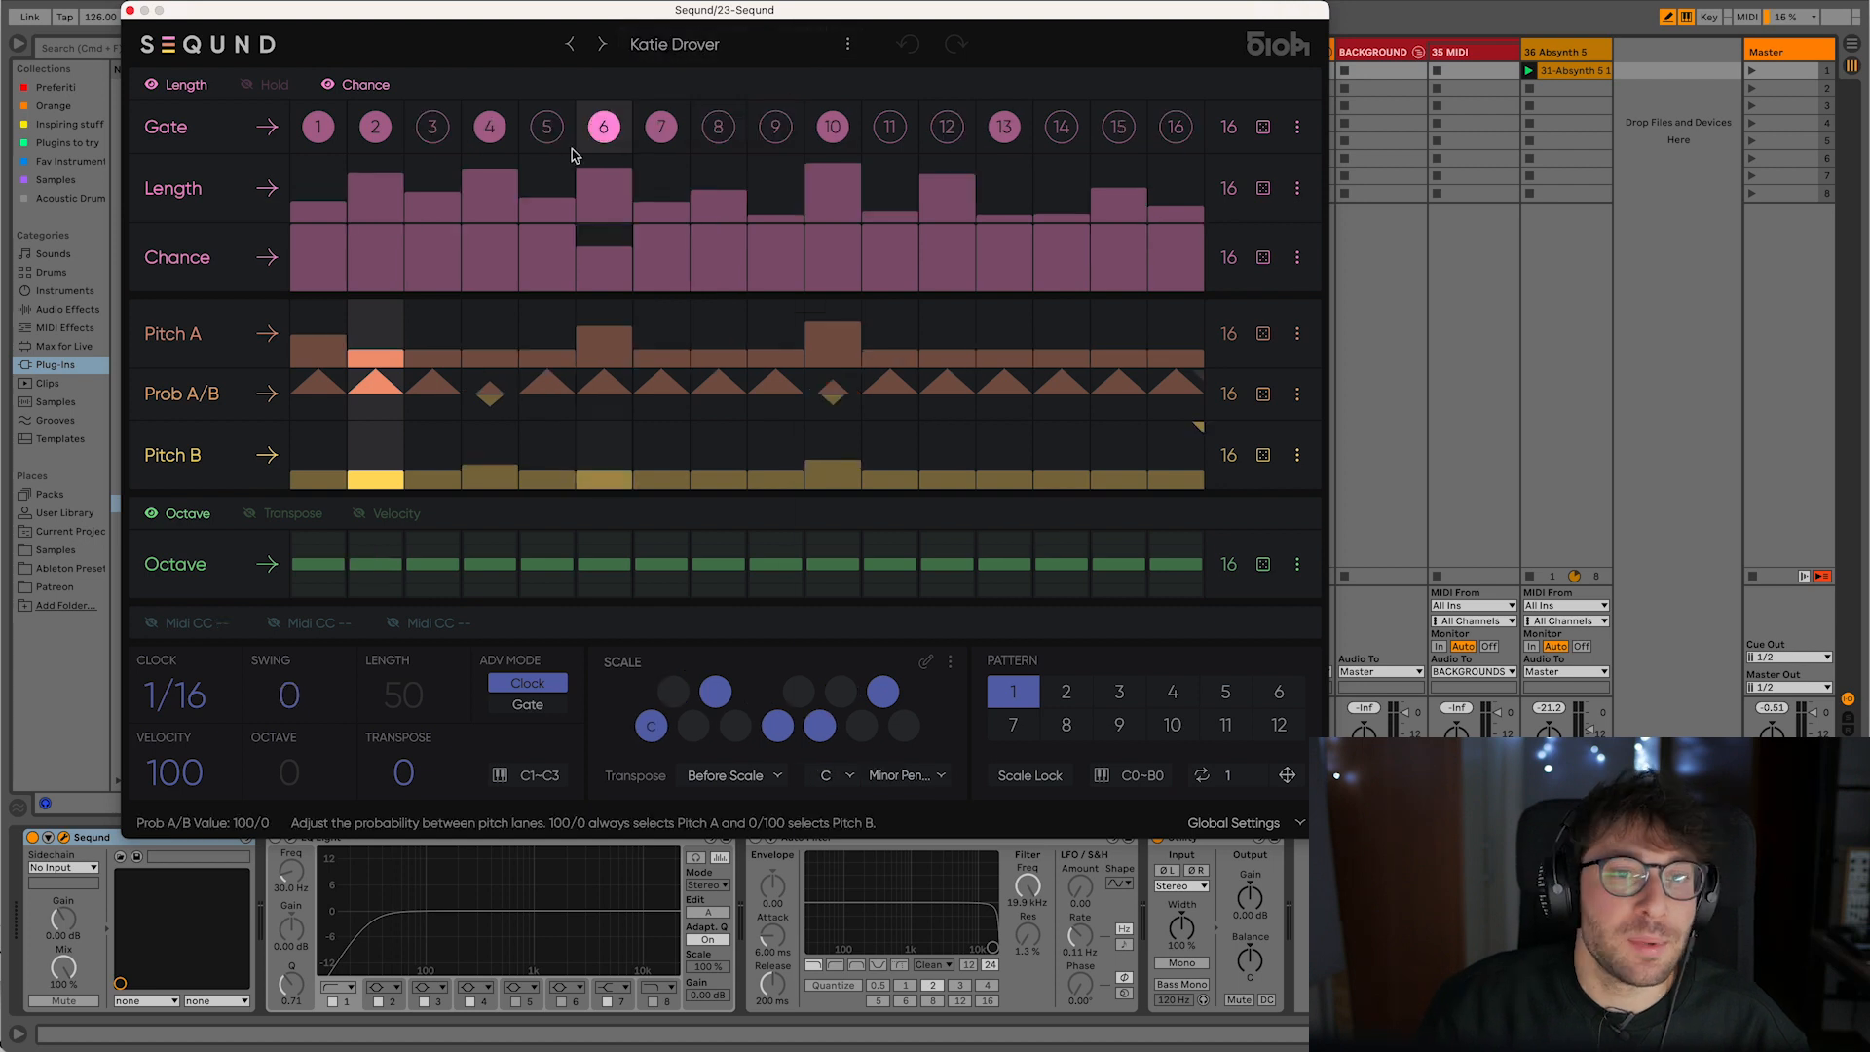
- Return to the factory Blank Preset and set its scale to F# Minor
left_click(739, 41)
mouse_move(697, 96)
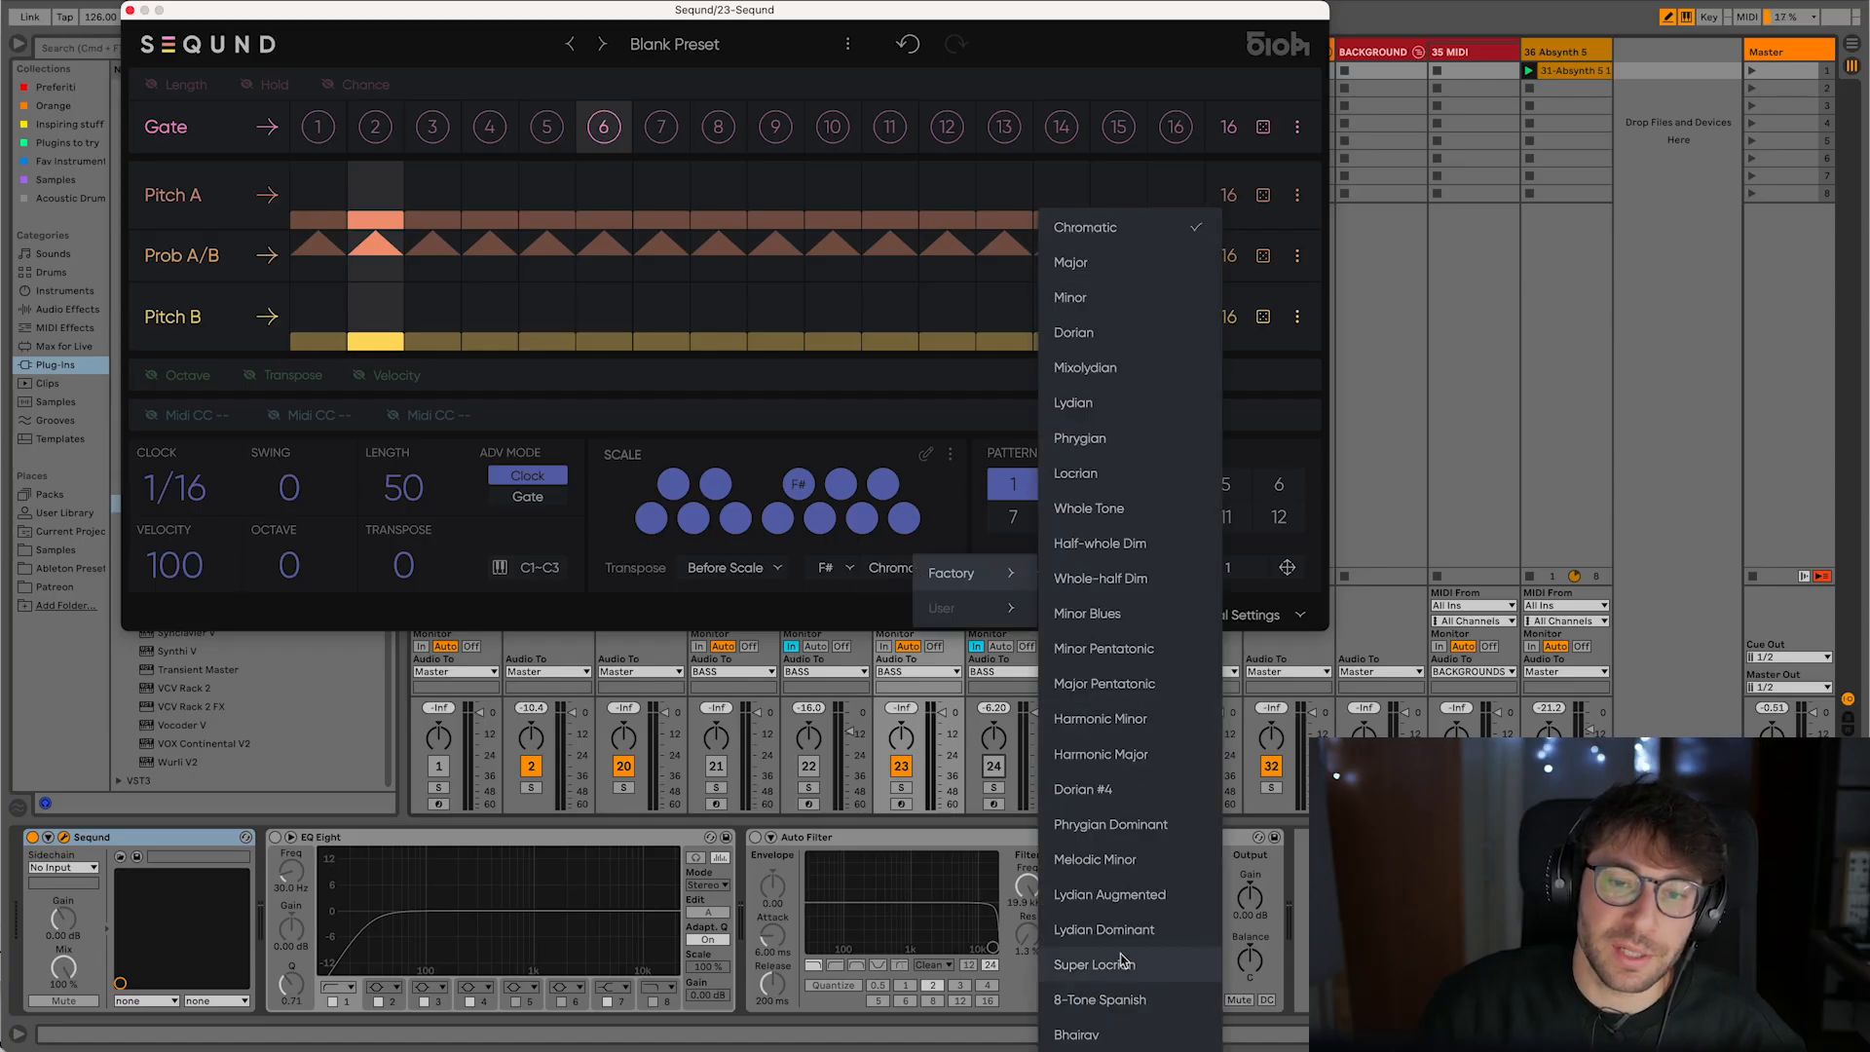
left_click(1117, 300)
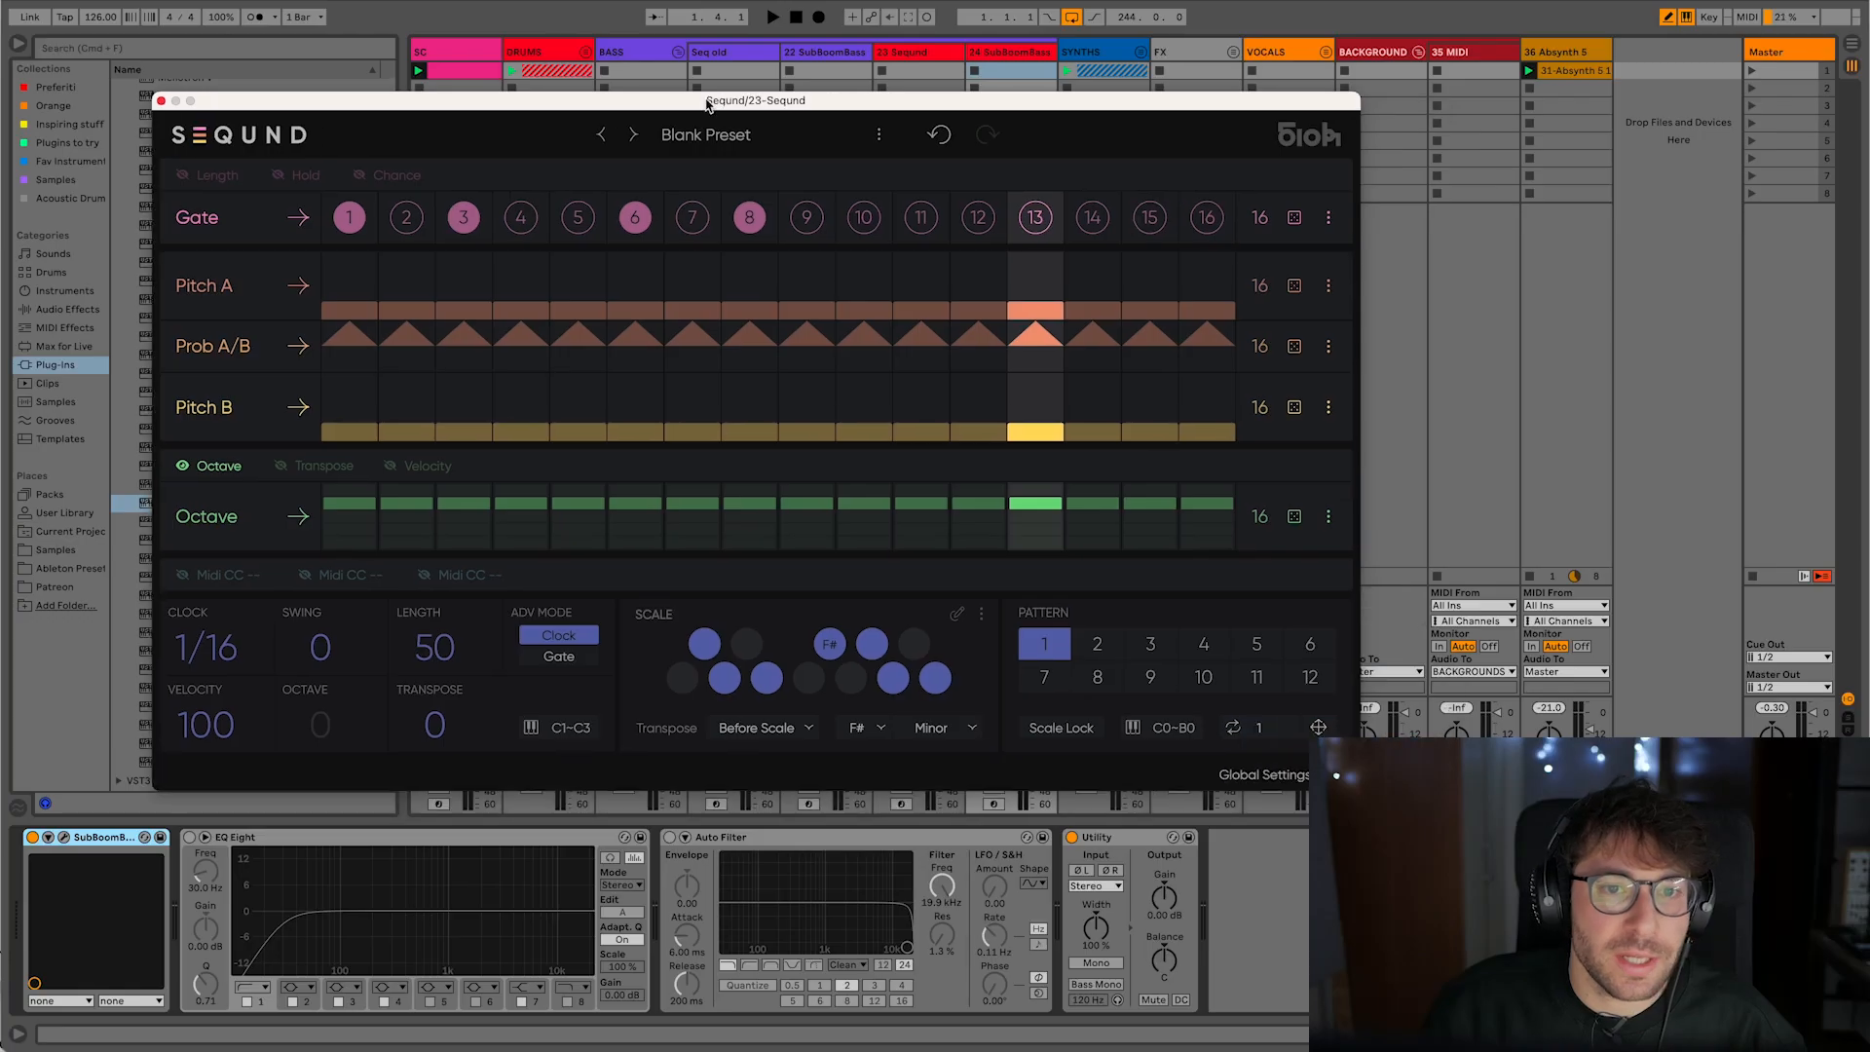
- Play the gate pattern on steps 1, 3, 6 and 8, randomize the Pitch A lane and play it again
left_click_drag(691, 112, 768, 117)
key("space")
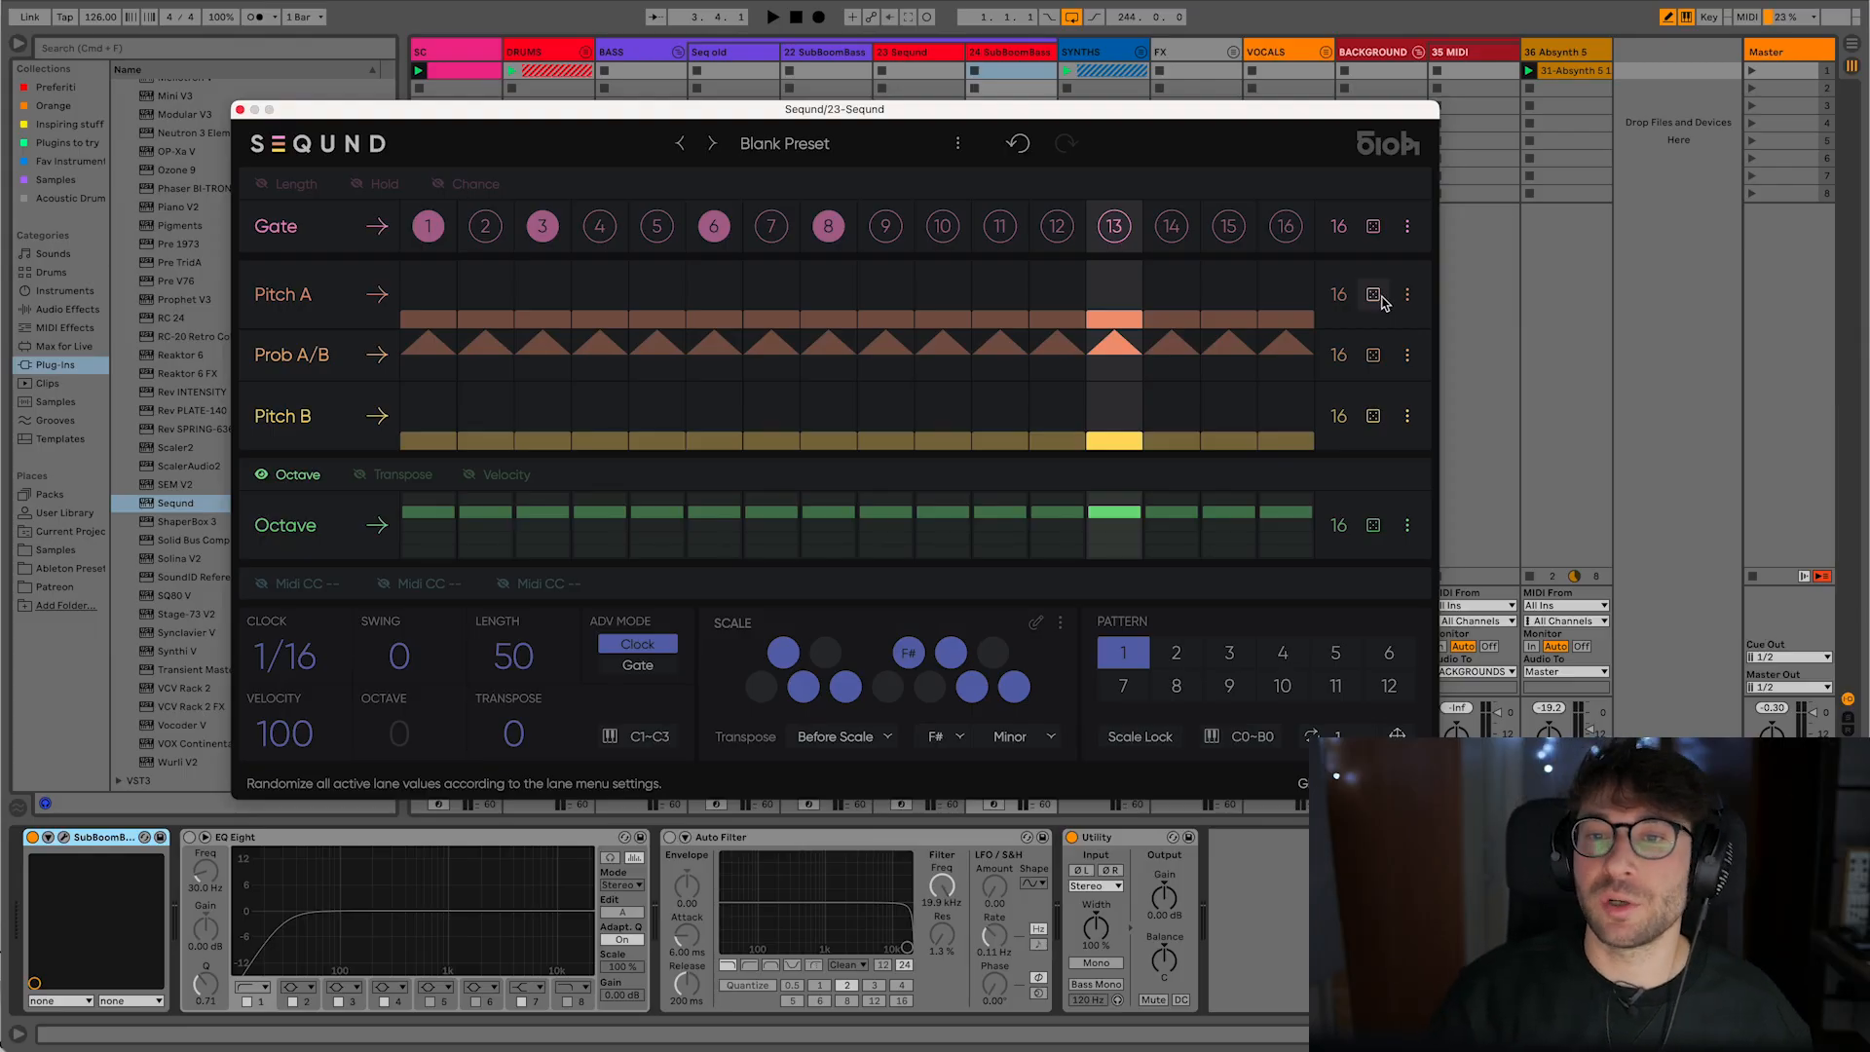
left_click(1380, 300)
key("space")
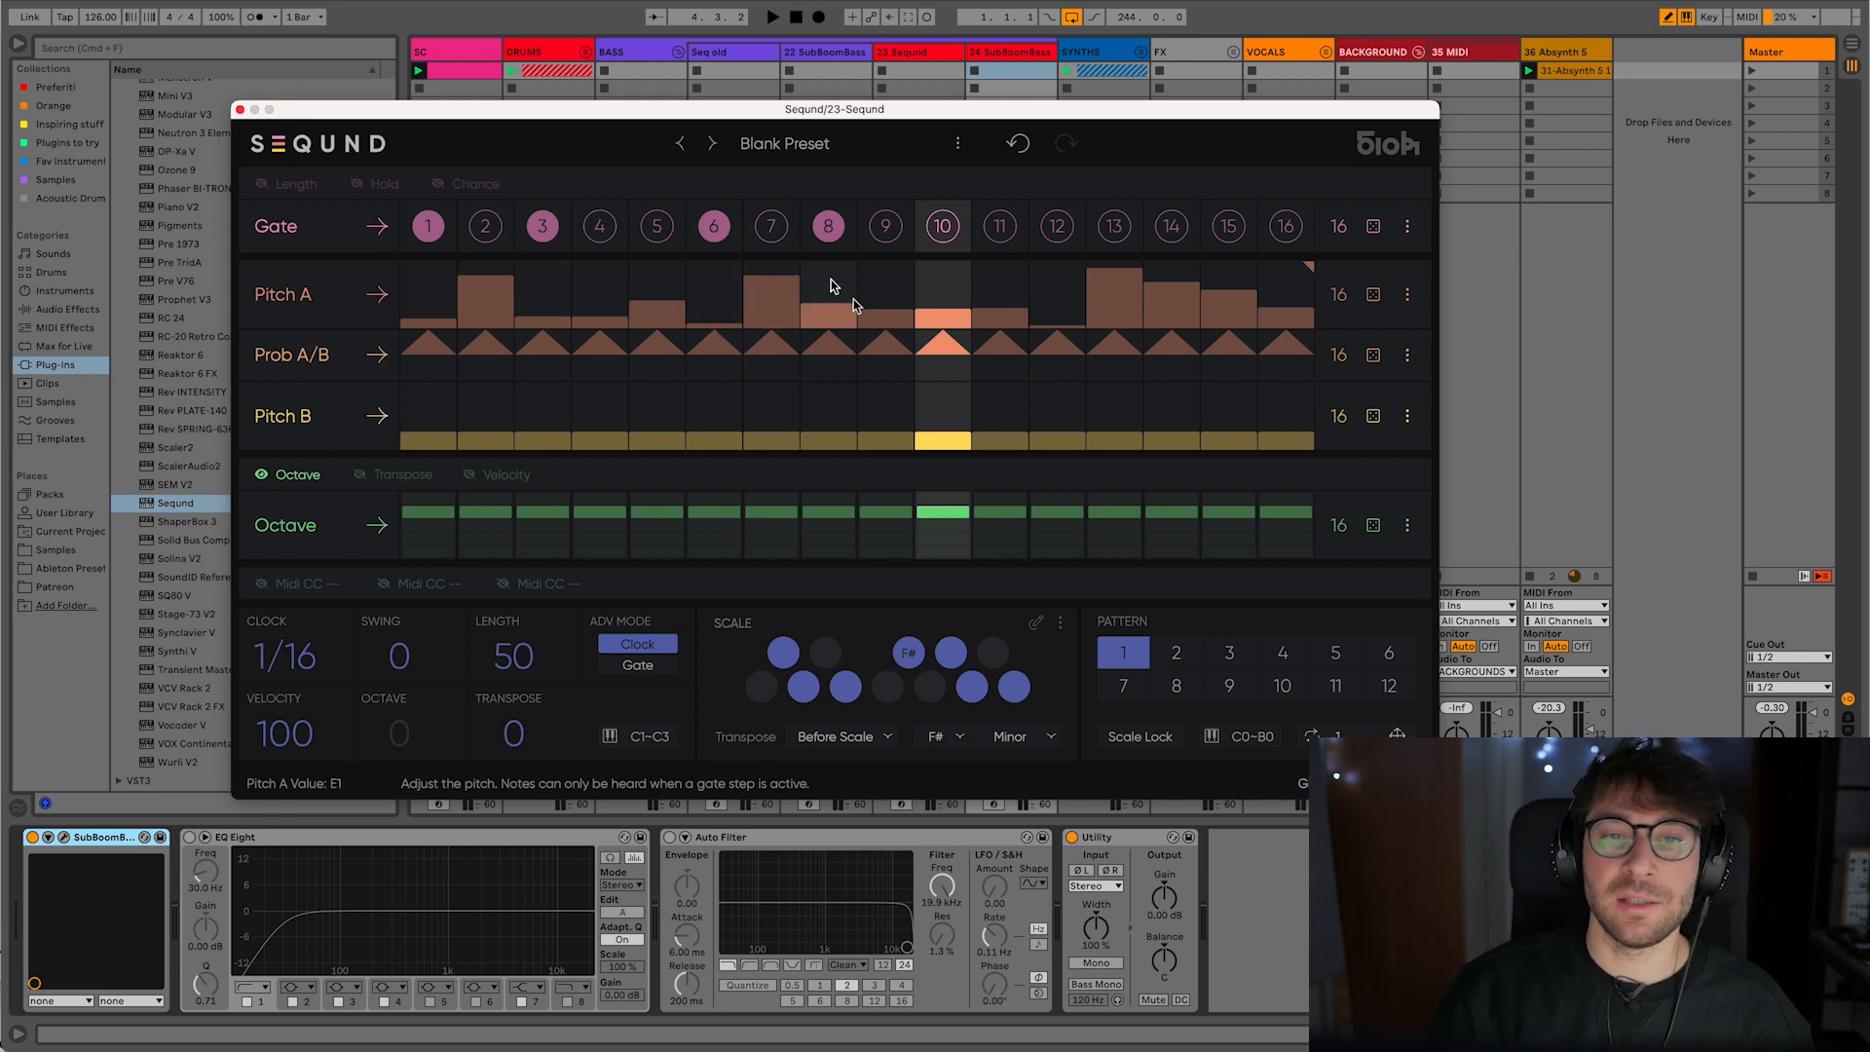
- Move the plug-in window up off the mixer and solo track 24 briefly during playback
left_click_drag(1185, 117, 1179, 37)
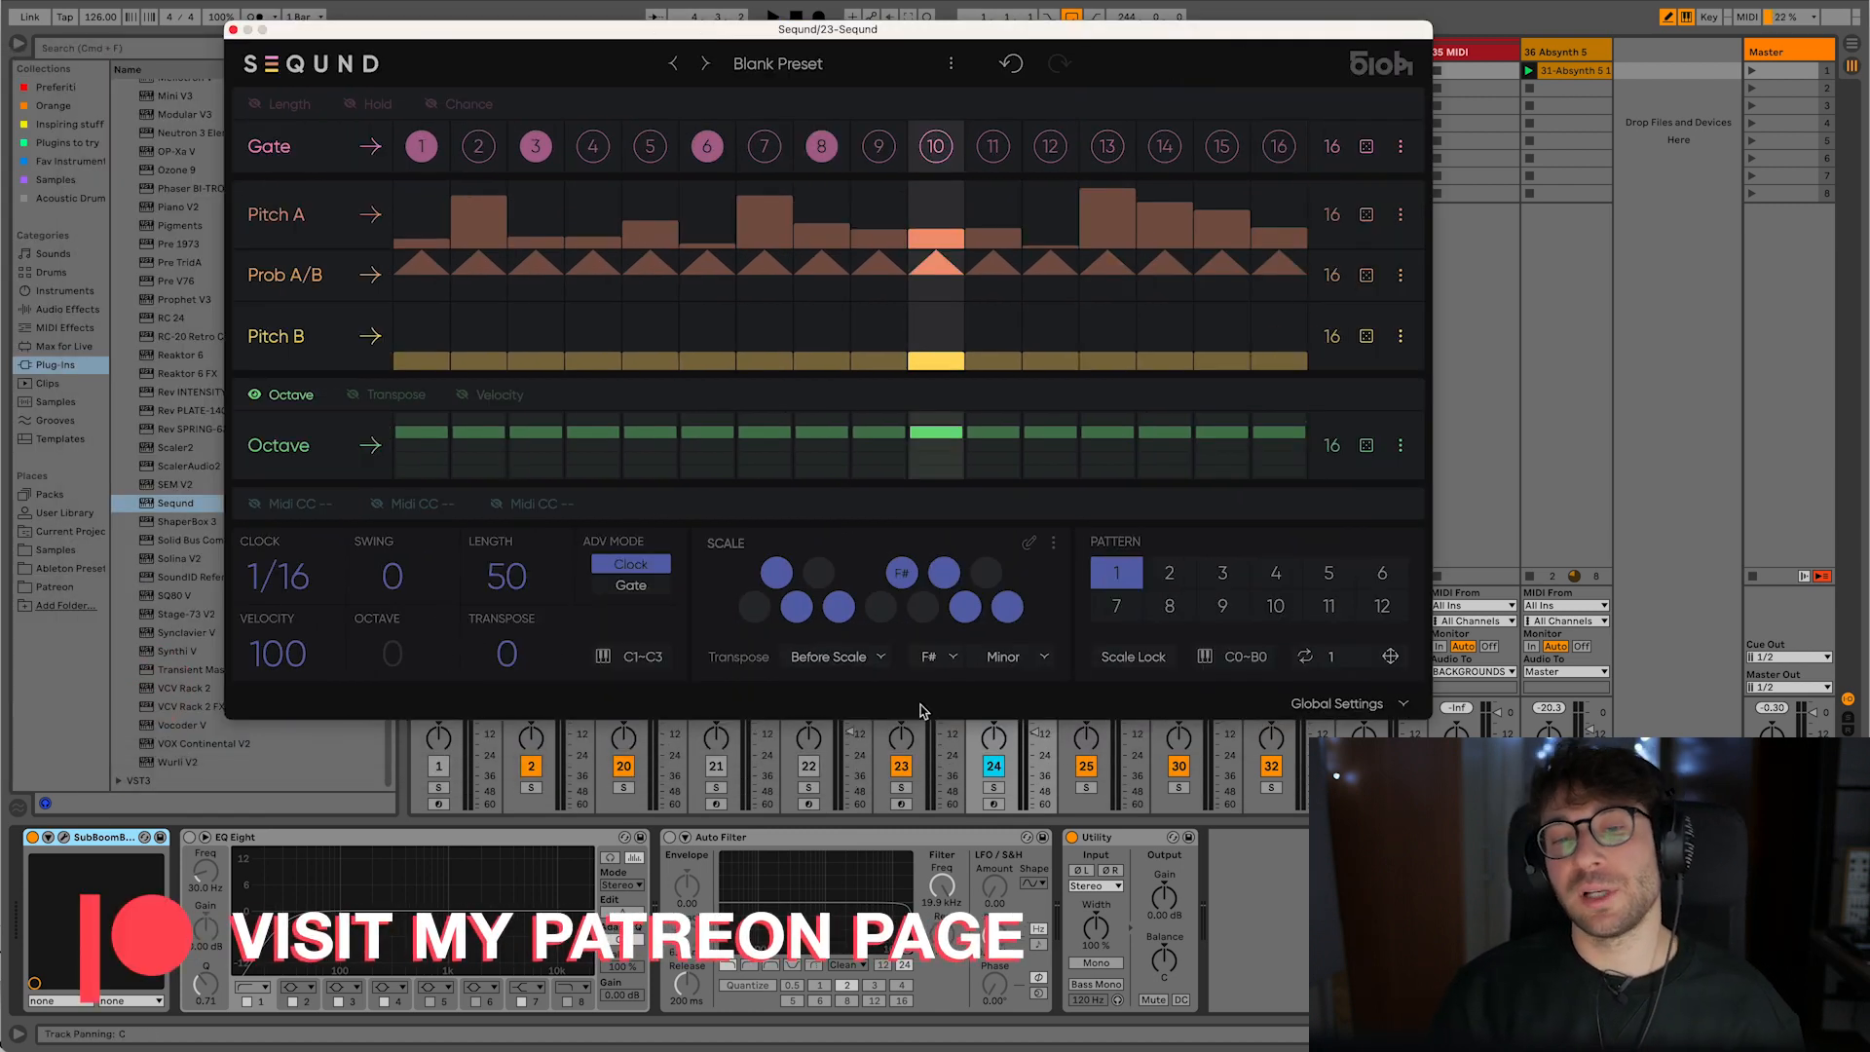
left_click(993, 787)
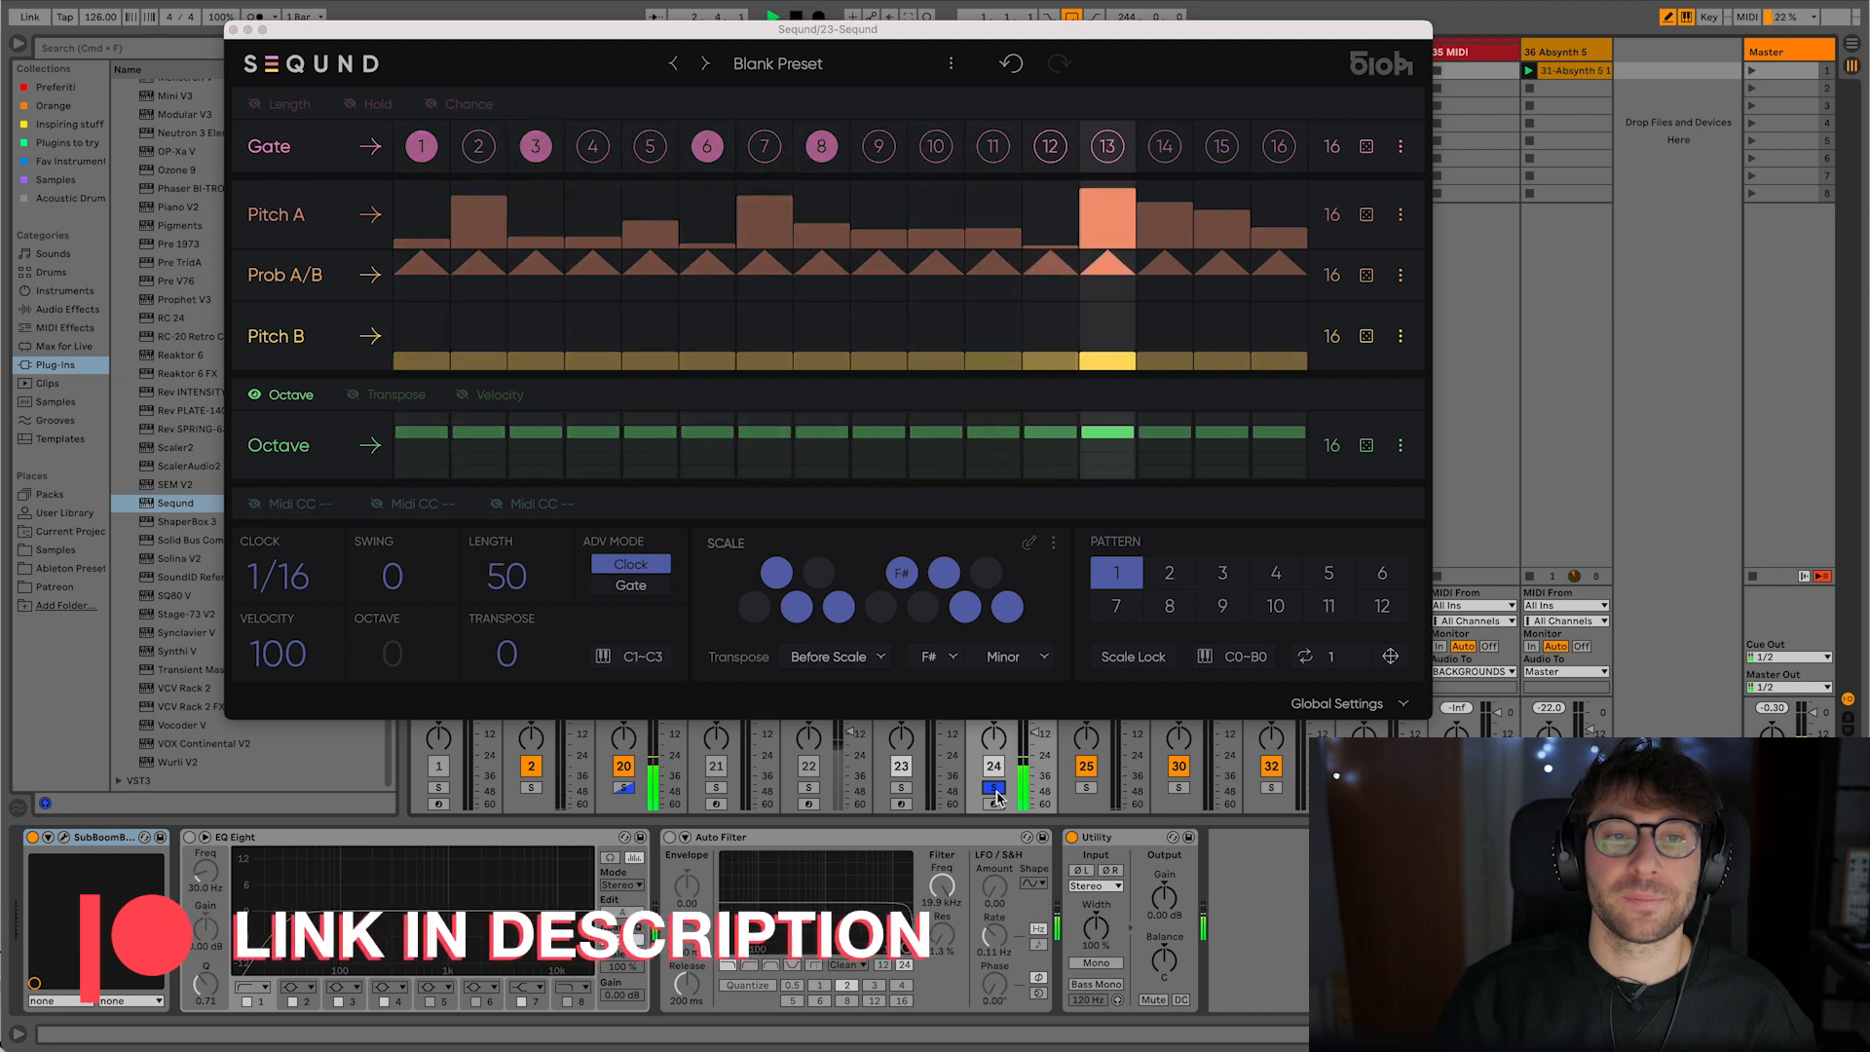
left_click(993, 787)
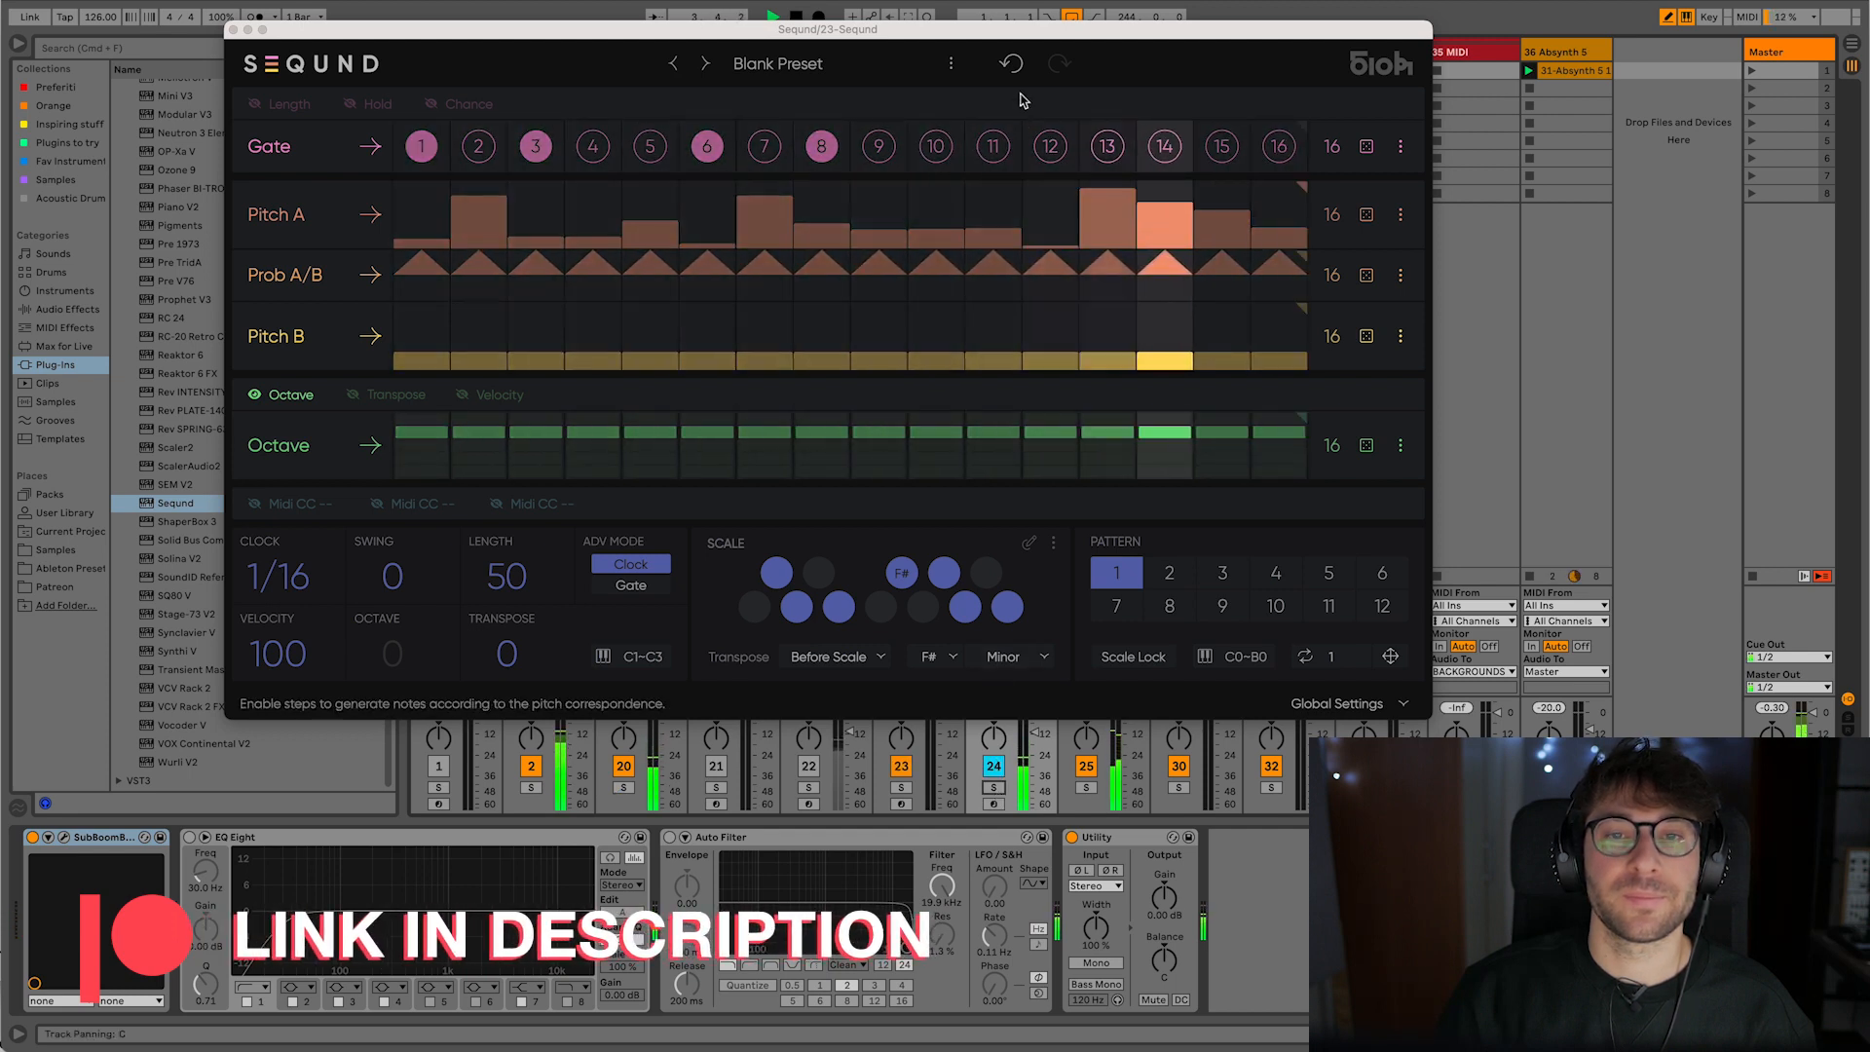
- Vary the bassline by randomizing Pitch A again, enabling gates 11 and 14, and lowering the Octave lane on all 16 steps
left_click(1367, 214)
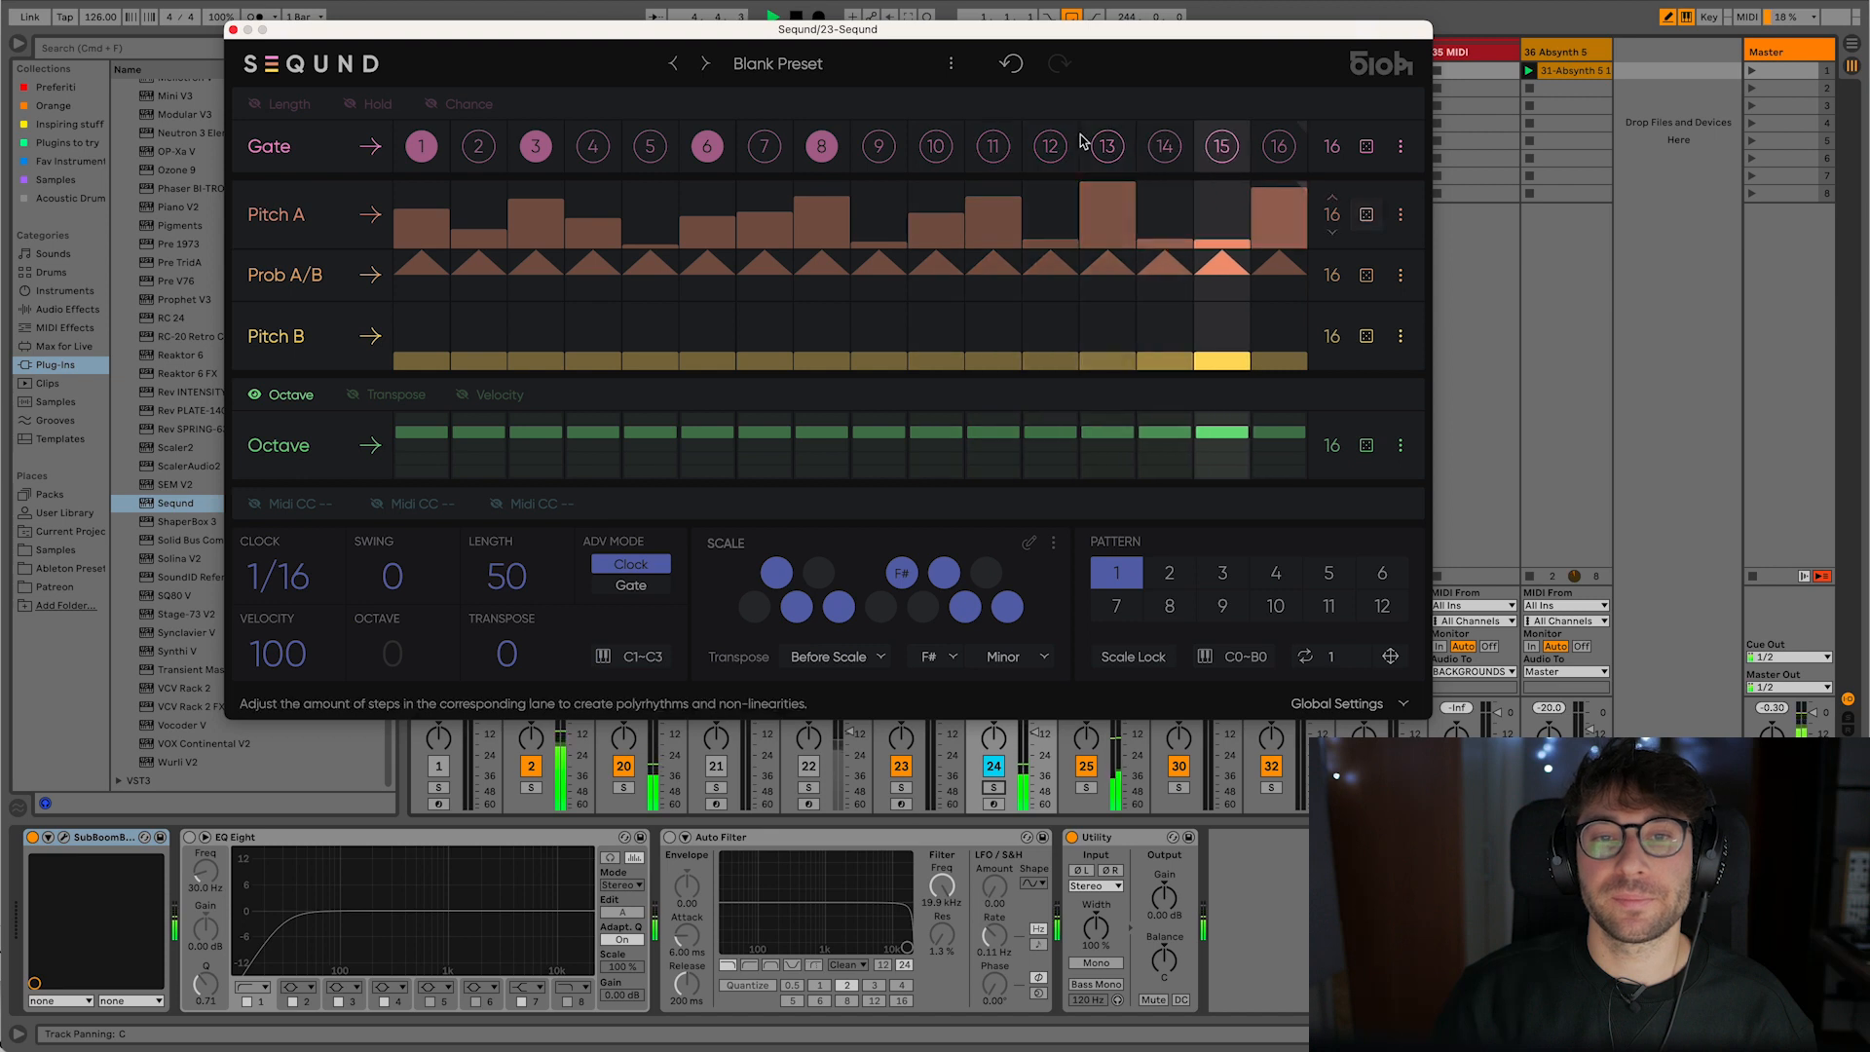
left_click(993, 145)
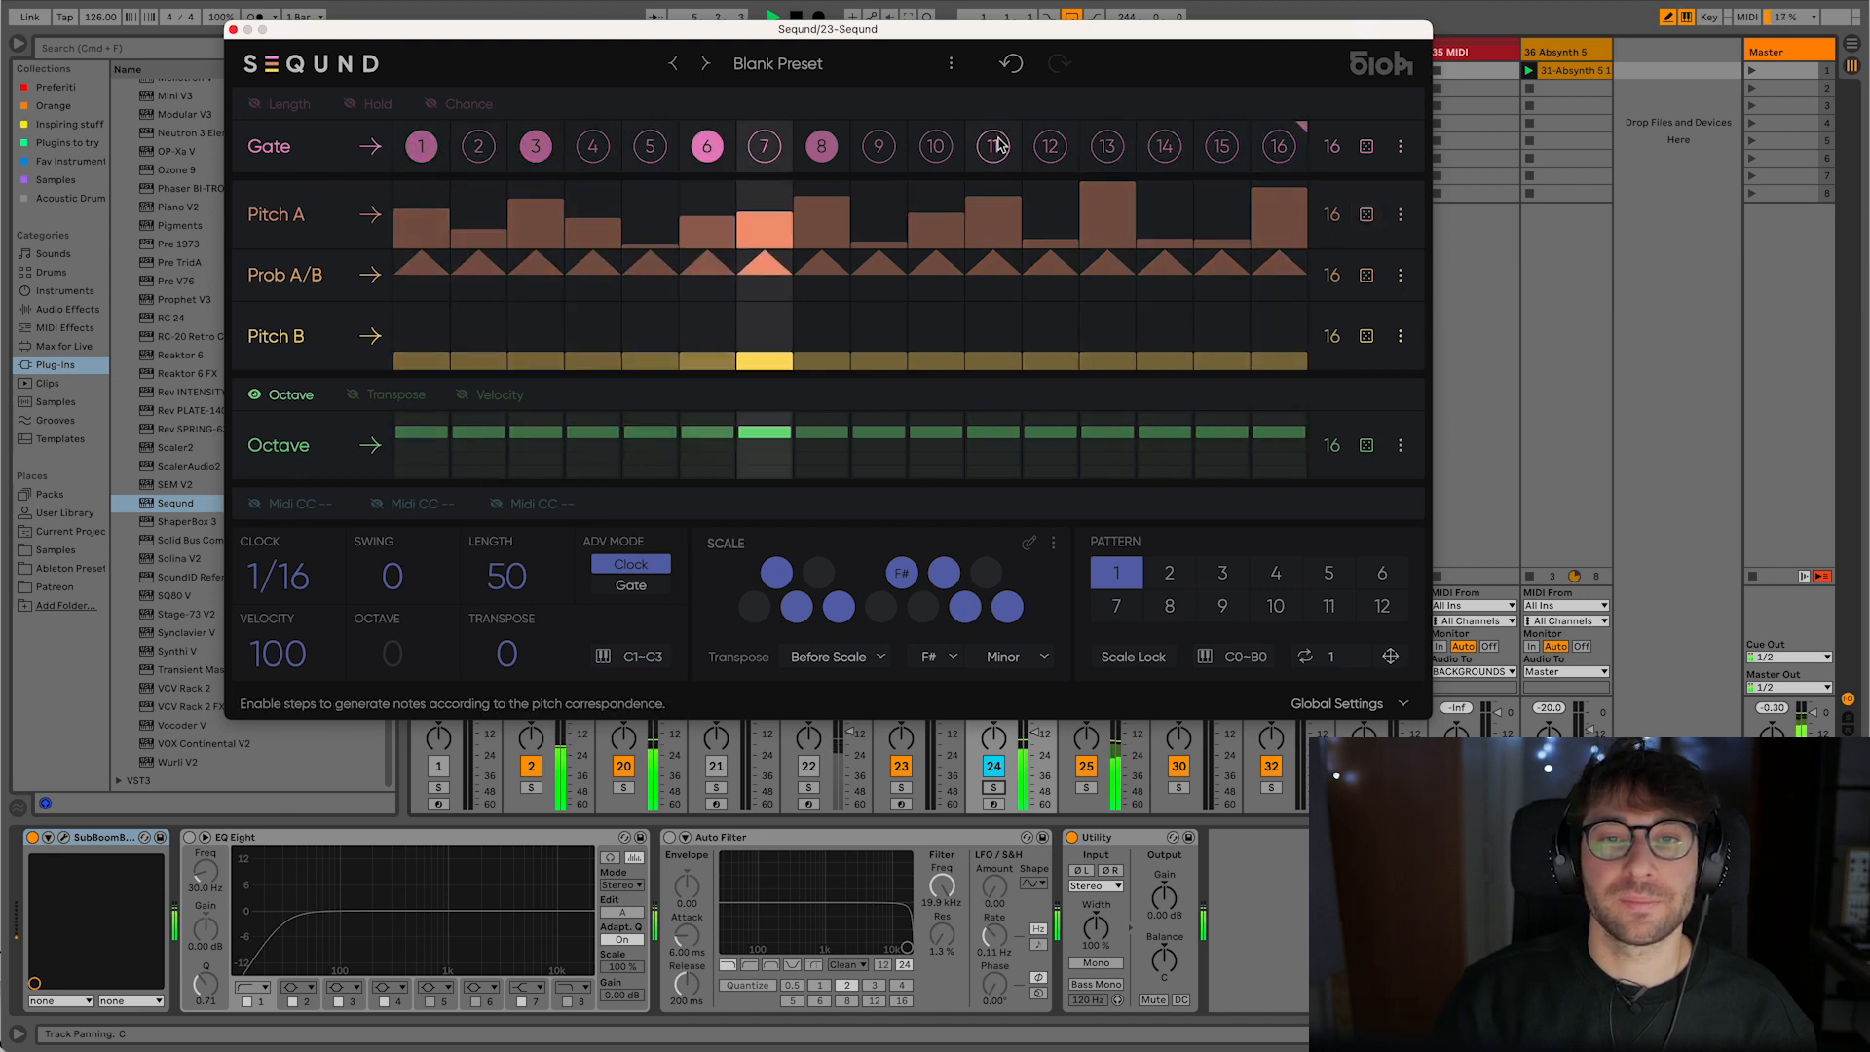
left_click(1176, 156)
left_click_drag(430, 450, 1281, 449)
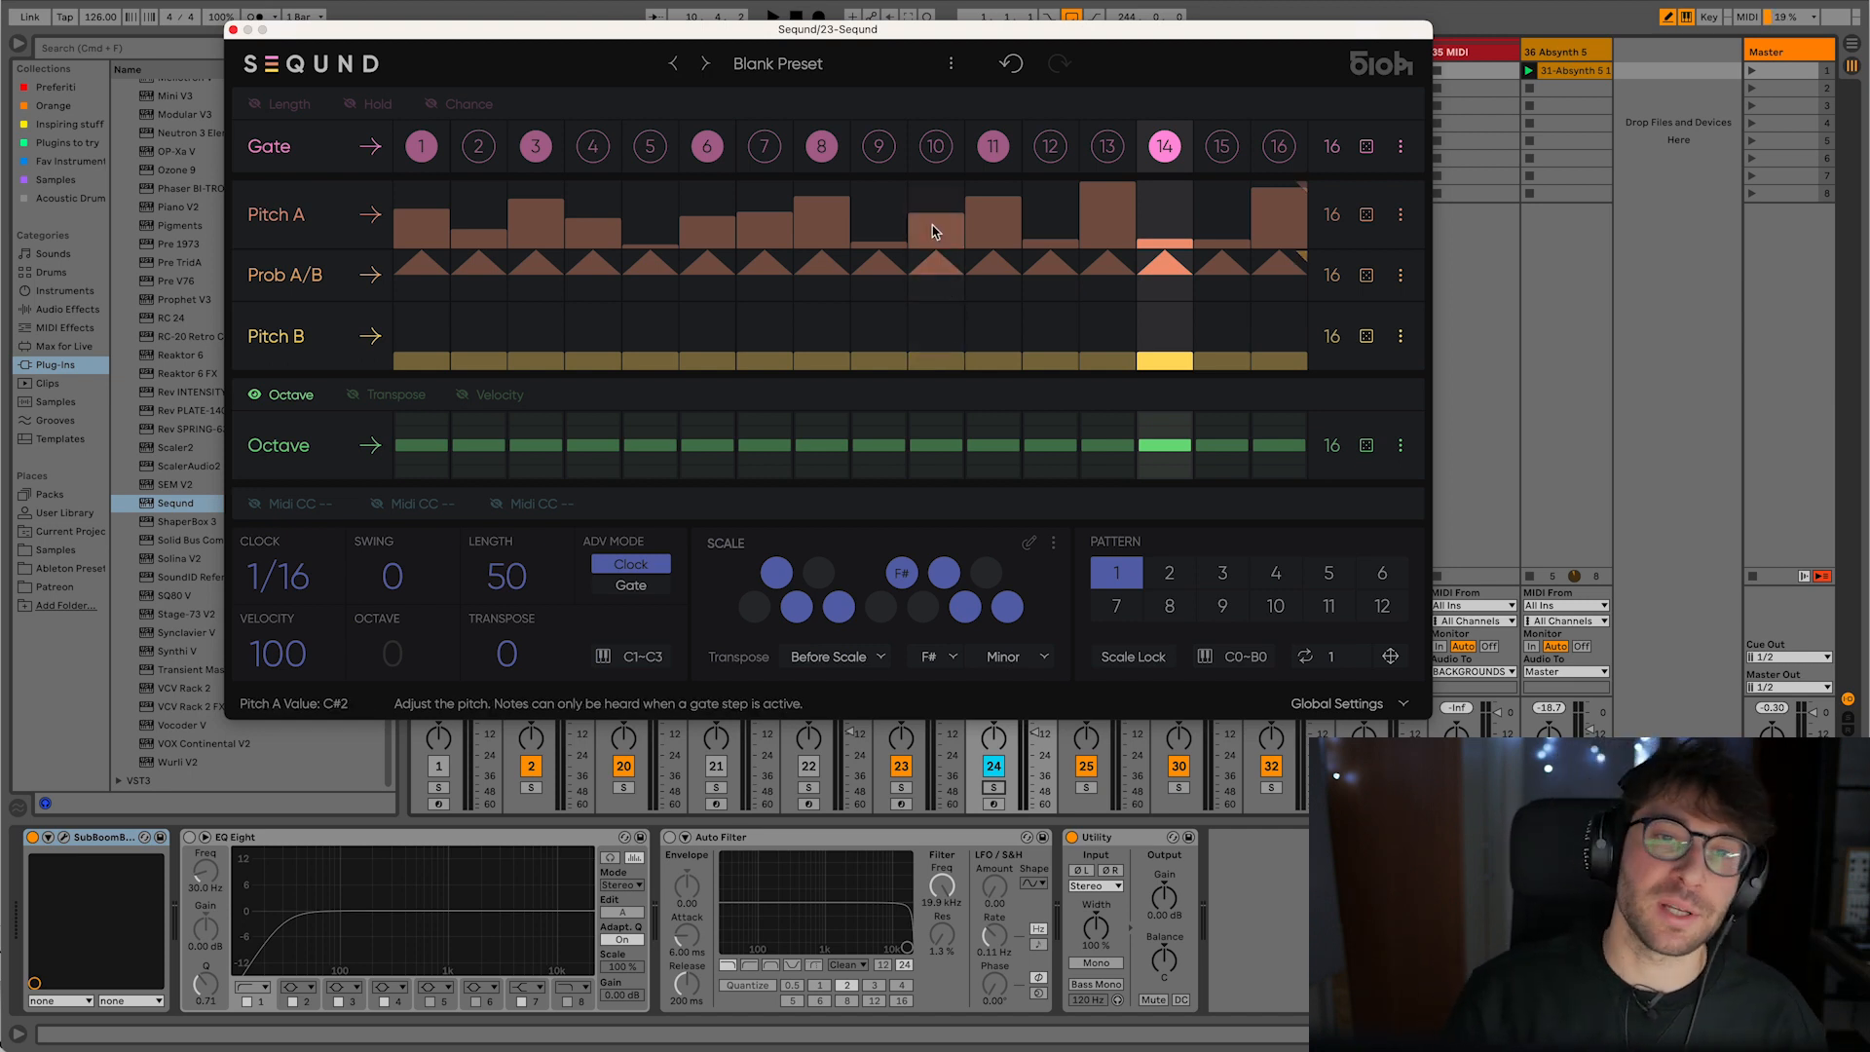
- Load the Blank Preset for a new sequence and set the root note to F# with the Minor scale
left_click(835, 70)
left_click(964, 134)
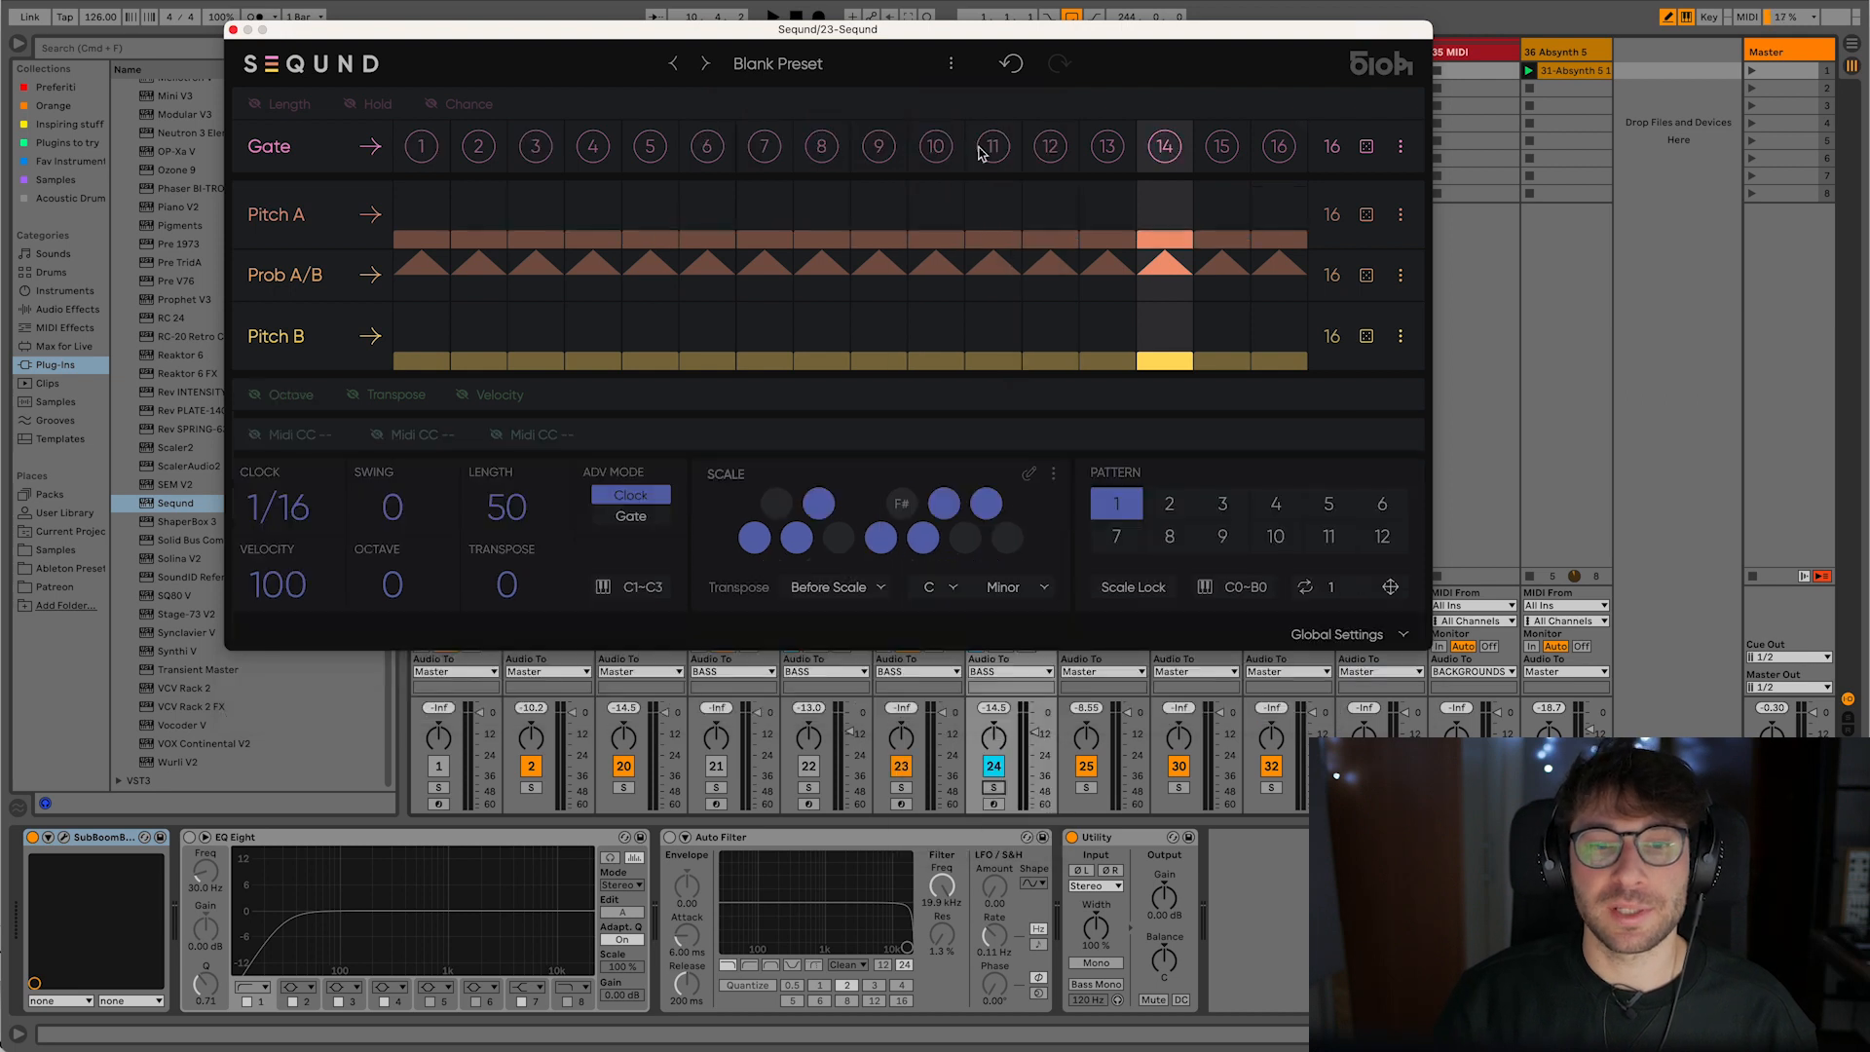
left_click(928, 589)
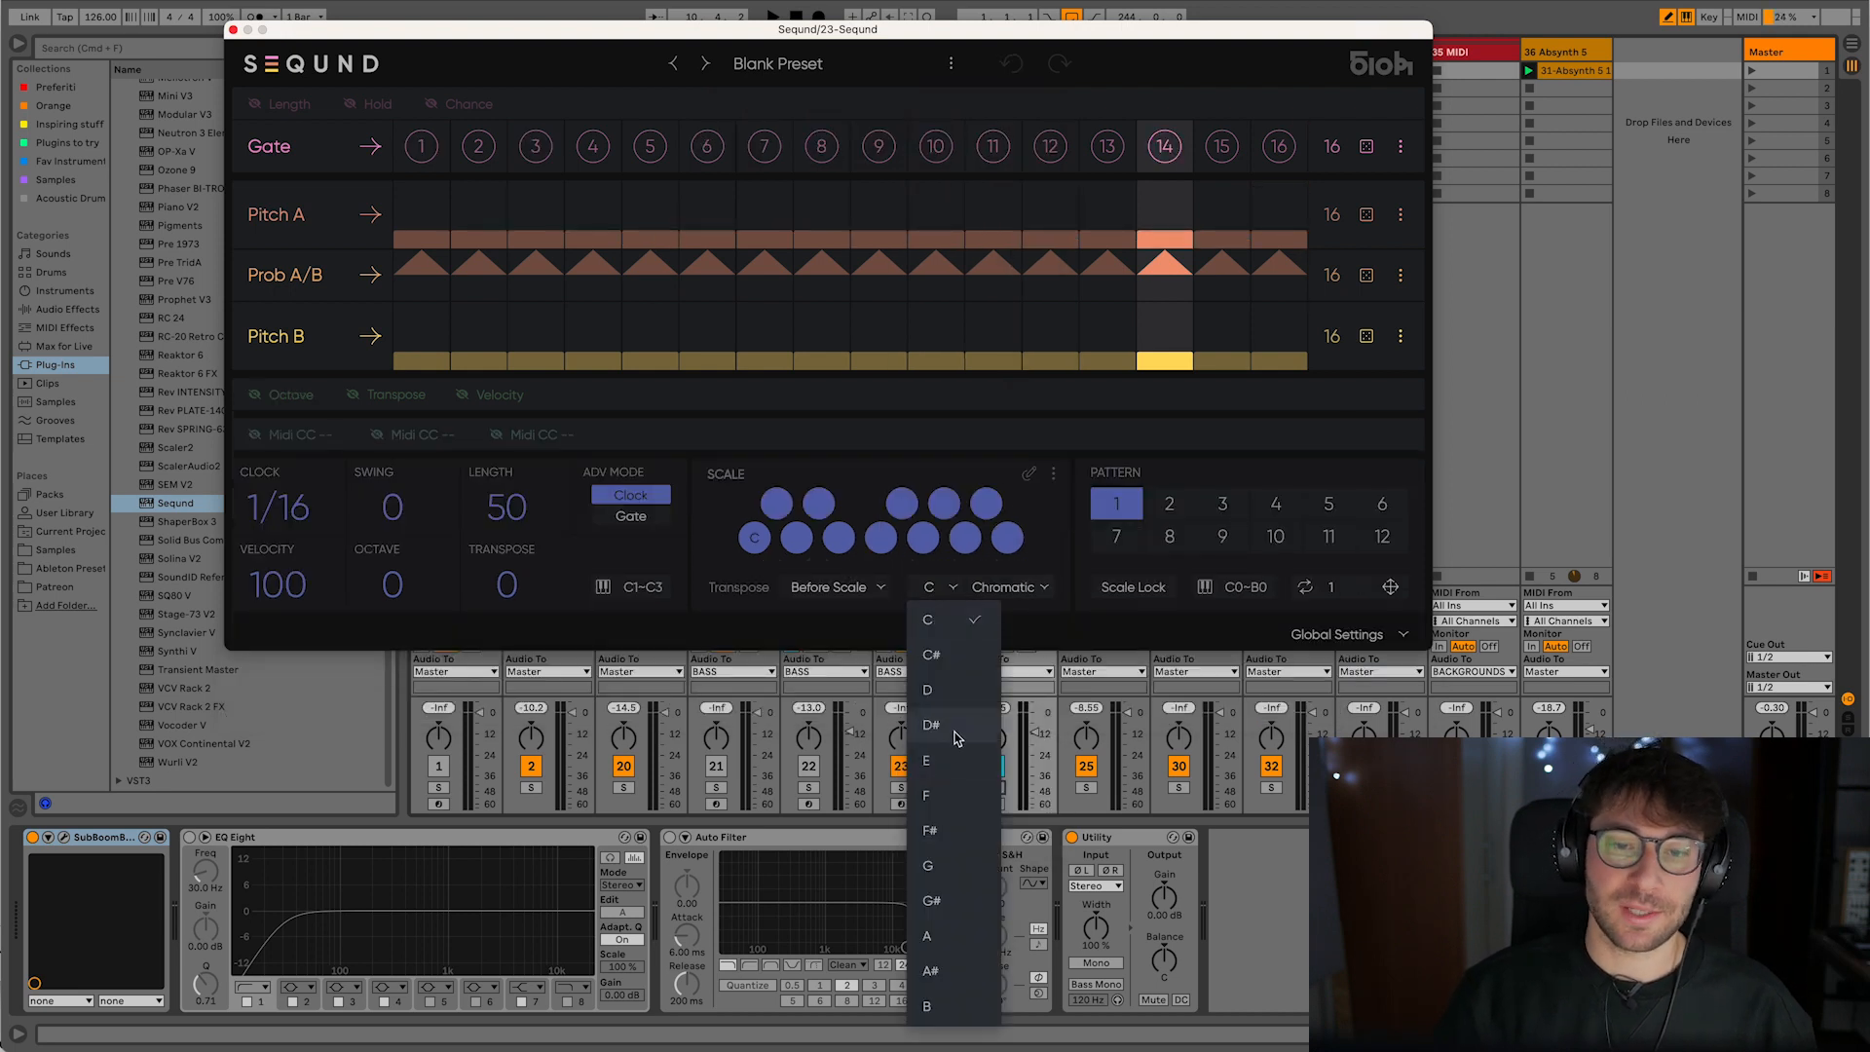
left_click(957, 837)
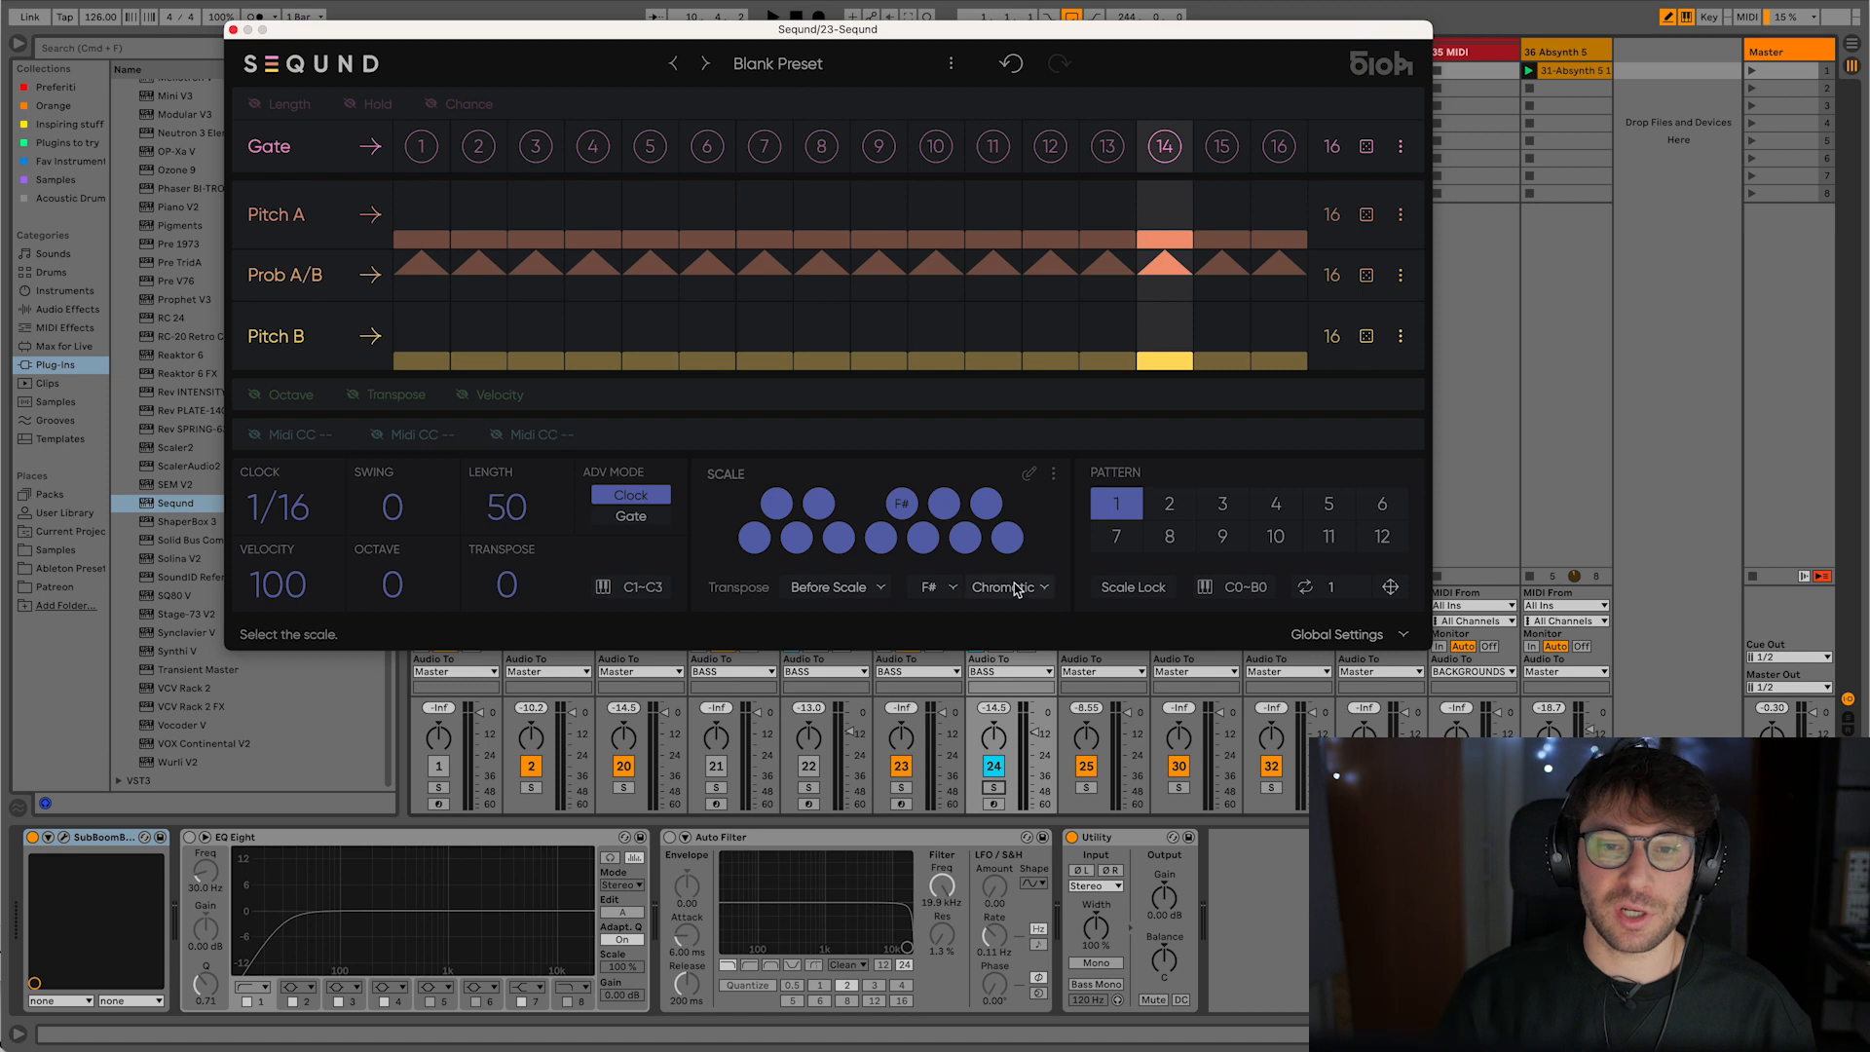
left_click(1014, 588)
left_click(1256, 295)
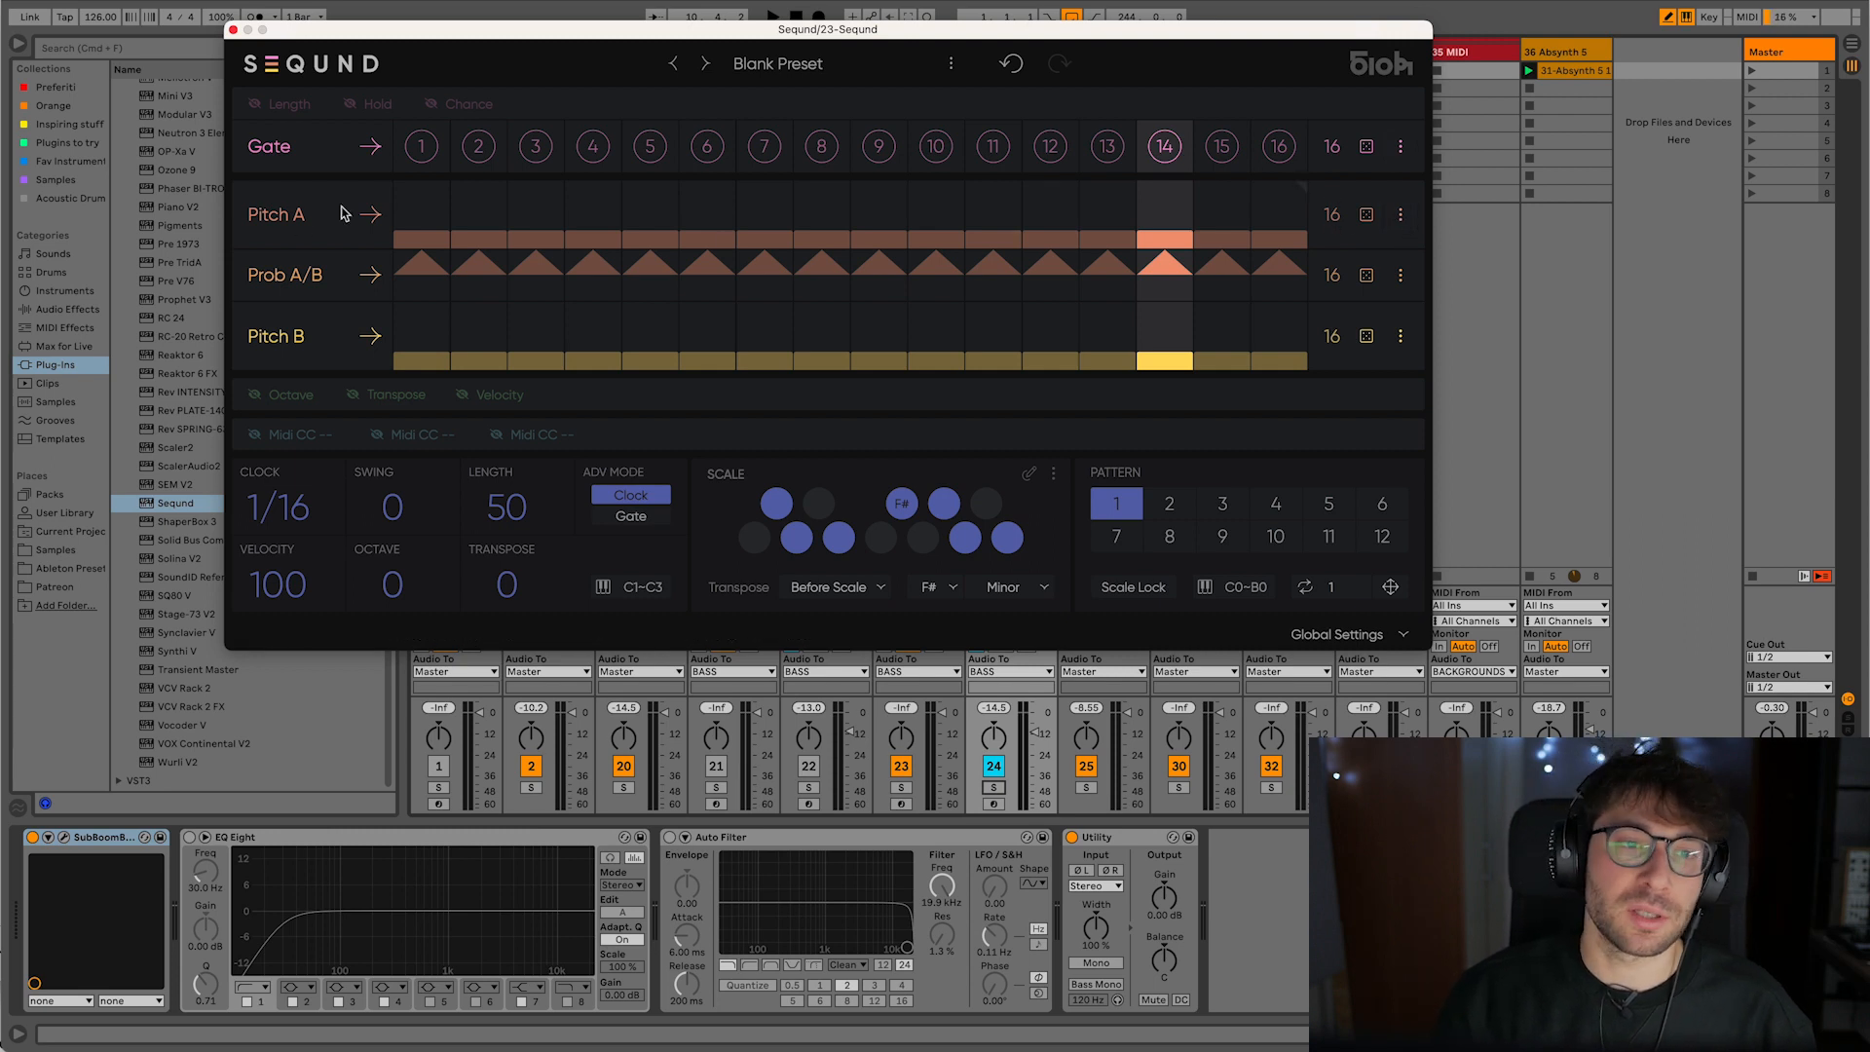
- Reset the Pitch A lane to a default value of F#1 and play gates enabled on steps 1, 4, 6 and 11
left_click(1399, 215)
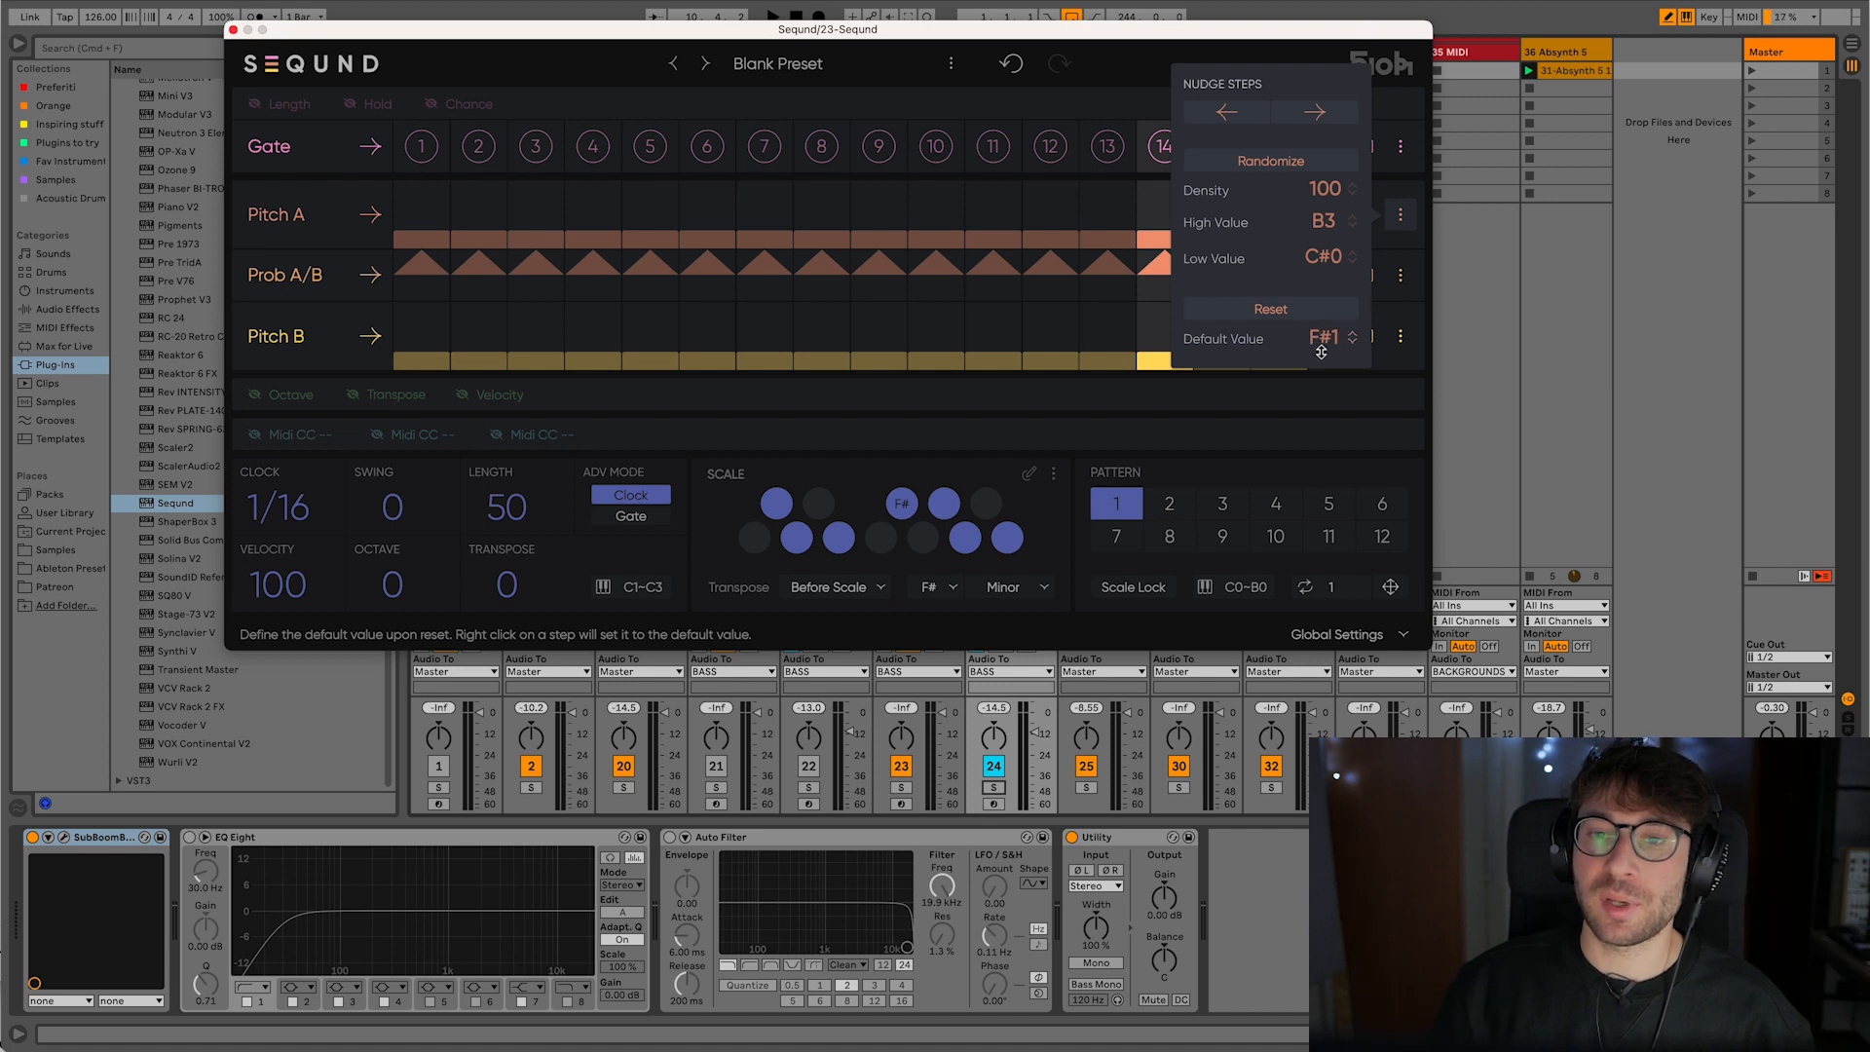
left_click(1296, 317)
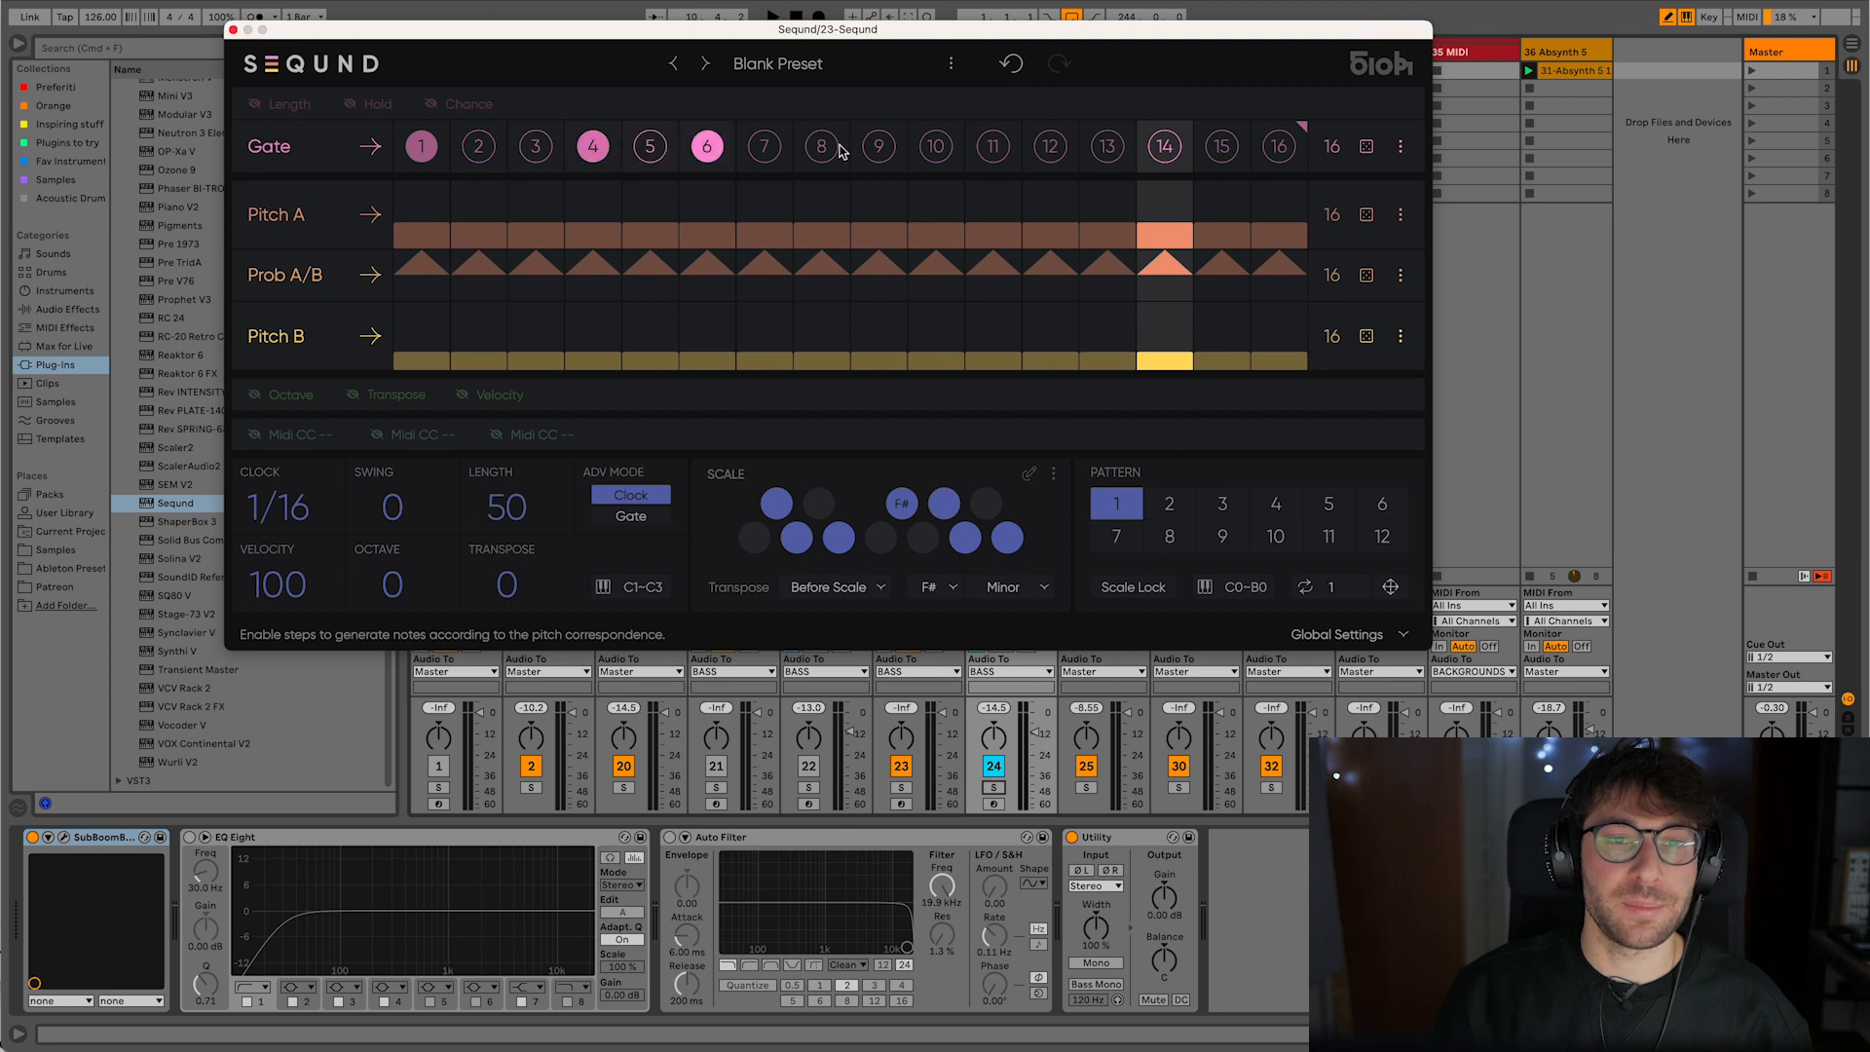
key("space")
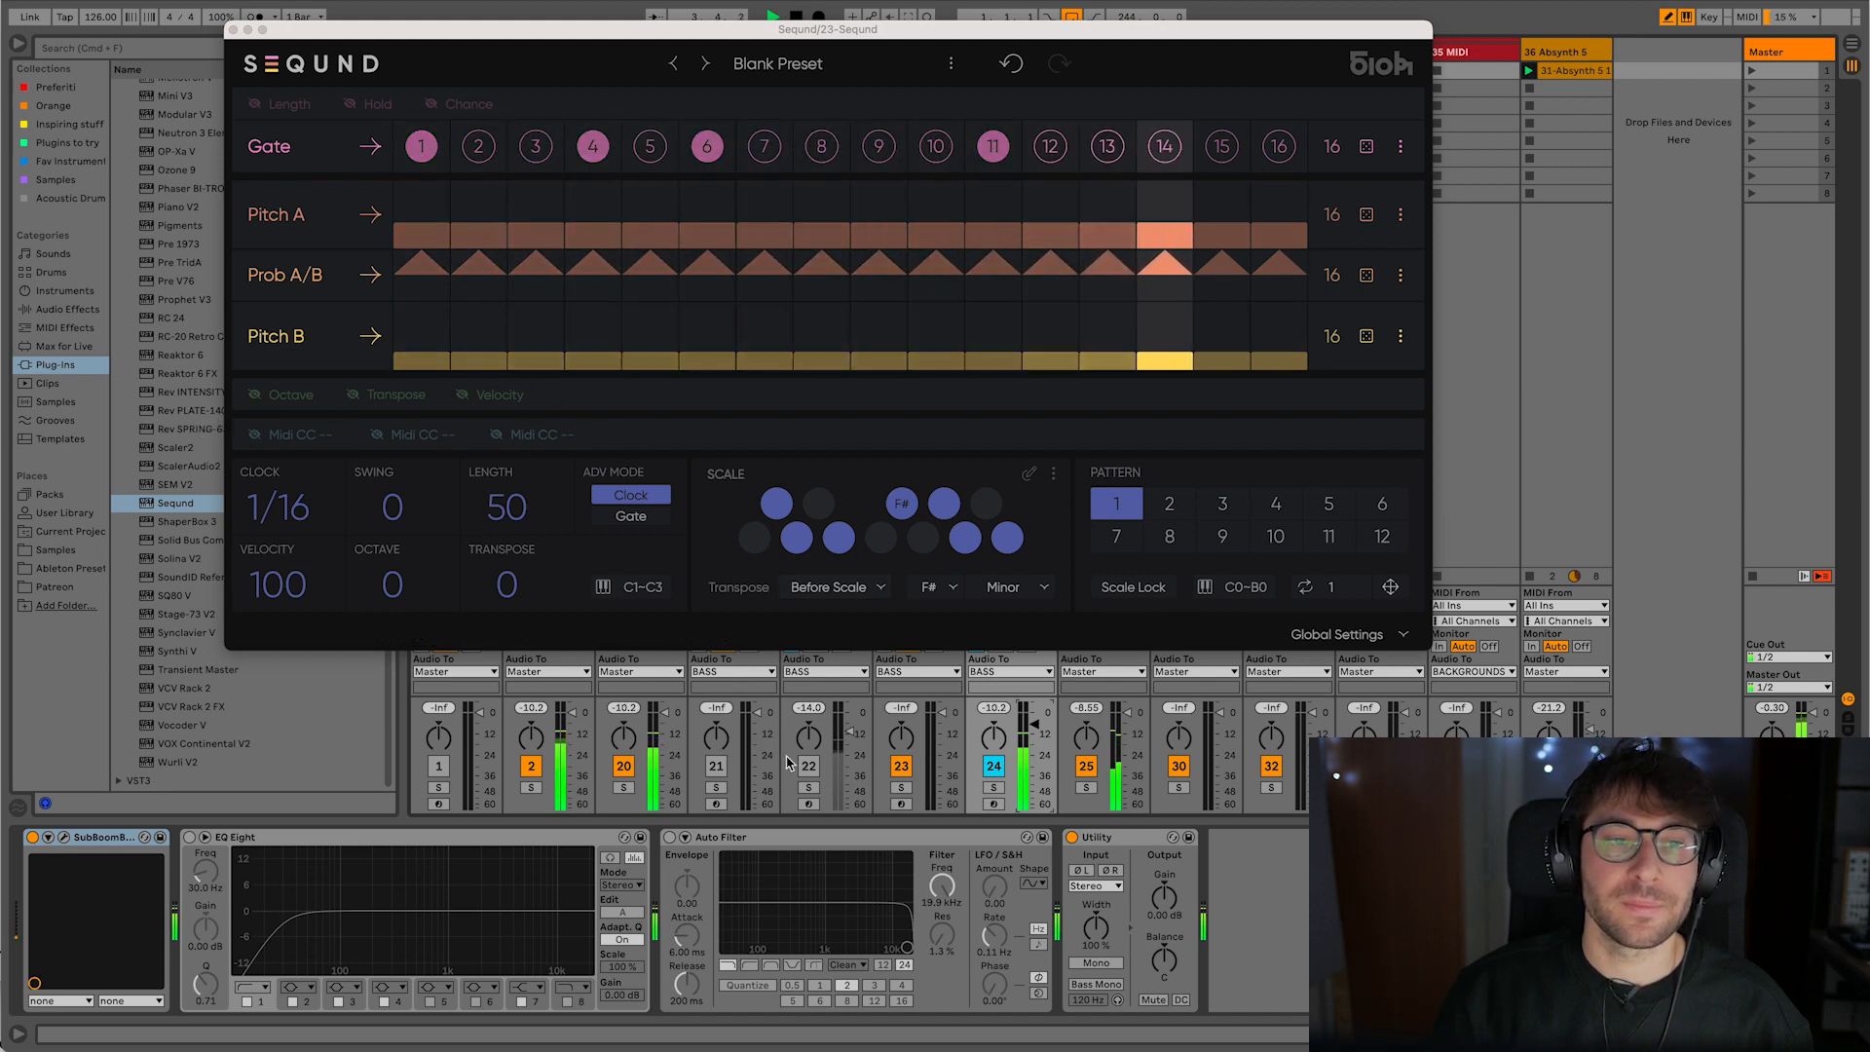
- Show the Octave lane, raise all 16 steps to 3 and check the sequence in playback
left_click(281, 394)
left_click_drag(422, 435, 514, 429)
left_click_drag(925, 423, 1134, 423)
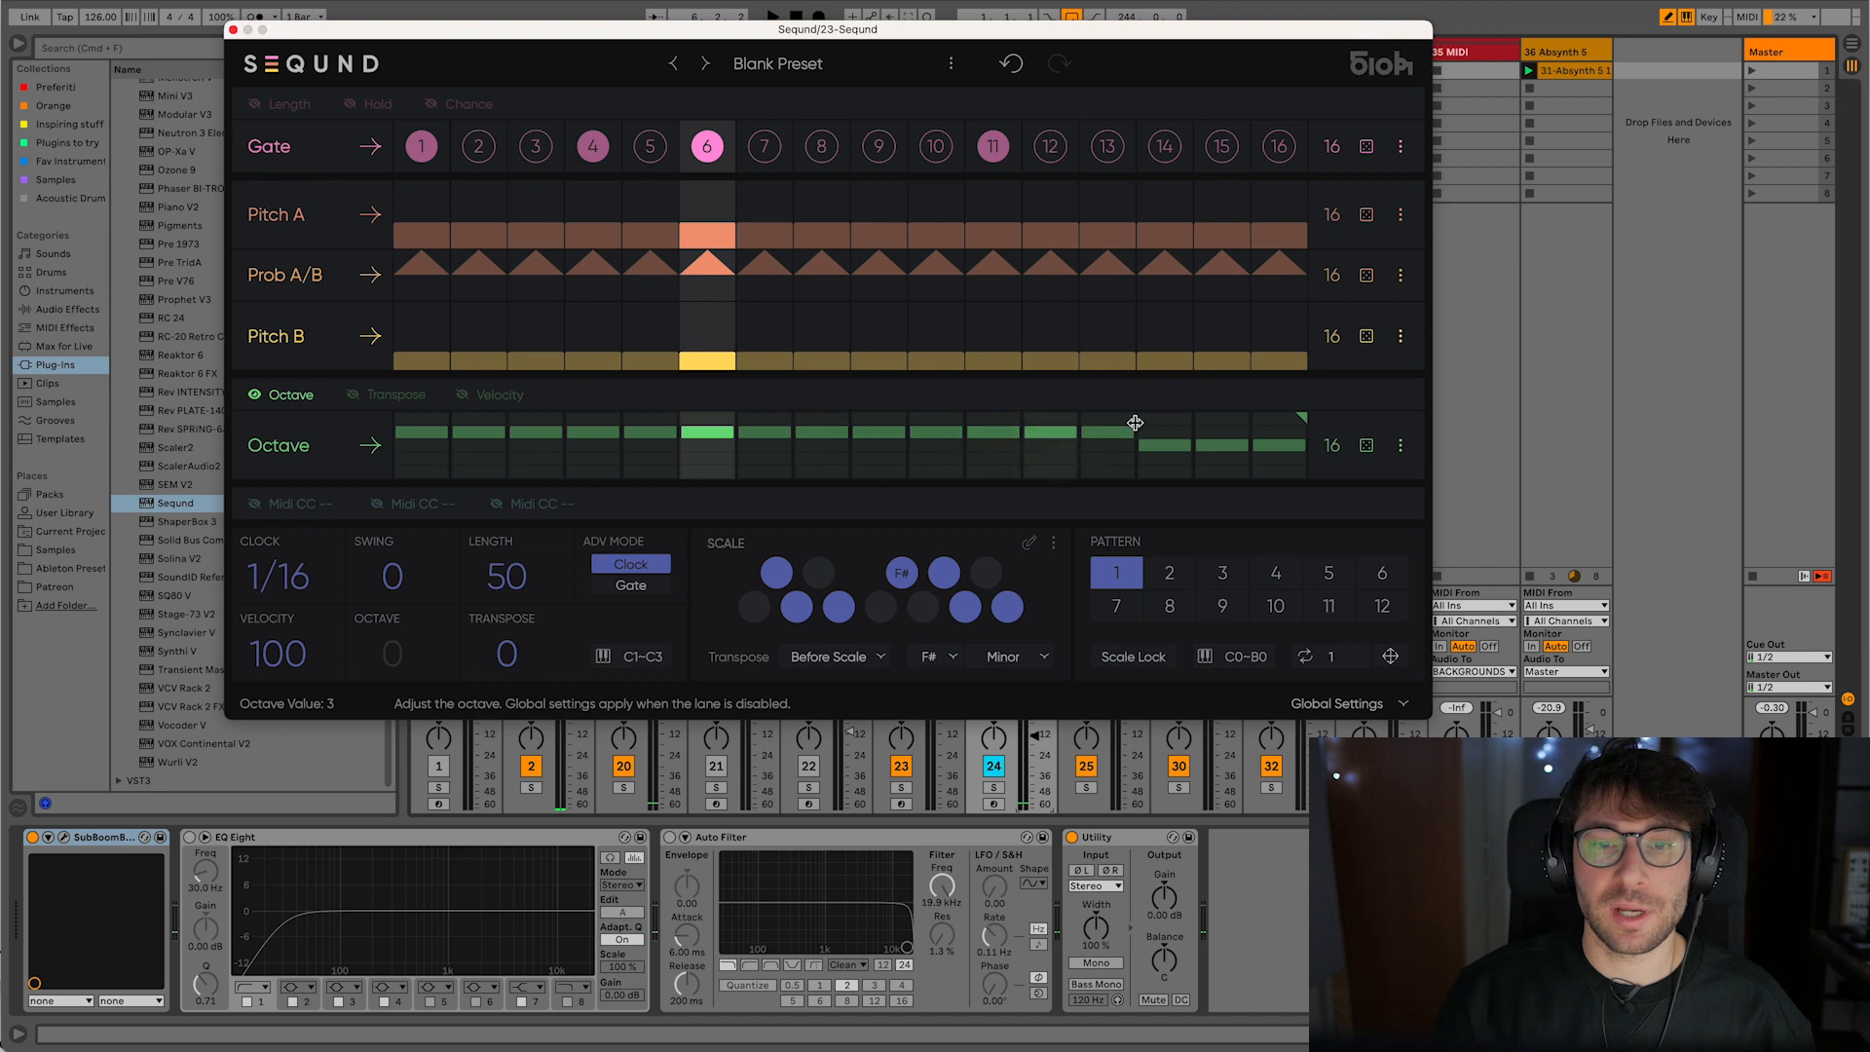
key("space")
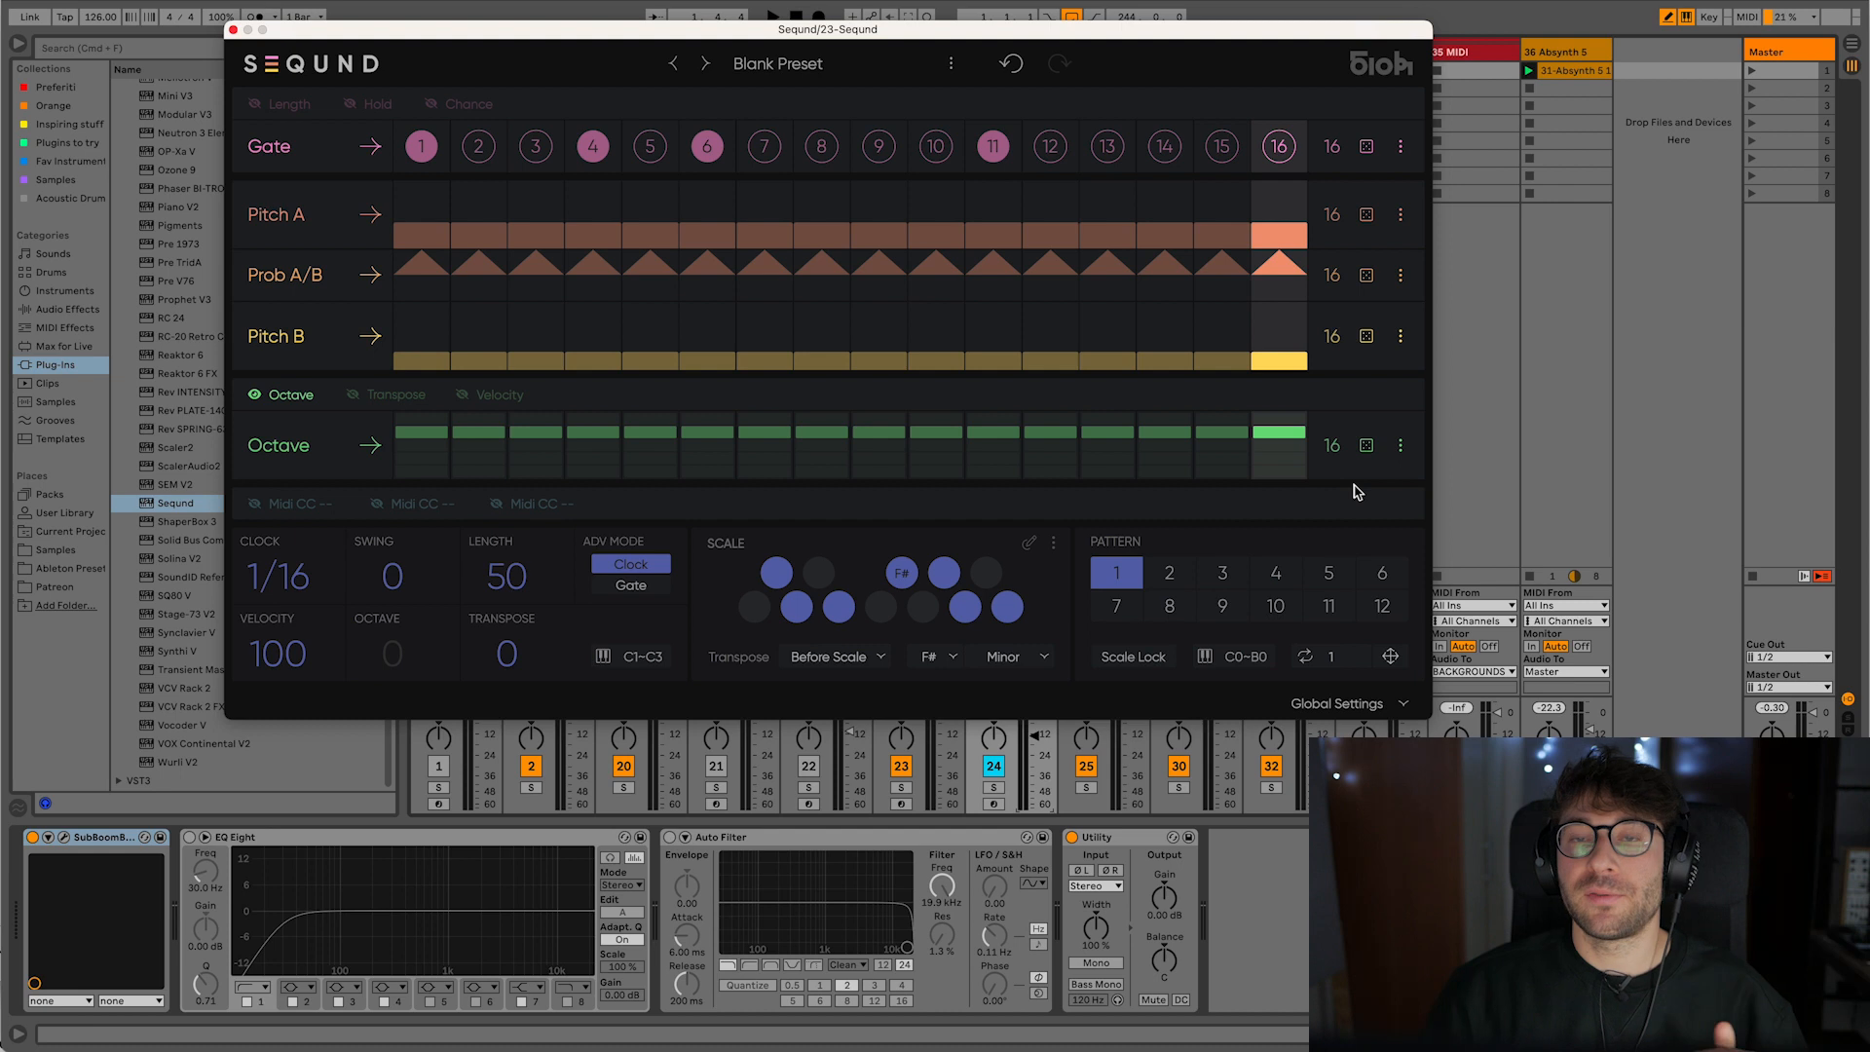
- Randomize the Pitch A lane from its lane settings at density 100 and audition the result
left_click(1400, 215)
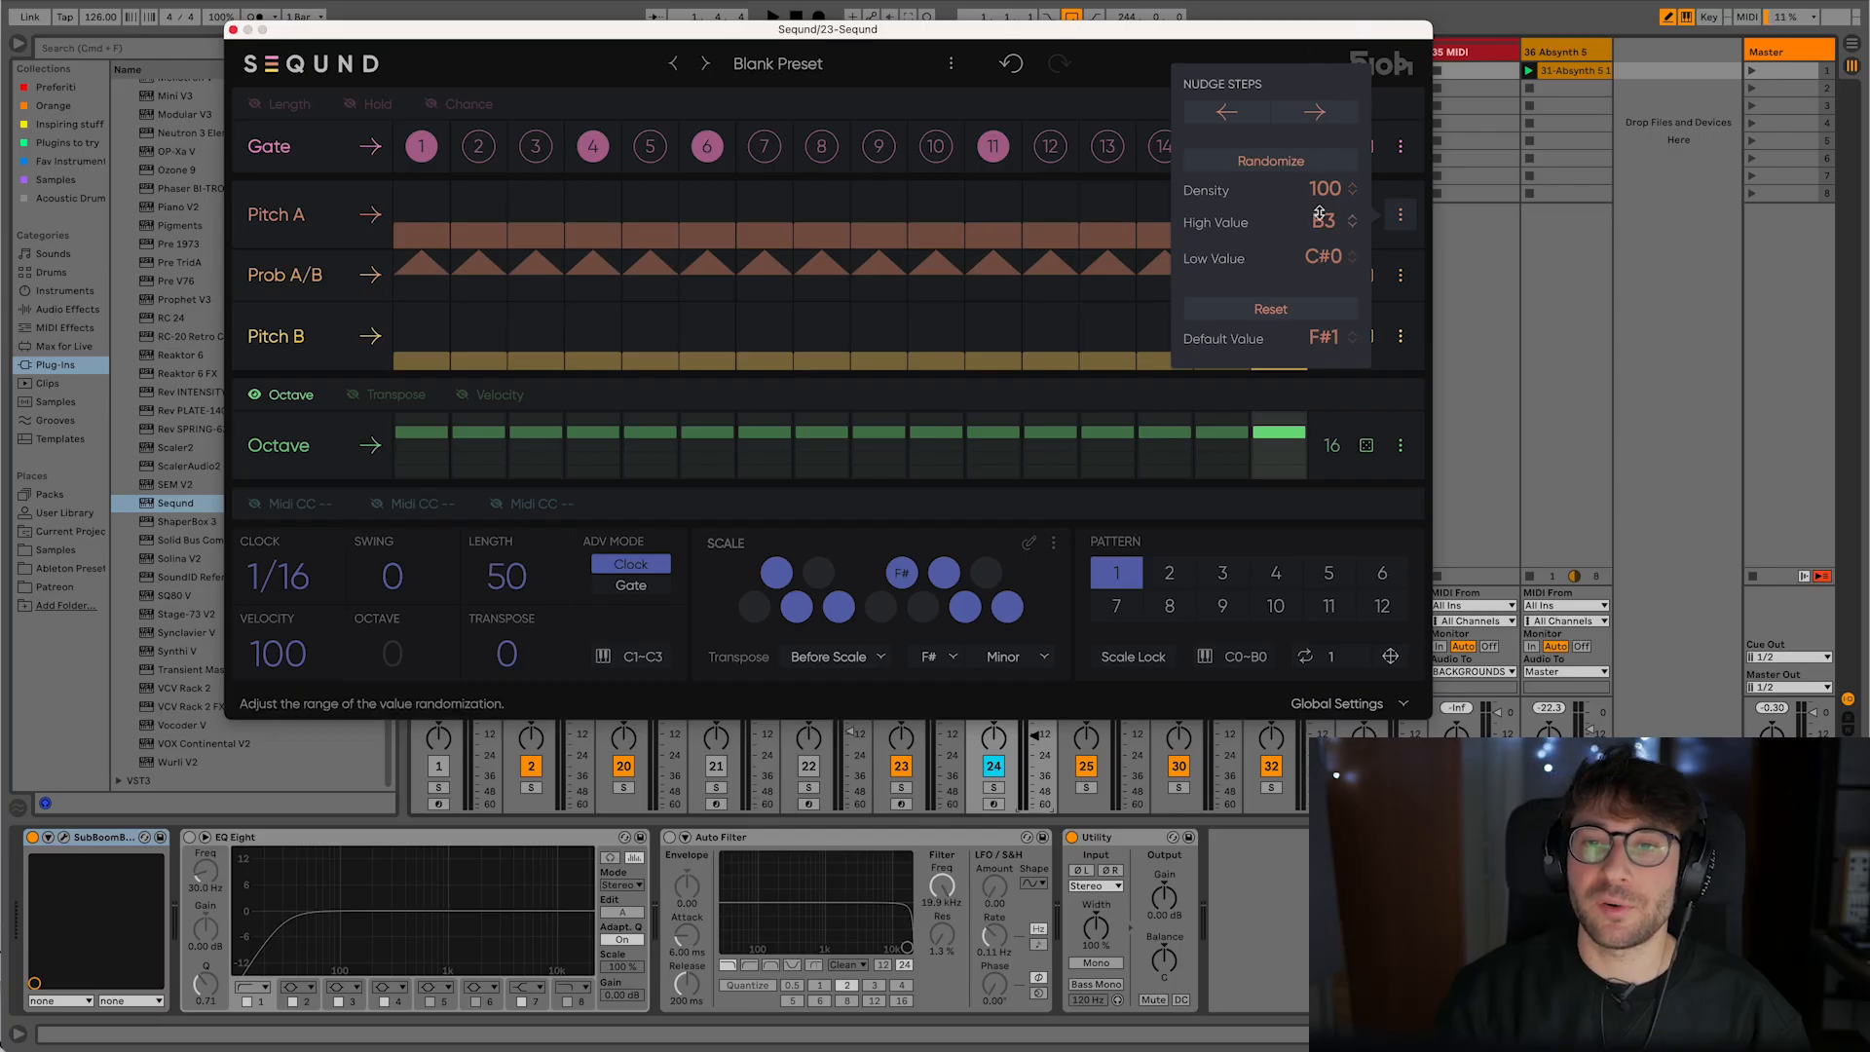
left_click(1306, 164)
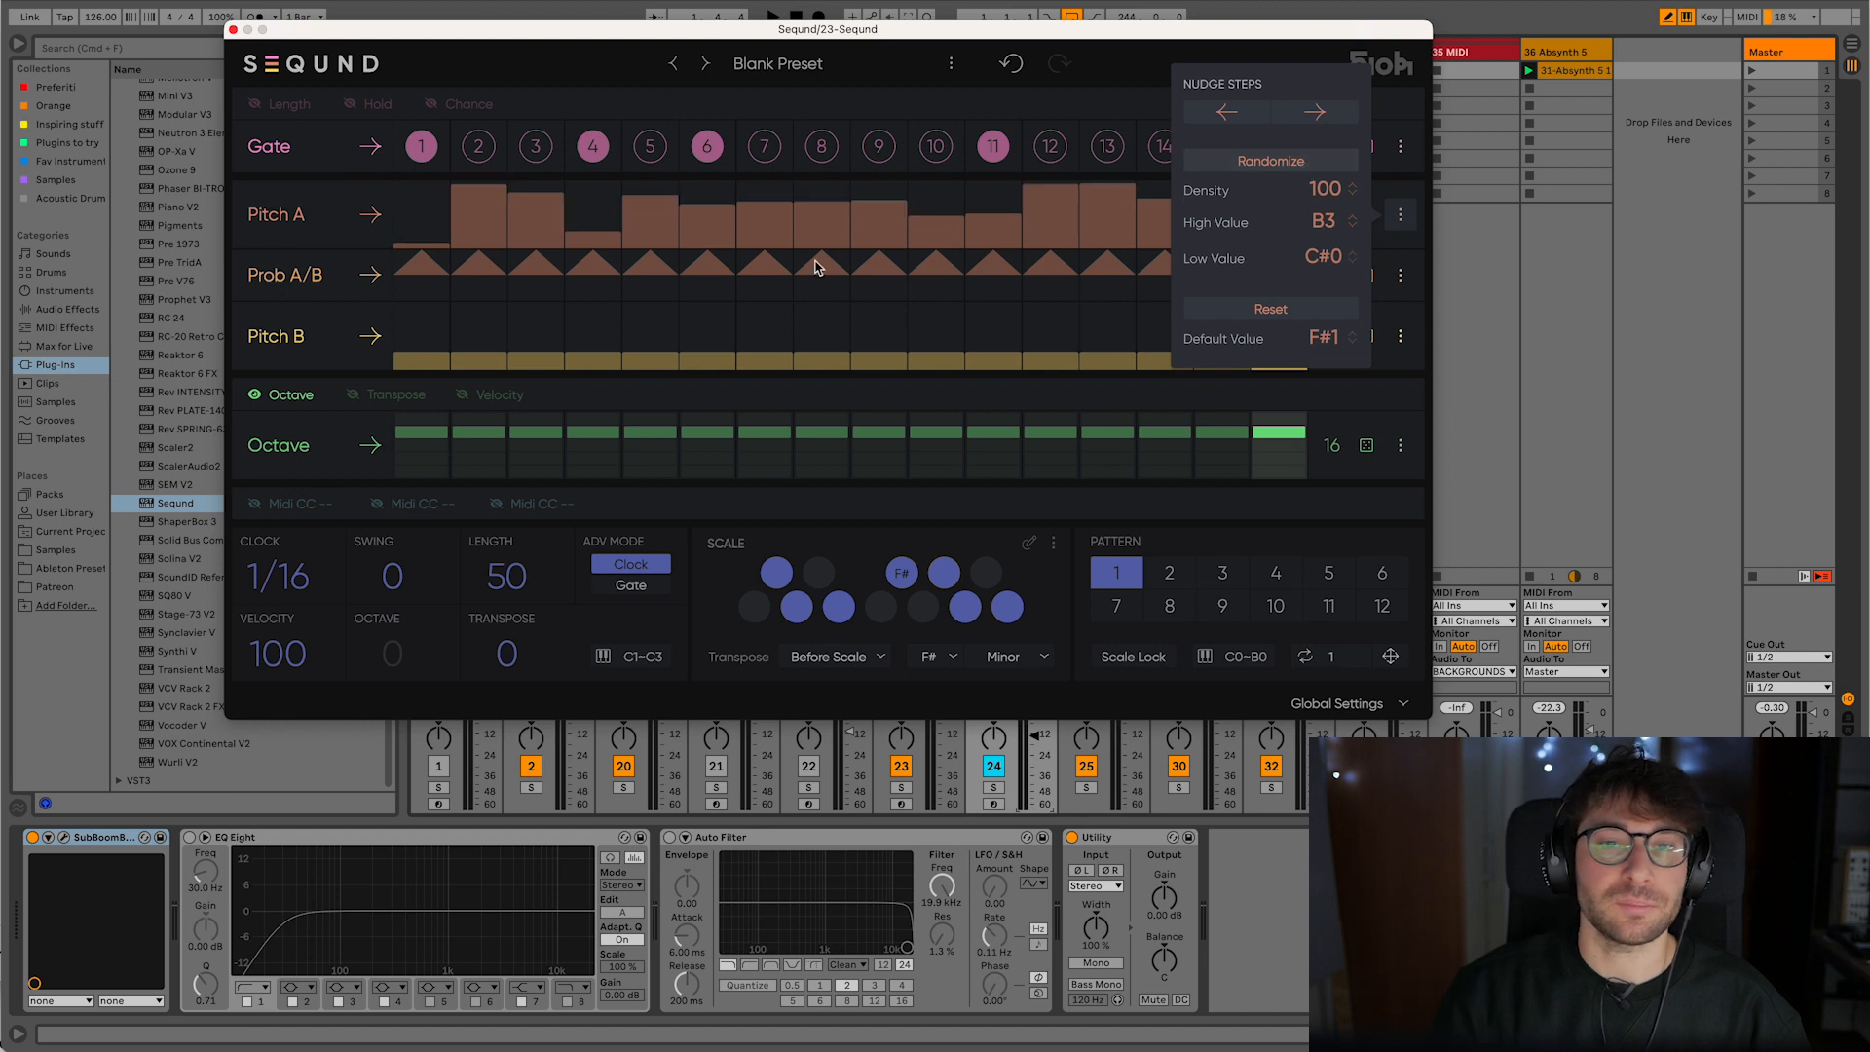
left_click(913, 48)
left_click(1123, 51)
key("space")
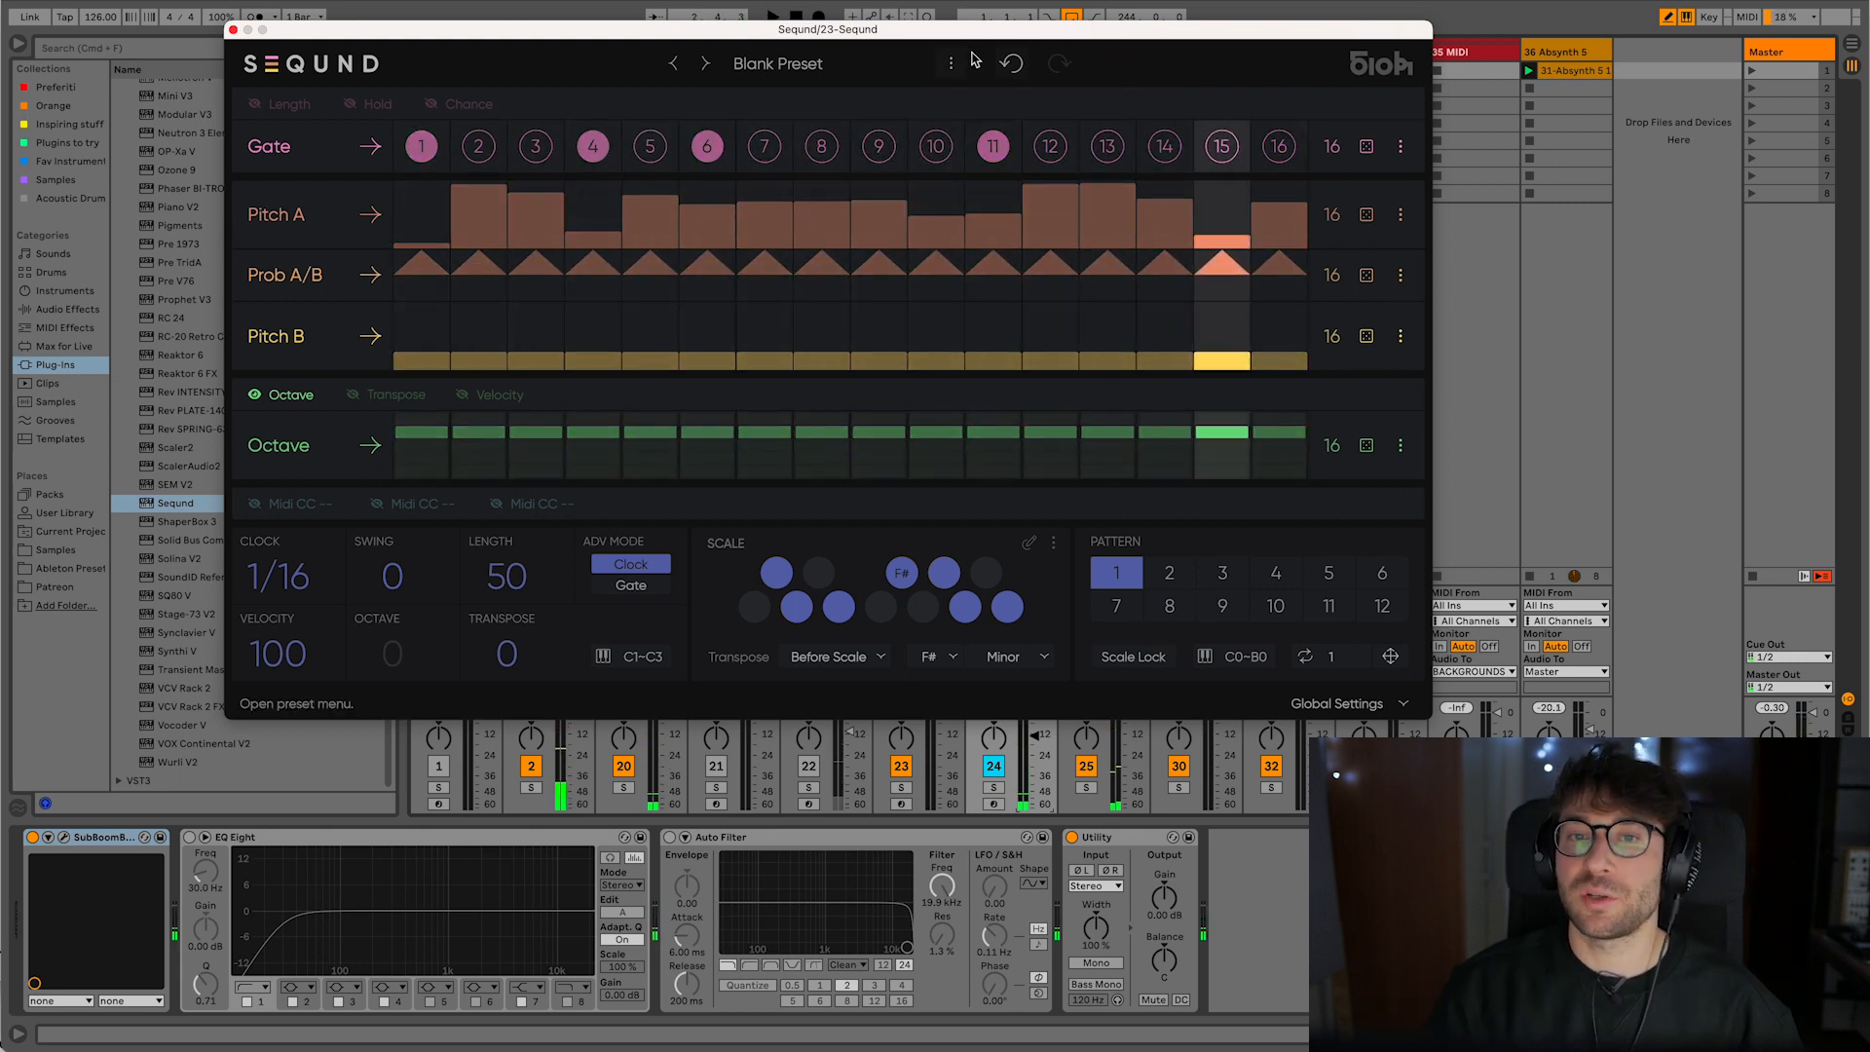
- Reset the Pitch A lane and set its randomization density to 64
left_click(1400, 216)
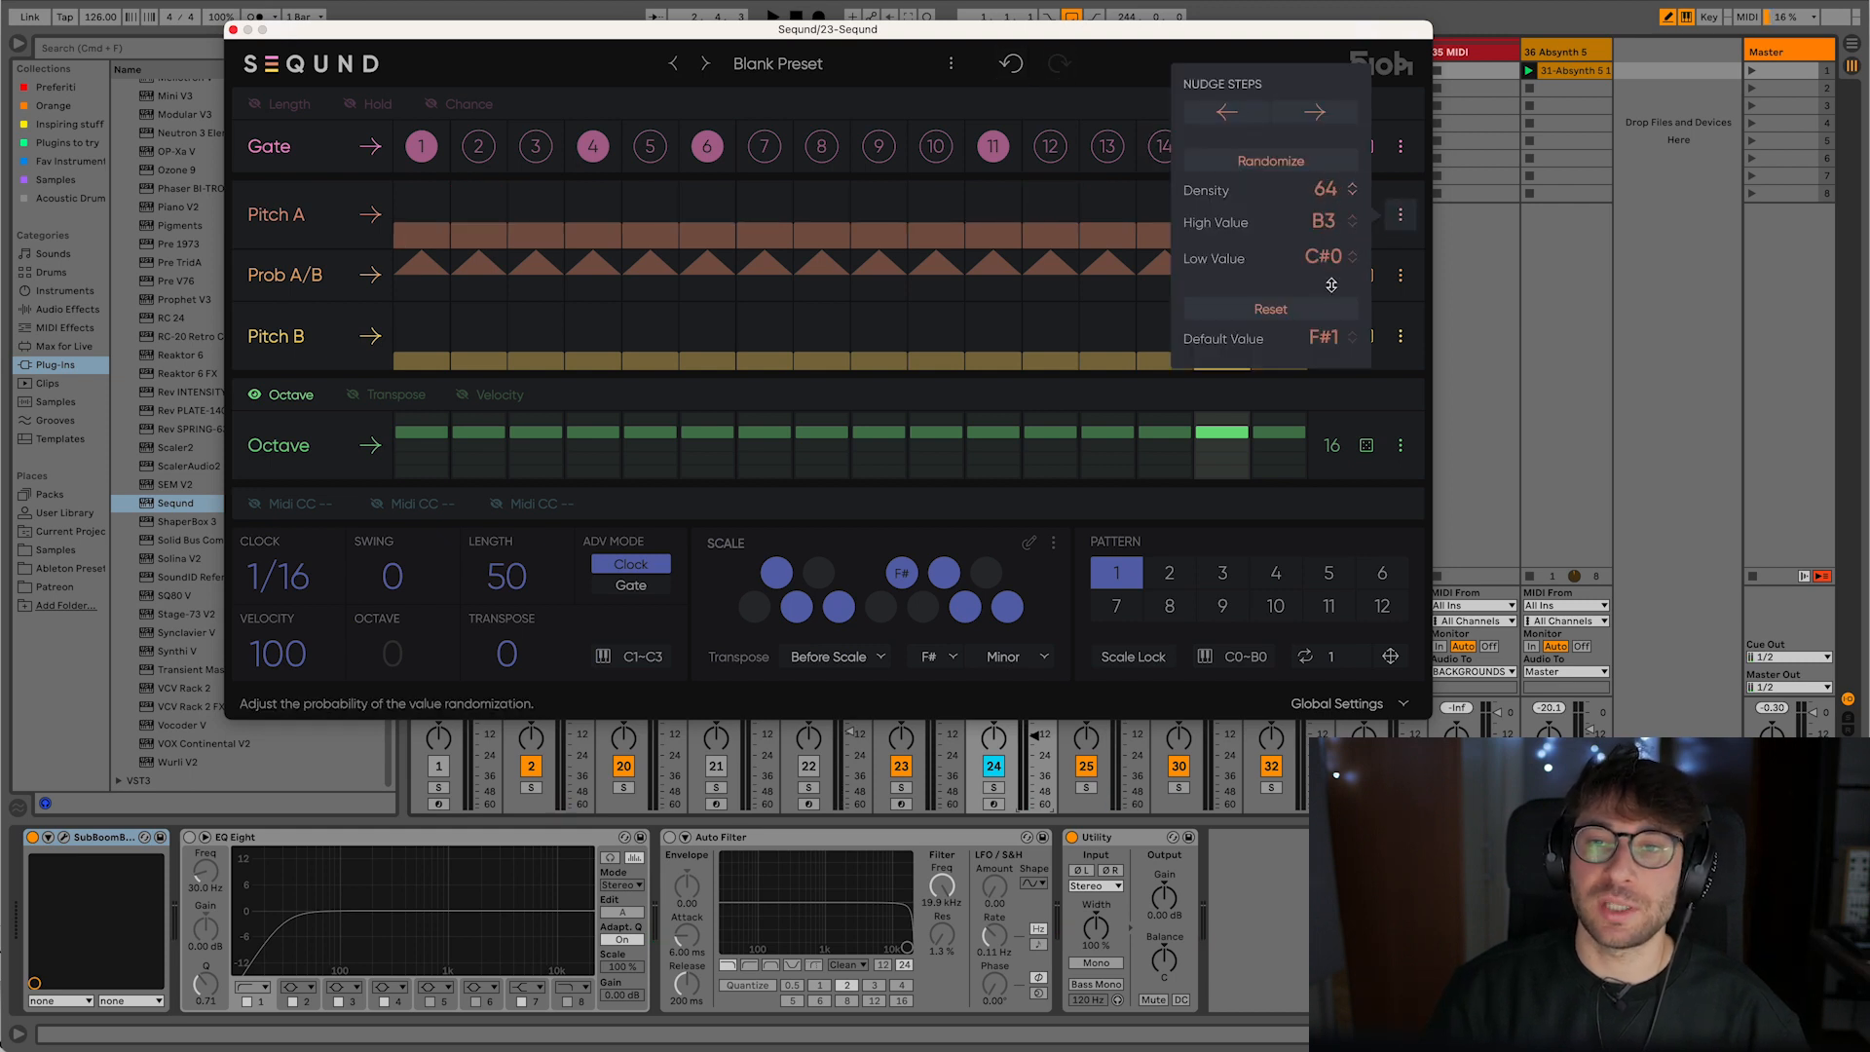
left_click(1395, 224)
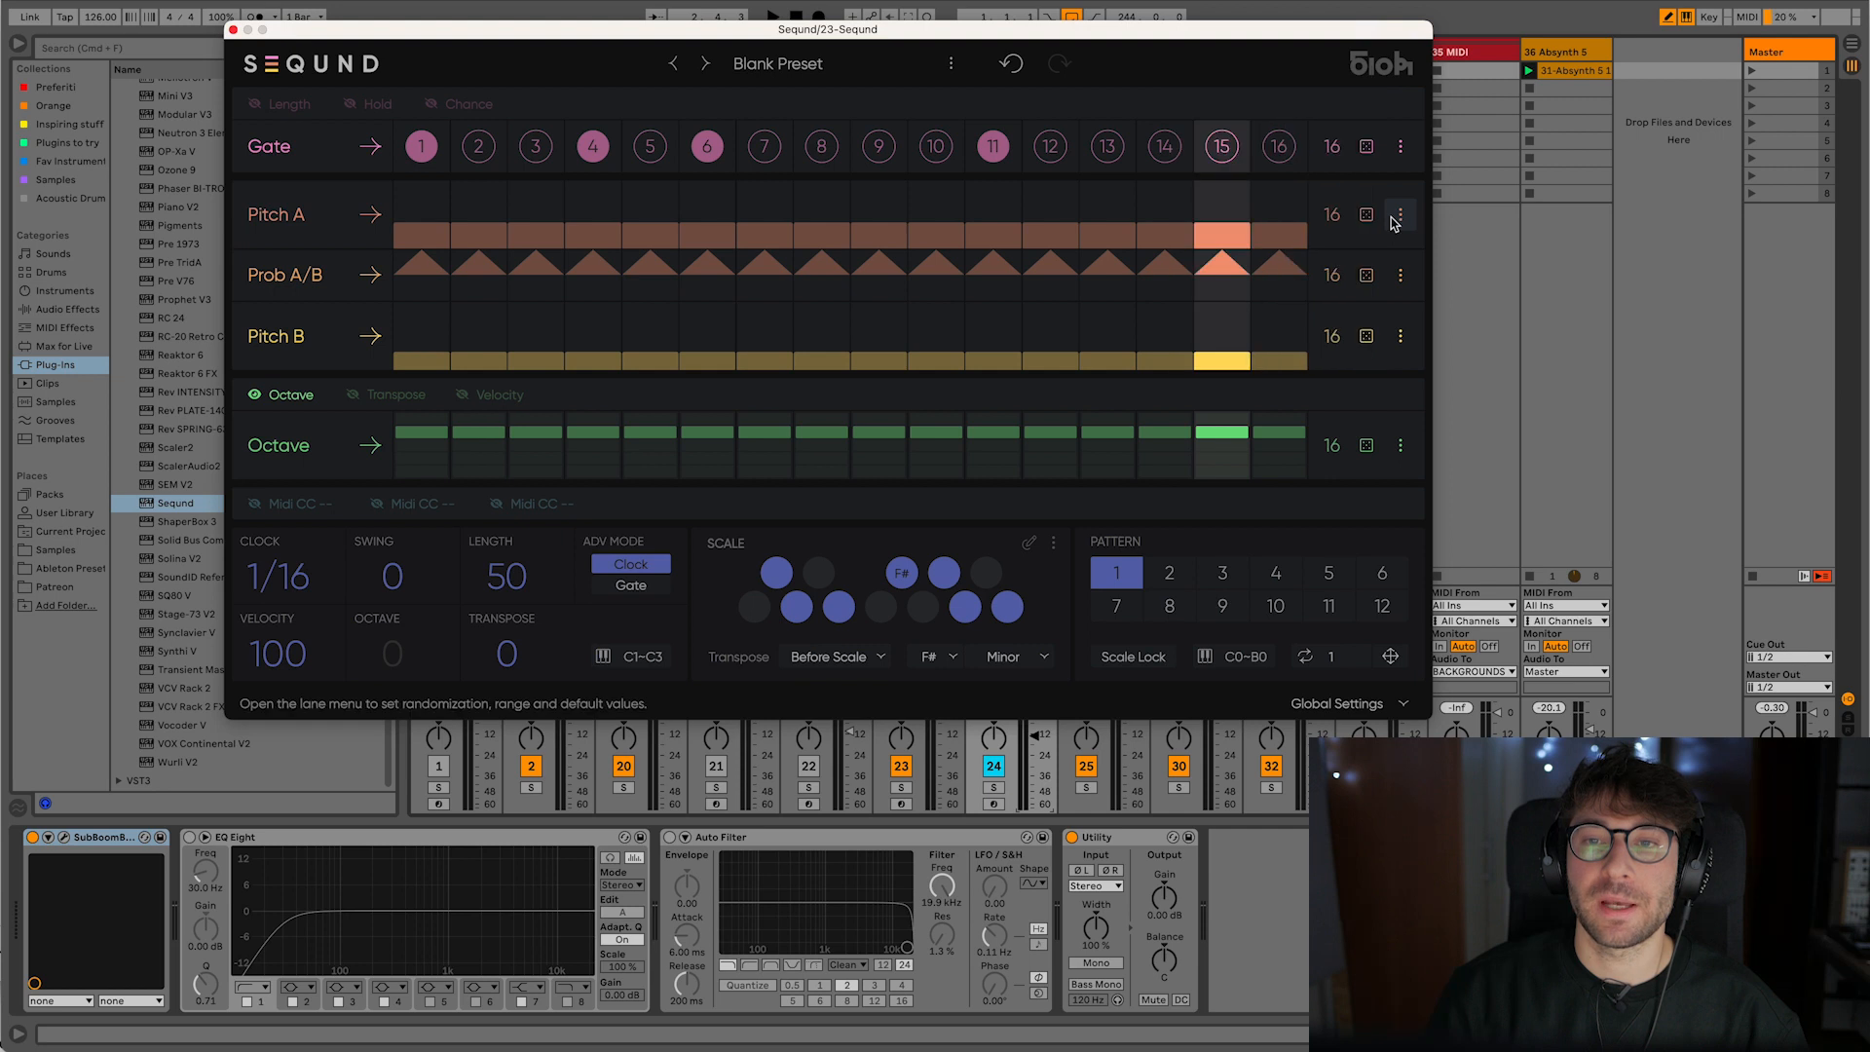
- Randomize the Pitch A lane during playback and lower Octave step 6 to 1
key("space")
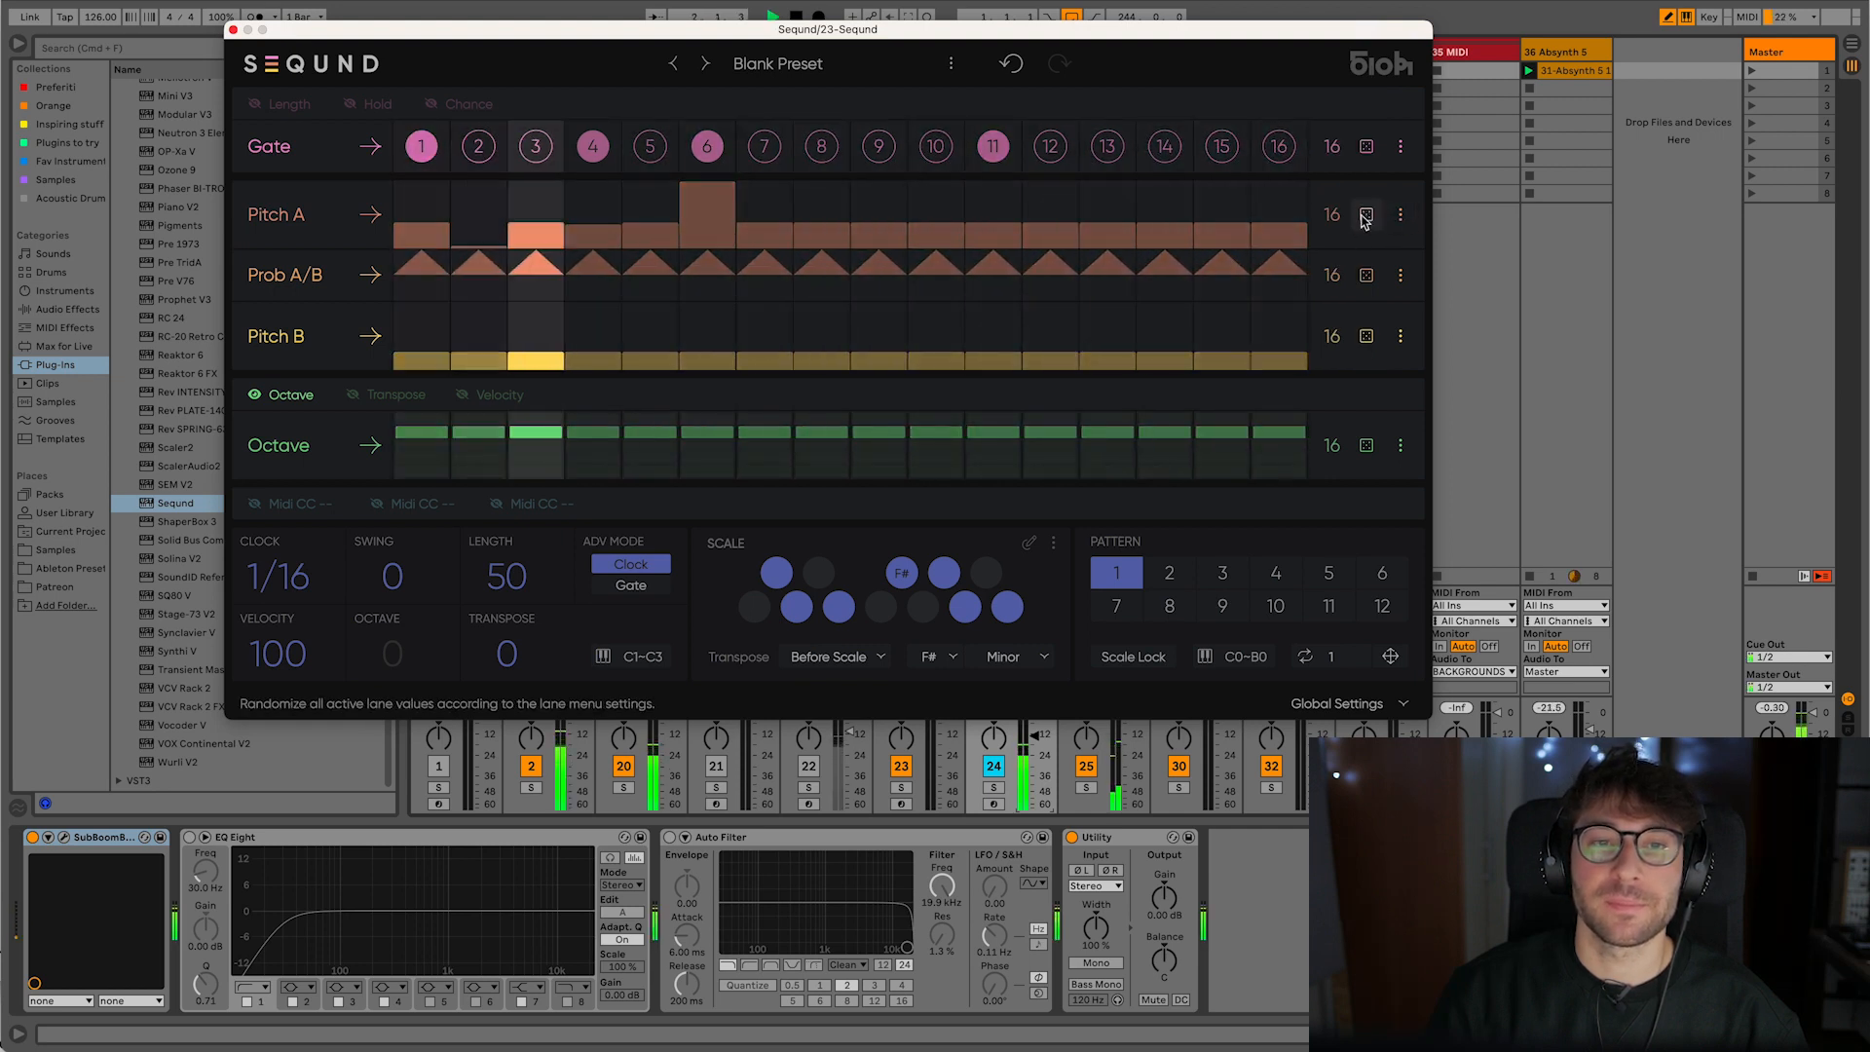
left_click(716, 459)
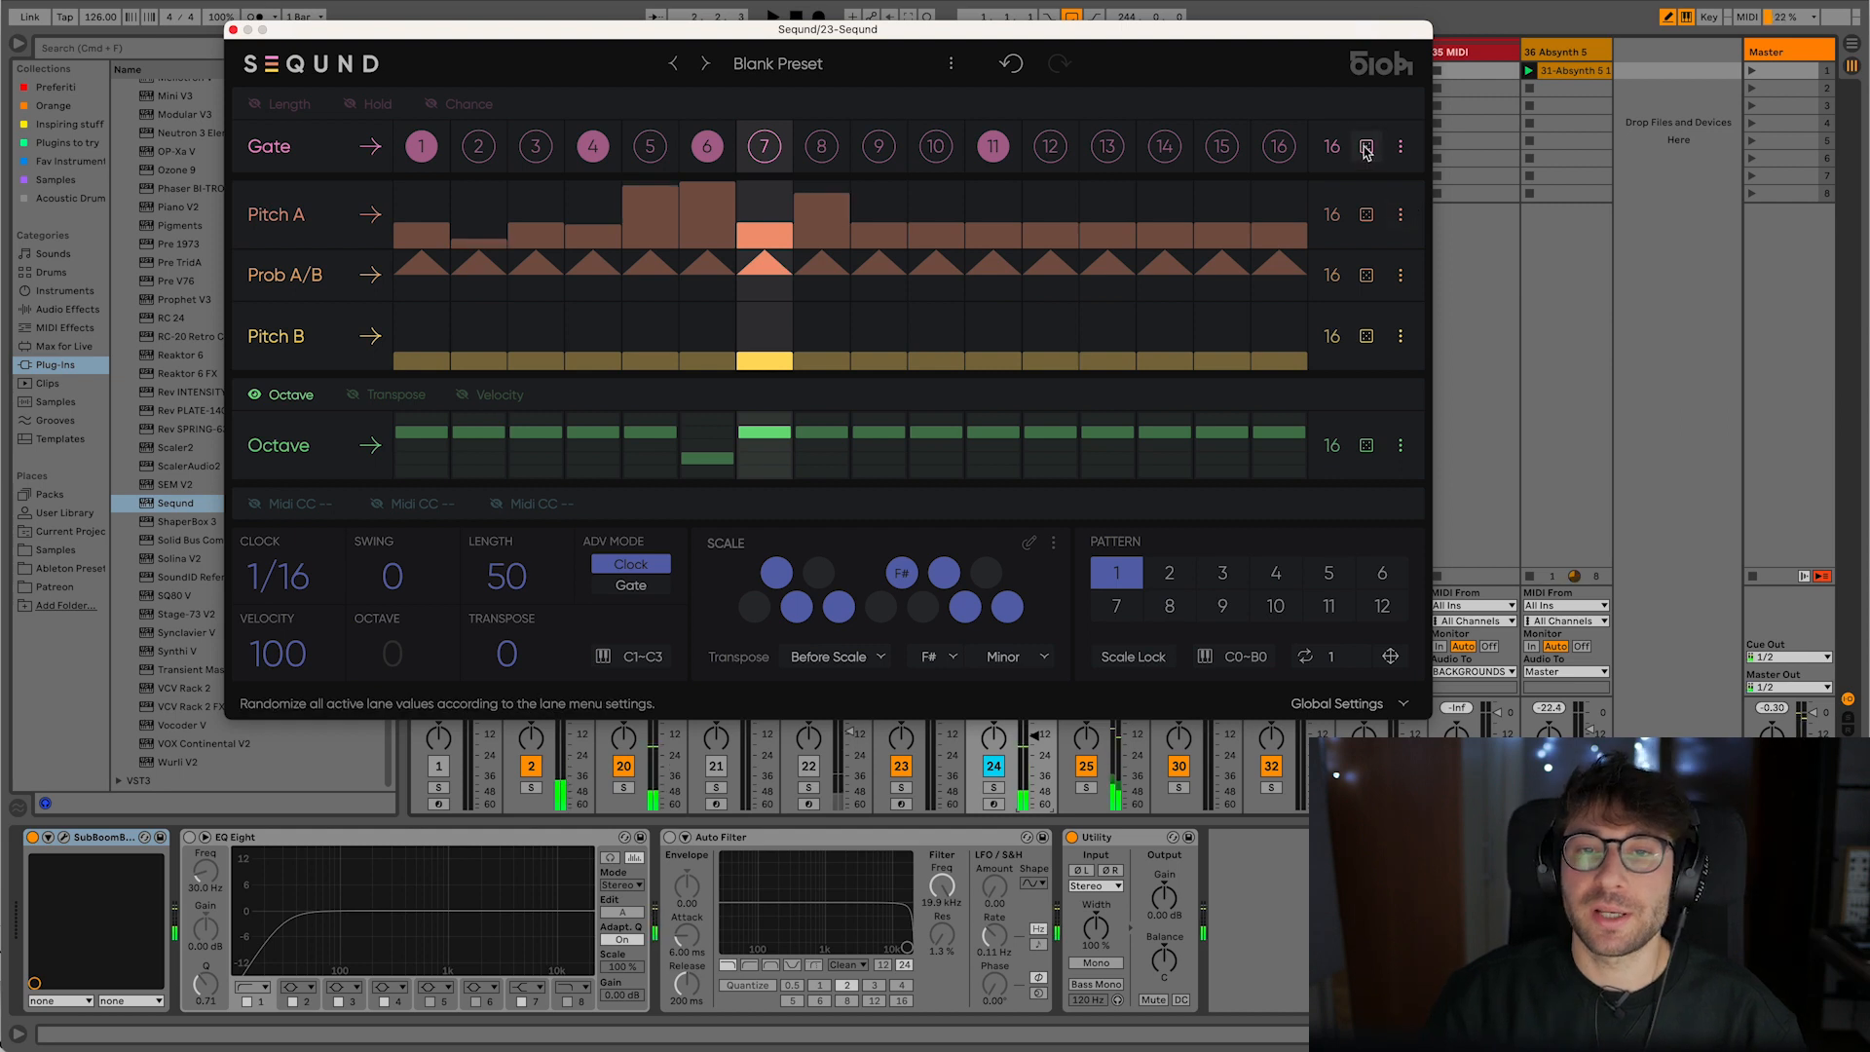
- Randomize the Gate lane, review its randomization settings, and generate another gate pattern during playback
left_click(1367, 146)
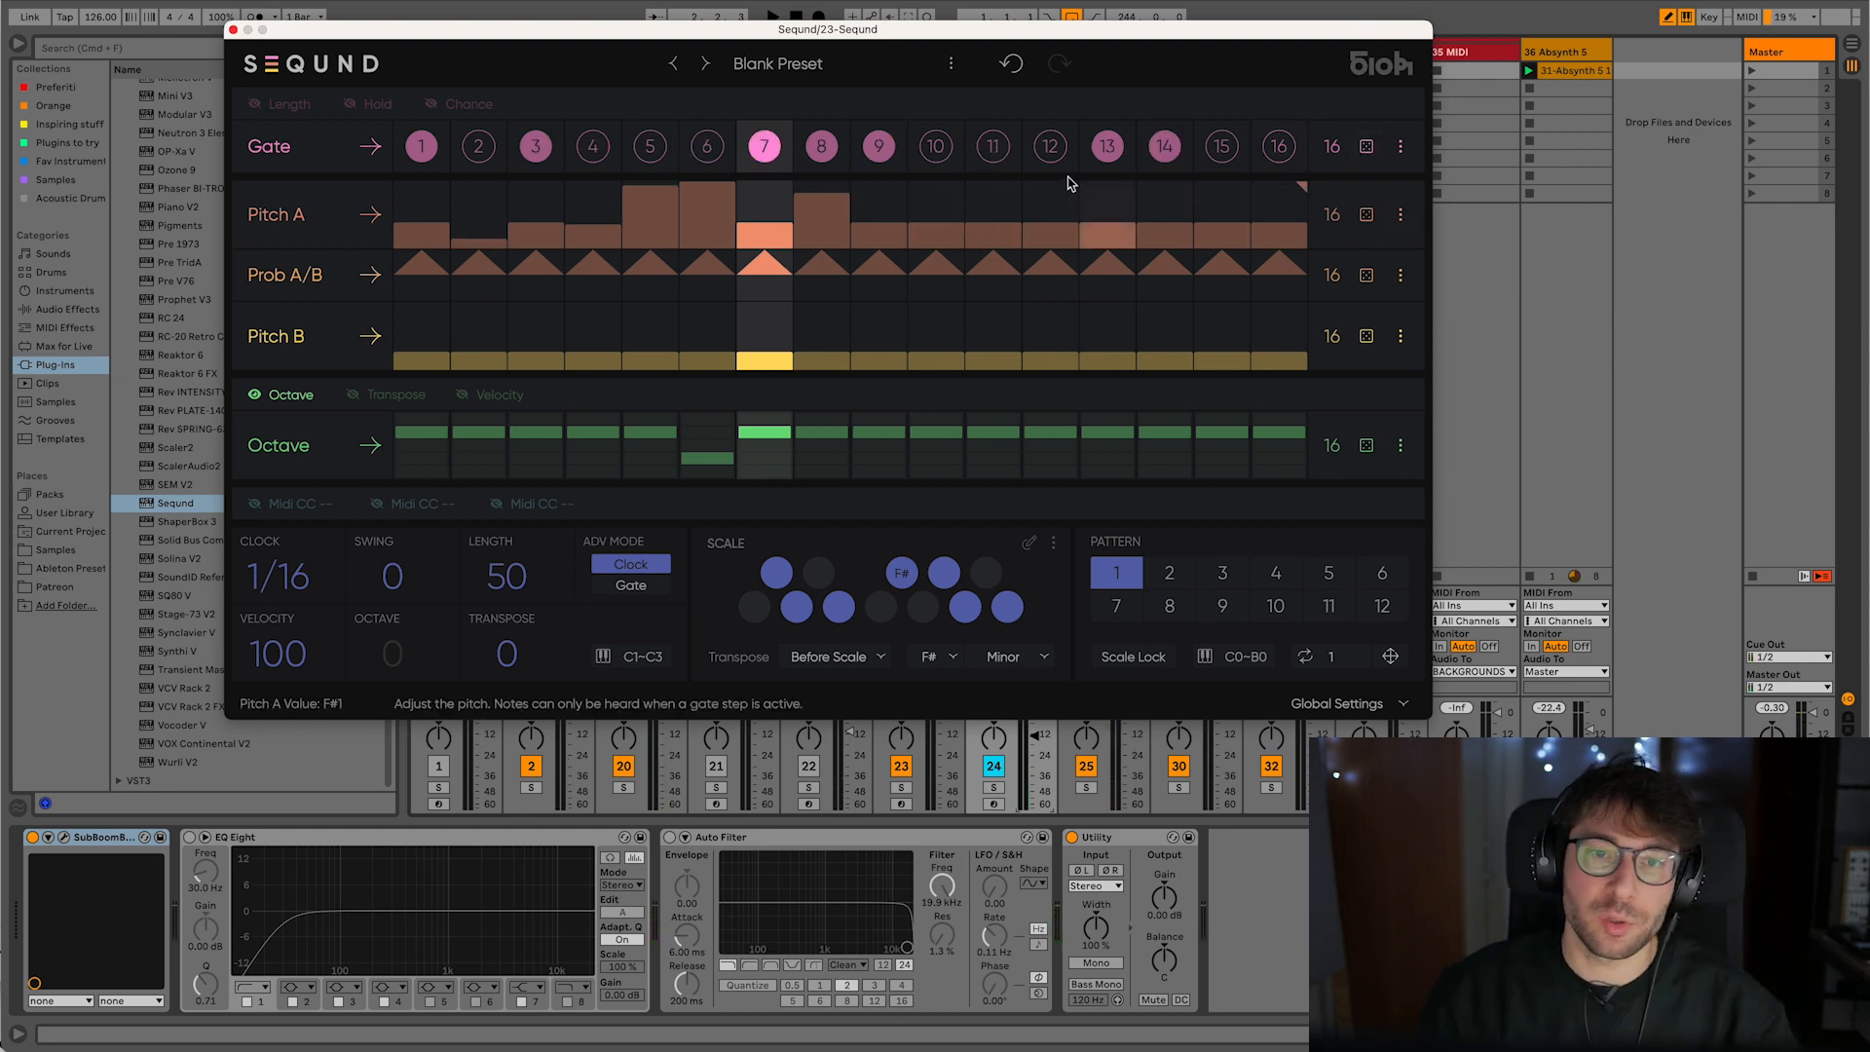
left_click(1400, 146)
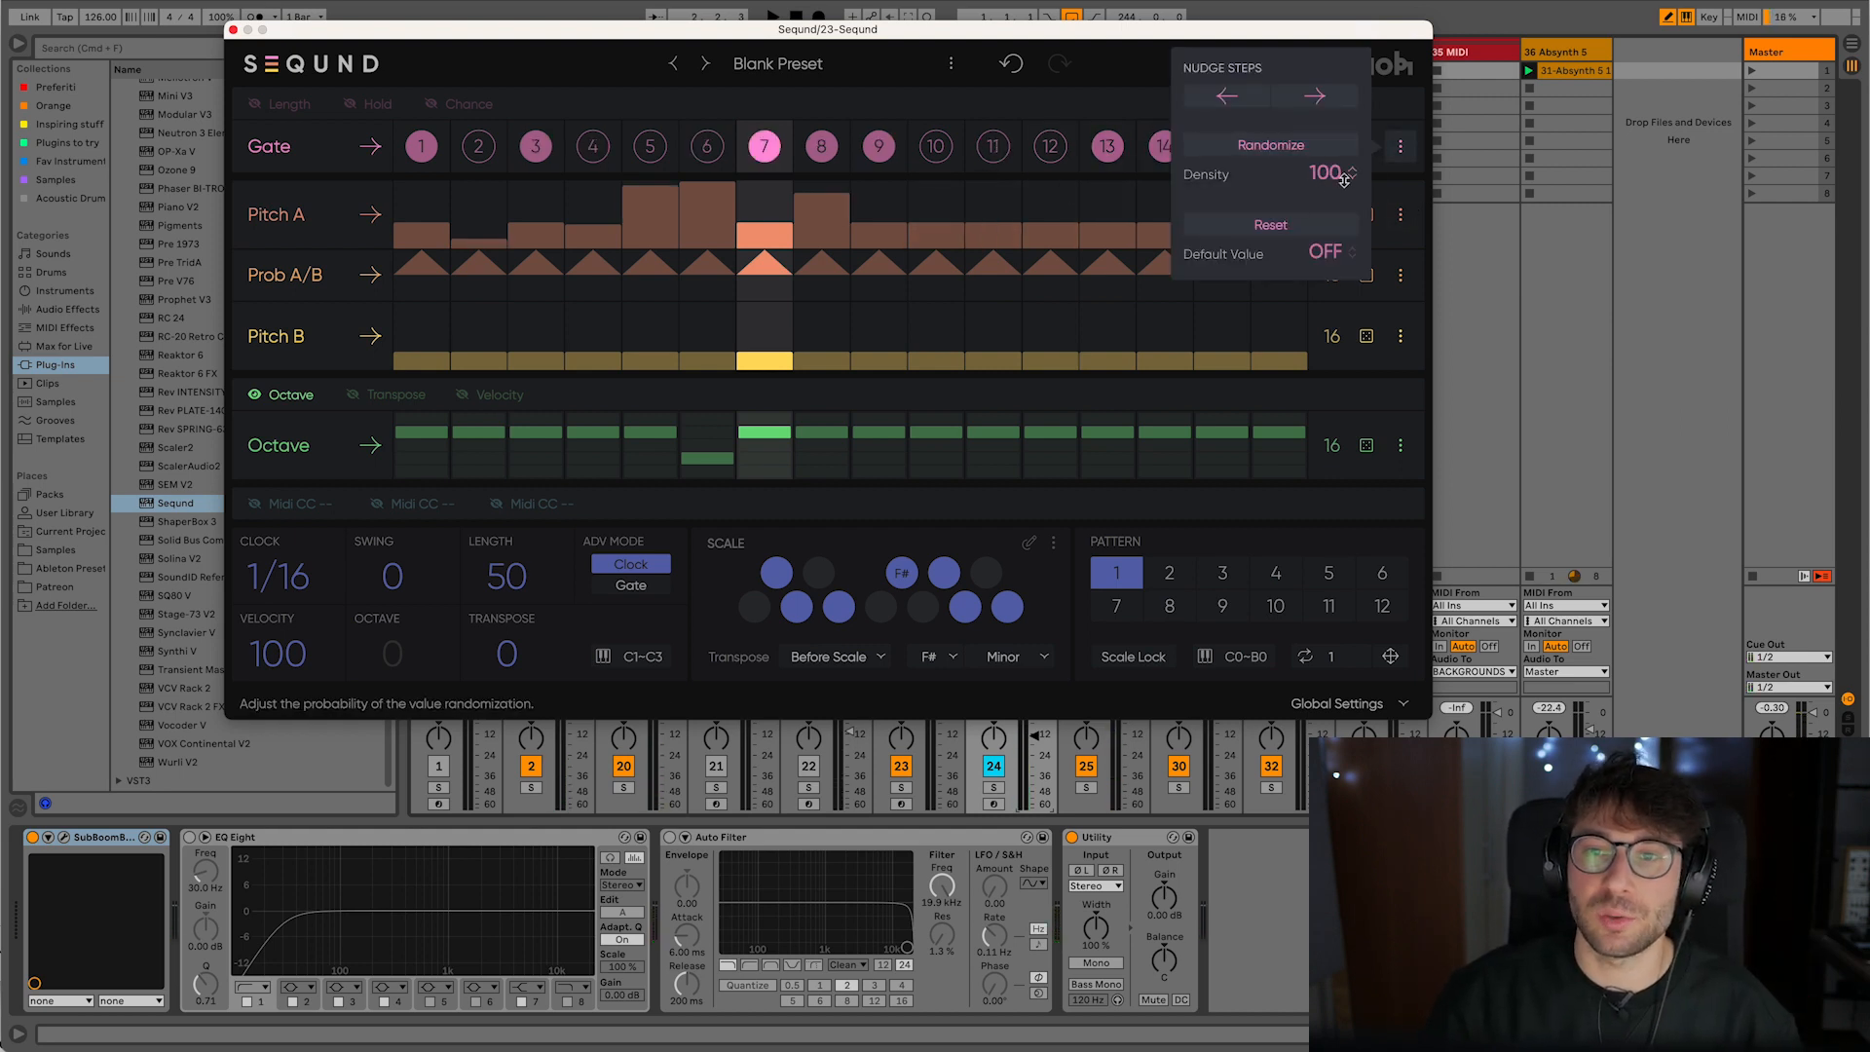
left_click(1396, 150)
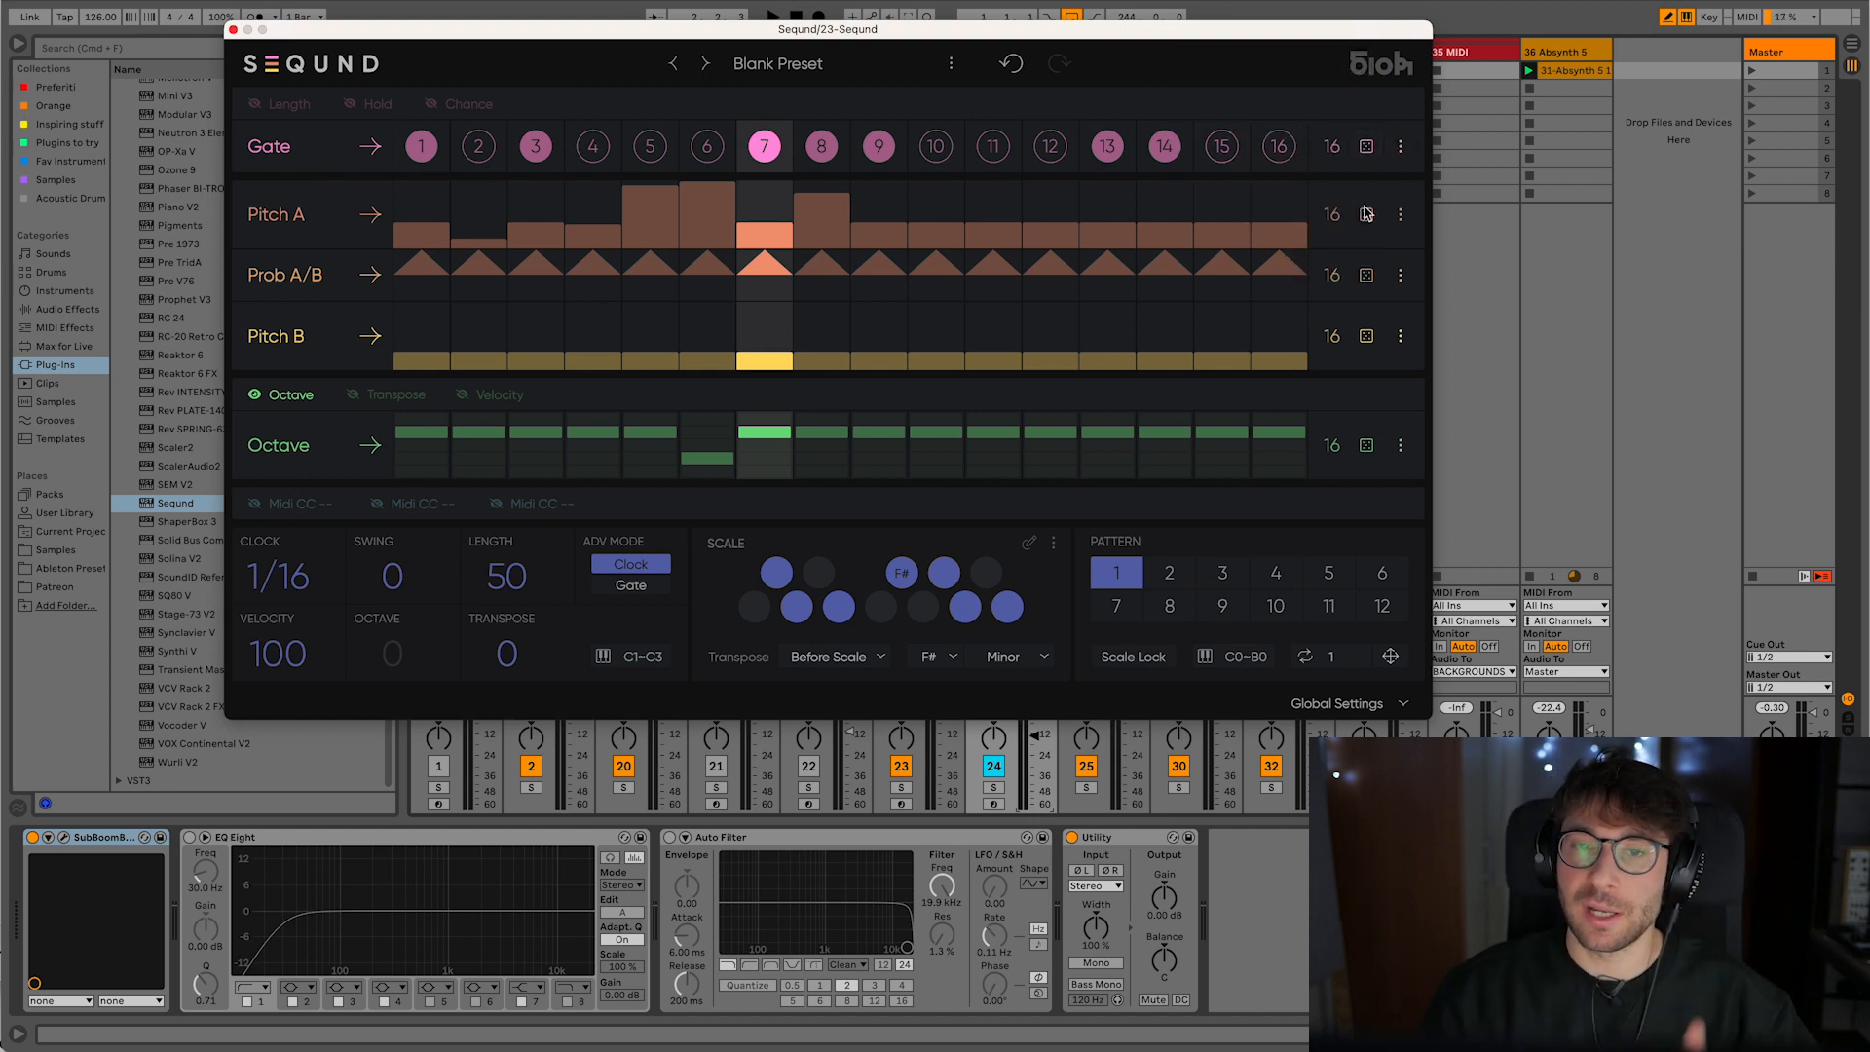
key("space")
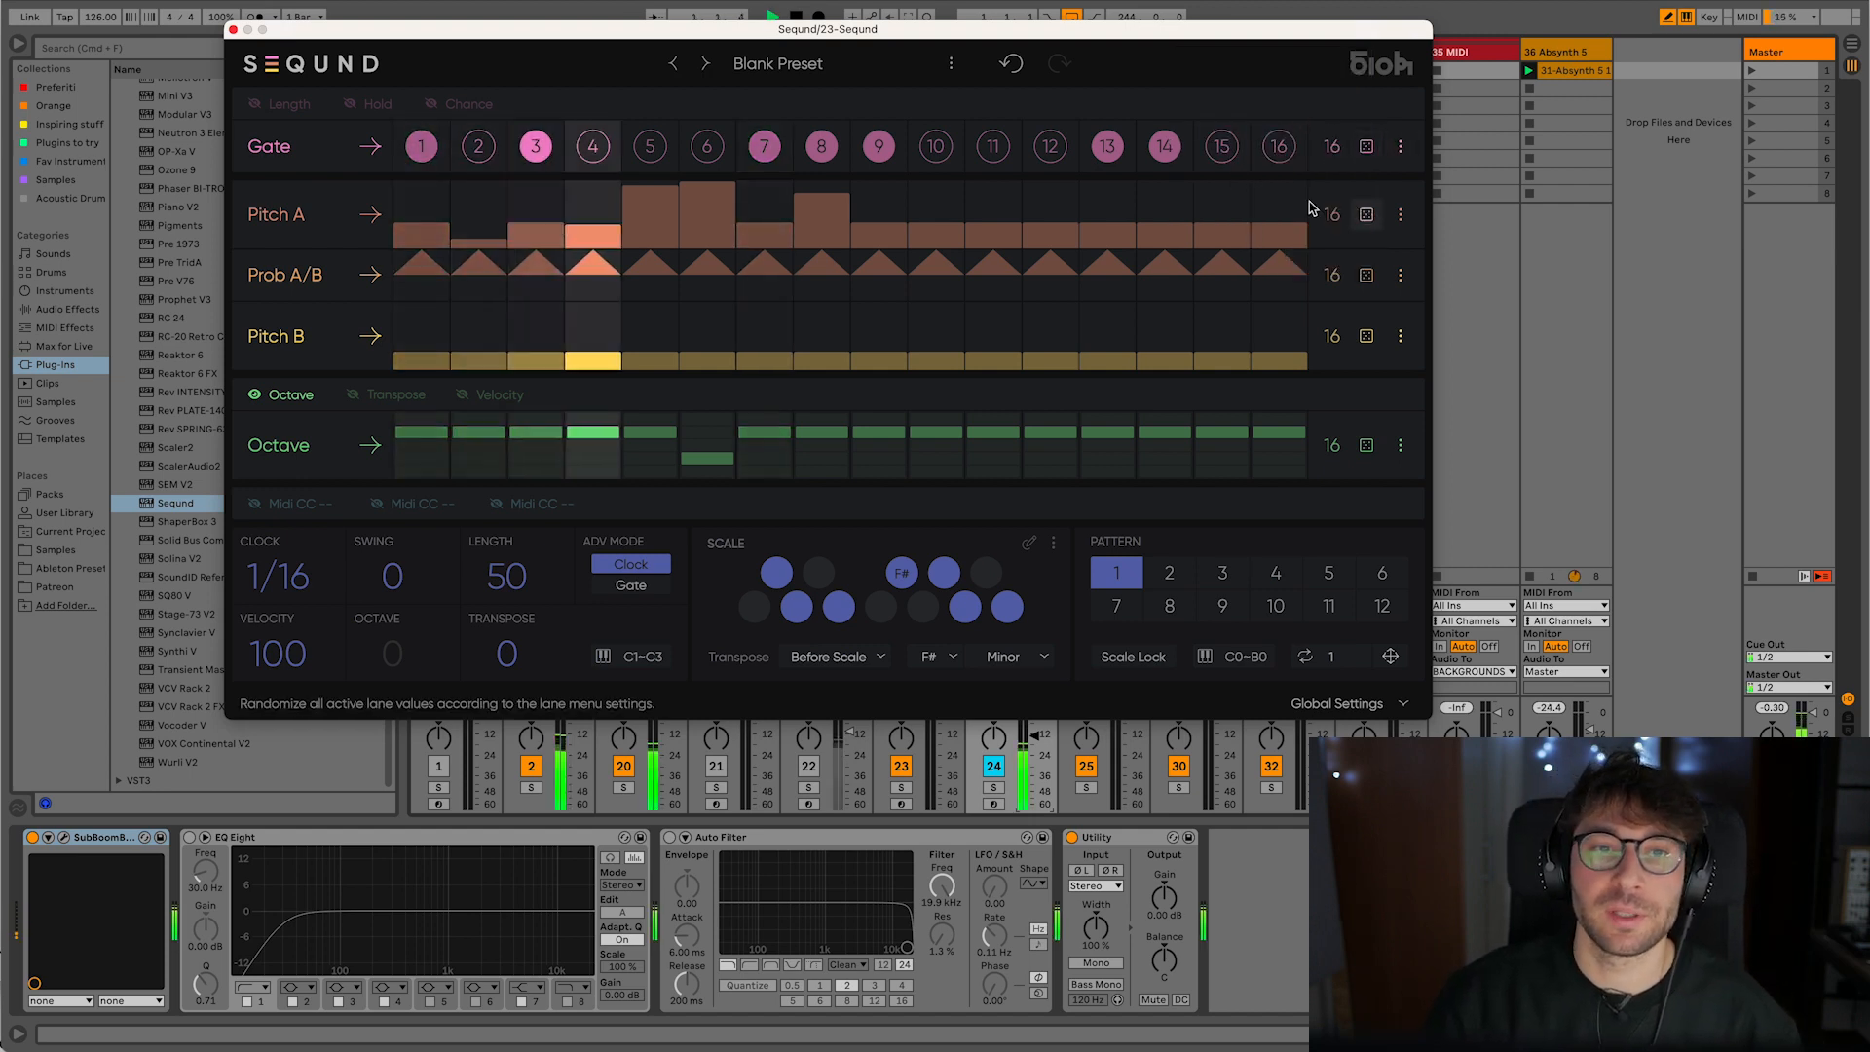
left_click(1363, 148)
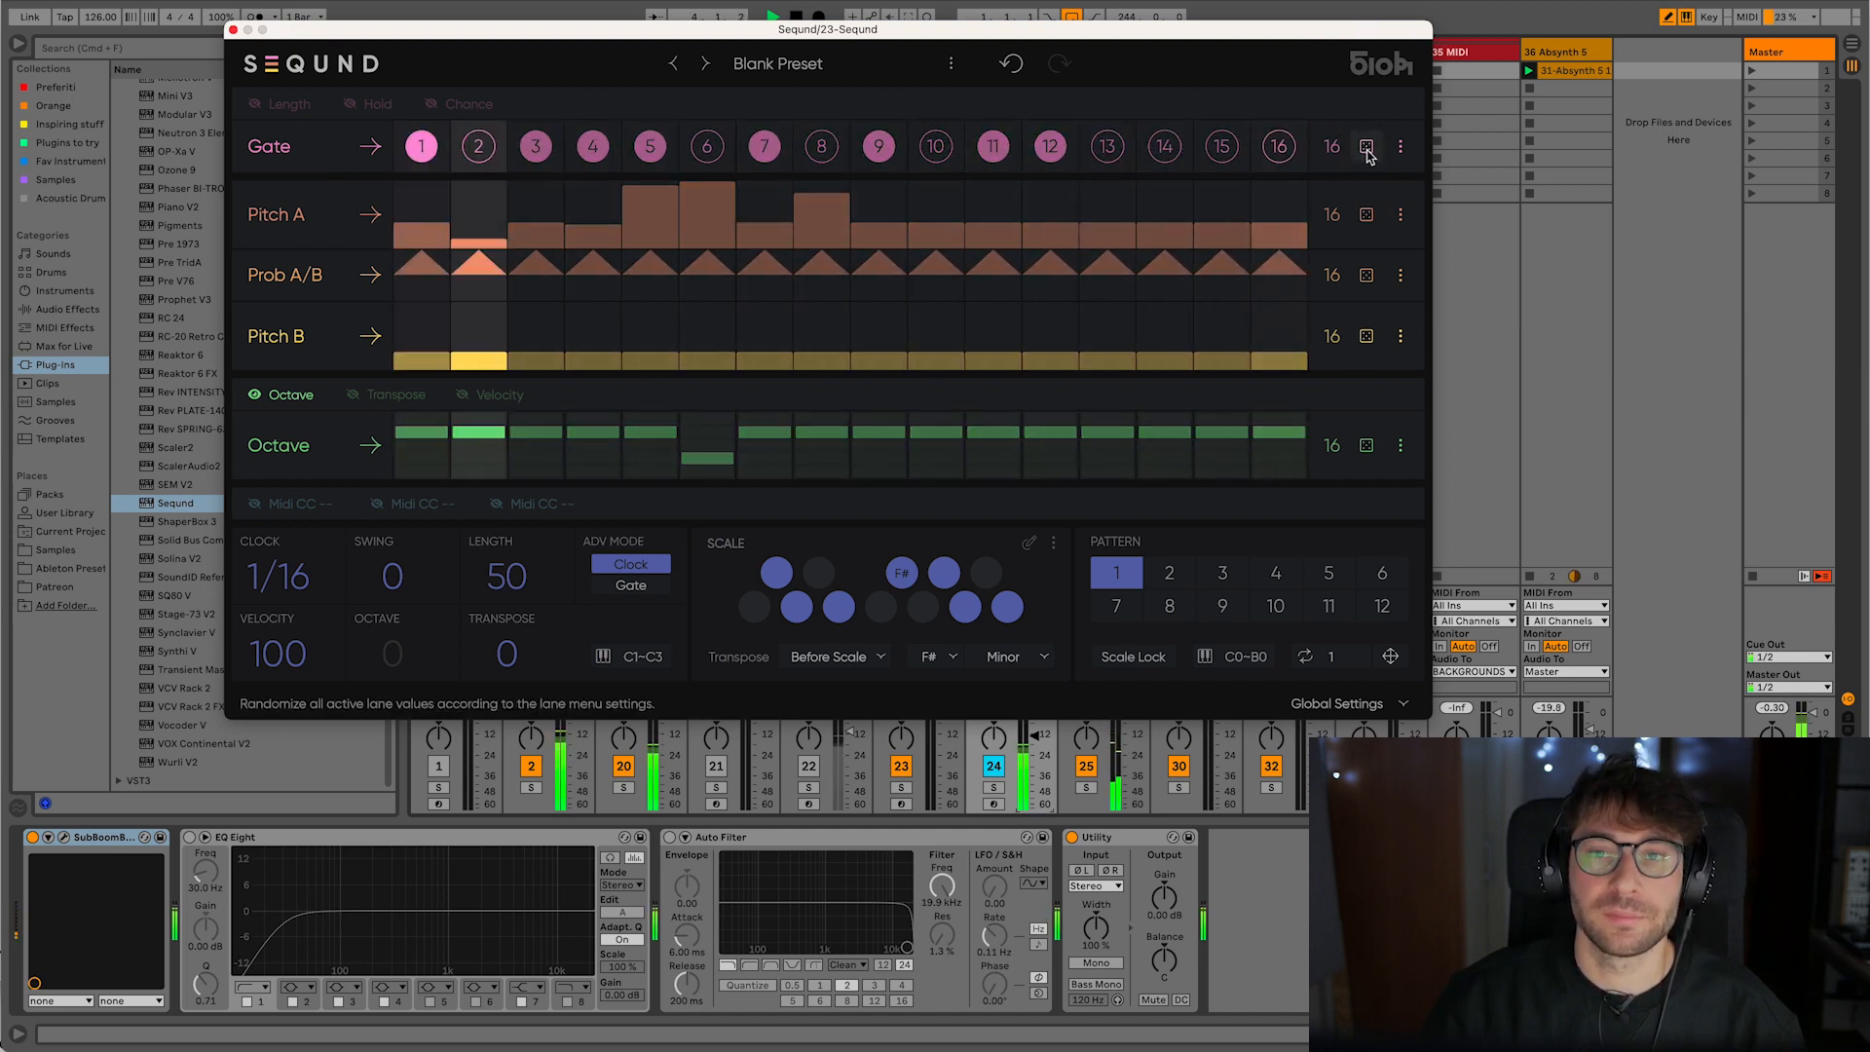
- Try octave 1 on step 5 and return Octave steps 5 and 6 to 3
left_click(669, 457)
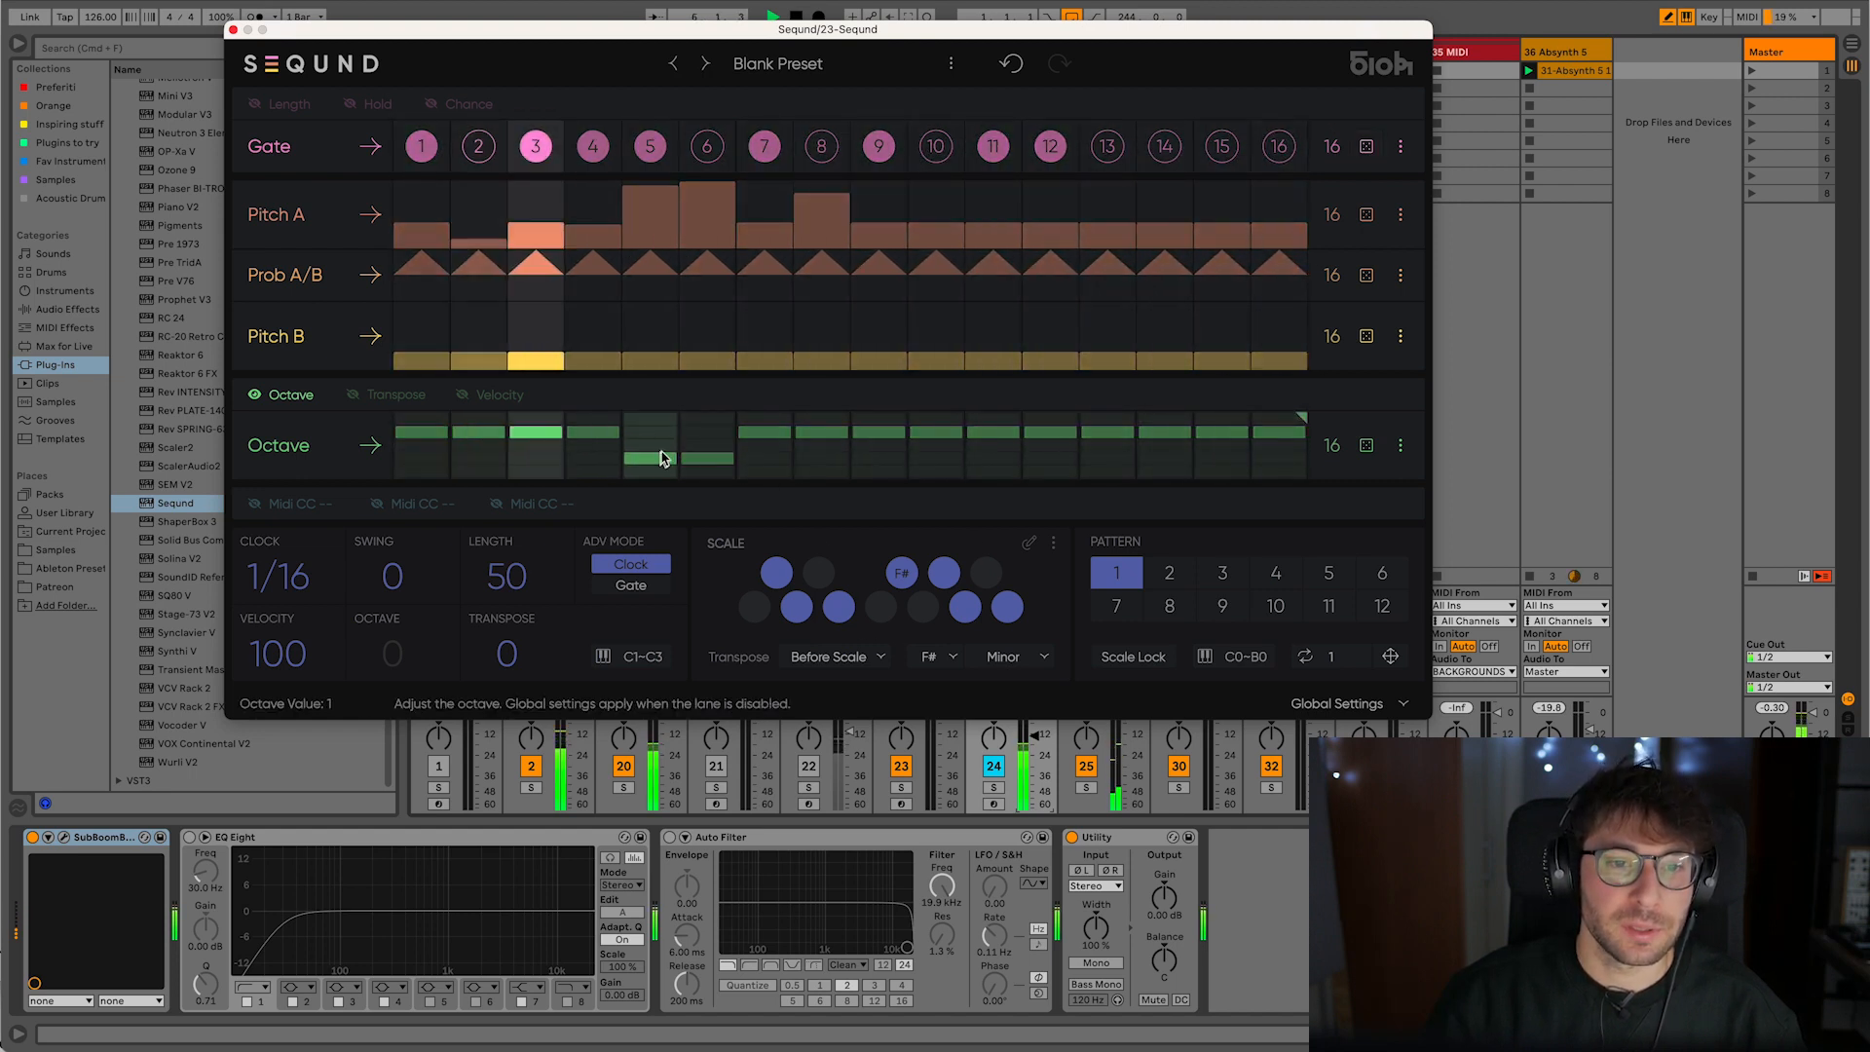
left_click(665, 448)
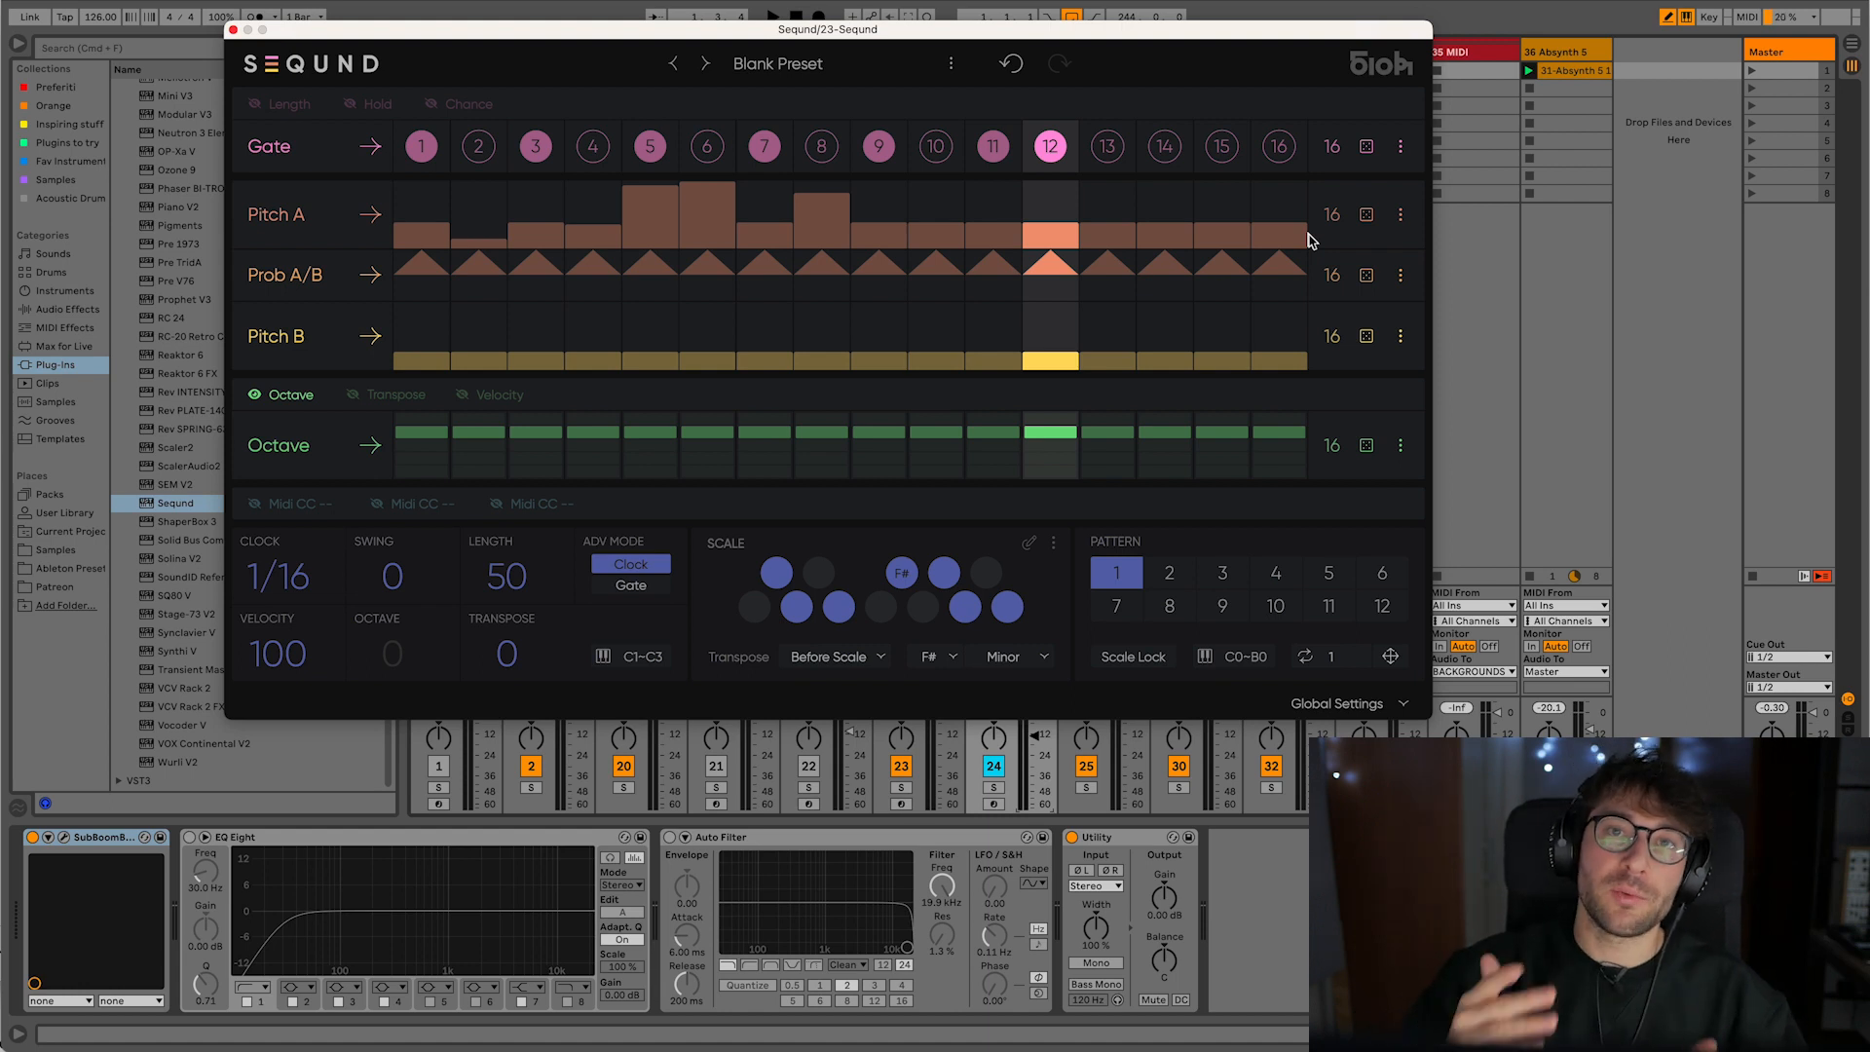
- Set Pitch A's randomization density to 21 with a range of F#1 to F#3 and randomize the lane during playback
left_click(1399, 218)
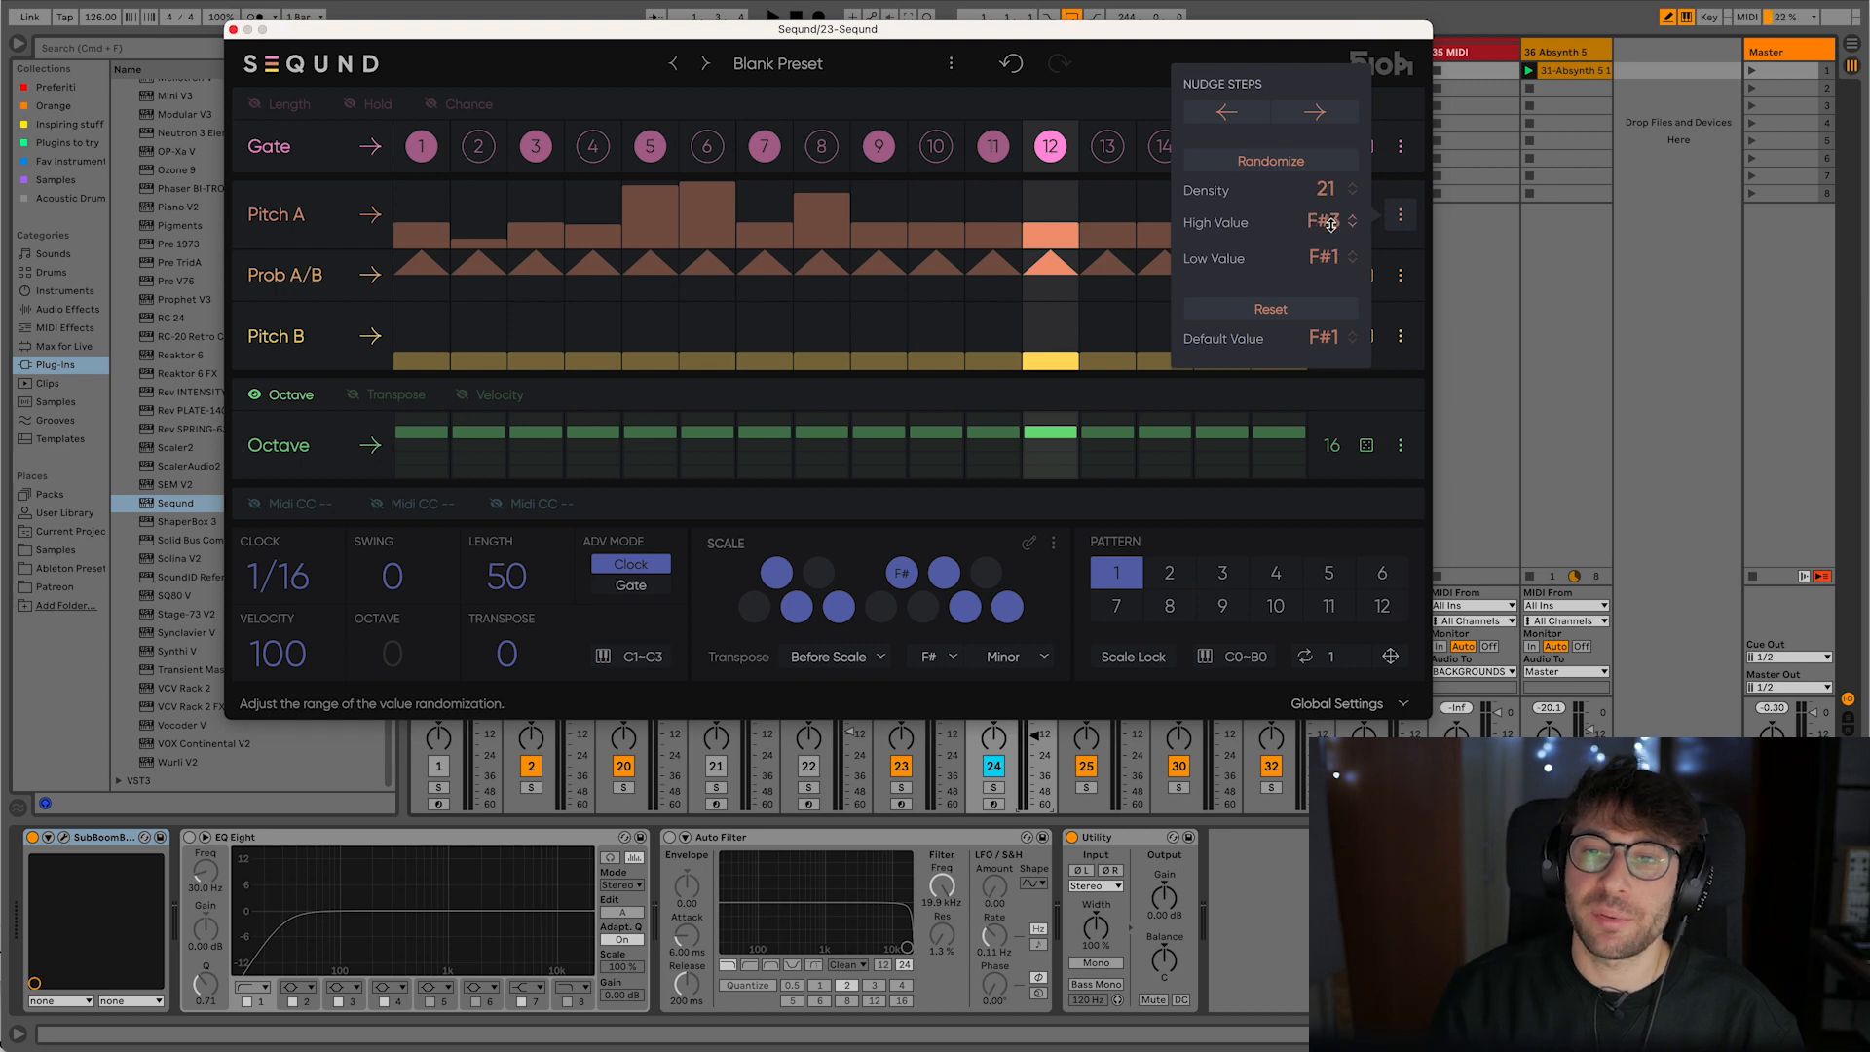
left_click(1411, 215)
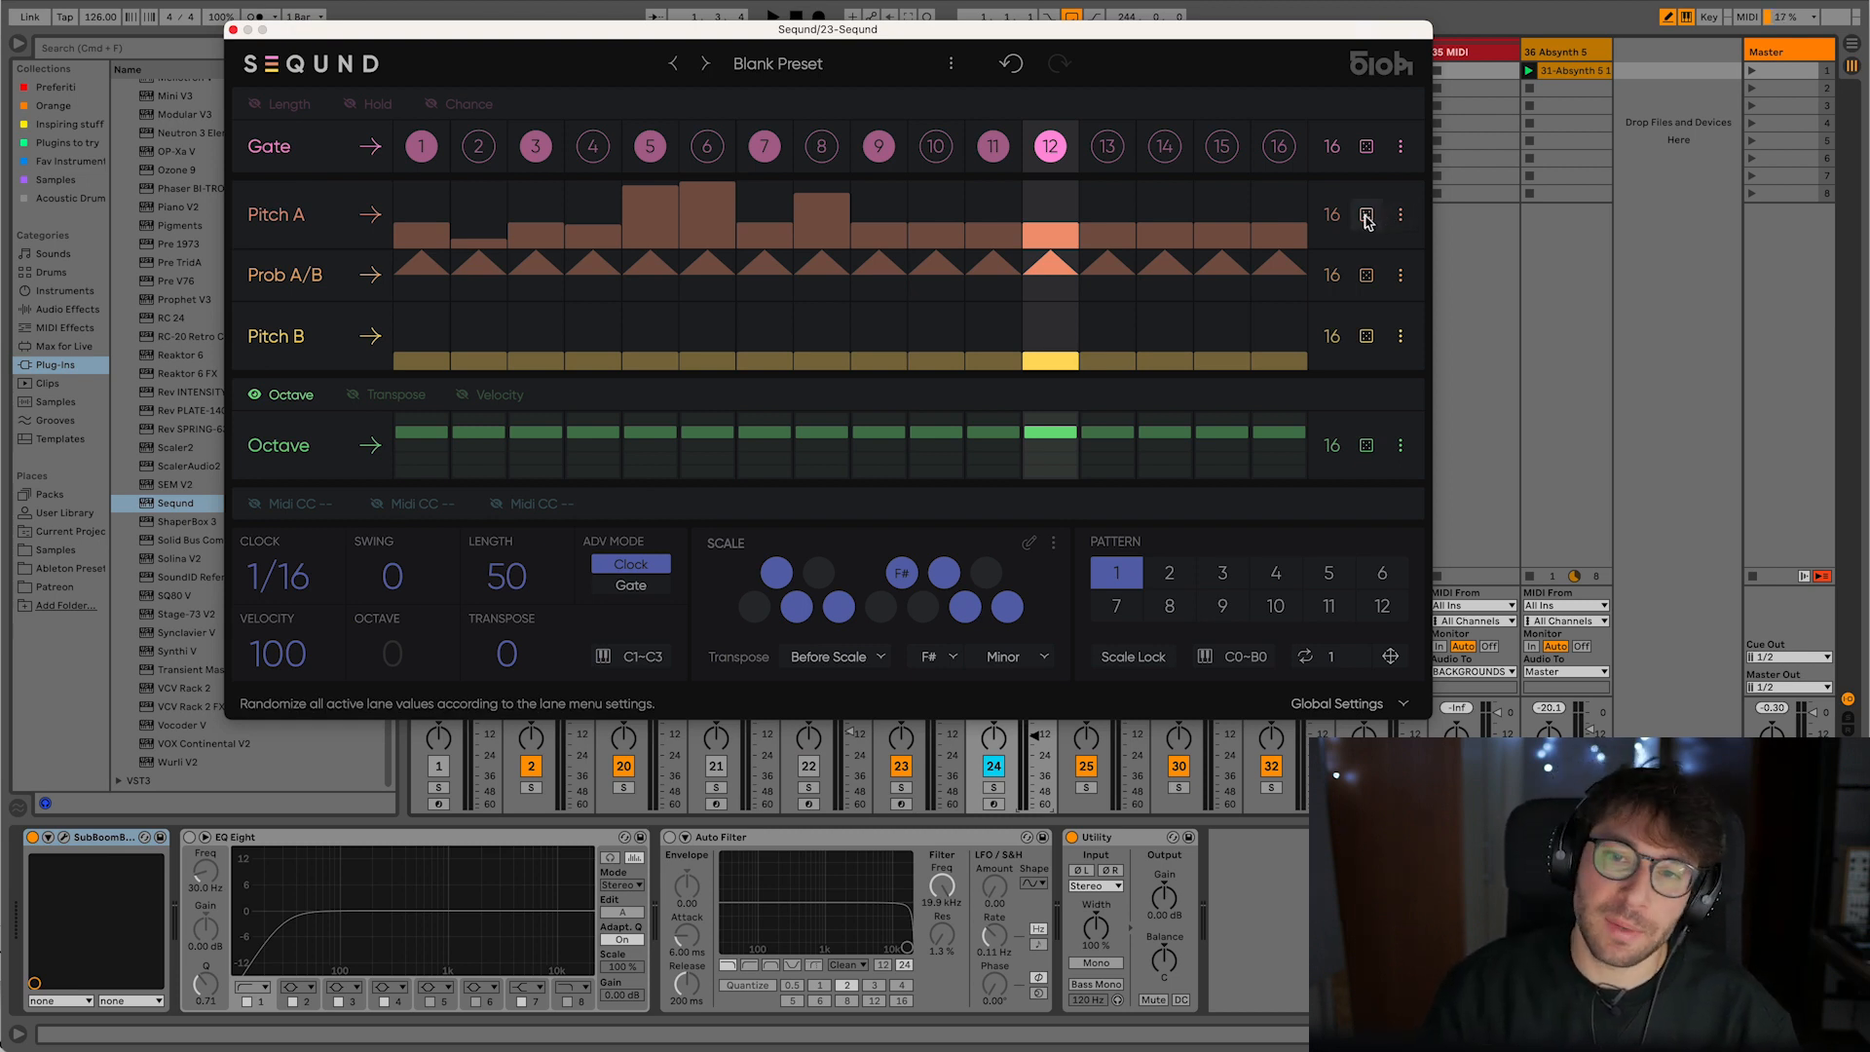
key("space")
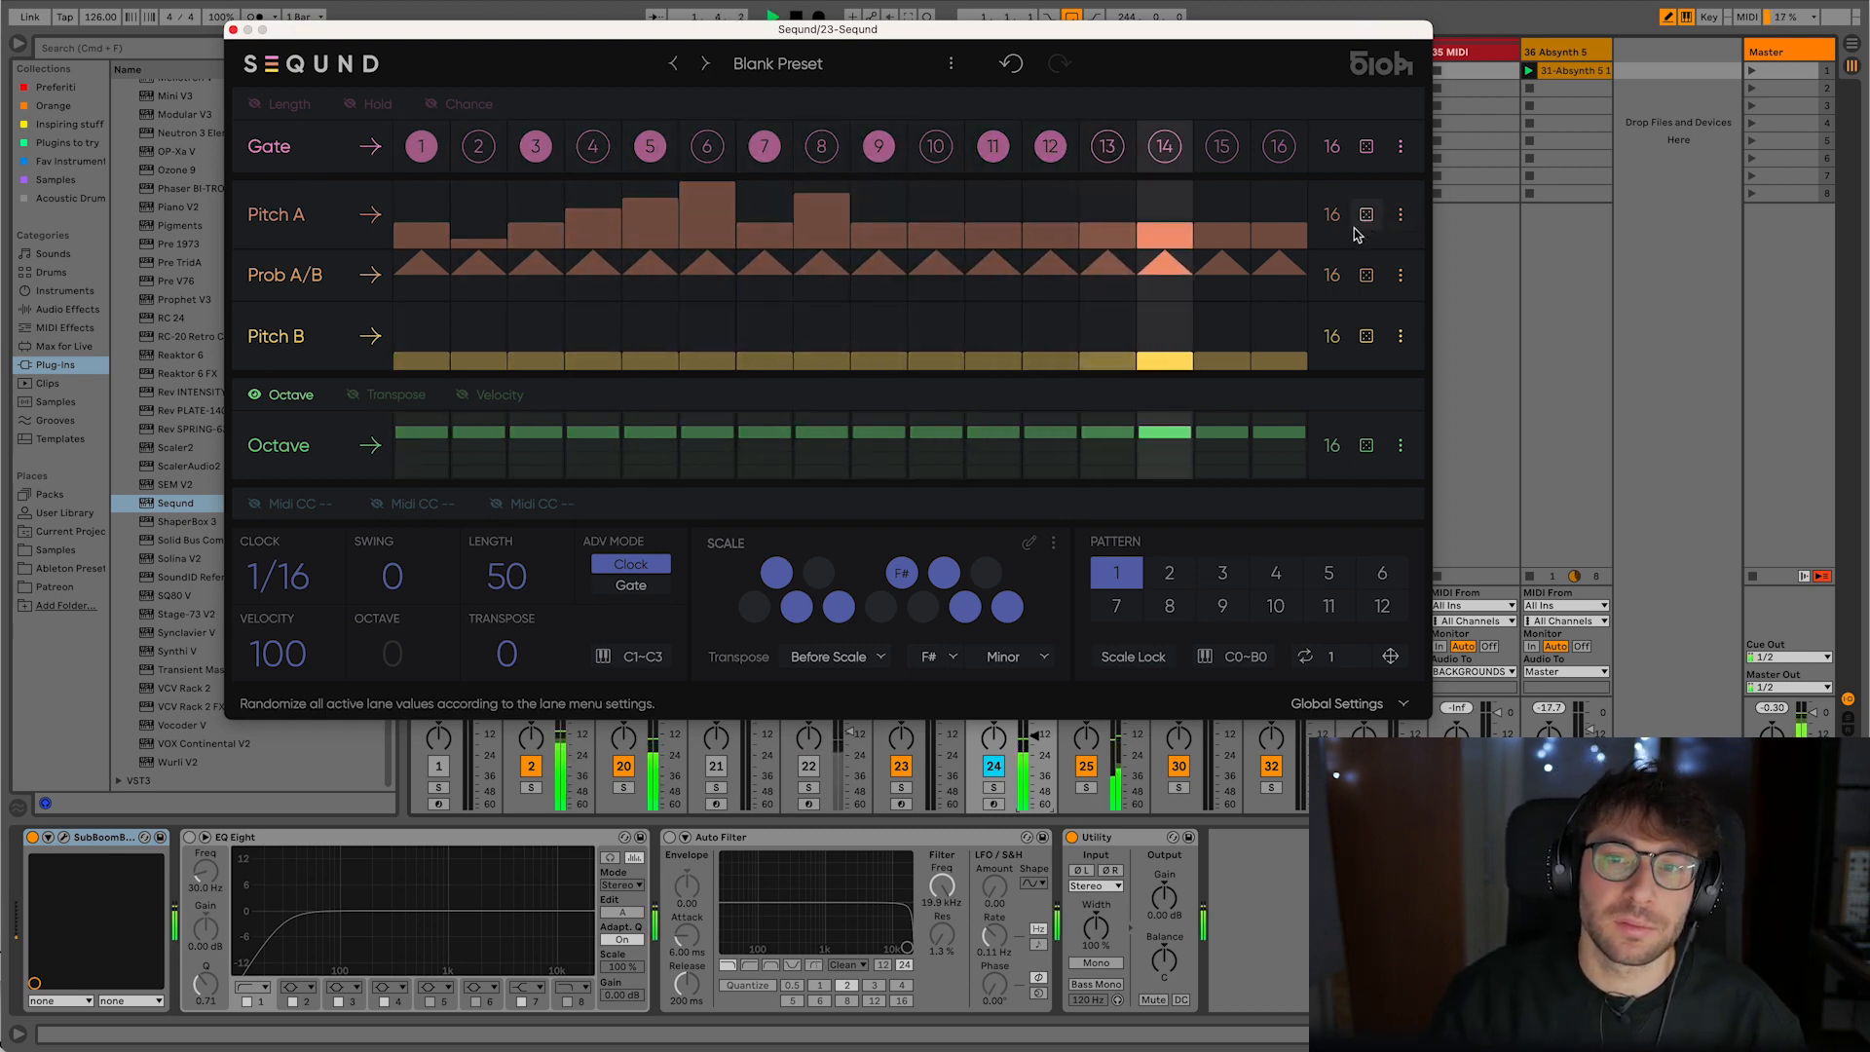
- Lower the Octave lane to 2 on steps 1, 2 and 4 through 8 while the sequence plays
left_click(407, 449)
left_click(478, 446)
left_click(593, 446)
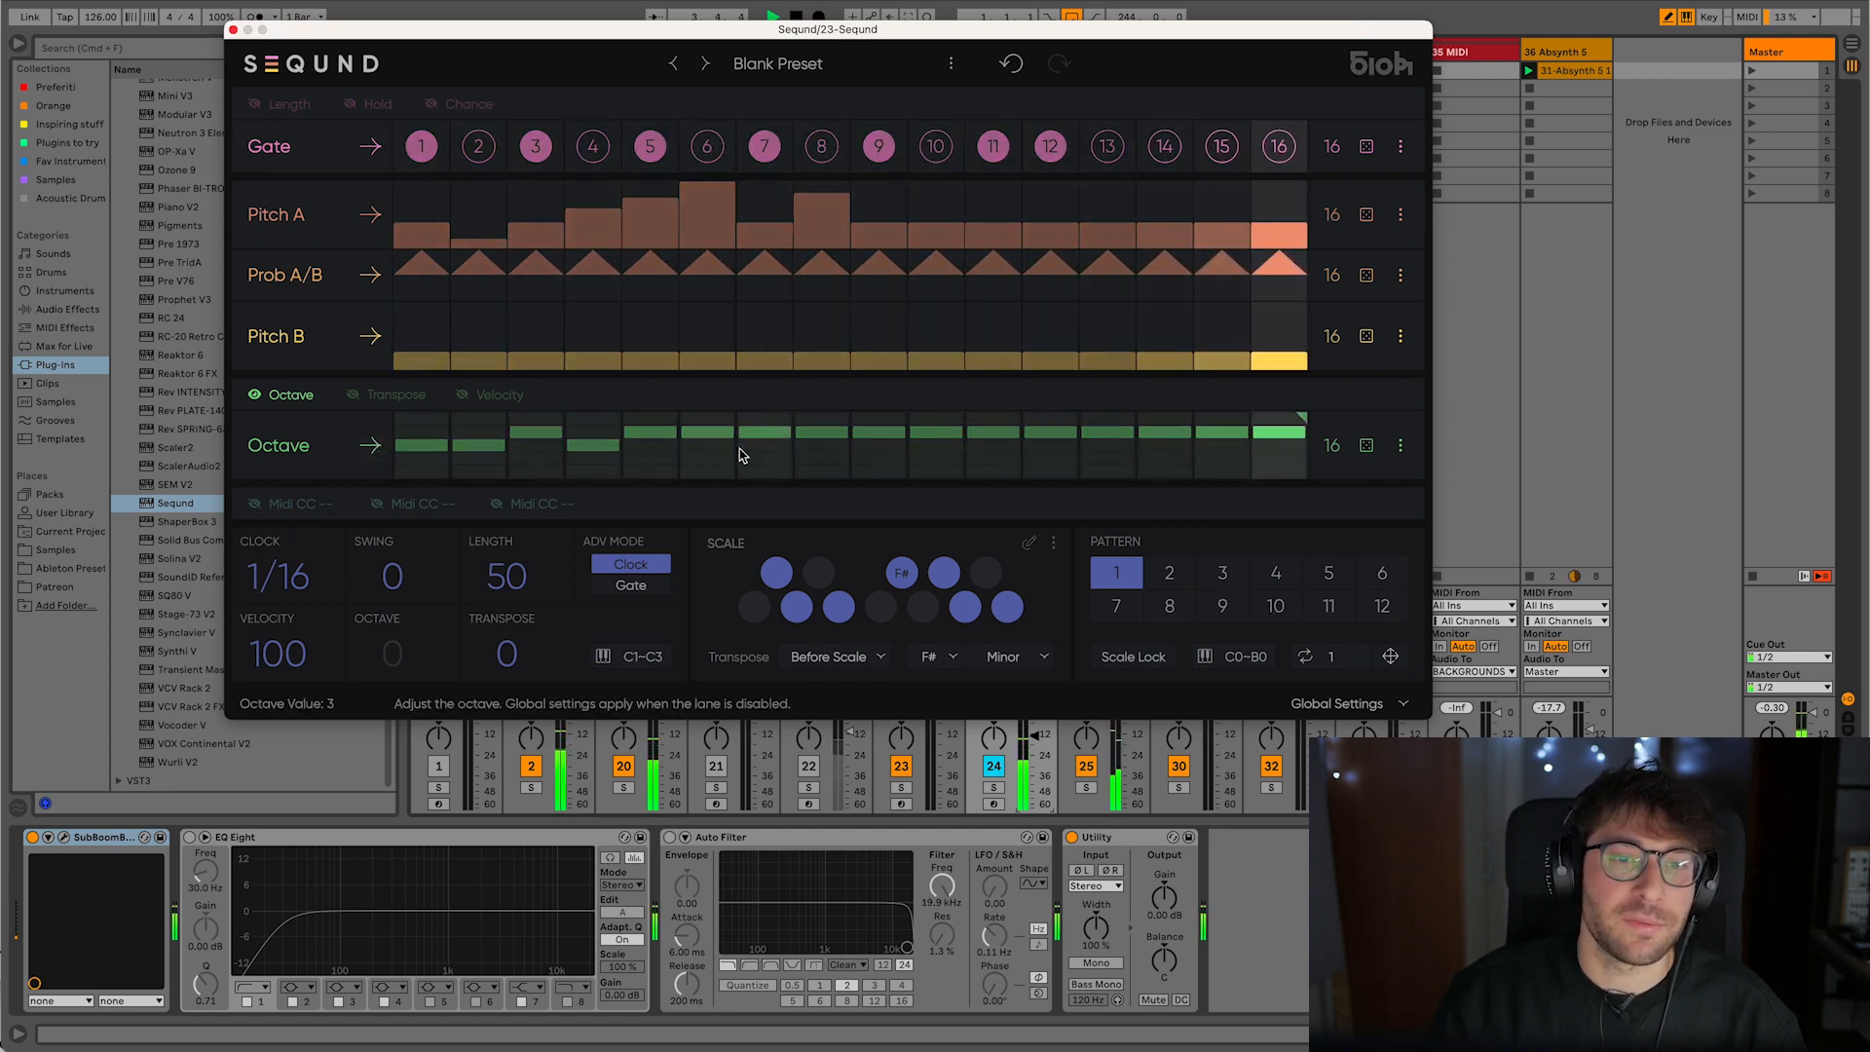
left_click(650, 446)
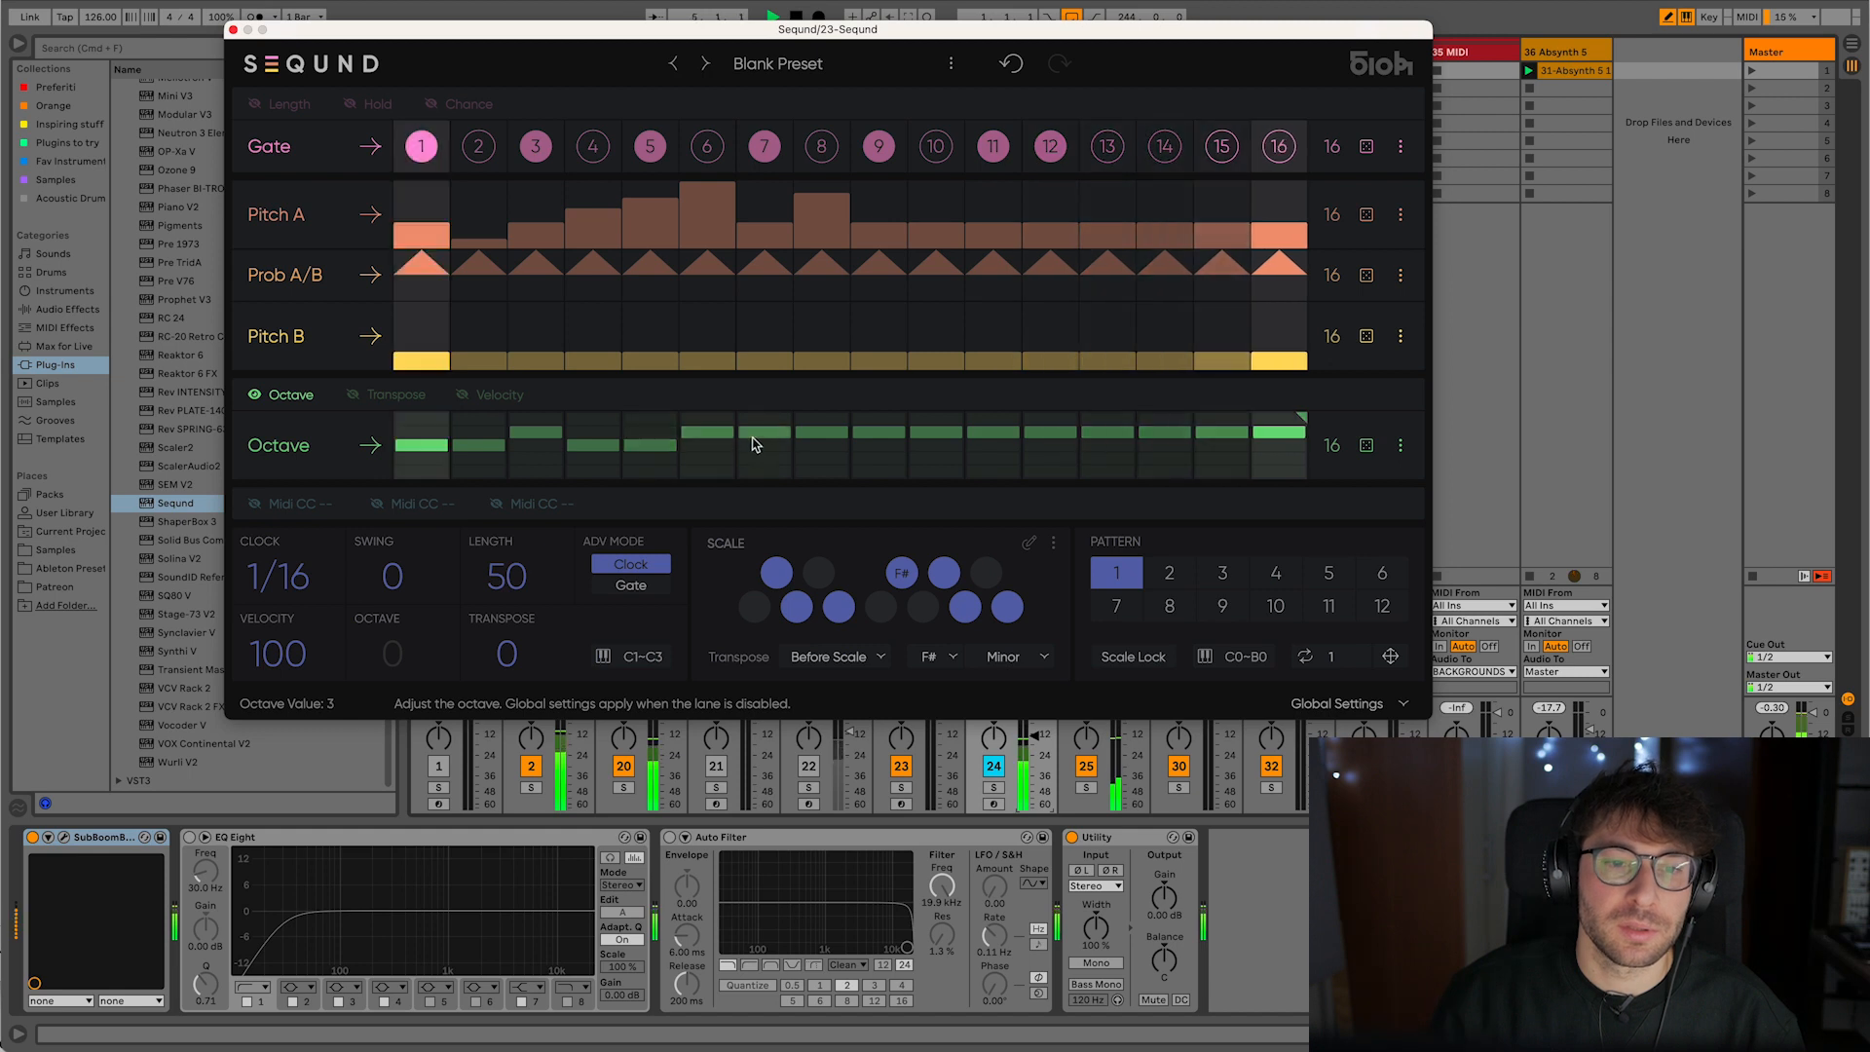
left_click(799, 450)
left_click(745, 447)
left_click(709, 447)
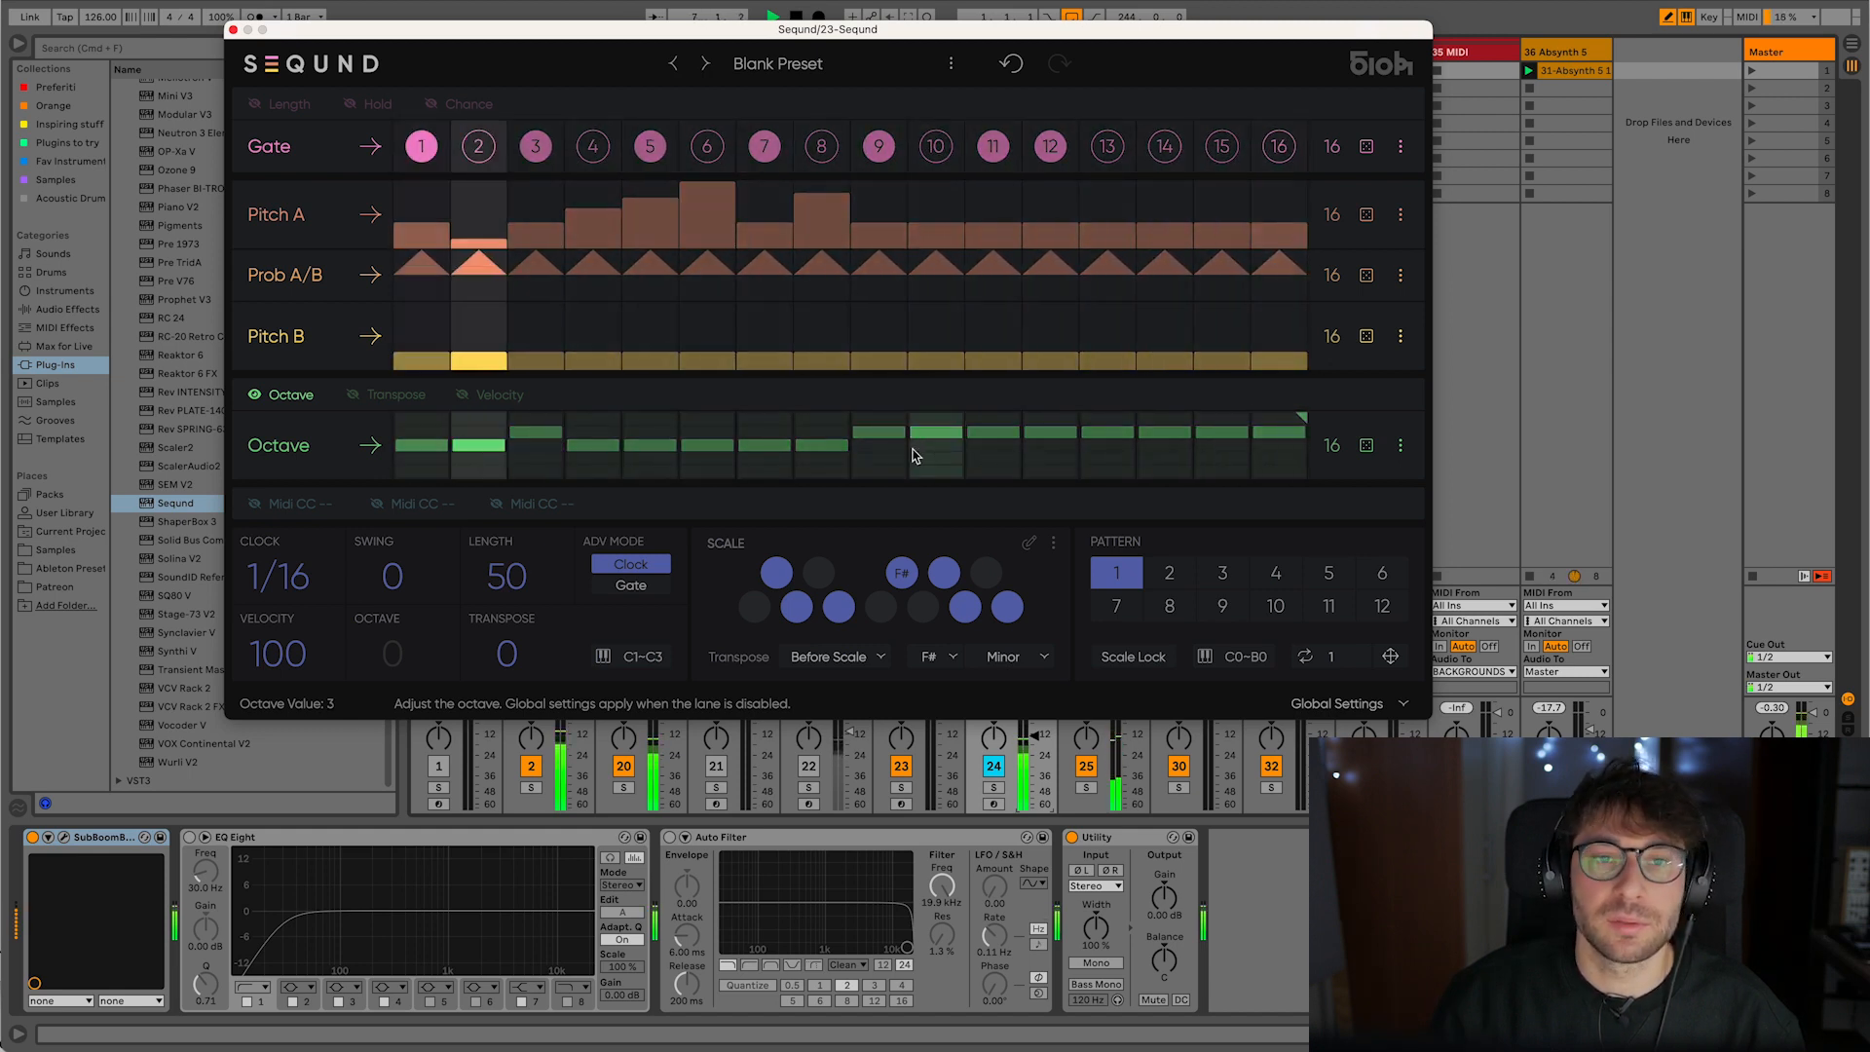
- Lower Octave steps 11 and 13 to 2 and audition track 24 briefly in solo
left_click(1083, 454)
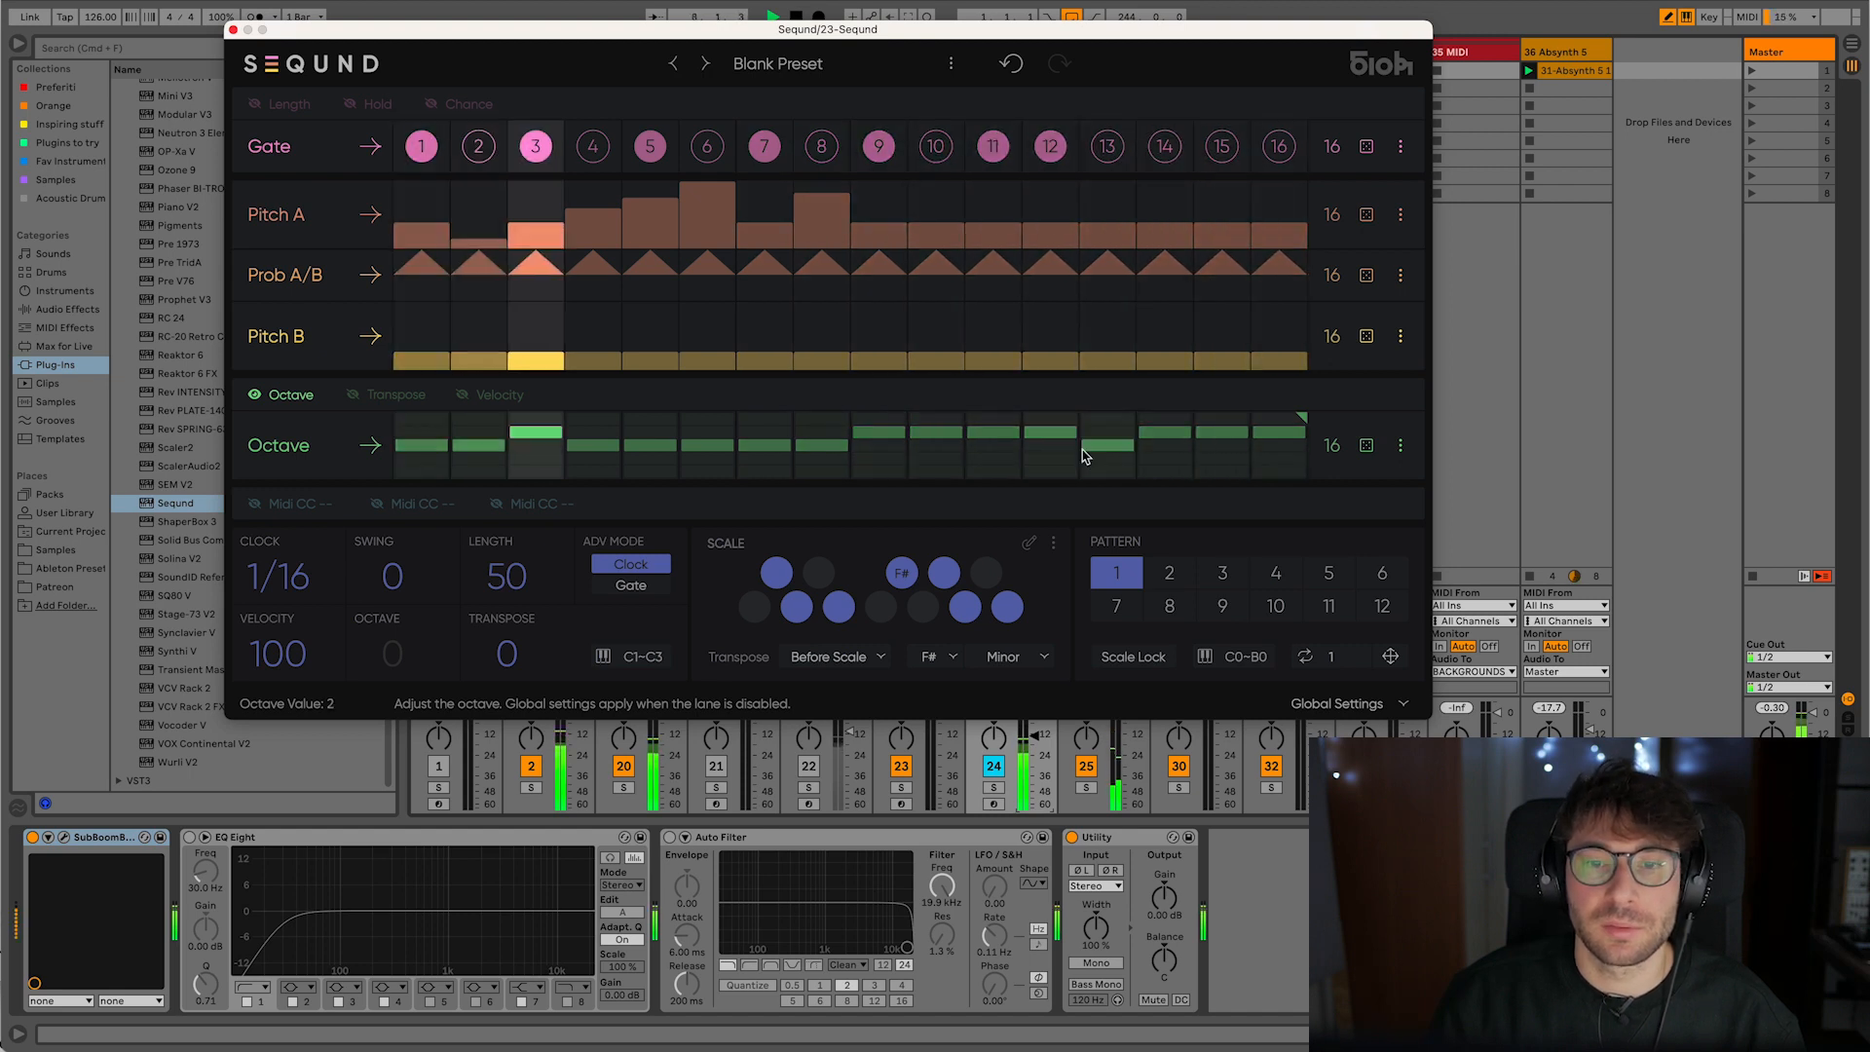
left_click(998, 453)
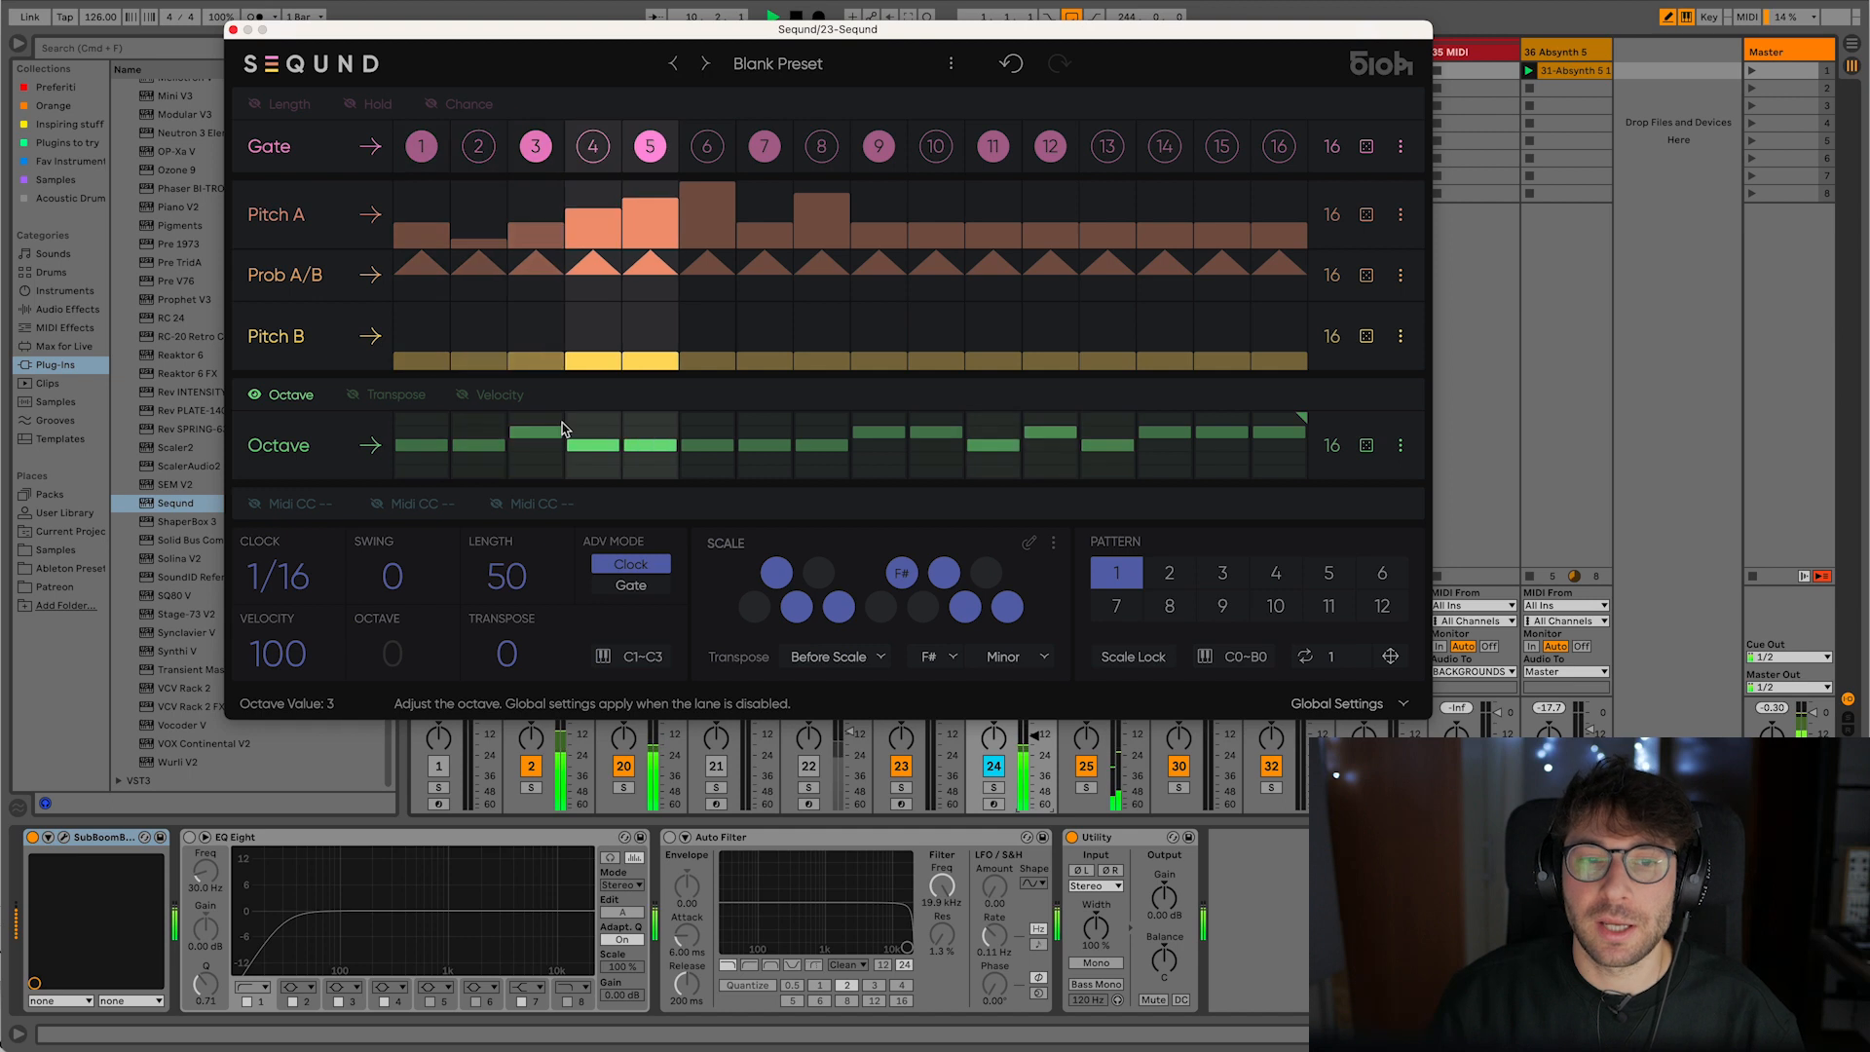
left_click(992, 789)
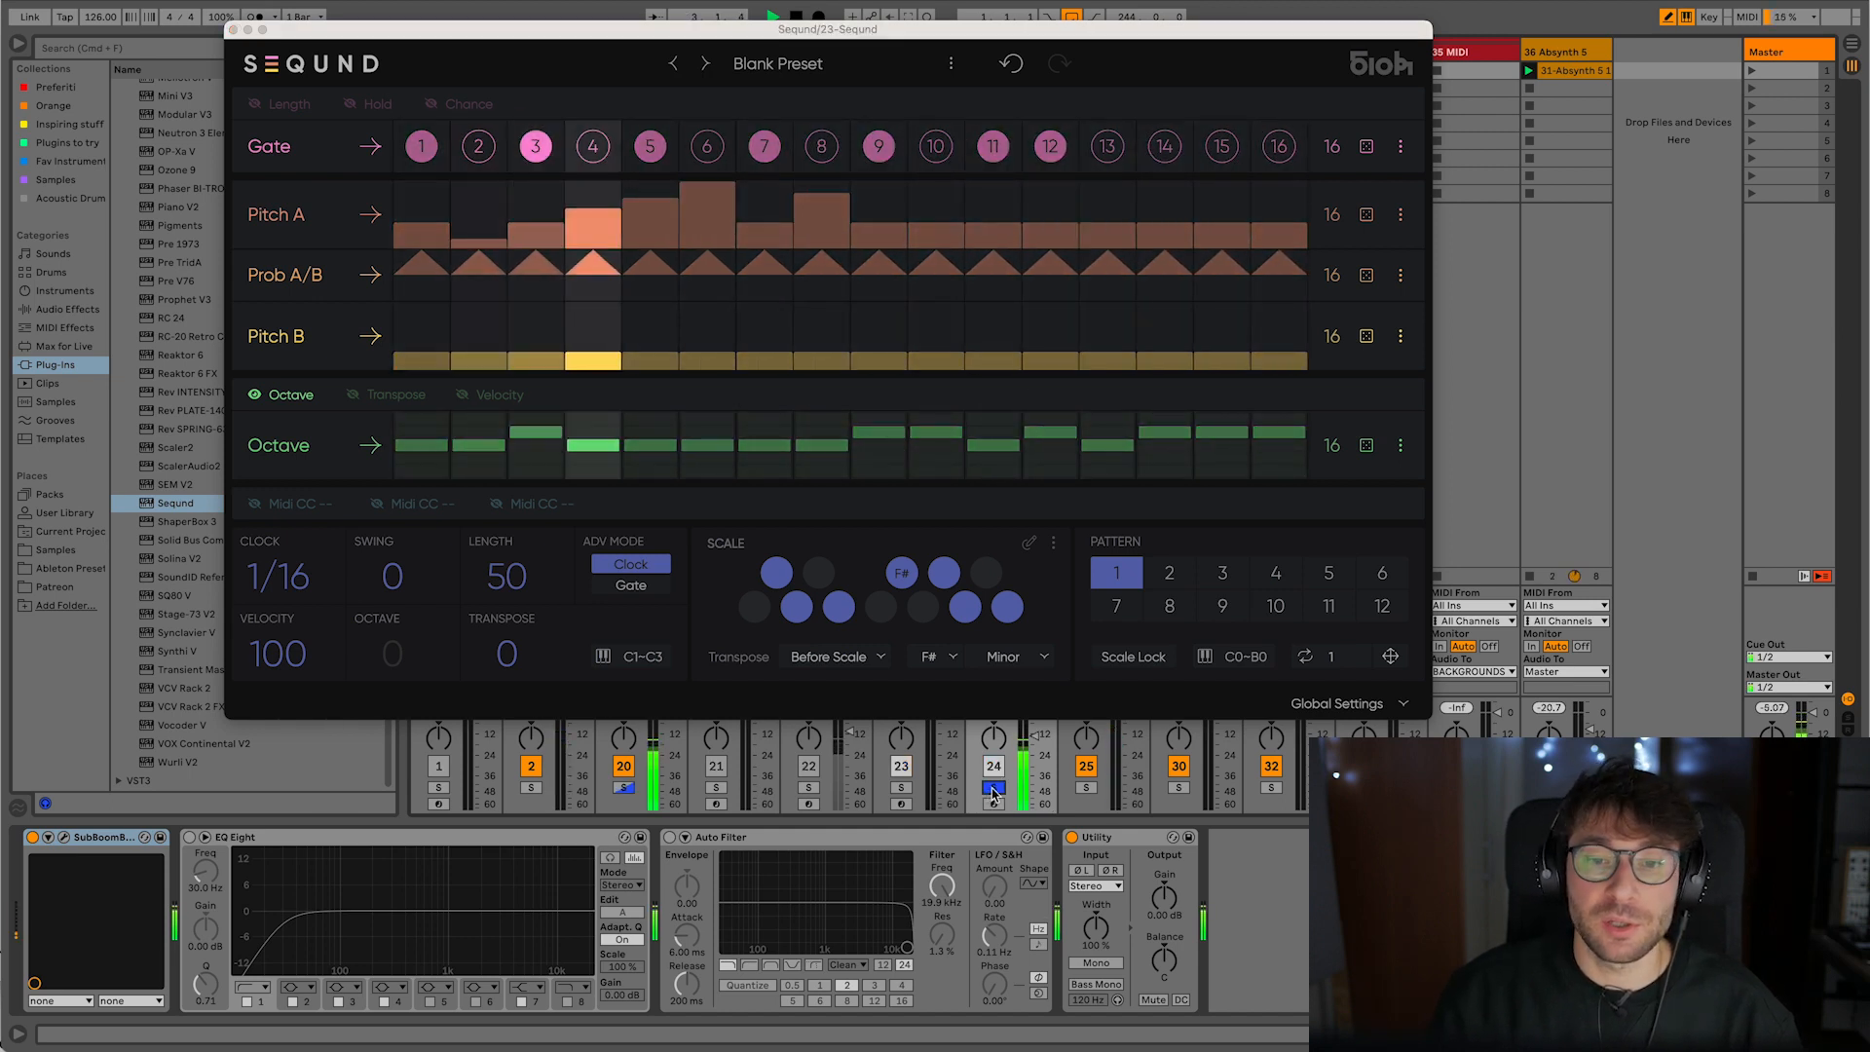
left_click(991, 790)
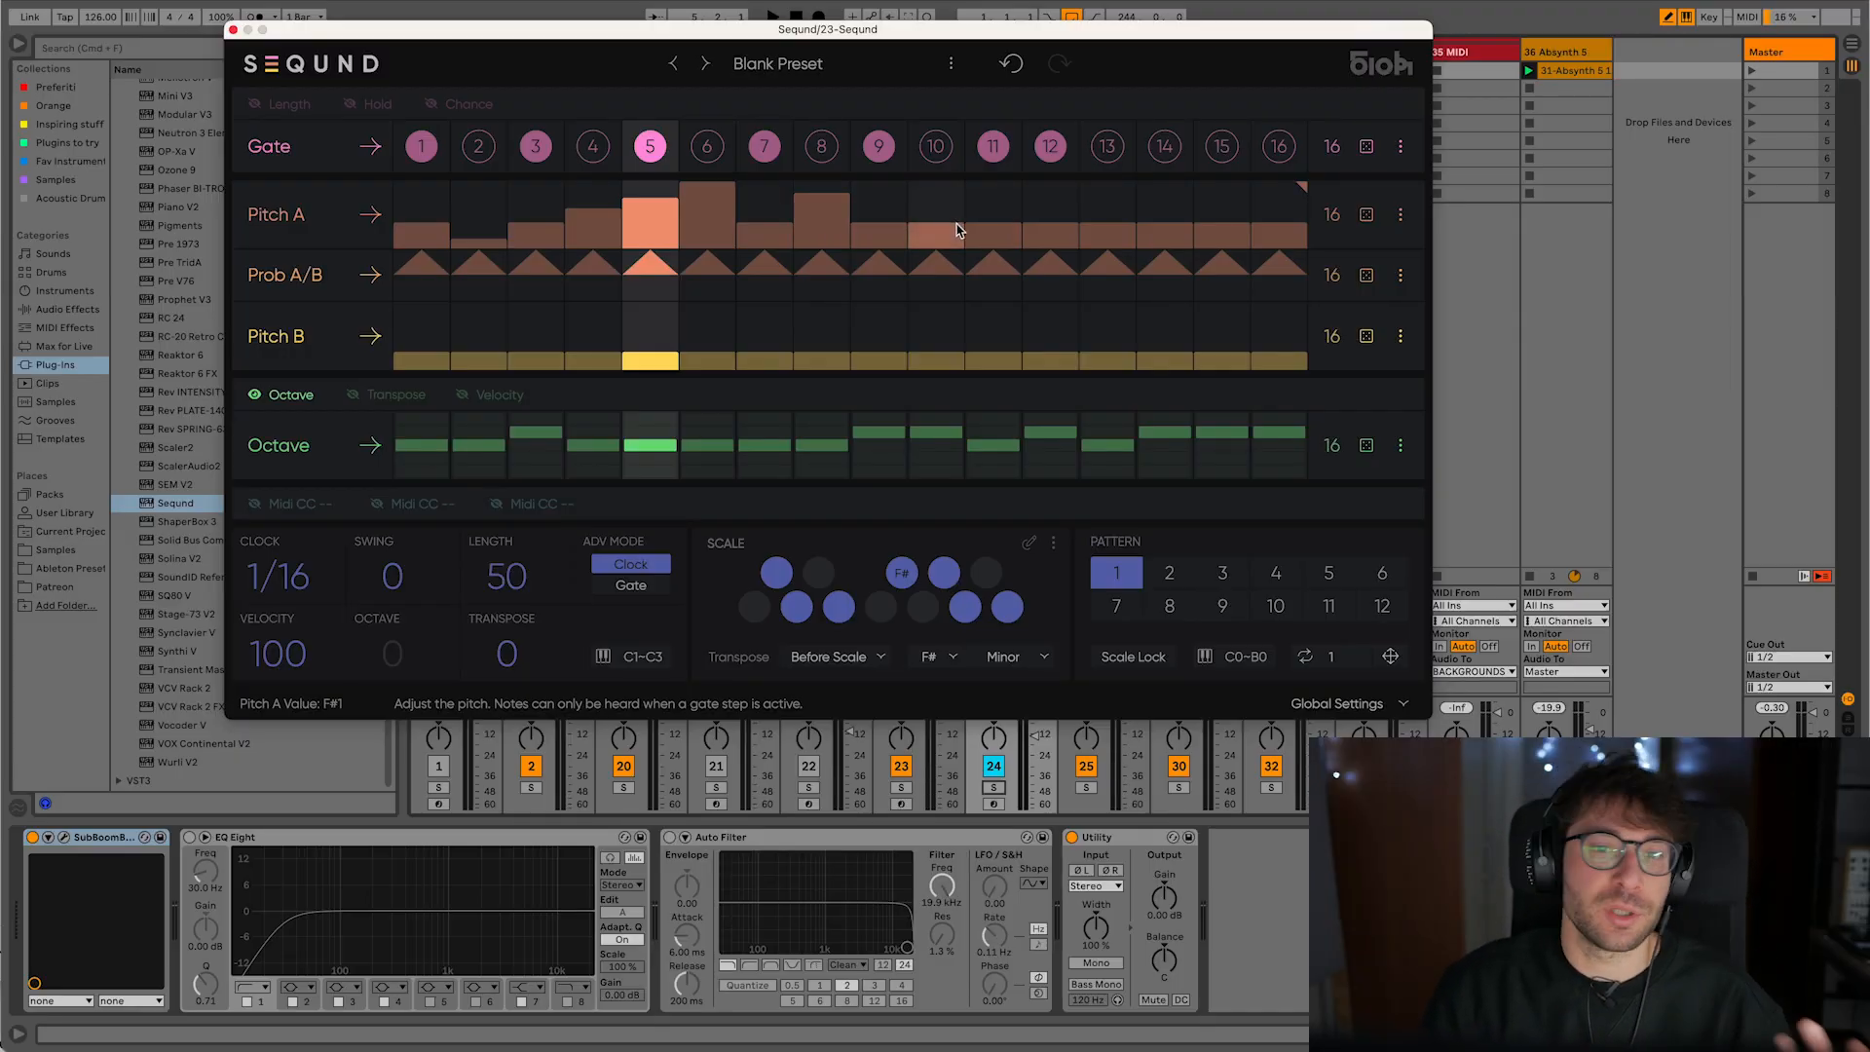
- Draw varied pitches on Pitch A steps 10 to 15 and return steps 11 and 12 to the default F#1
mouse_move(967, 195)
left_mouse_down()
mouse_move(1246, 222)
mouse_move(1023, 234)
left_mouse_up()
key("space")
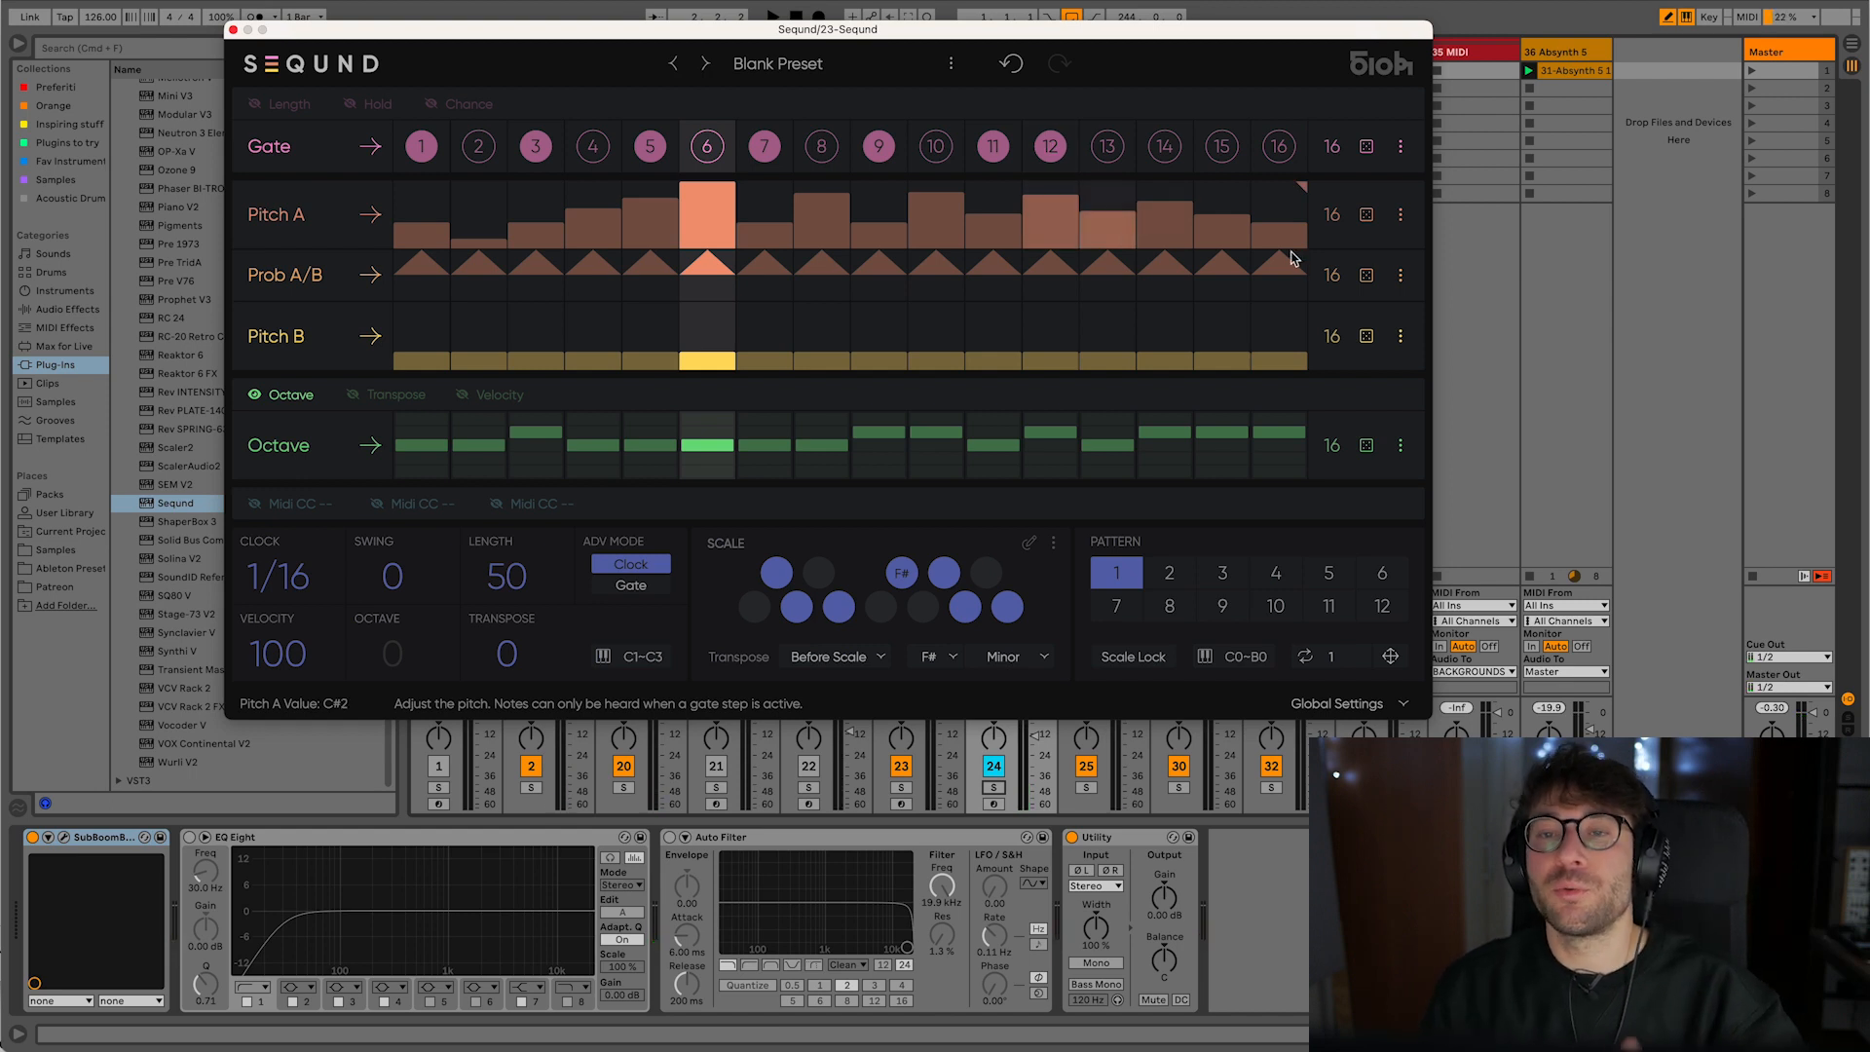
left_click(1400, 215)
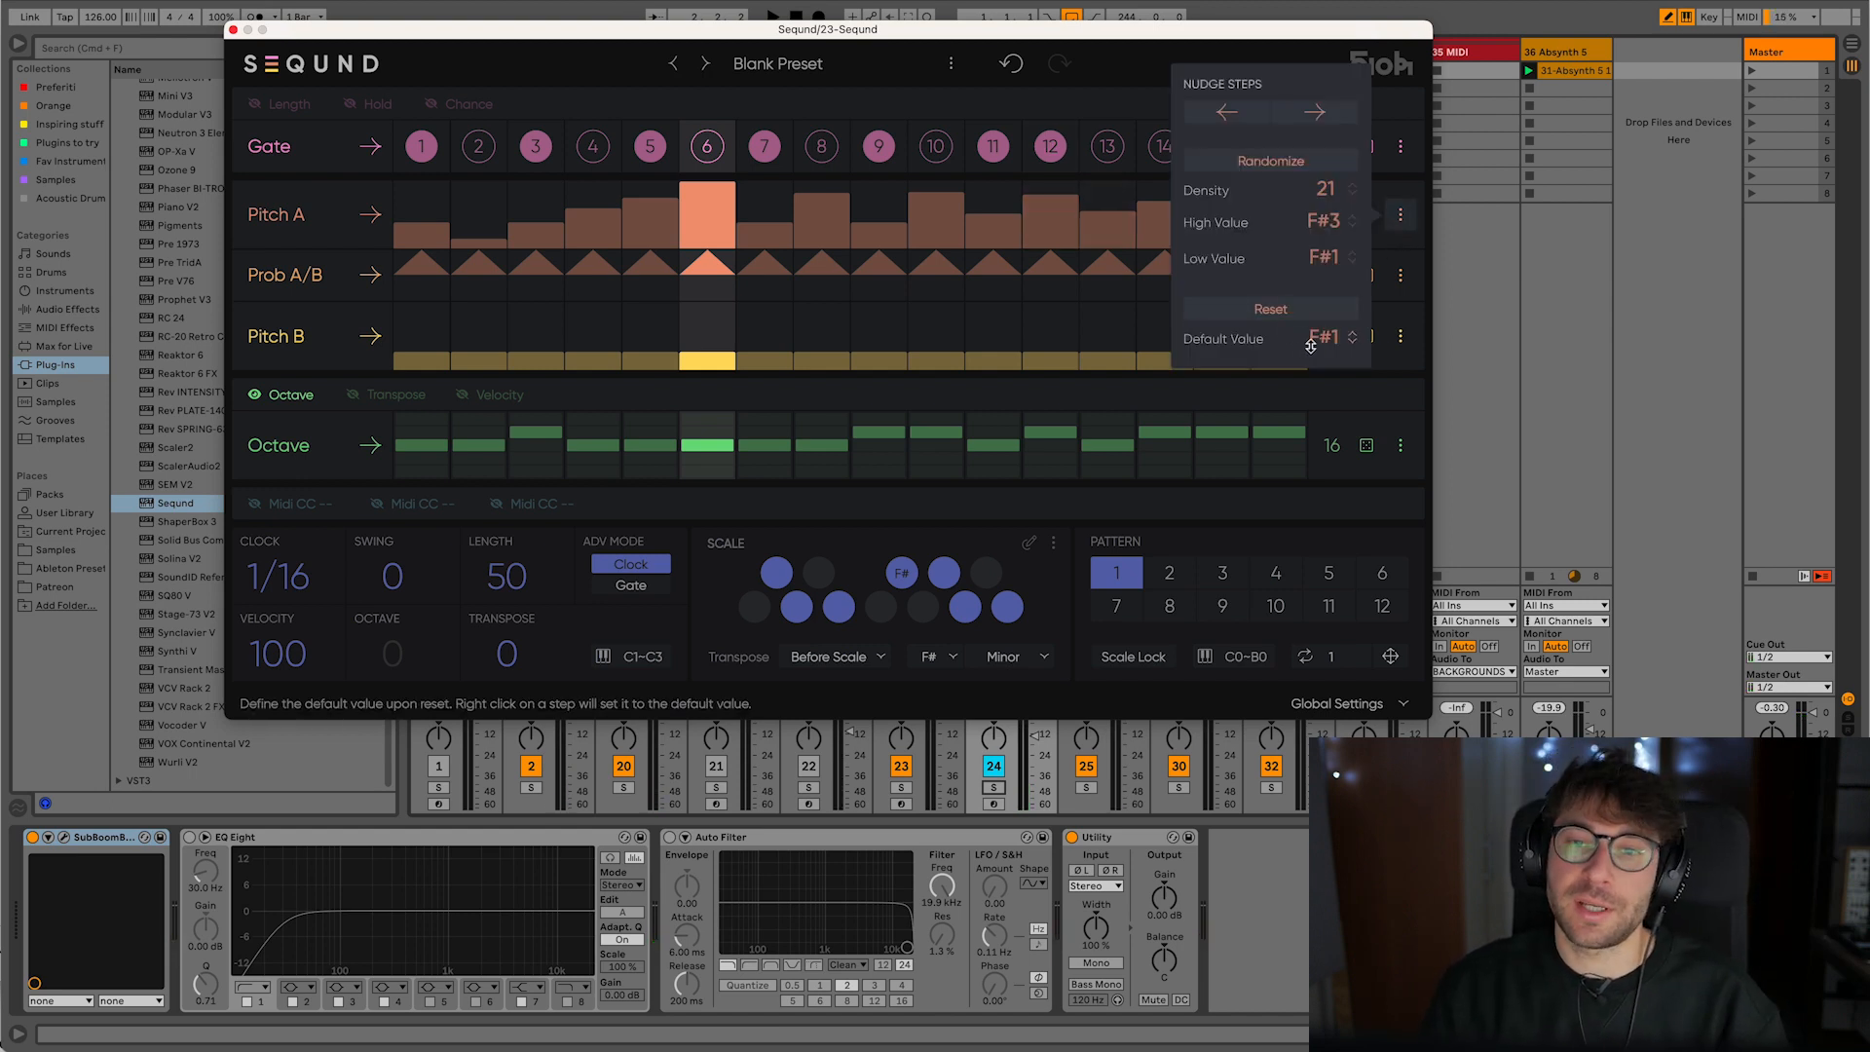
left_click(1395, 220)
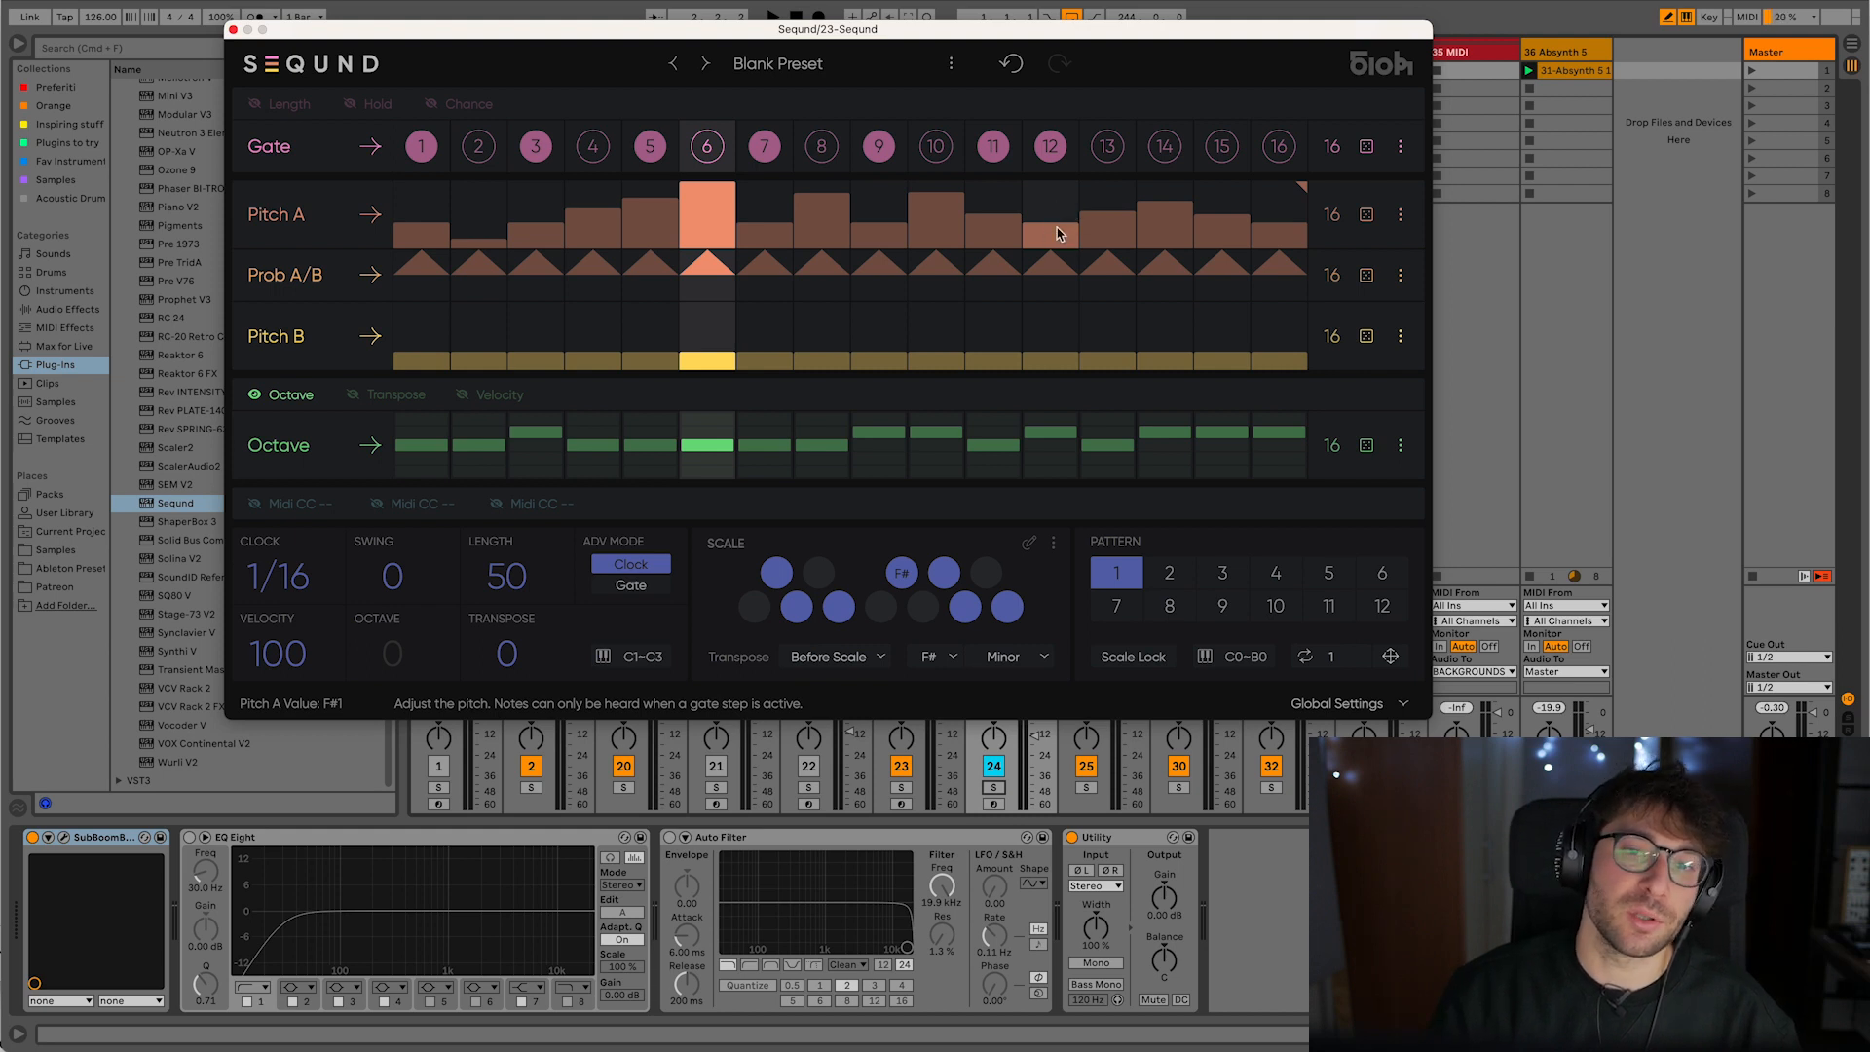
key("space")
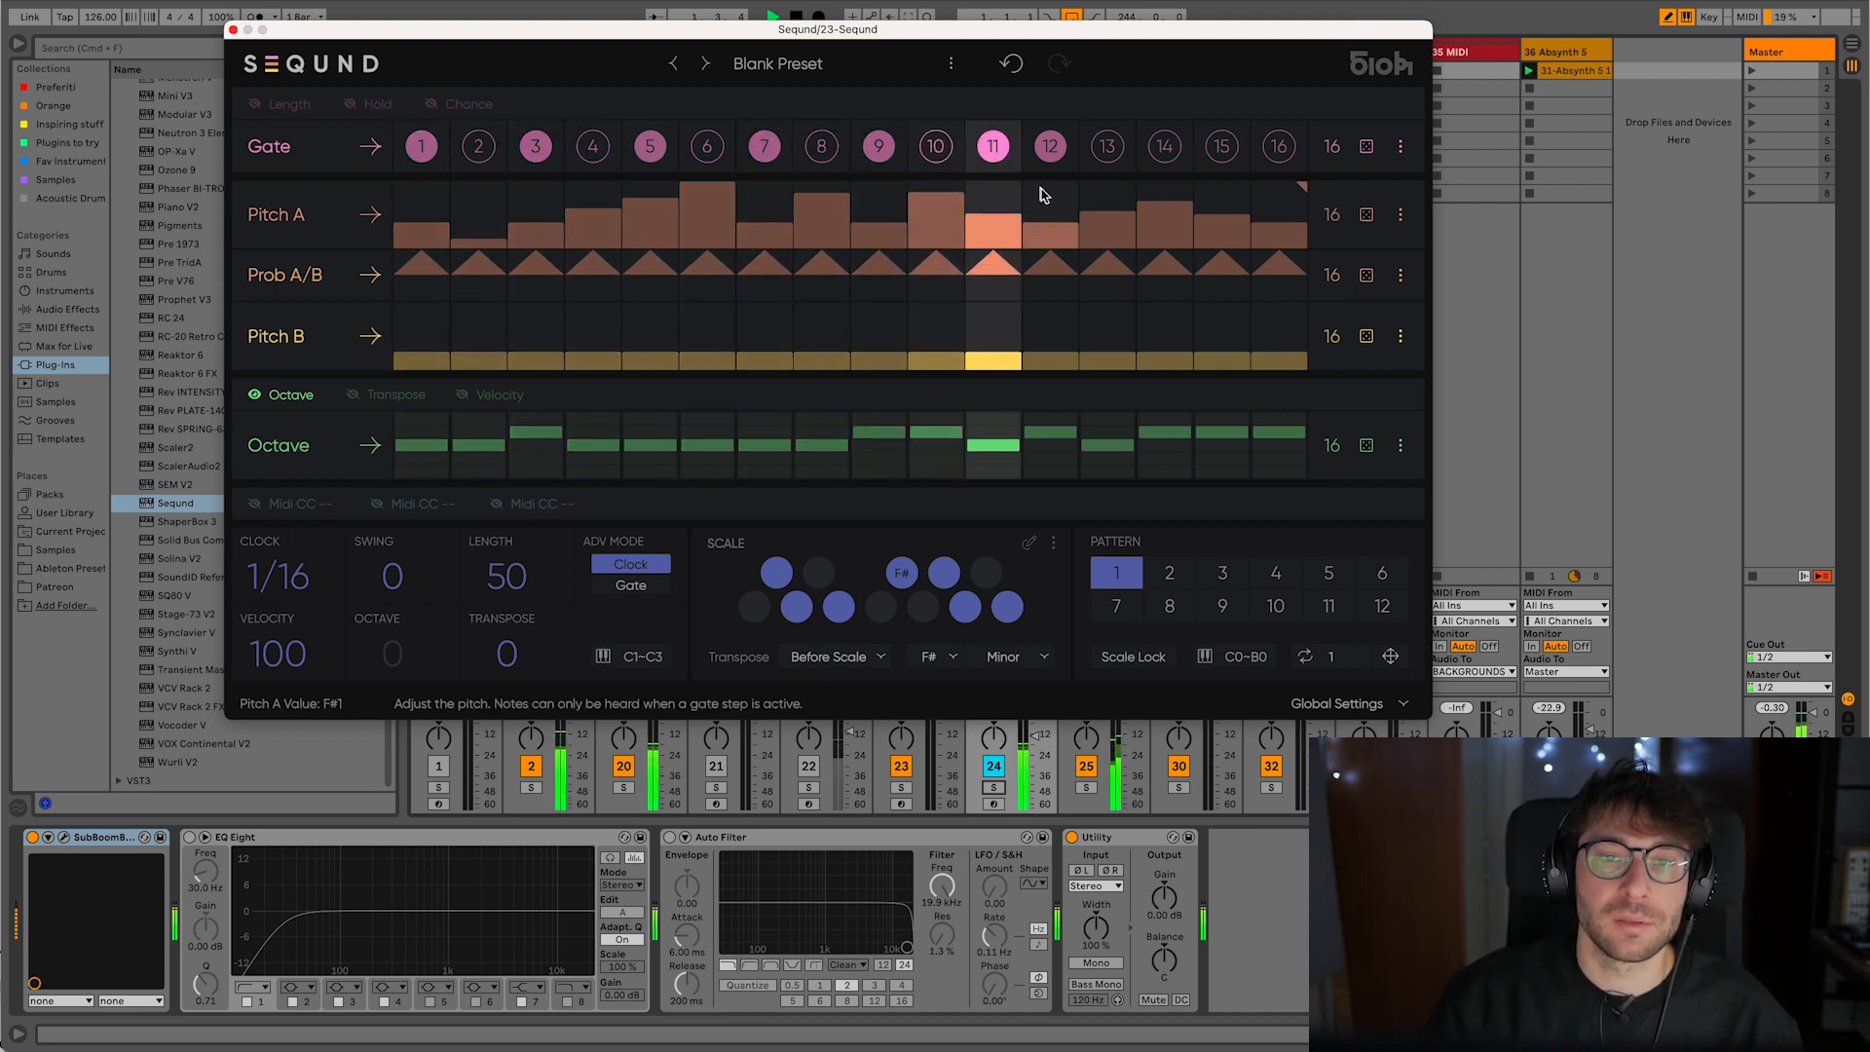
left_click_drag(1004, 227, 1004, 237)
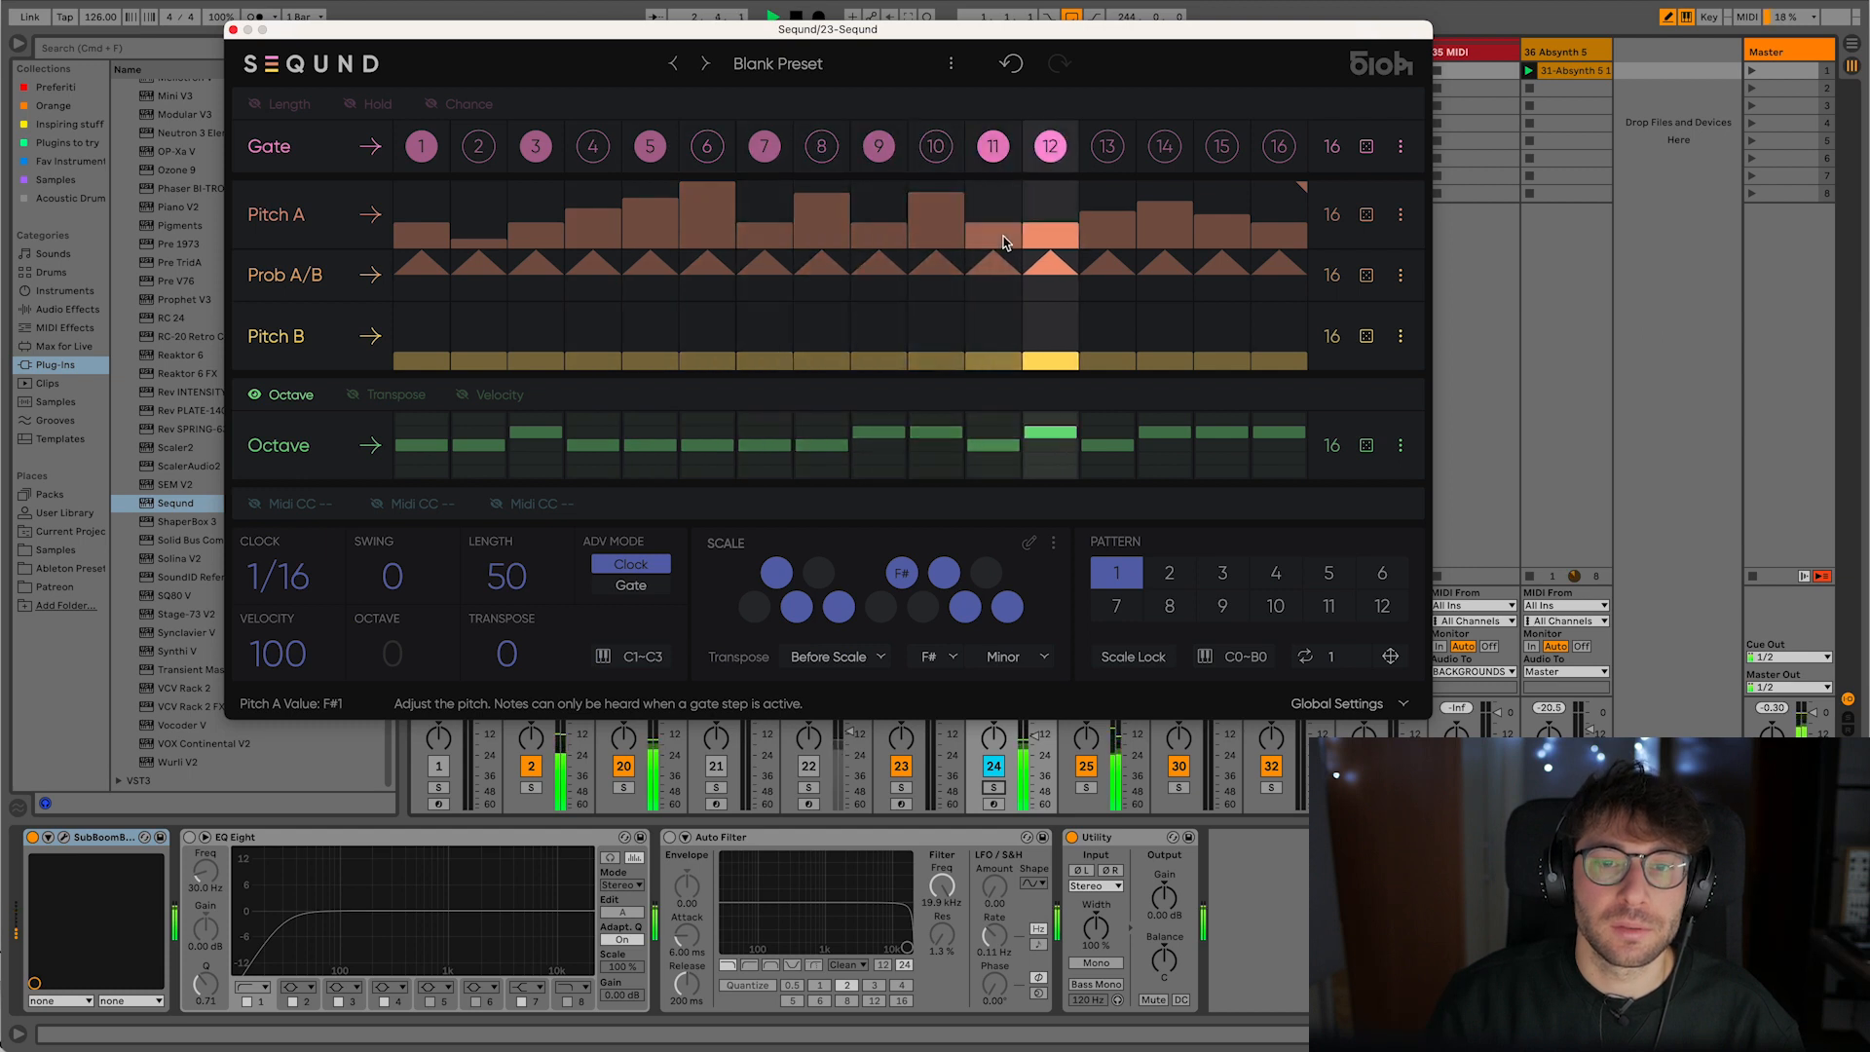
- Enable Gate step 15 with its Pitch A at F#1 and its octave at 2
left_click(1224, 146)
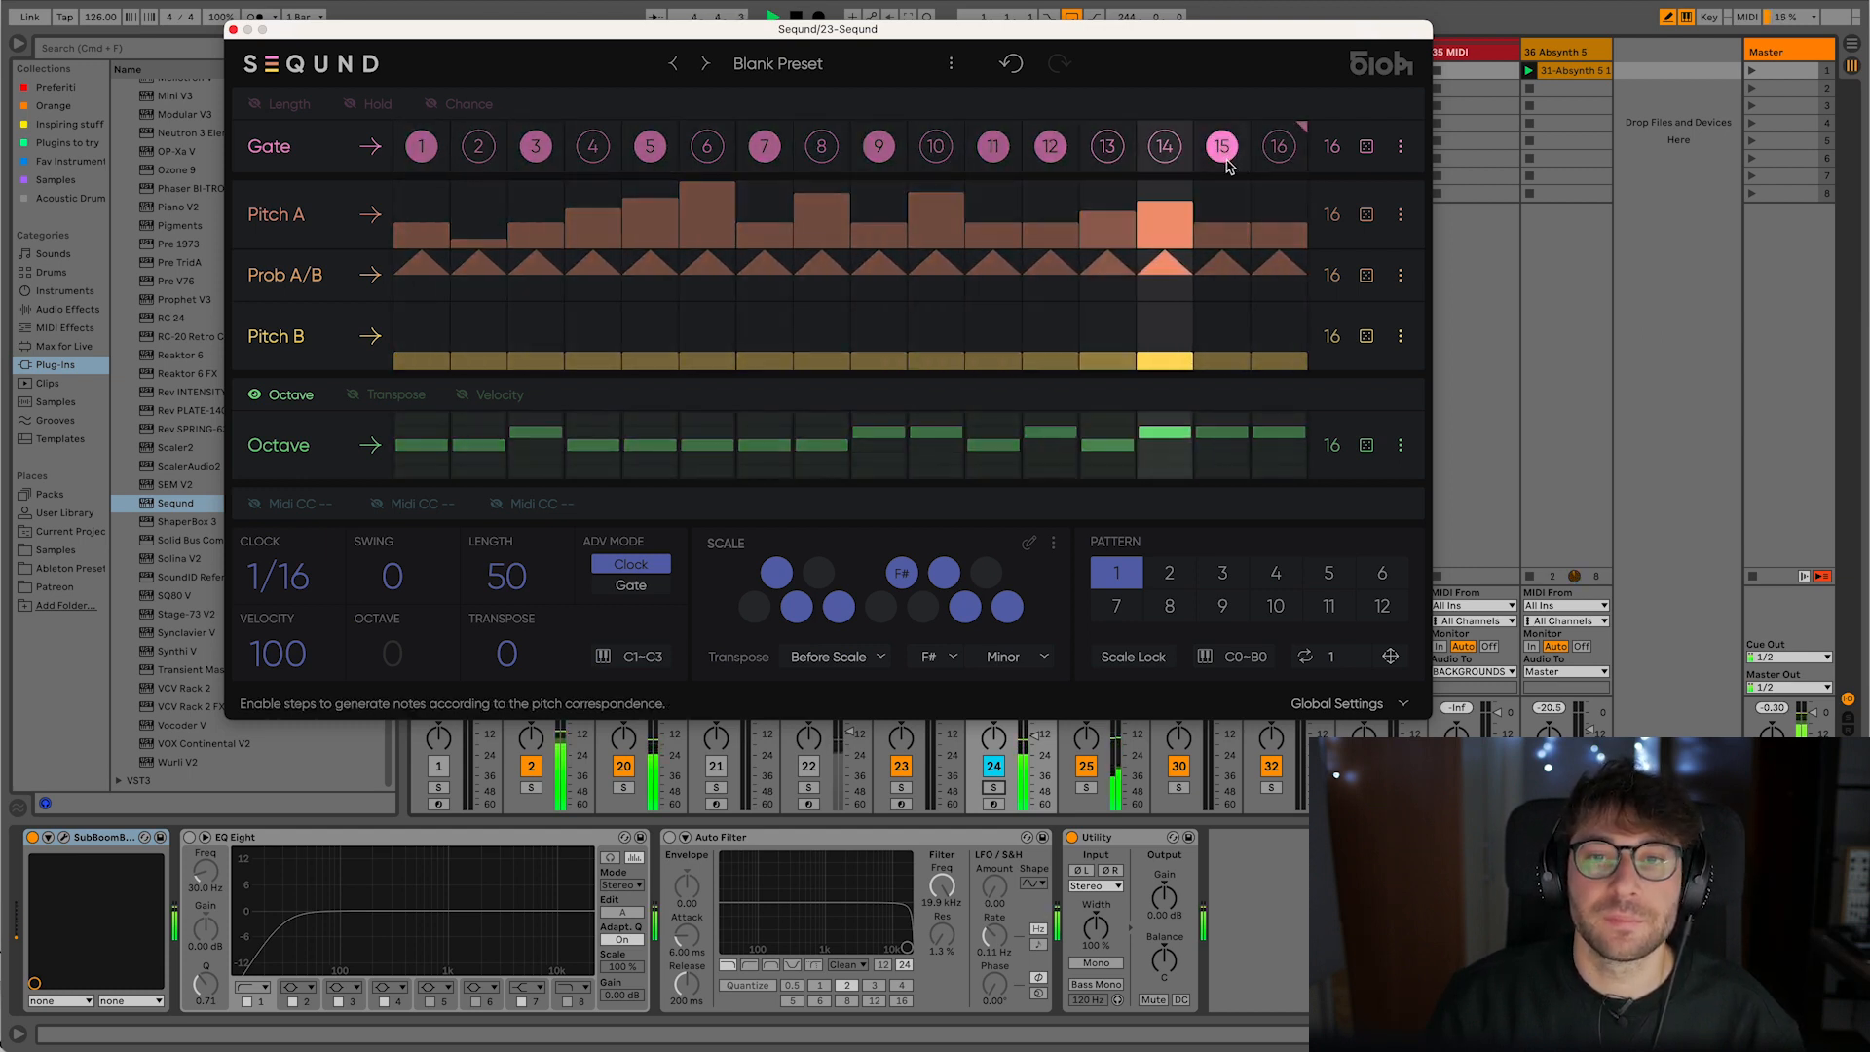
left_click(1220, 447)
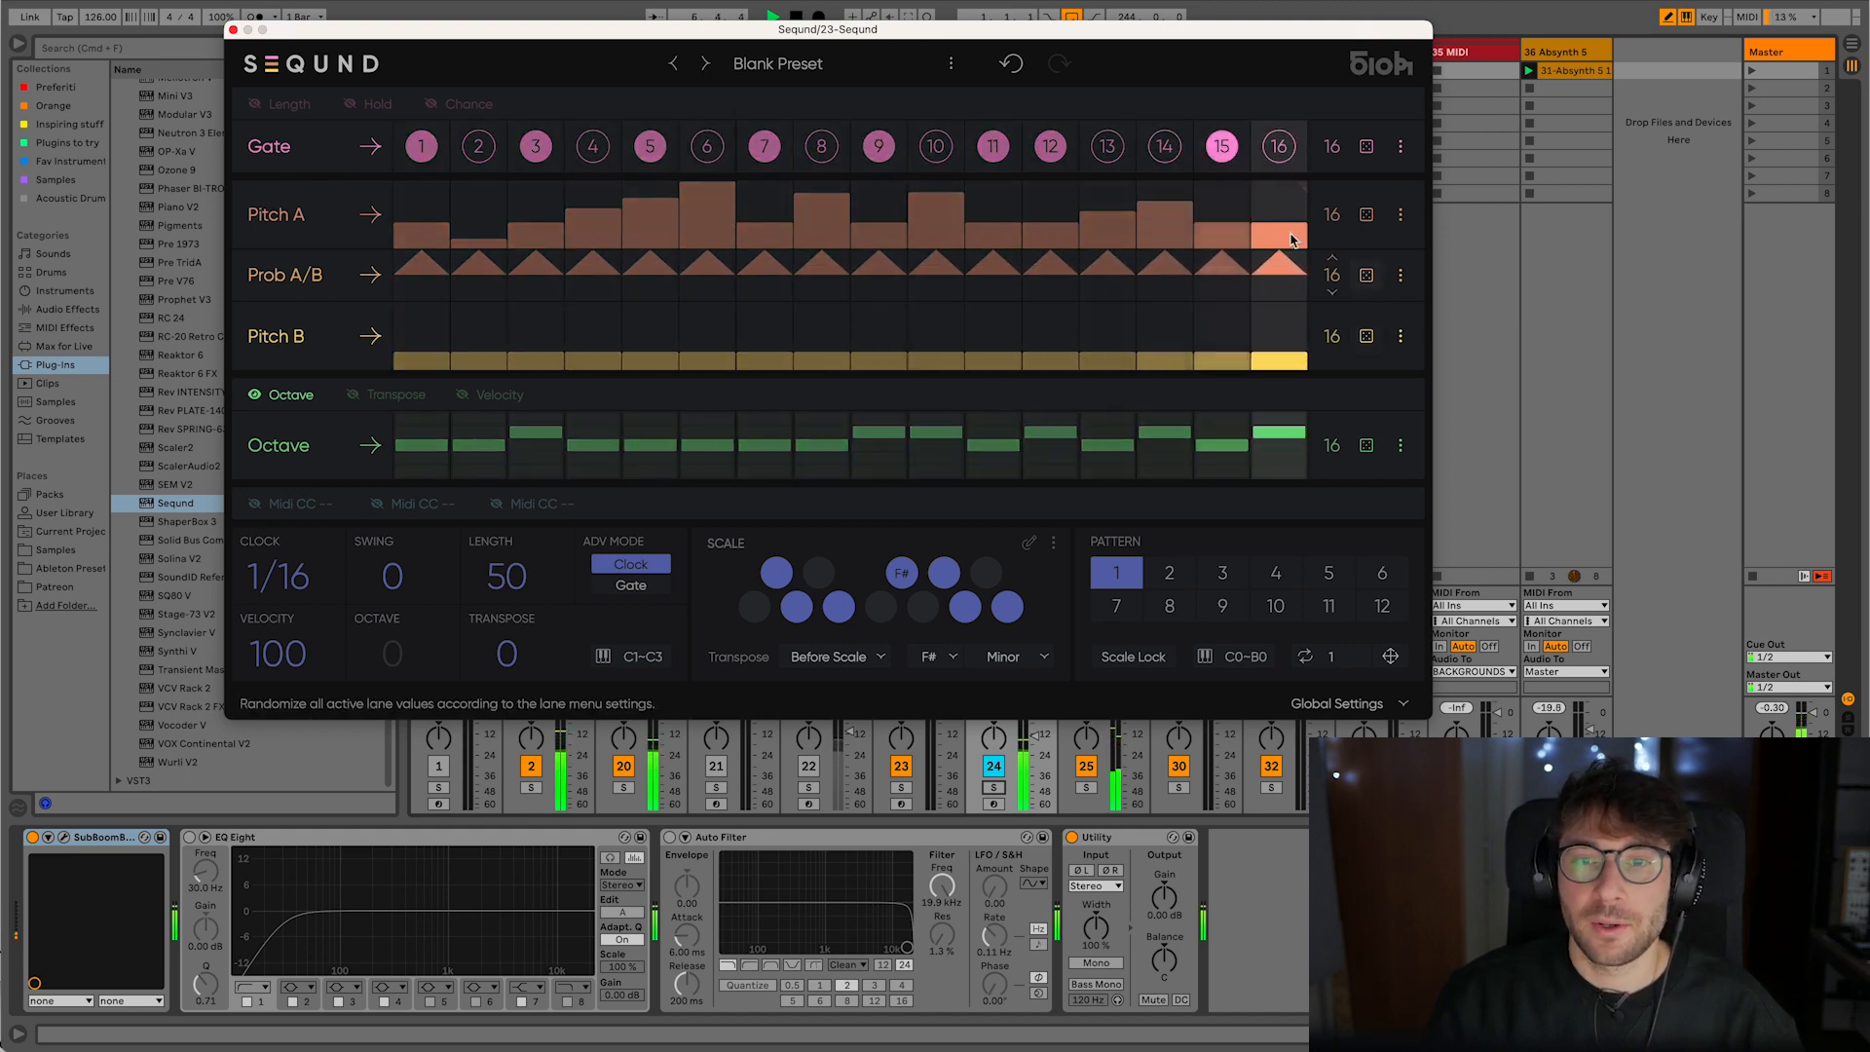
- Reset the Pitch B lane to F#1, set its randomization density to 80 and randomize it
left_click(1399, 339)
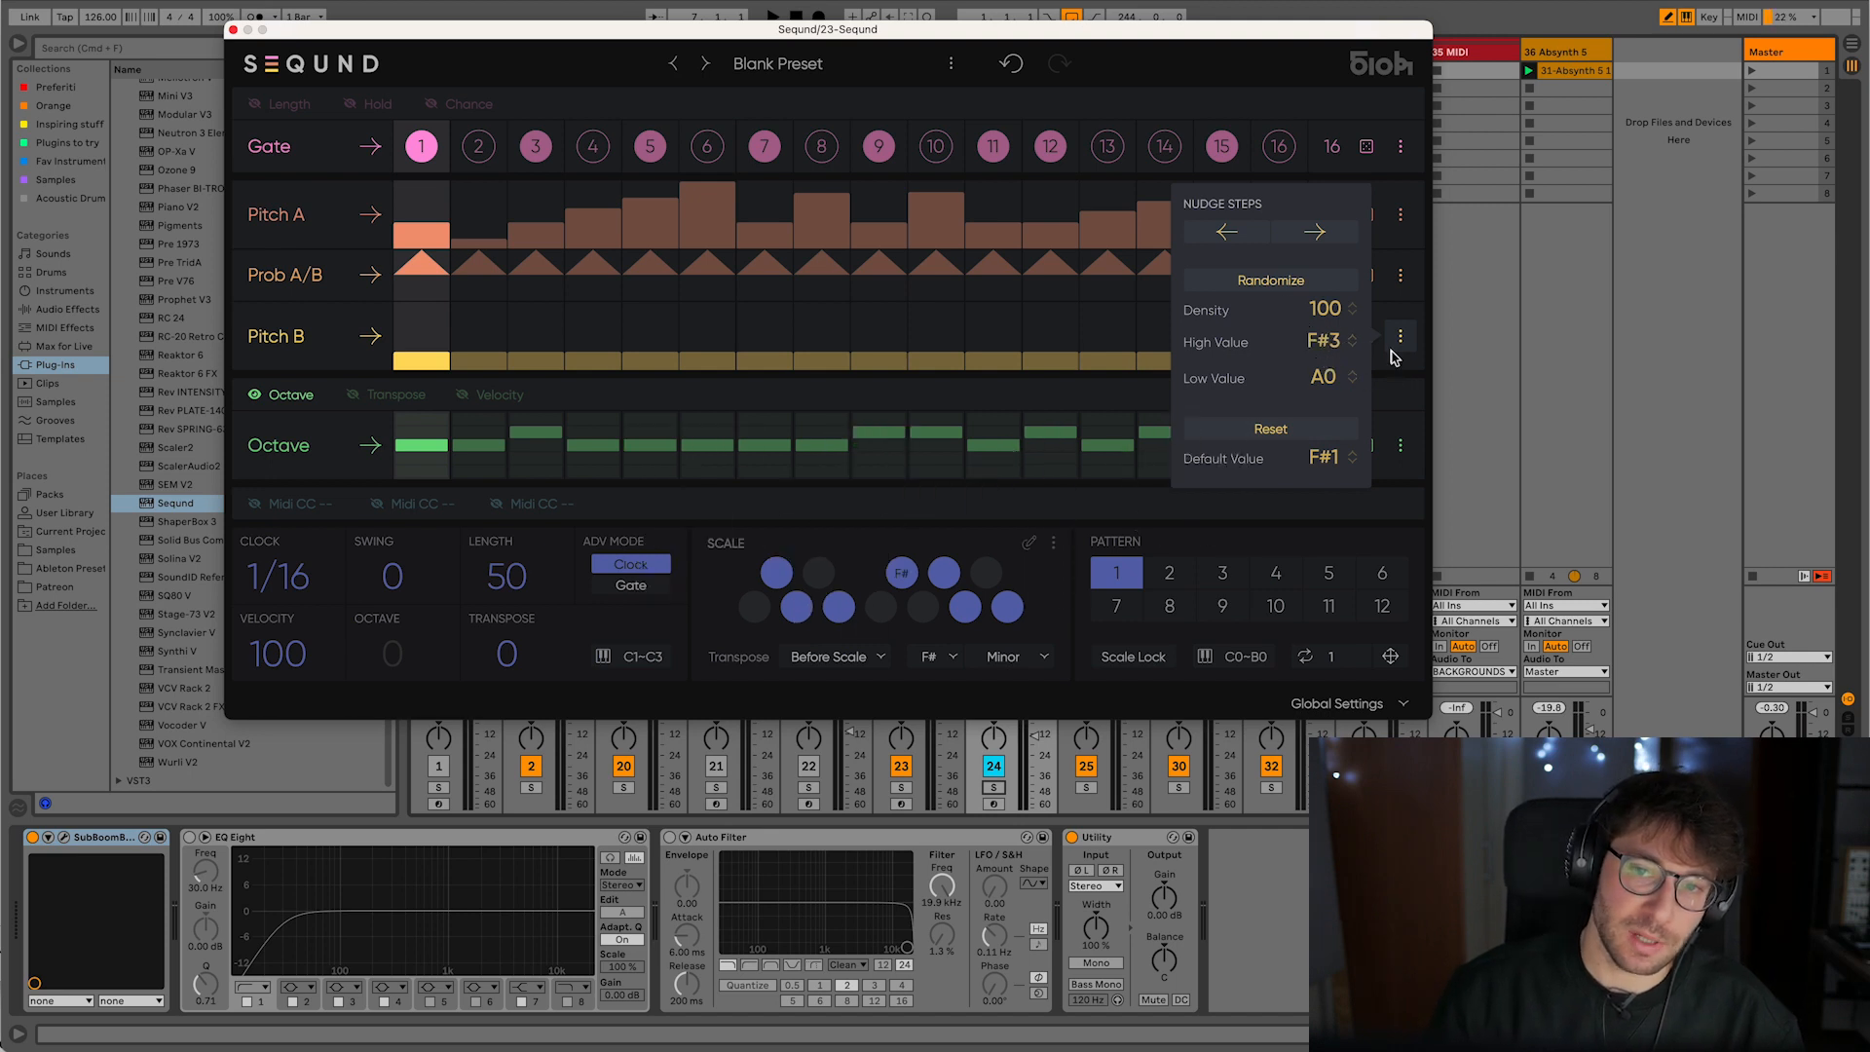
left_click(1283, 433)
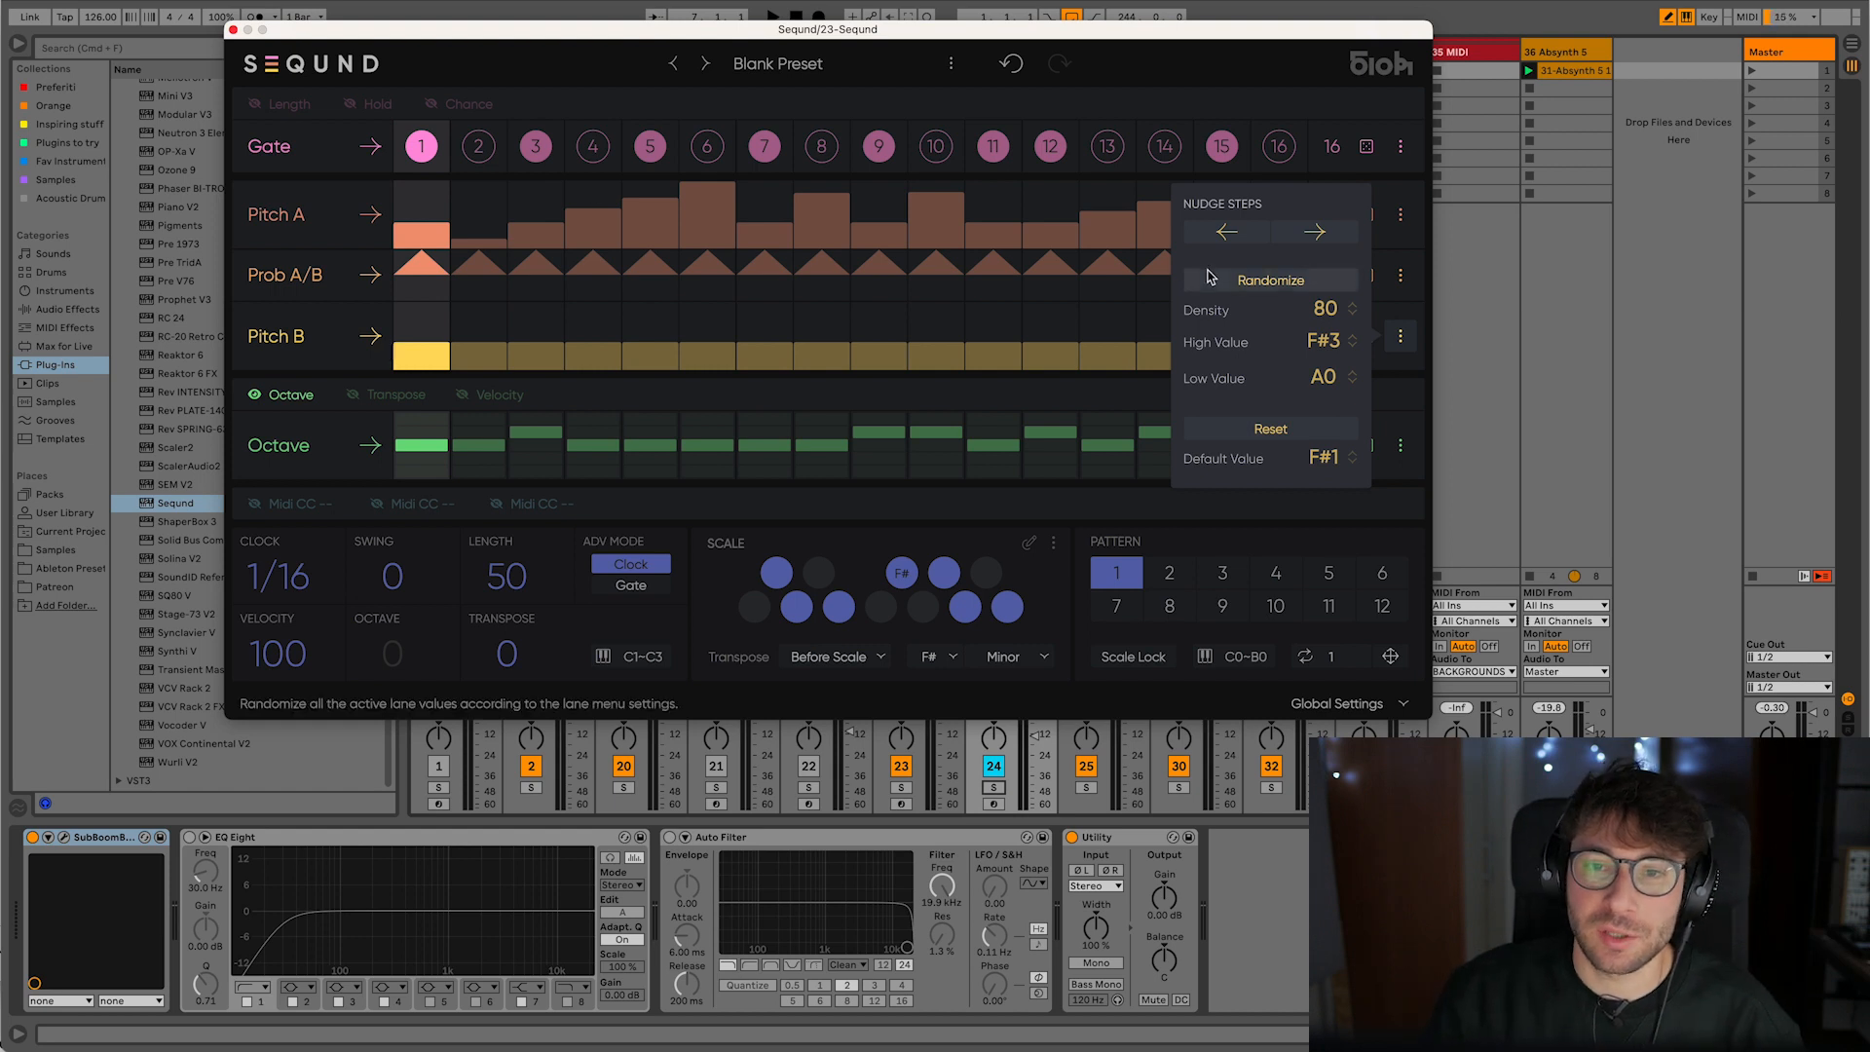
- Shift Prob A/B on steps 2, 3, 7 and 12 partly toward Pitch B and lower Pitch B step 3 while auditioning the track
left_click(489, 275)
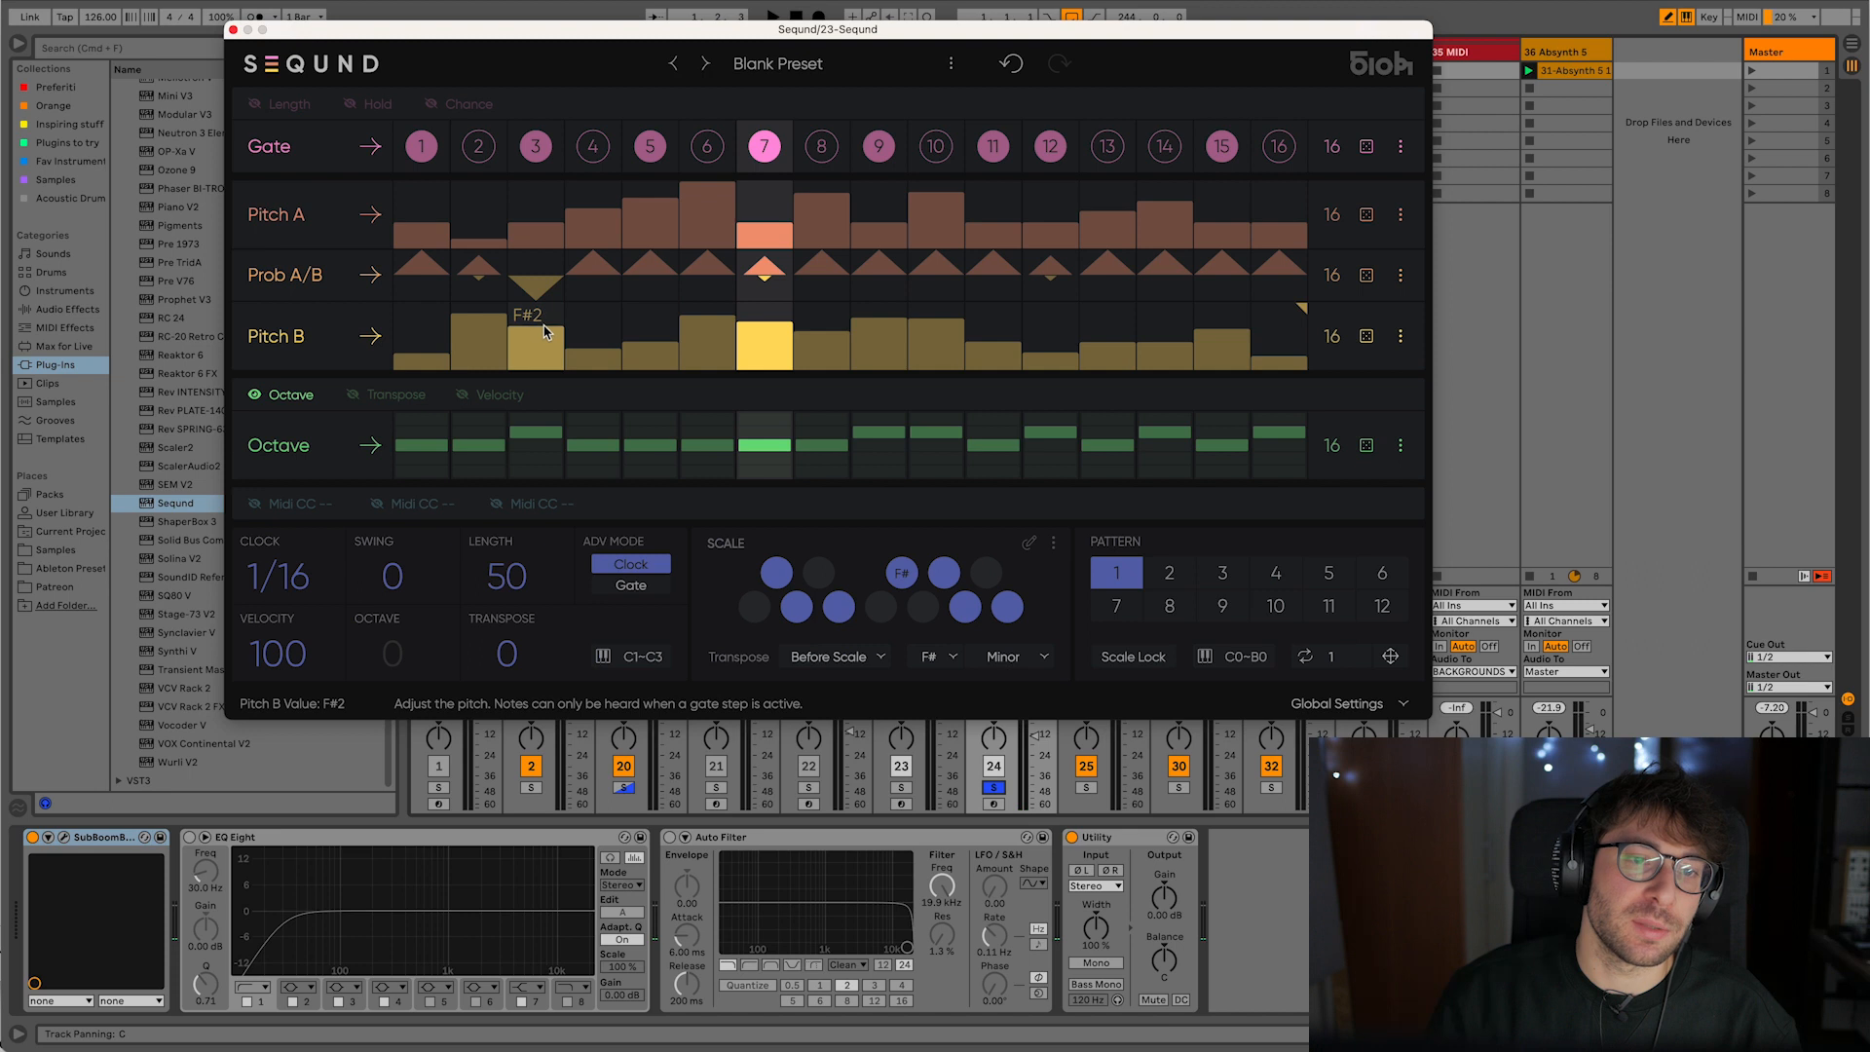
key("space")
left_click_drag(545, 323, 548, 338)
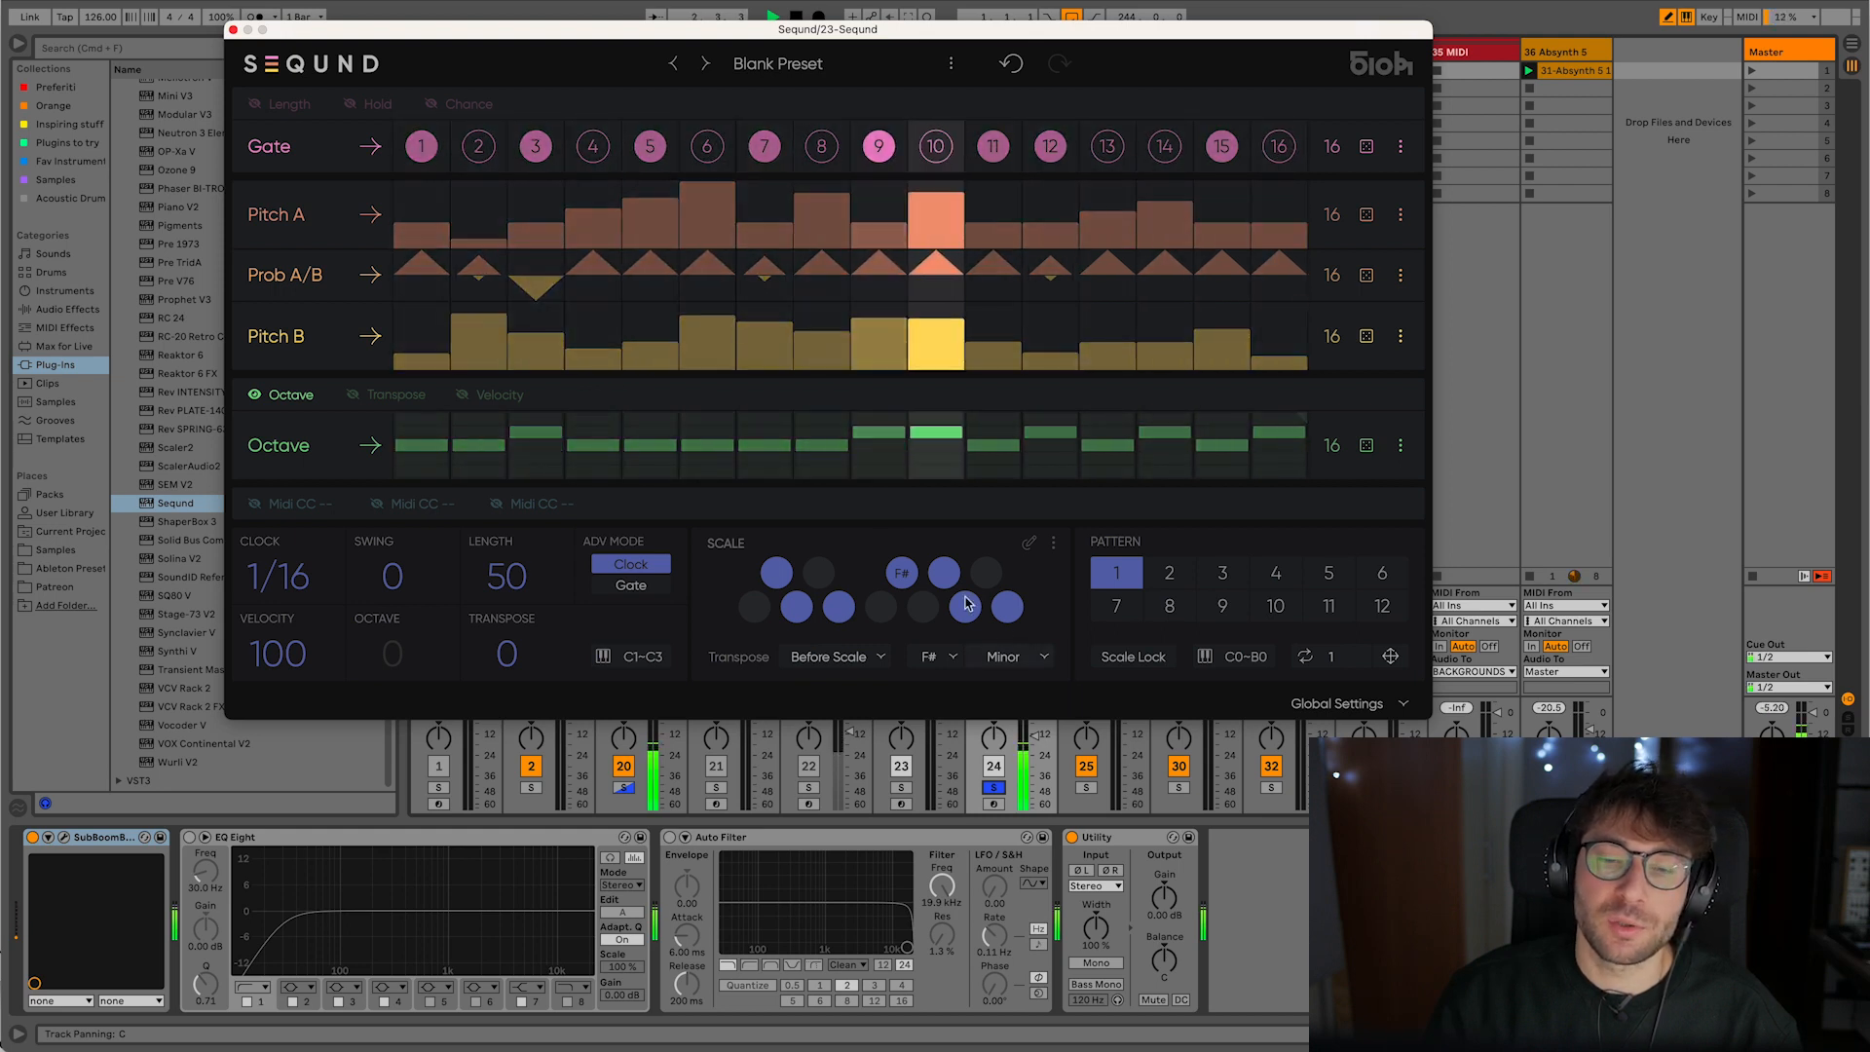
left_click(995, 788)
left_click(535, 270)
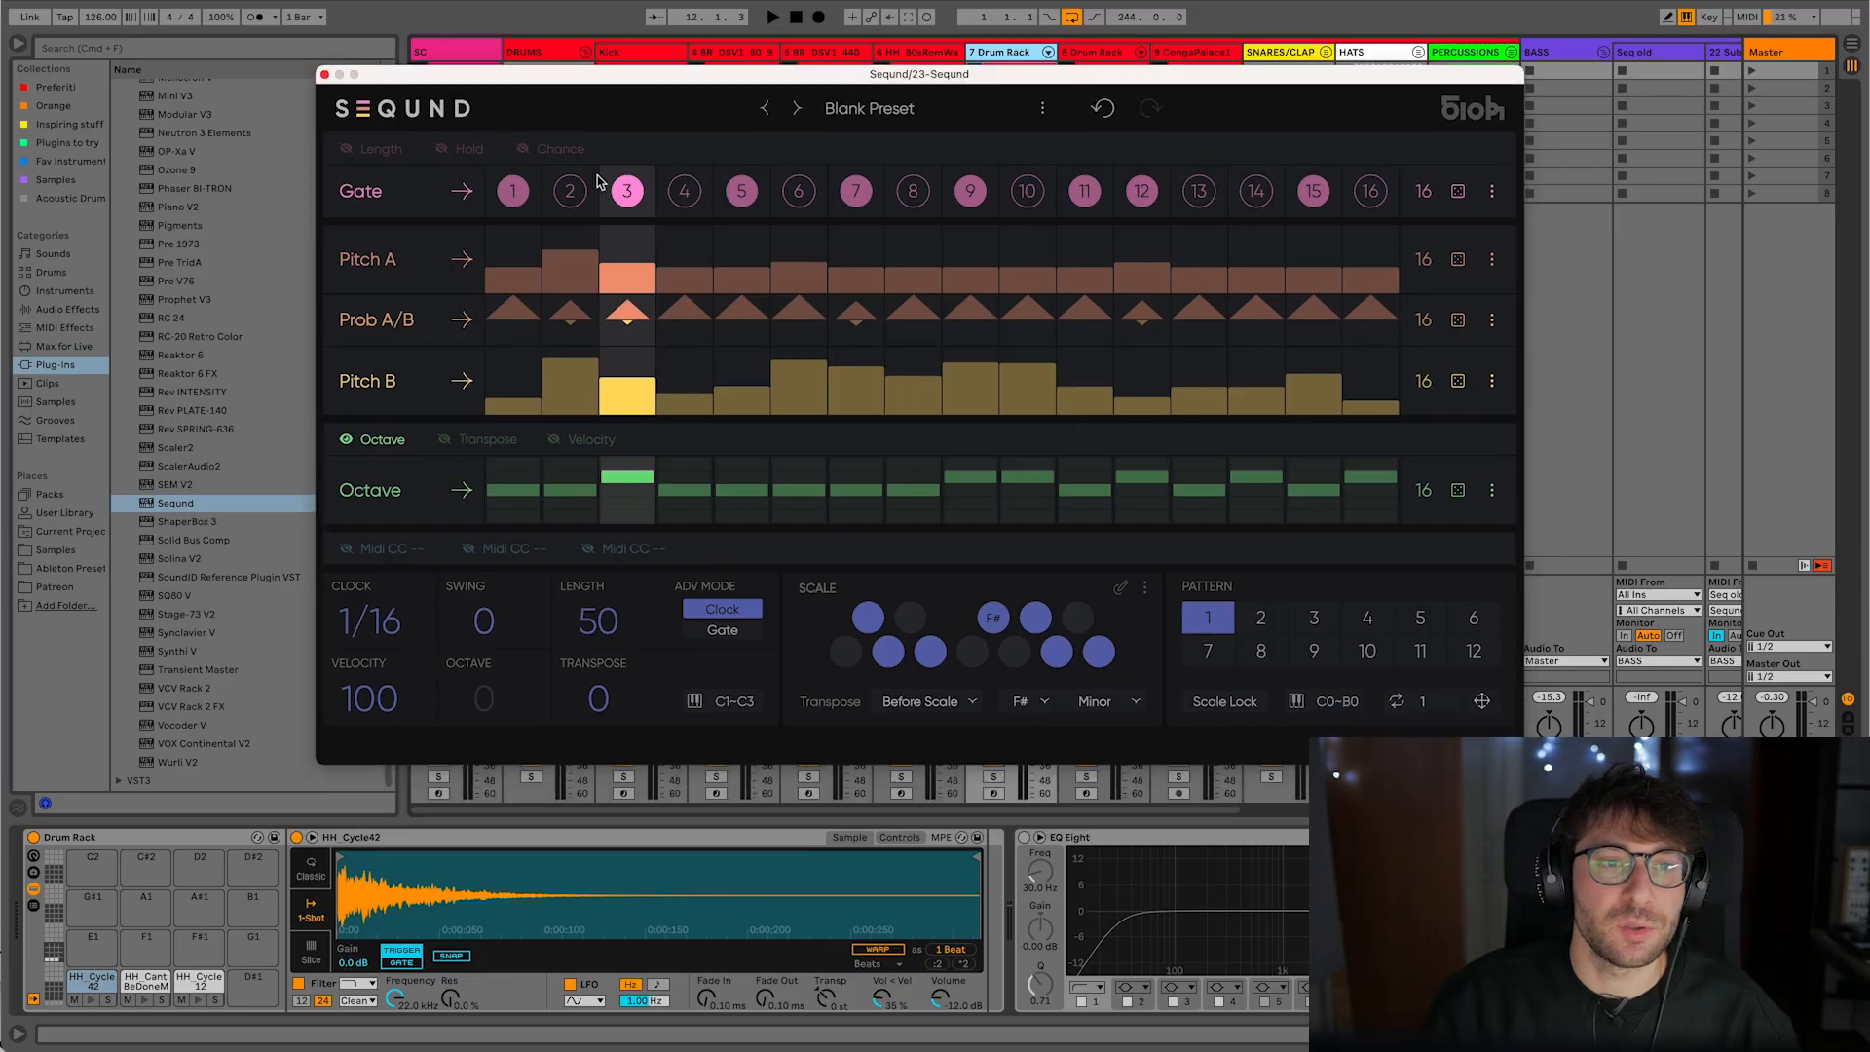
- Show the Length, Hold and Chance lanes and enable Hold on step 3
left_click(377, 149)
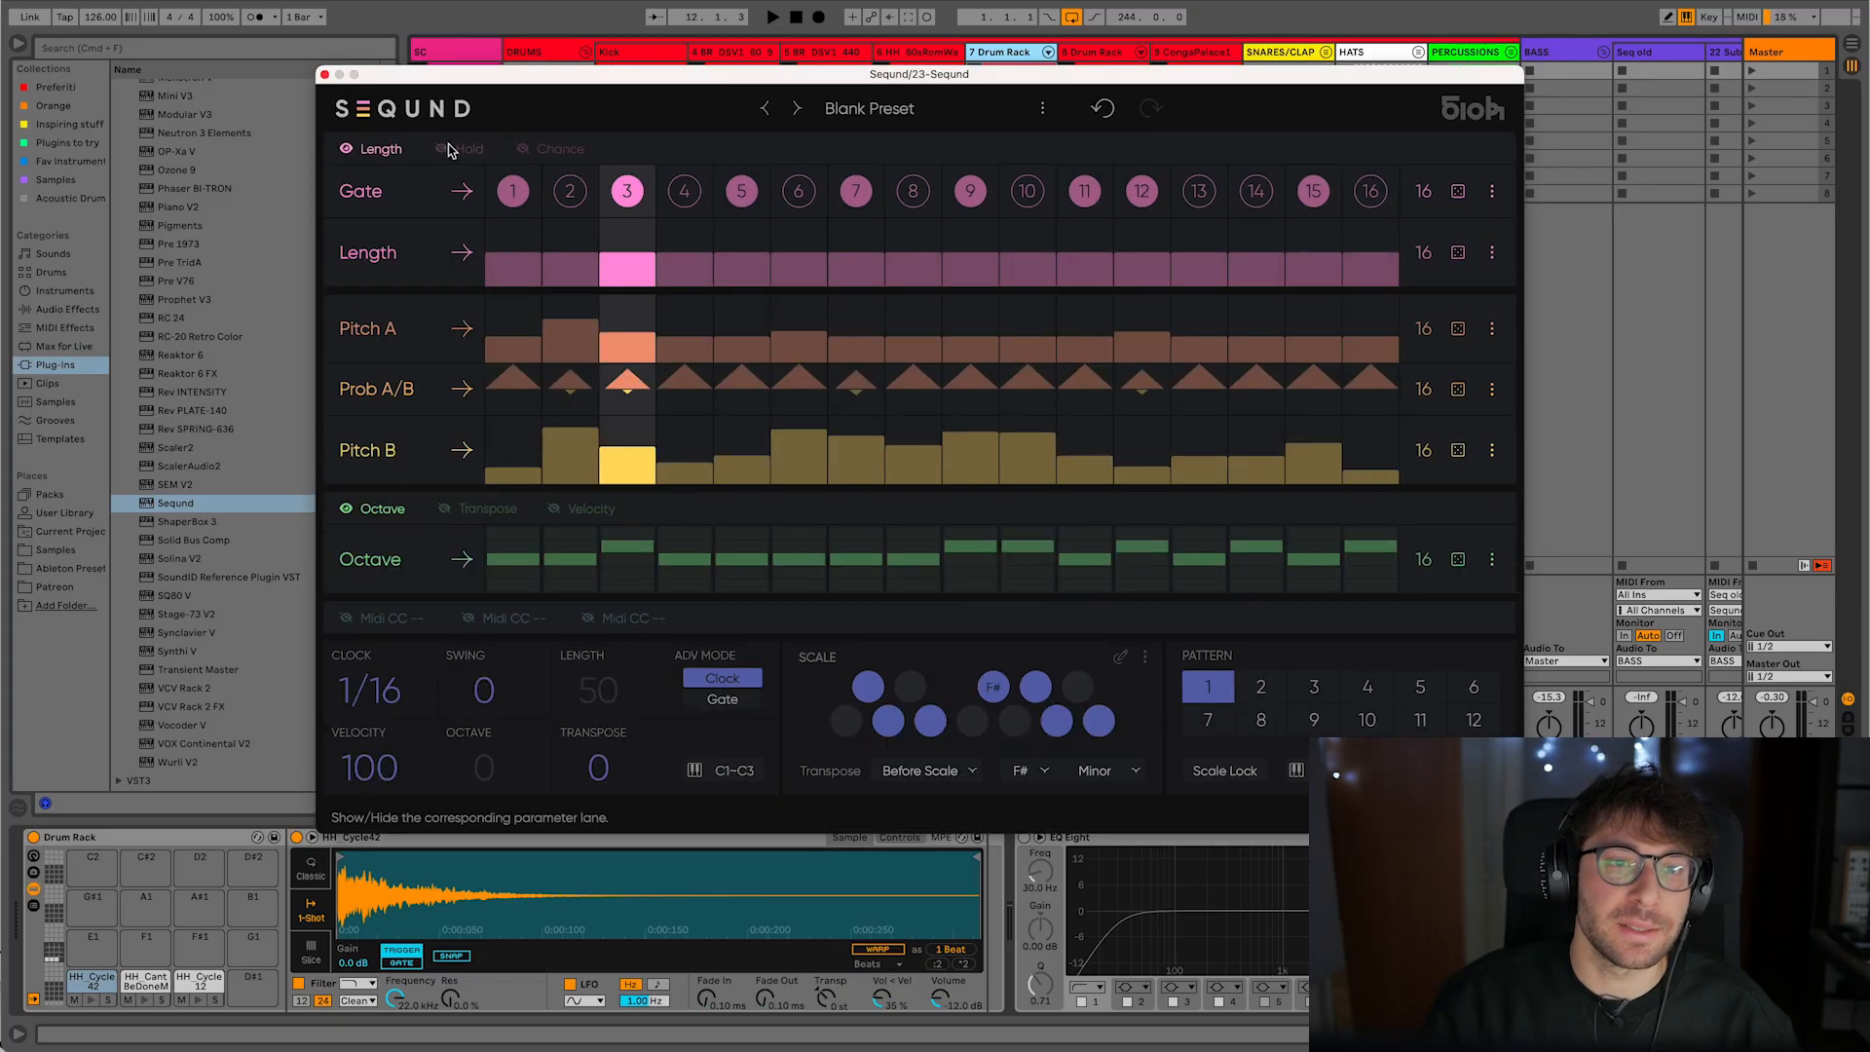
left_click(458, 149)
left_click(560, 149)
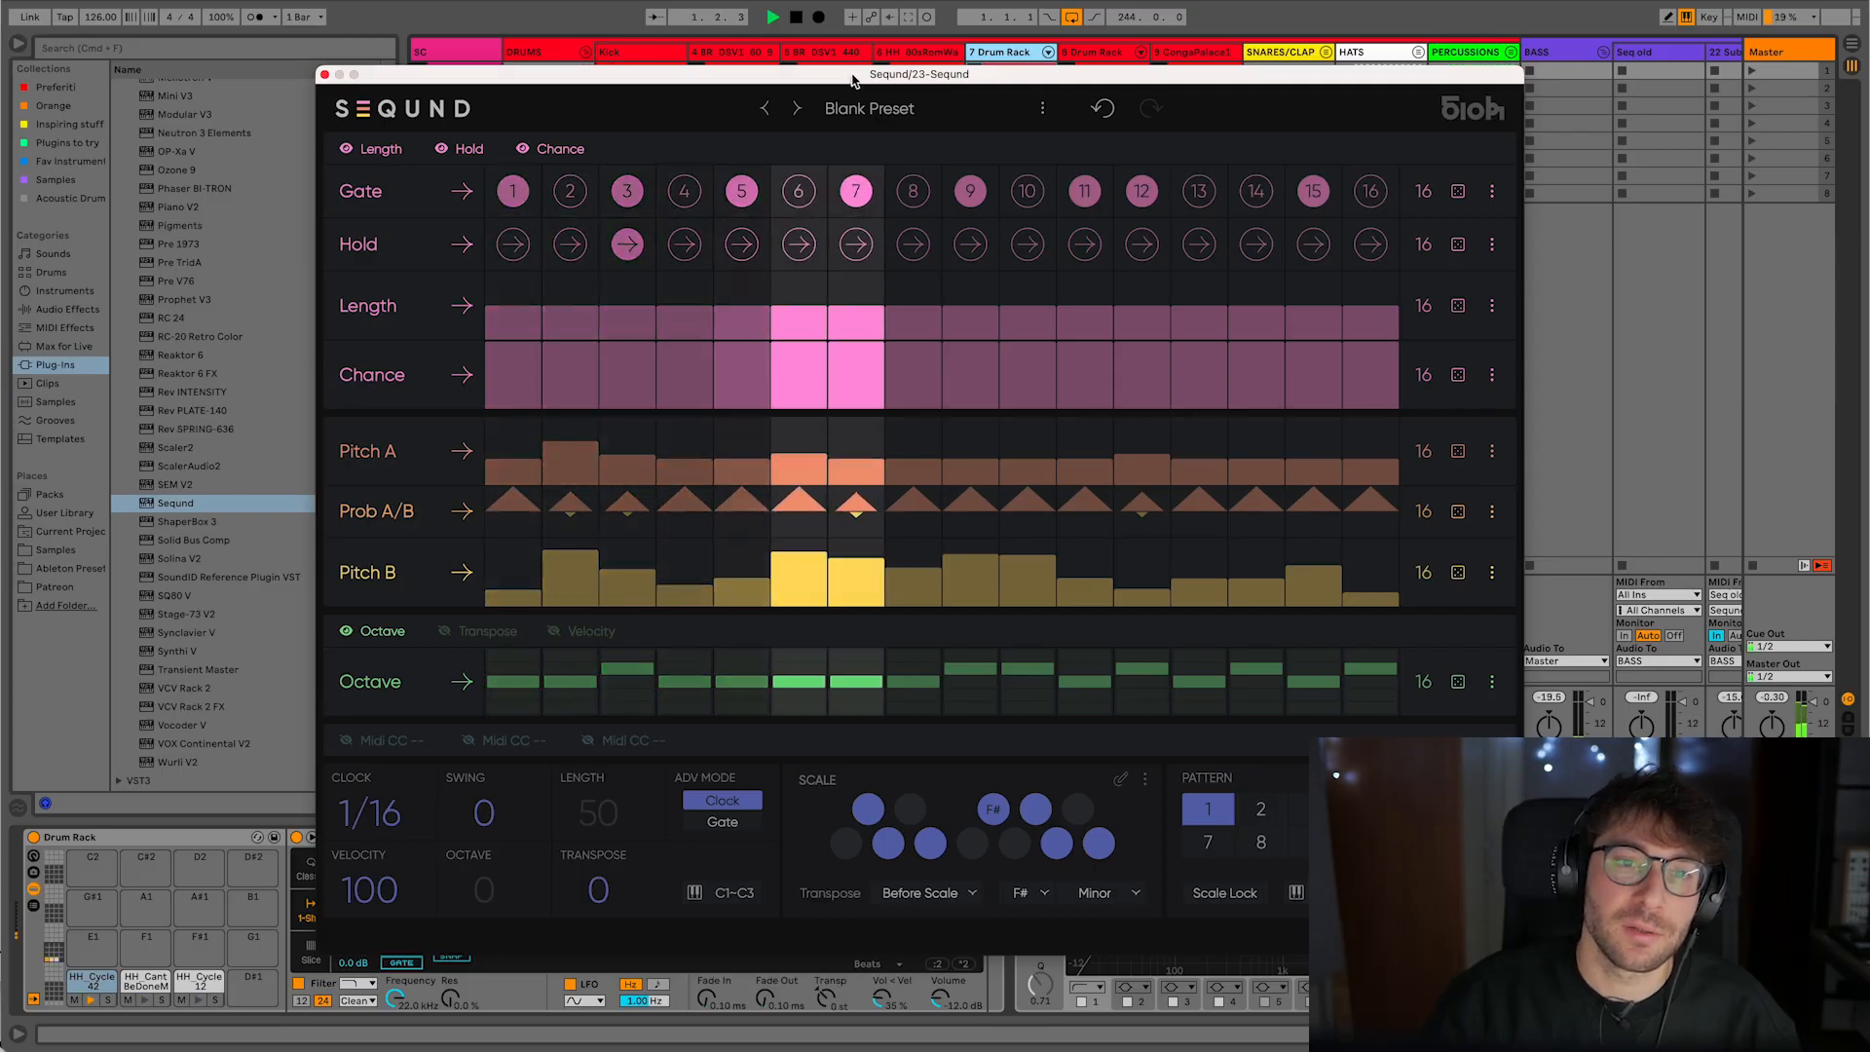
- Reposition the Seqund window and enable Hold on step 11 during playback
left_click_drag(855, 74, 731, 4)
left_click(961, 173)
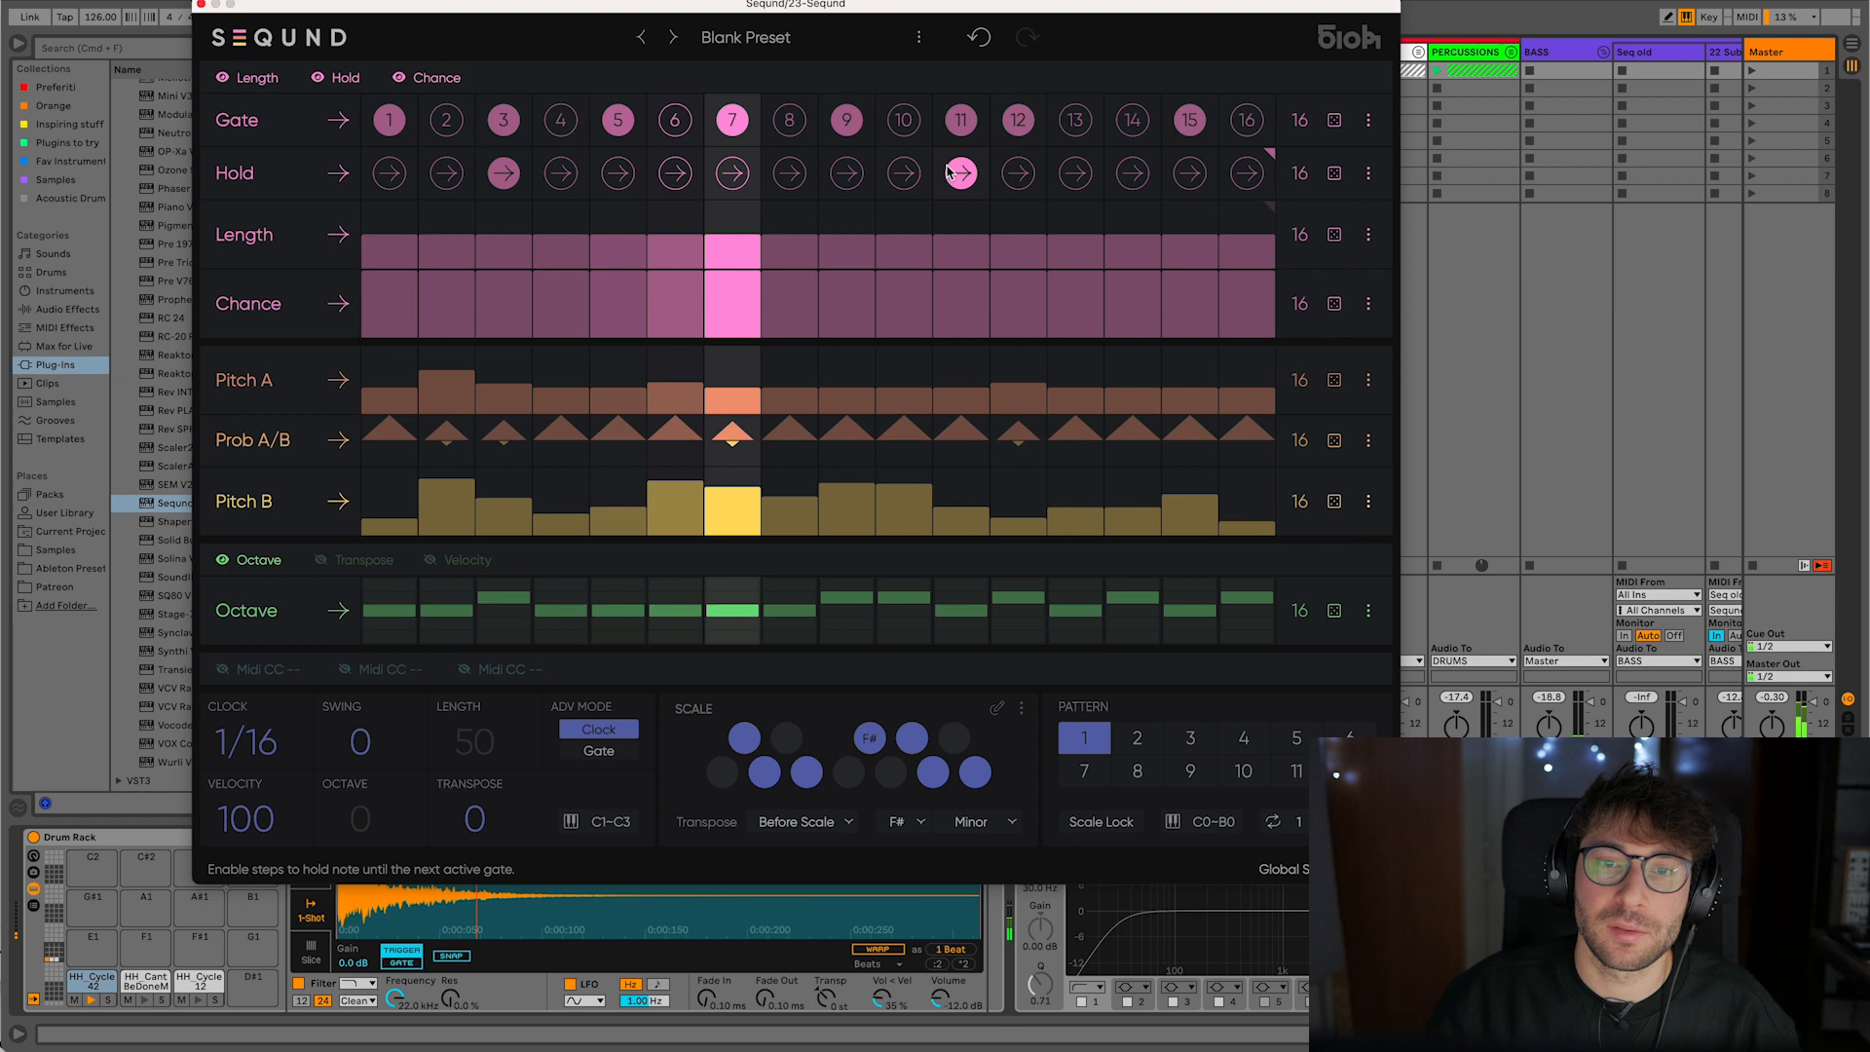
left_click_drag(226, 42, 331, 102)
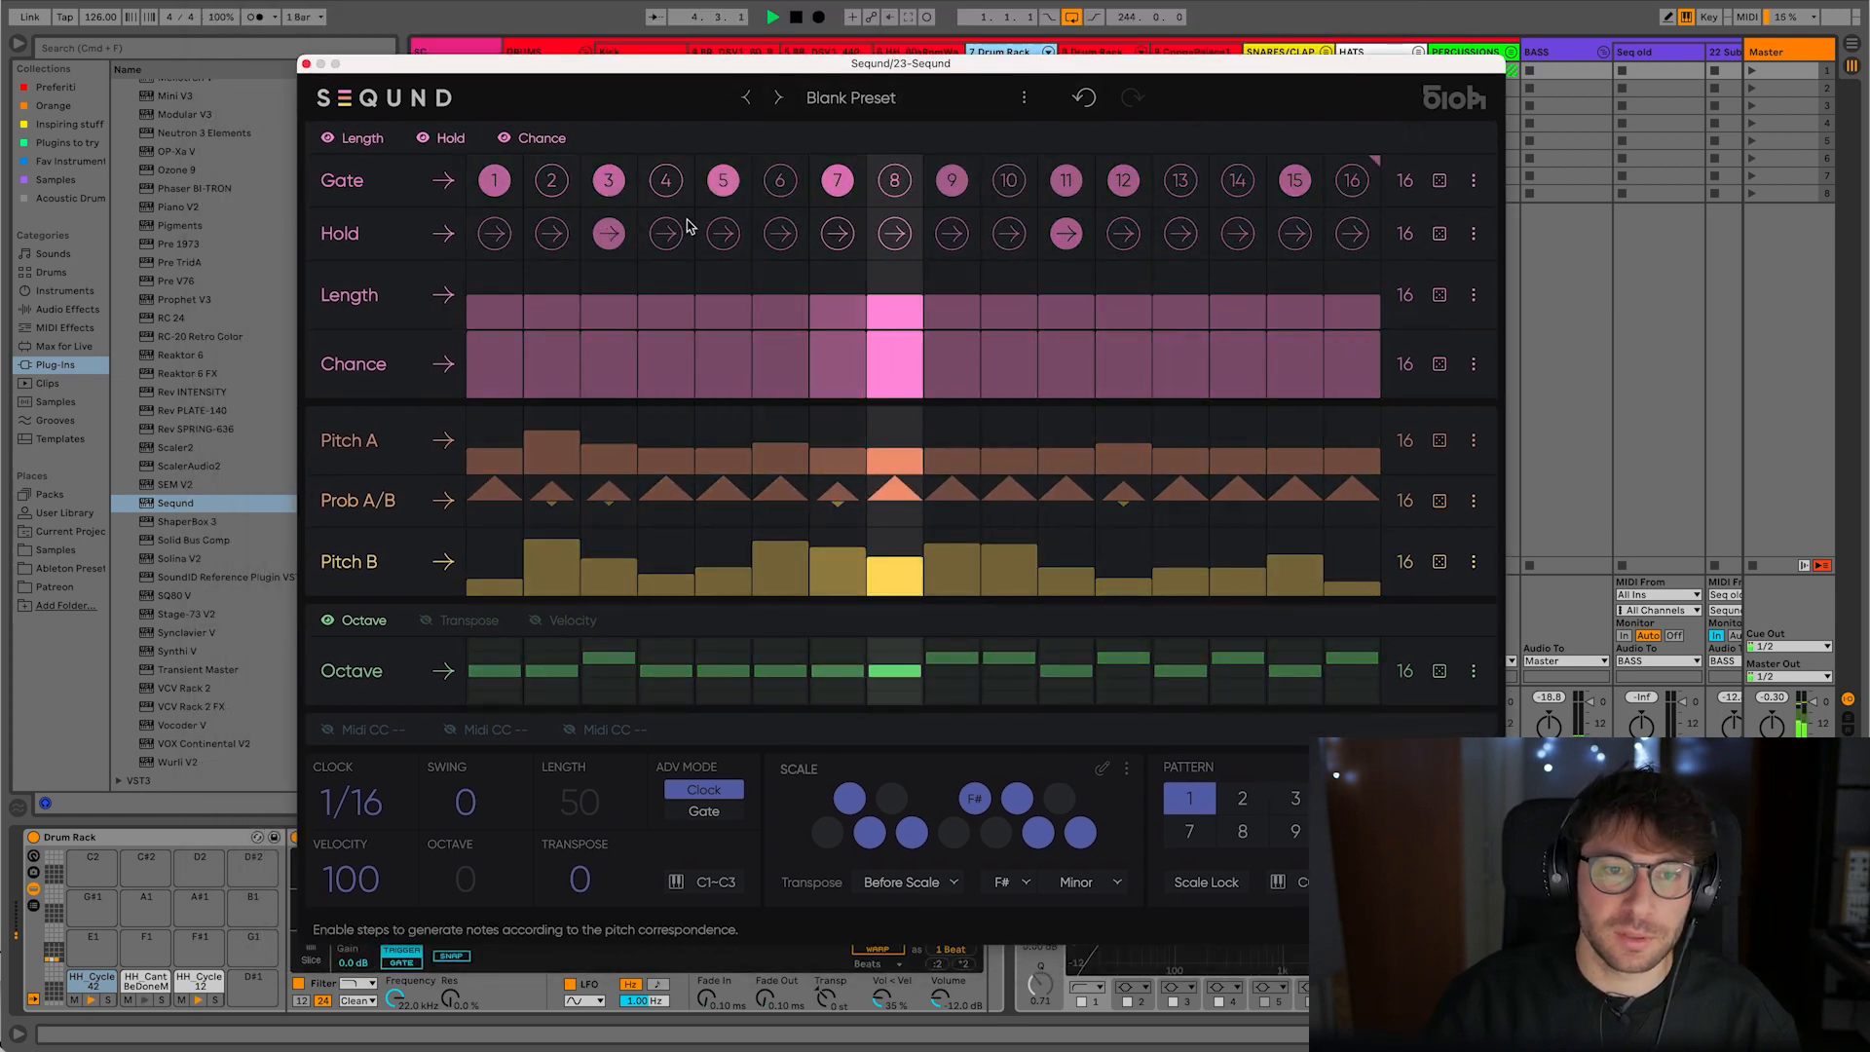
- Move the Seqund window aside to look over the session tracks and enable Hold on step 15
left_click_drag(896, 70, 1171, 34)
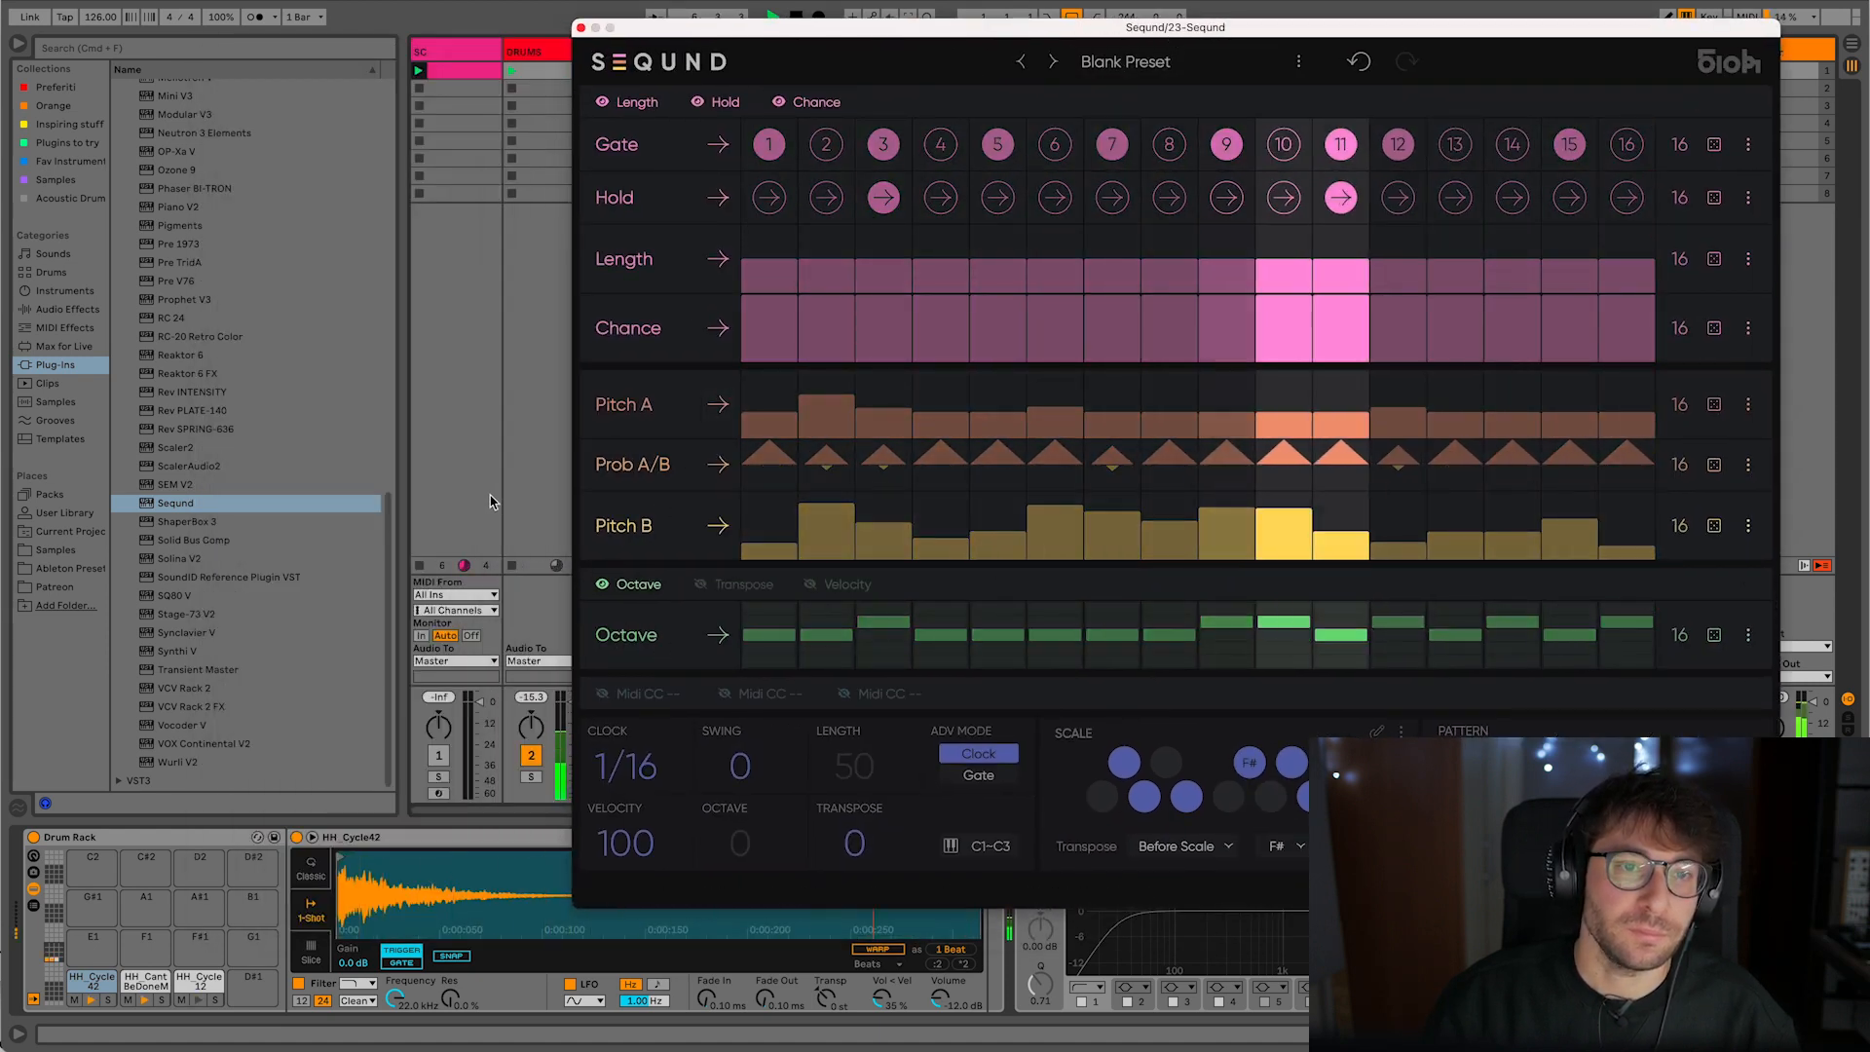
scroll(491, 502, "right", 3)
scroll(448, 429, "left", 2)
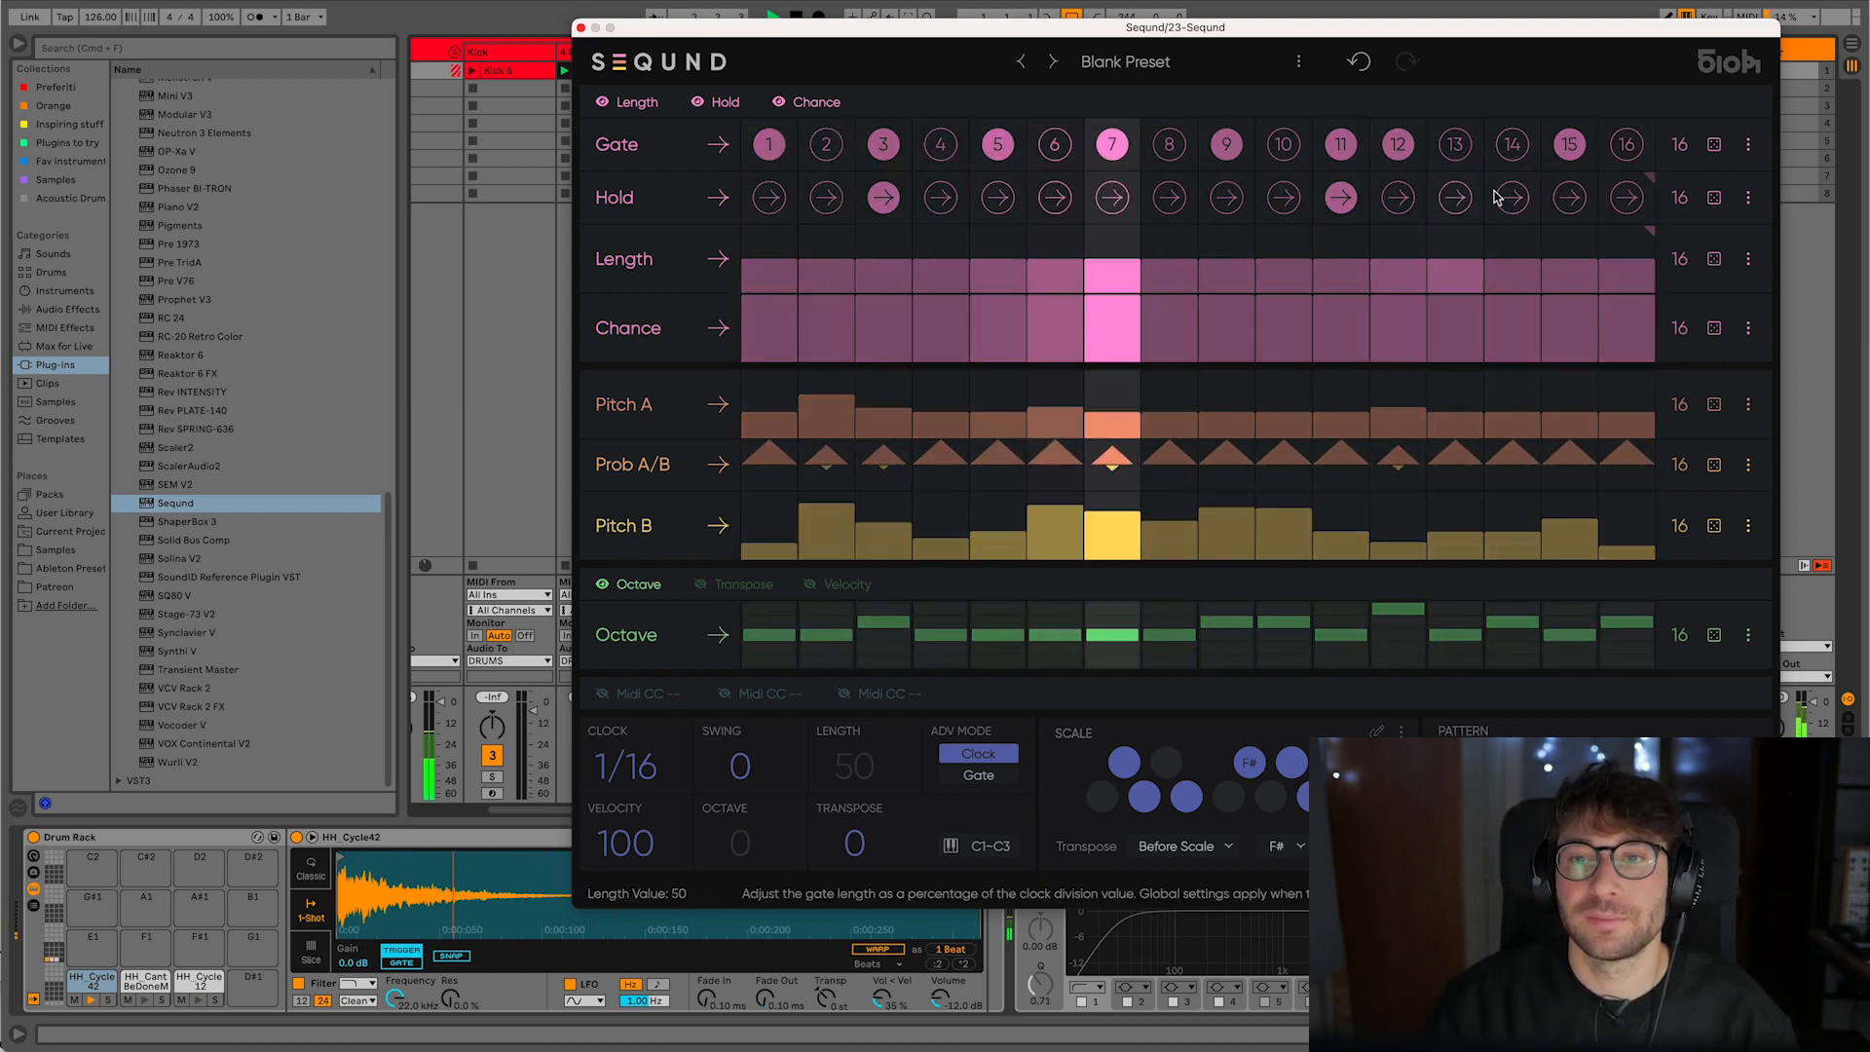
left_click(1568, 197)
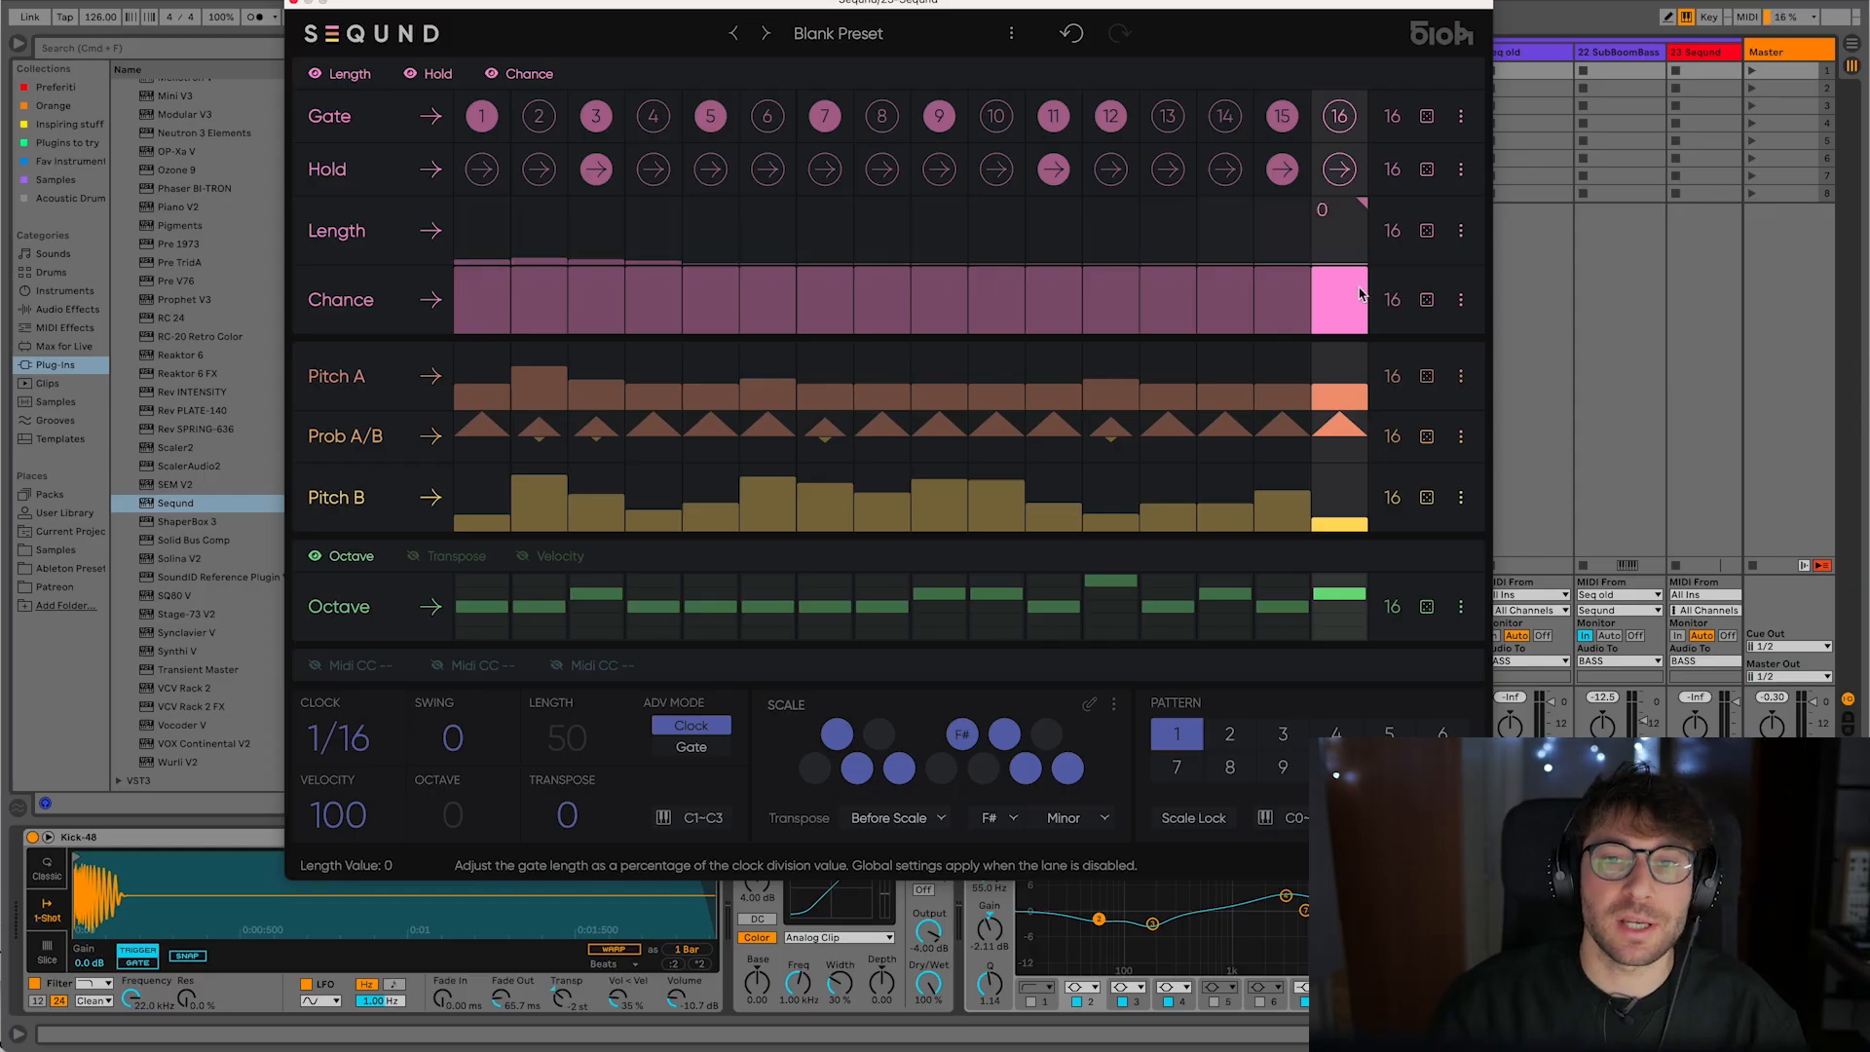
- Lower the Length lane's steps to 0 and open the lane options for the Length and first MIDI CC lanes
mouse_move(769, 268)
left_mouse_down()
mouse_move(522, 259)
mouse_move(960, 259)
left_mouse_up()
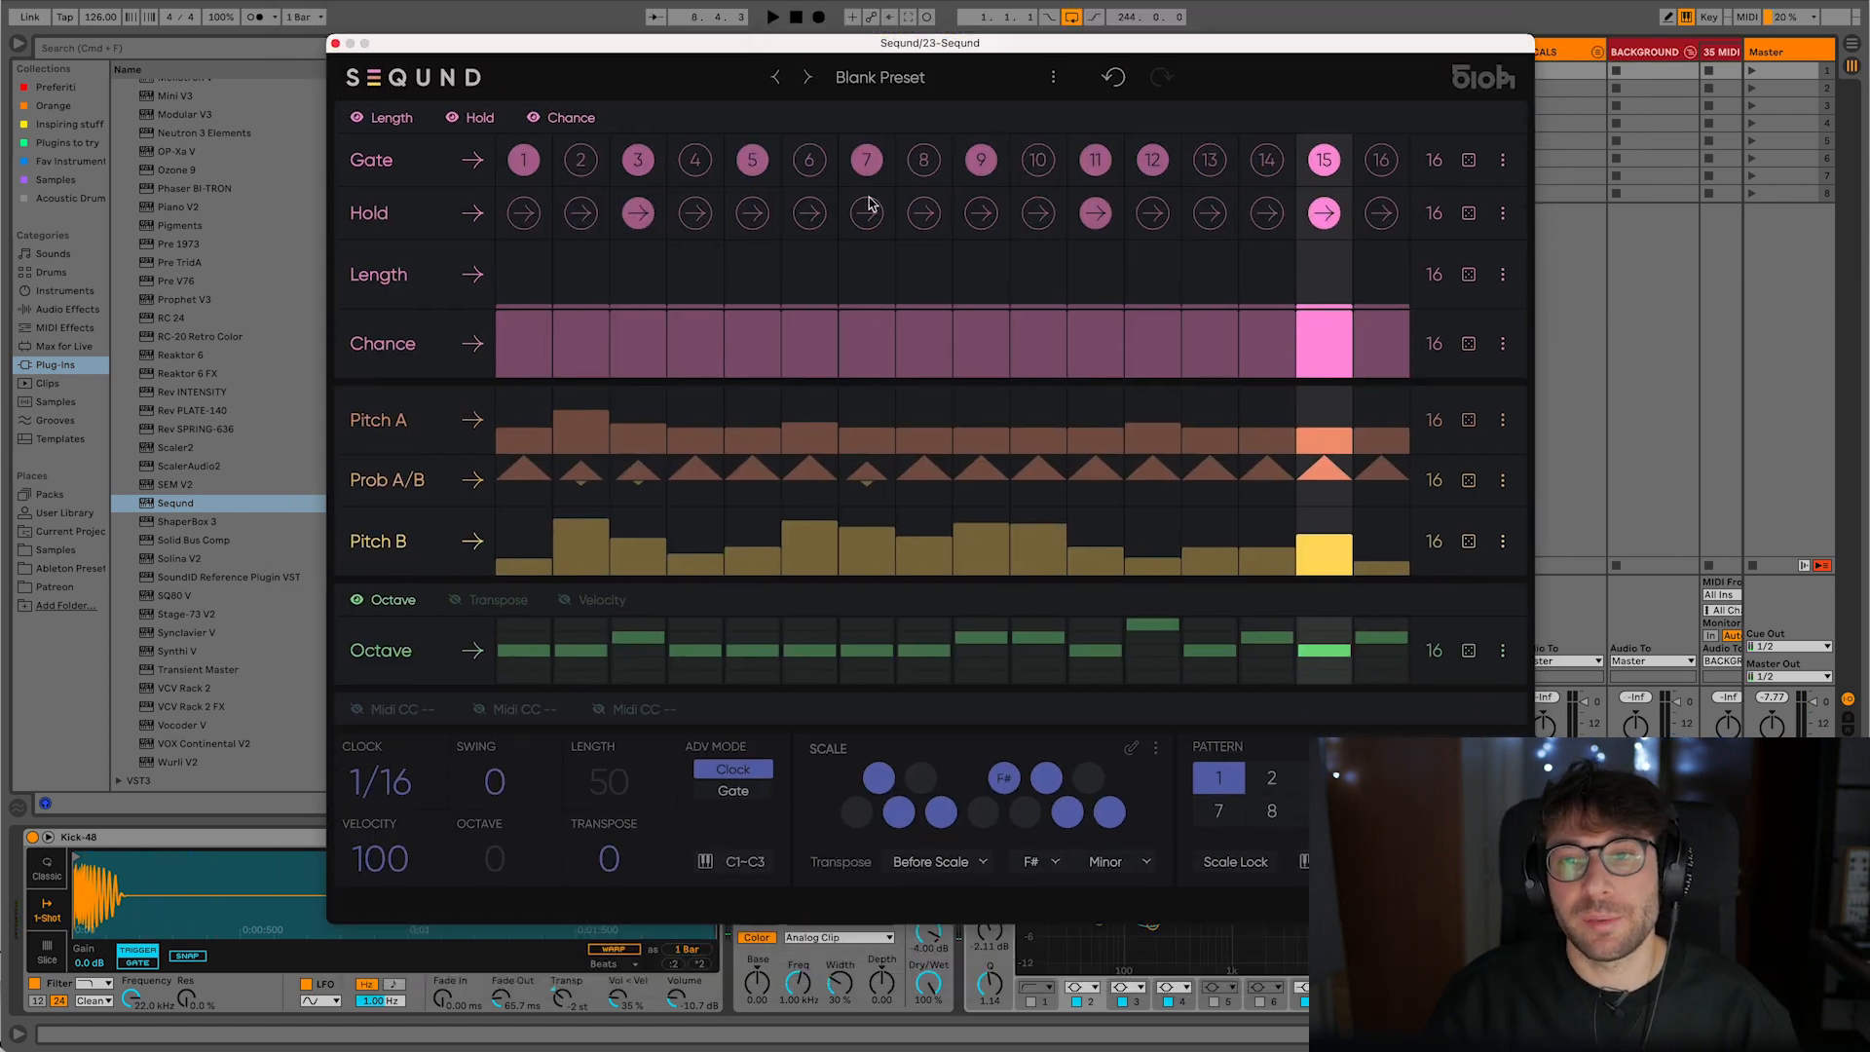
left_click(1502, 278)
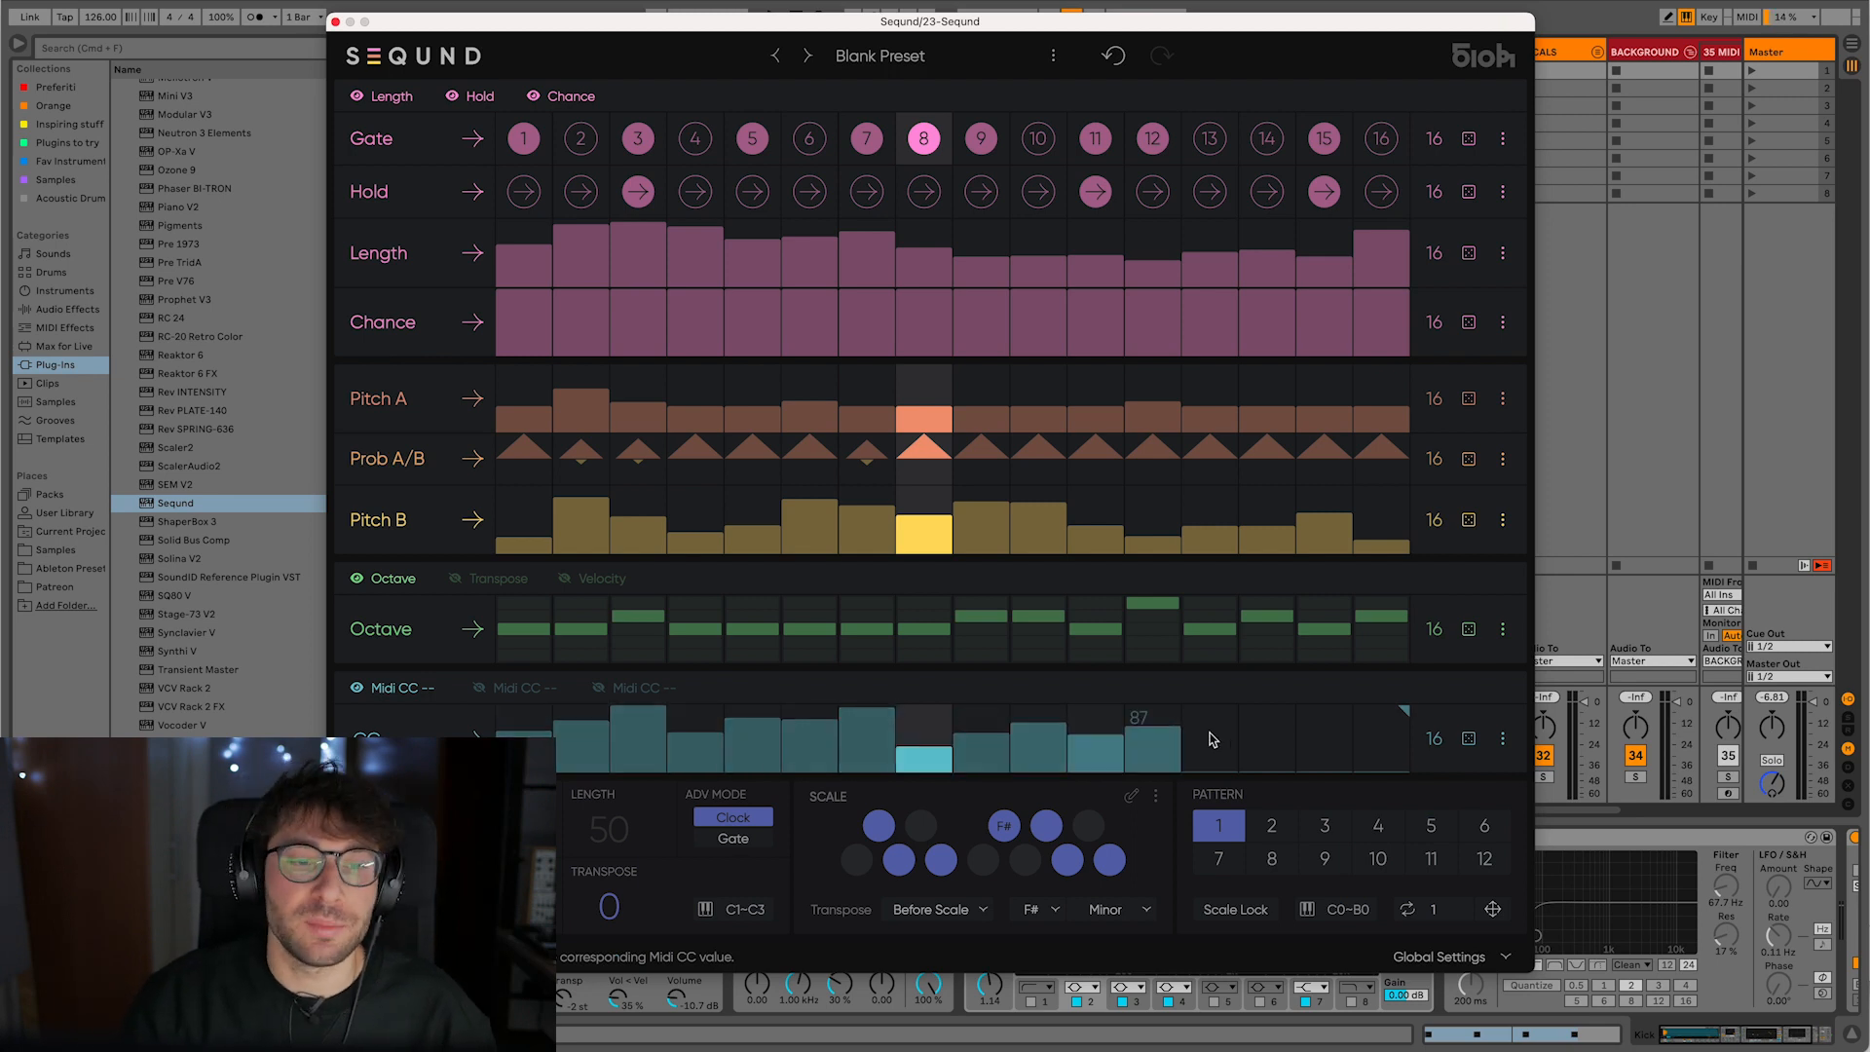
left_click(1502, 739)
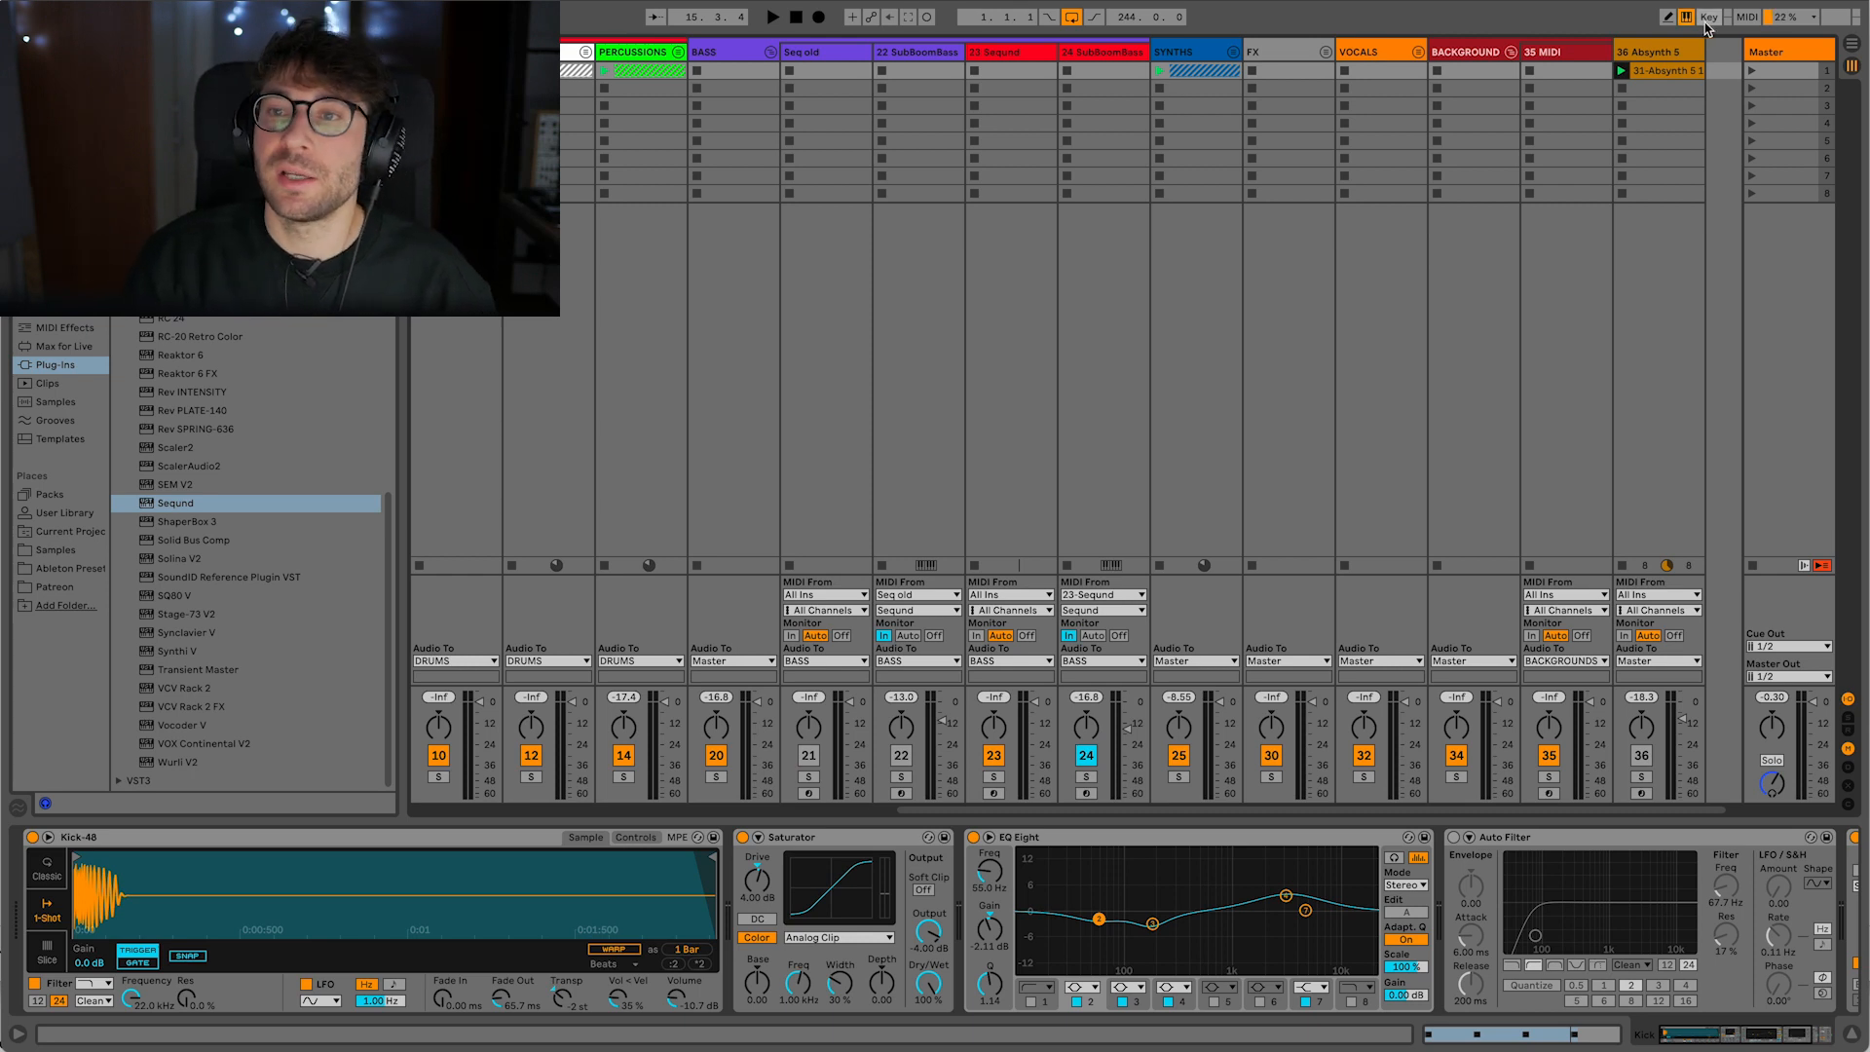
- Switch Live's MIDI mapping mode on and back off
left_click(1745, 17)
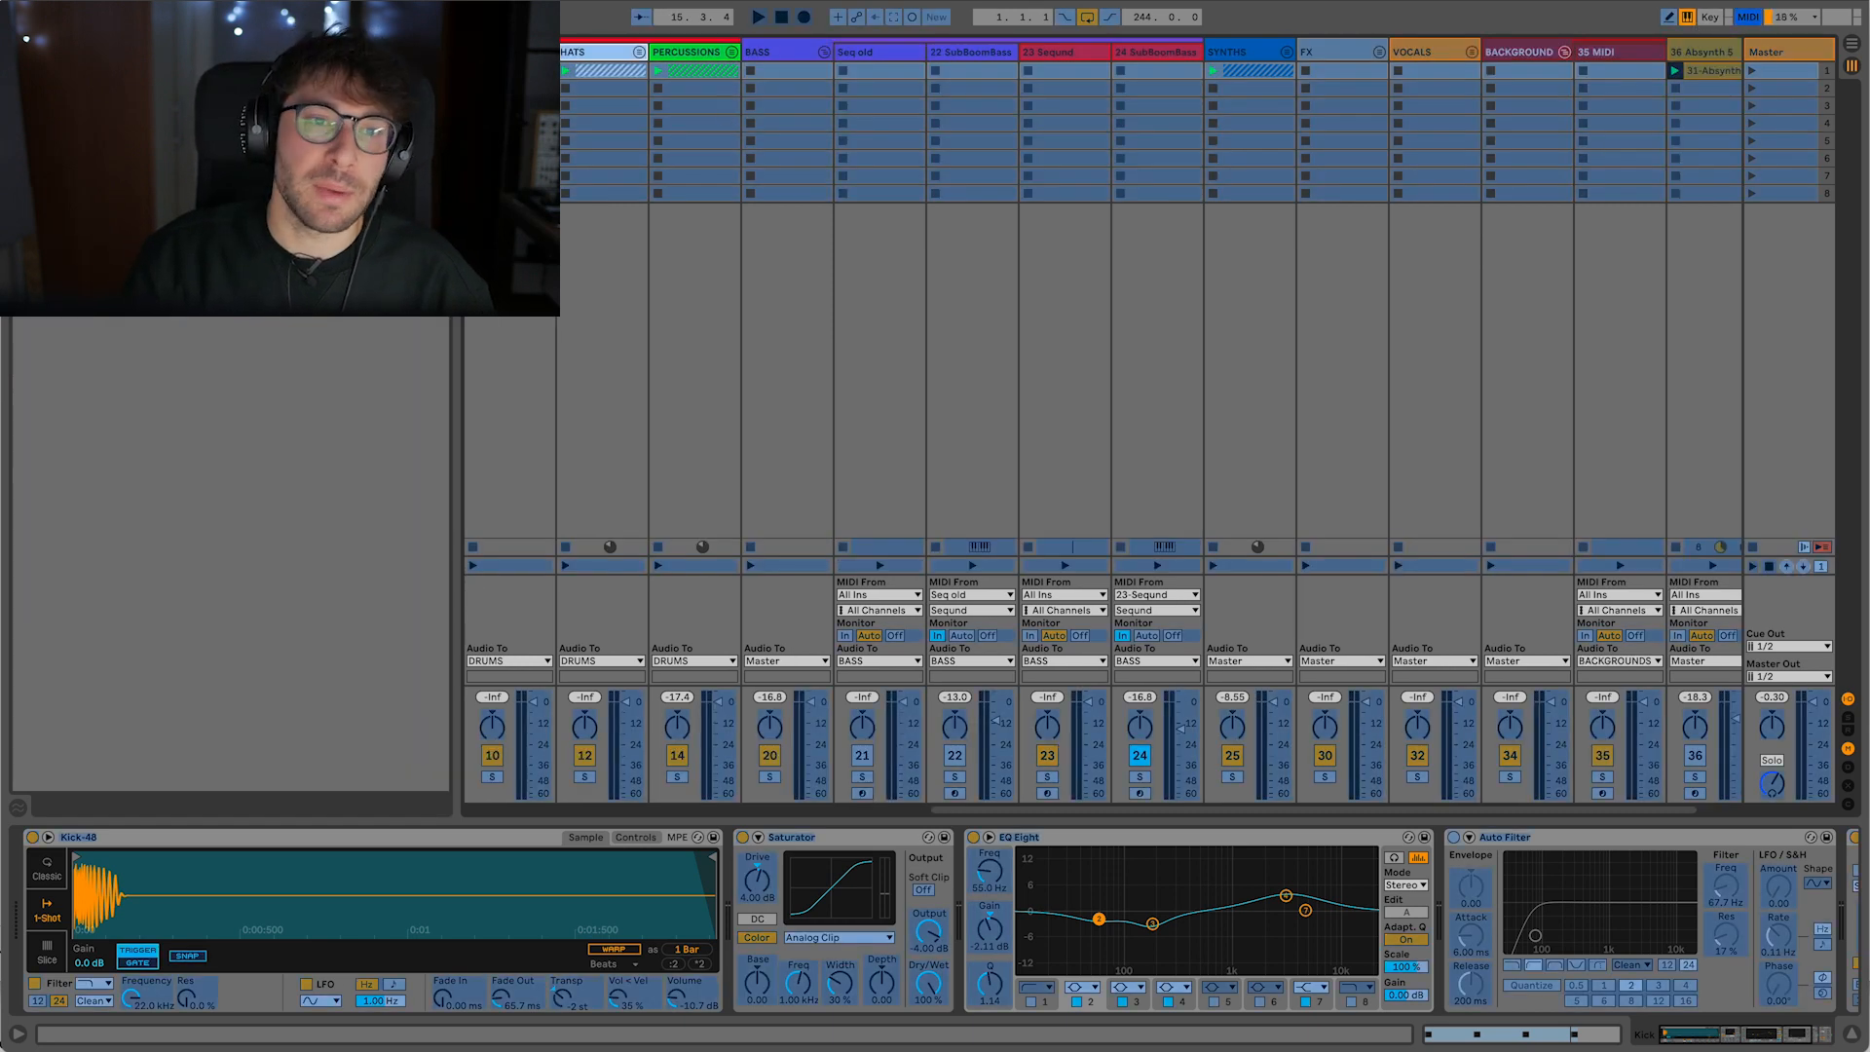
left_click(1748, 17)
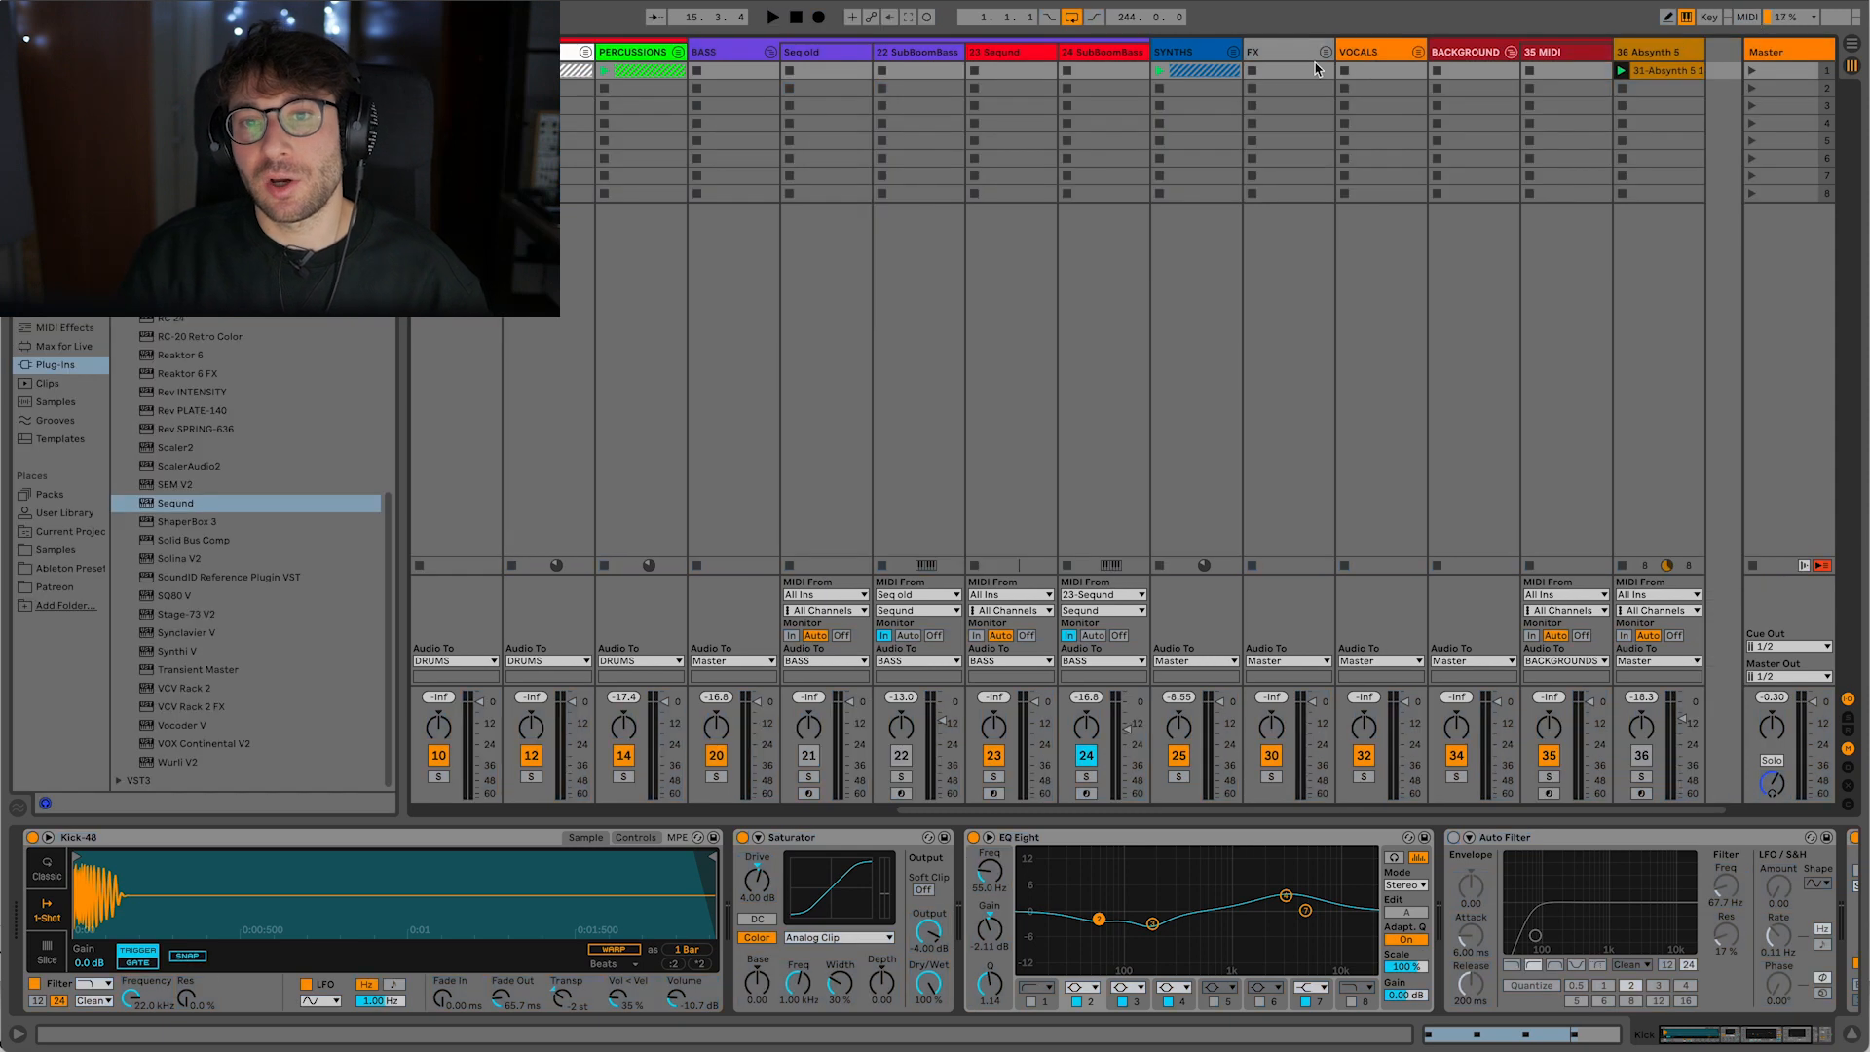
- Open the SubBoomBass2 synth on track 24 and set the Osc 2 waveform to Saw
left_click(1091, 54)
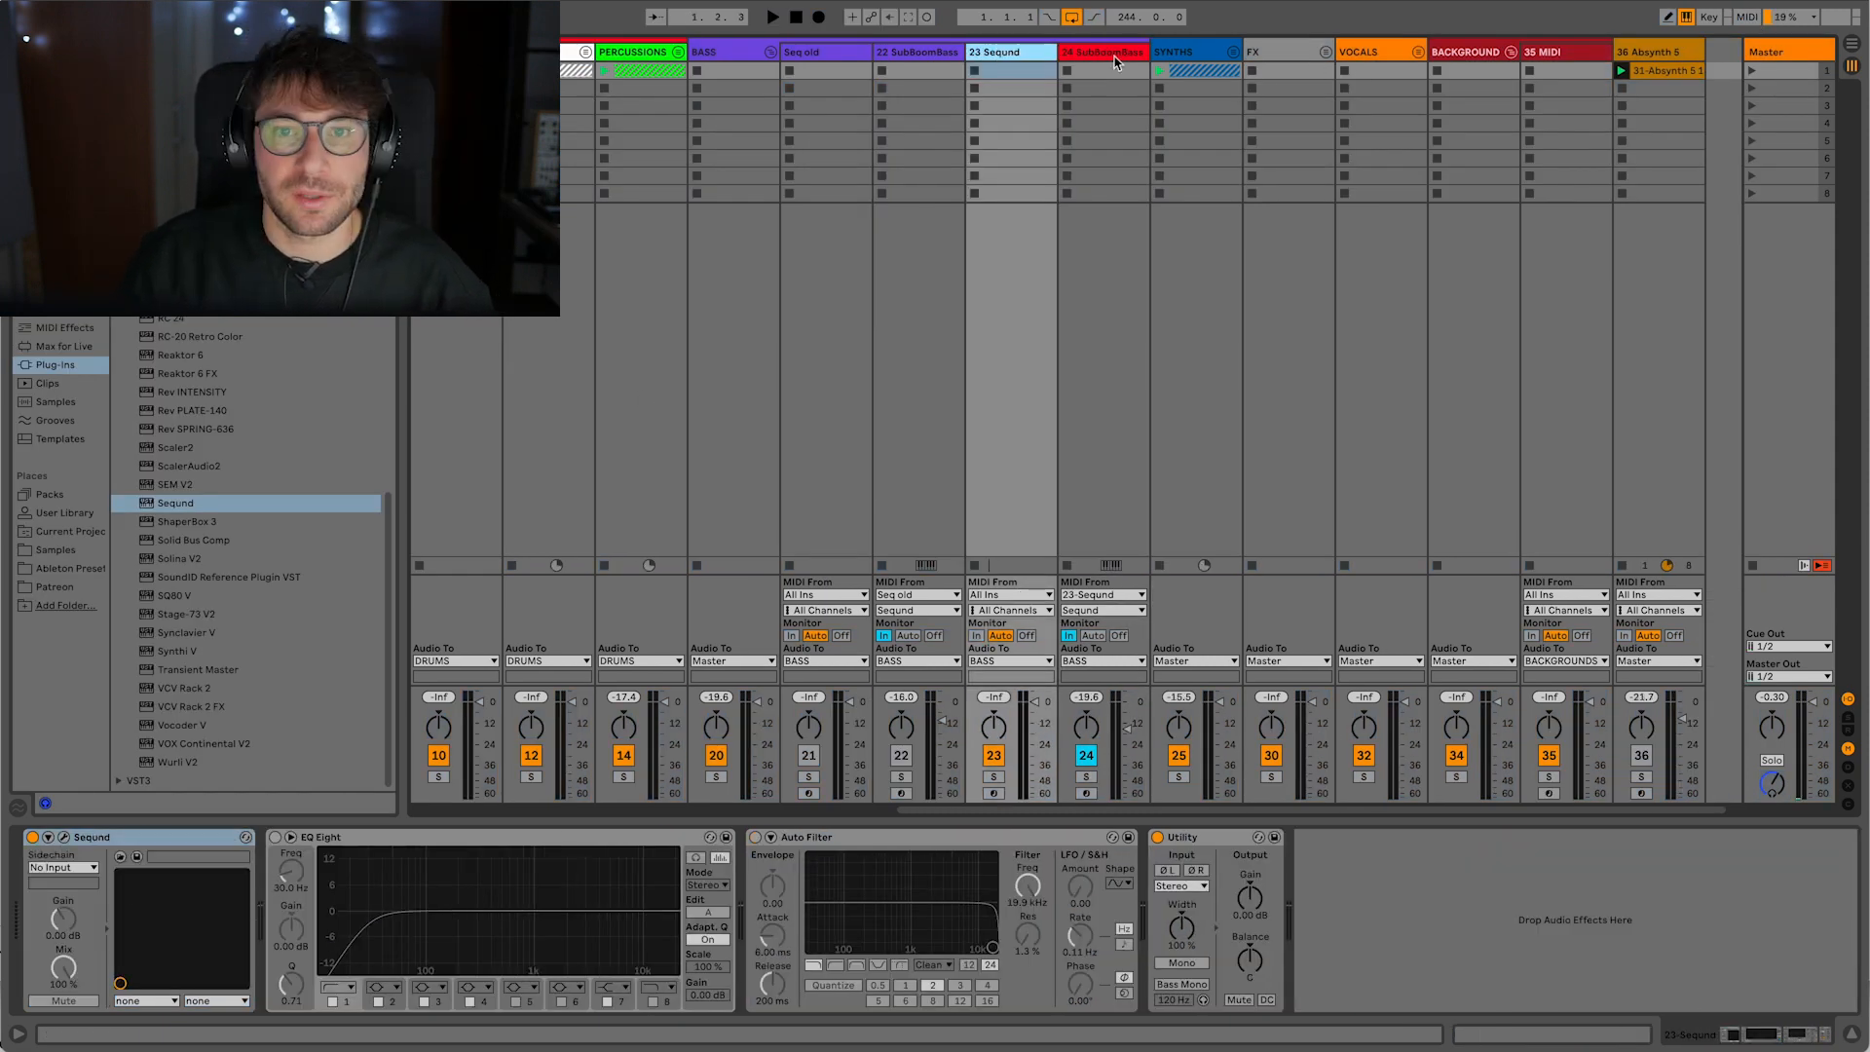
left_click(1112, 56)
left_click(65, 838)
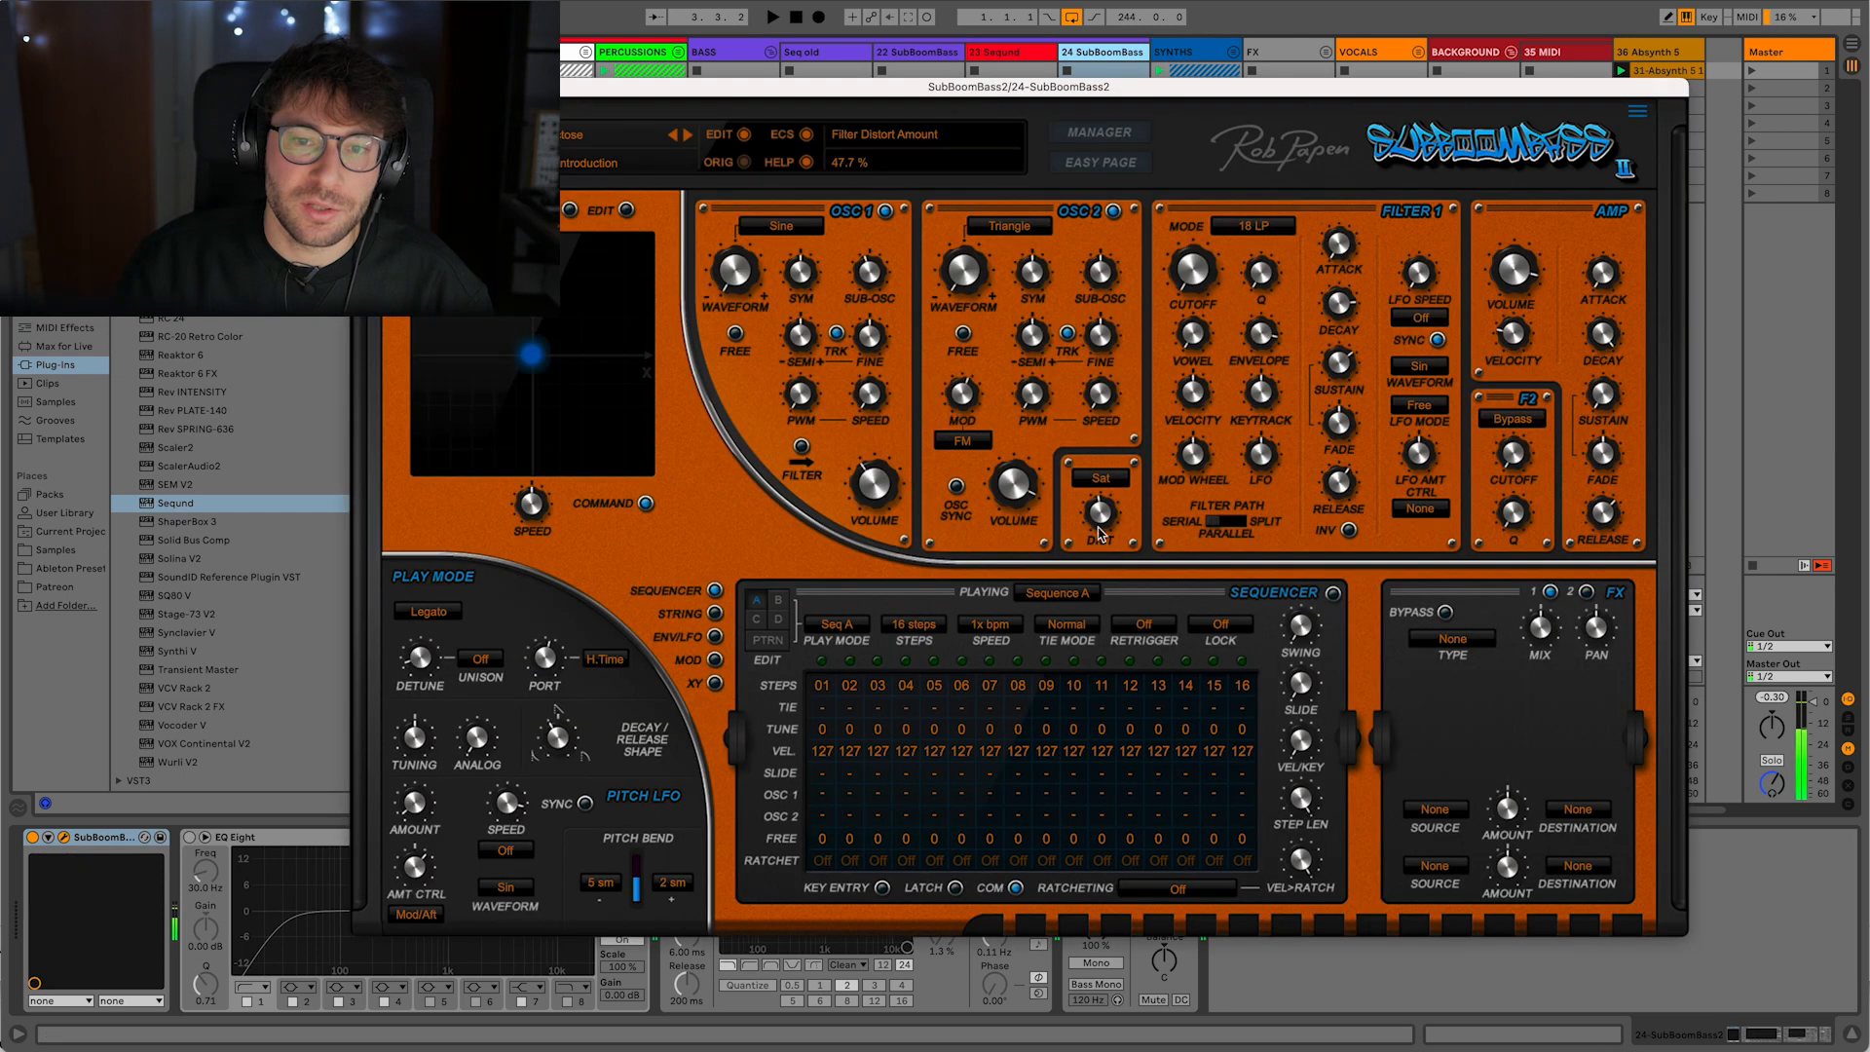
left_click(1020, 234)
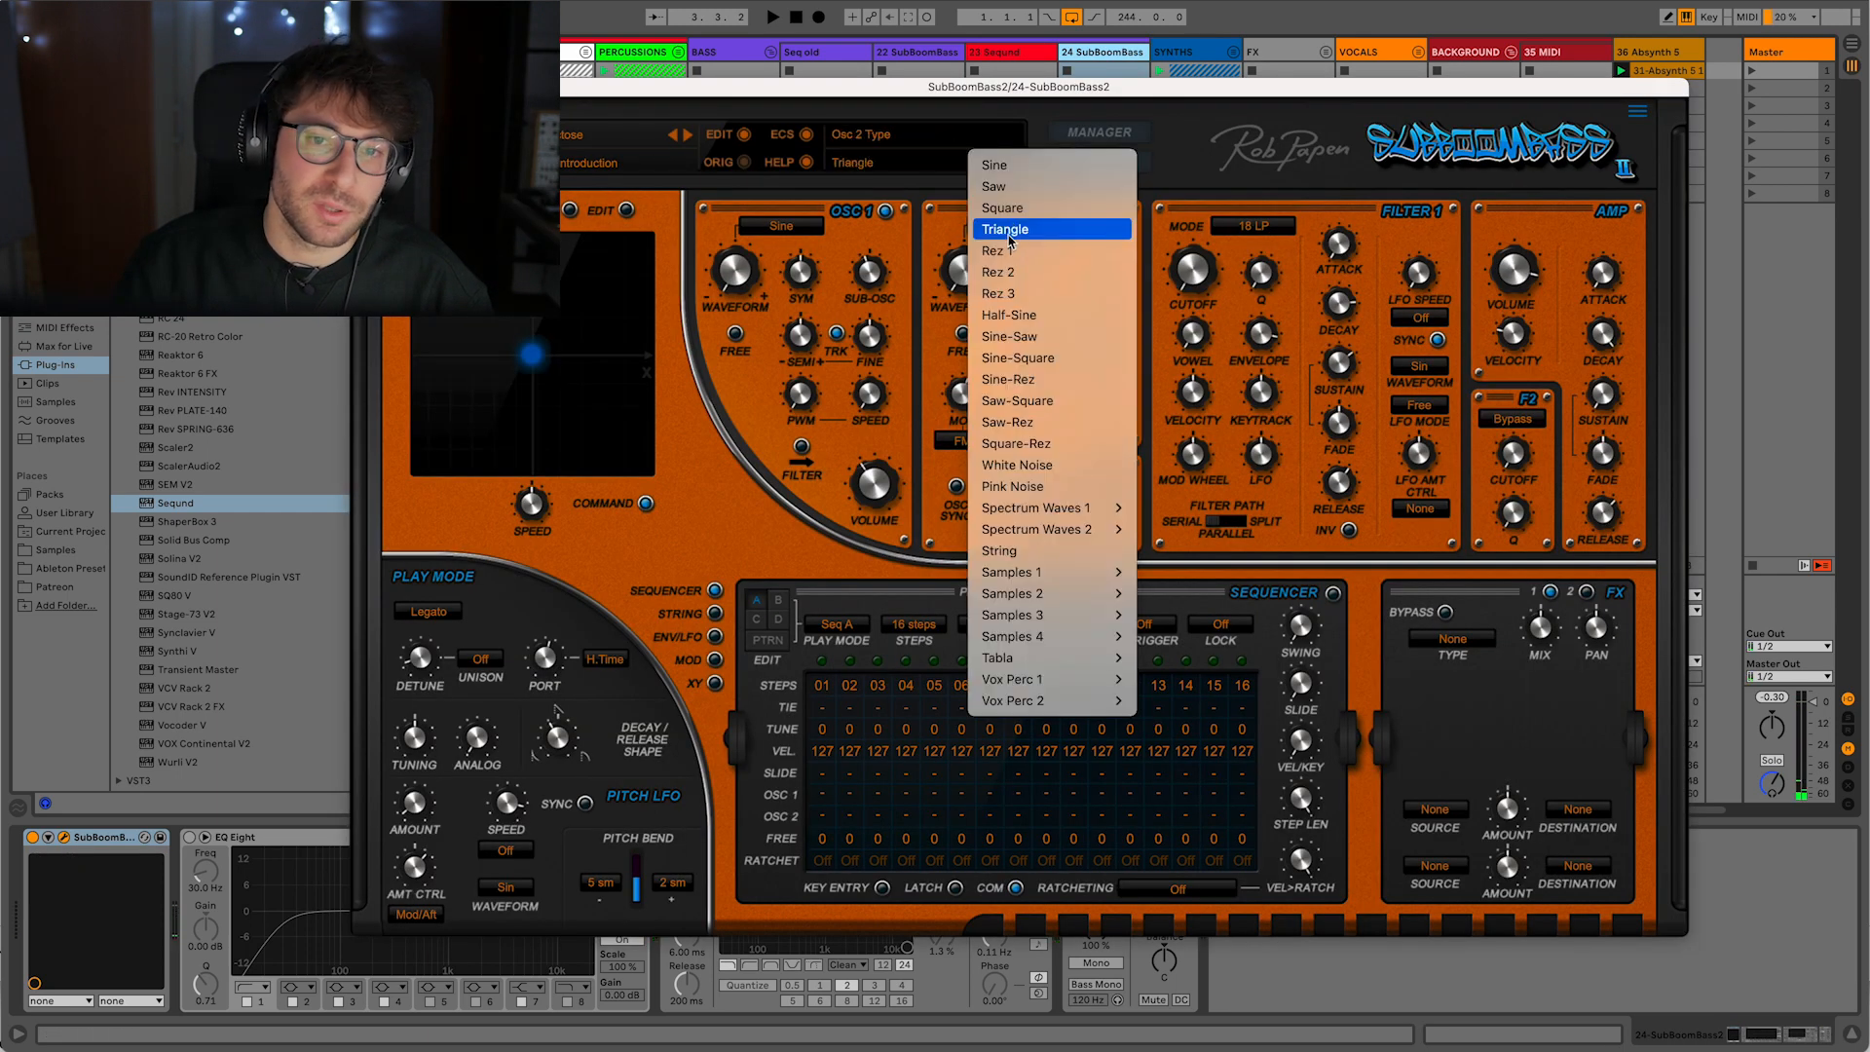
left_click(1018, 176)
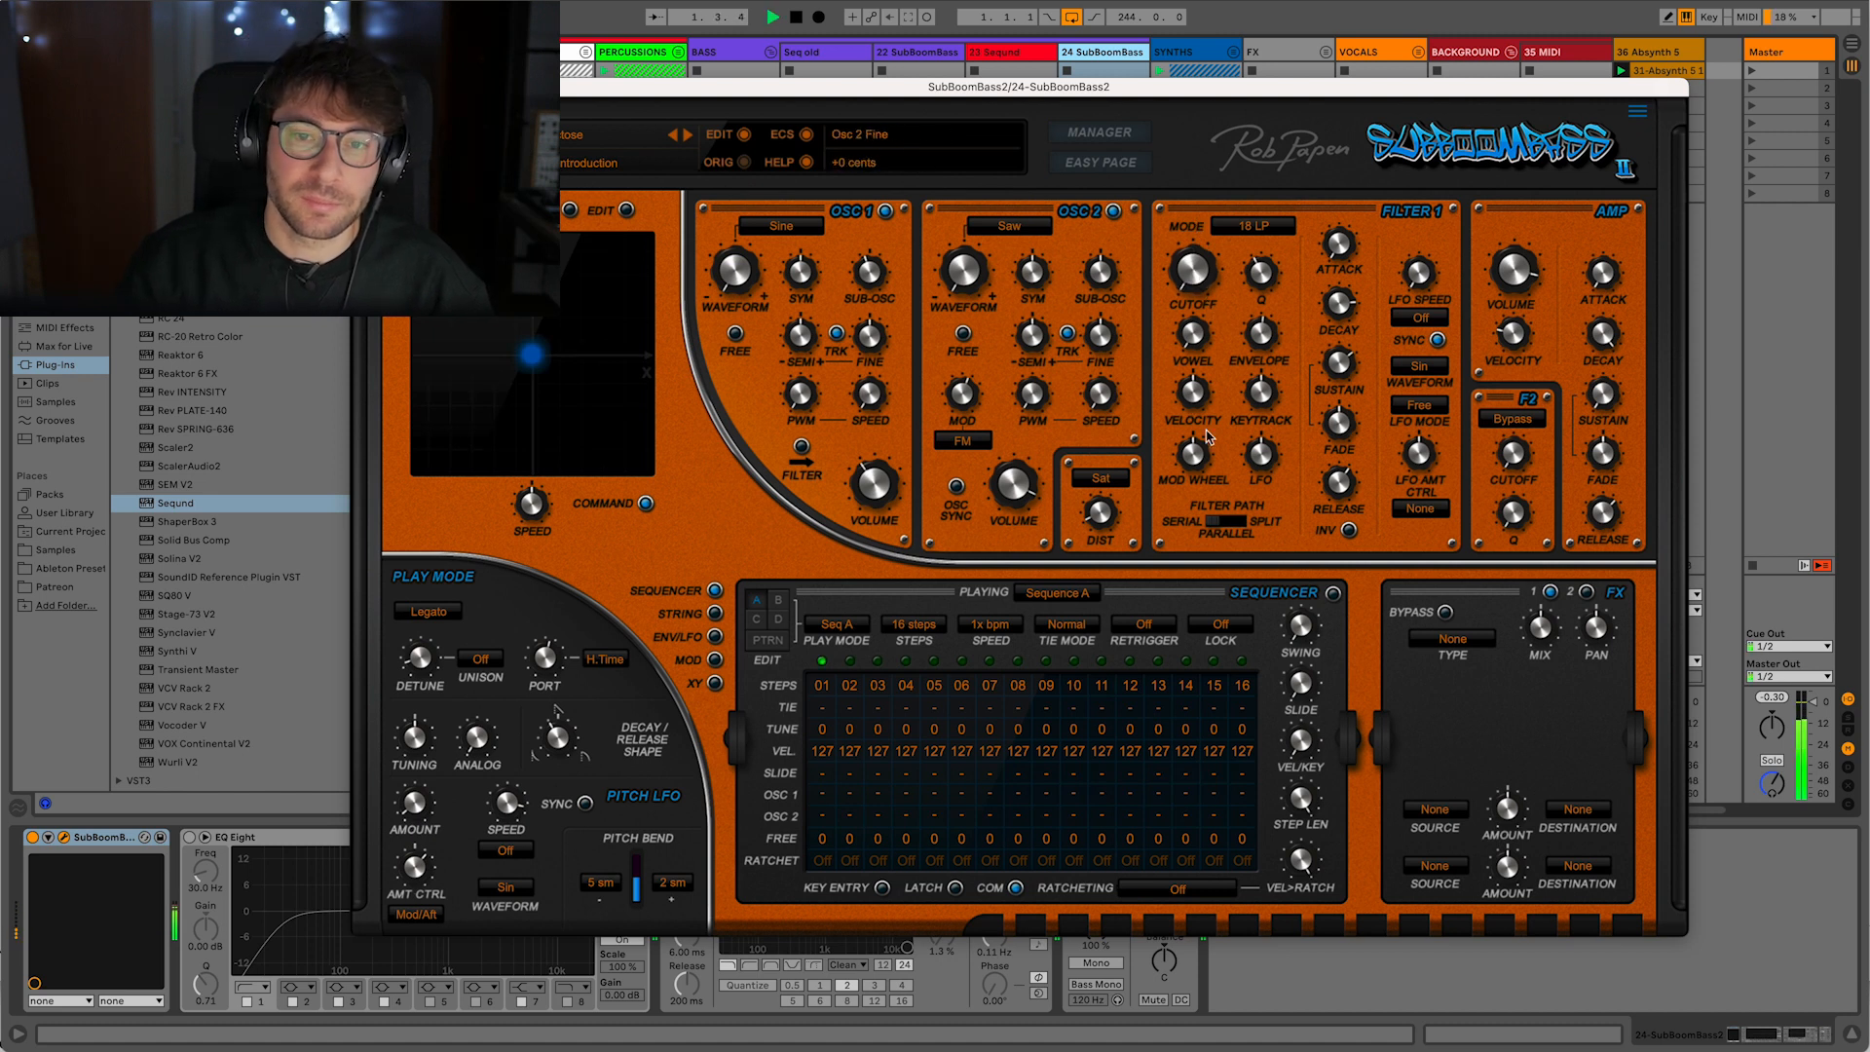
- Bring up Seqund beside the synth and assign MIDI CC 1 to SubBoomBass2's Filter 1 cutoff
left_click(1010, 52)
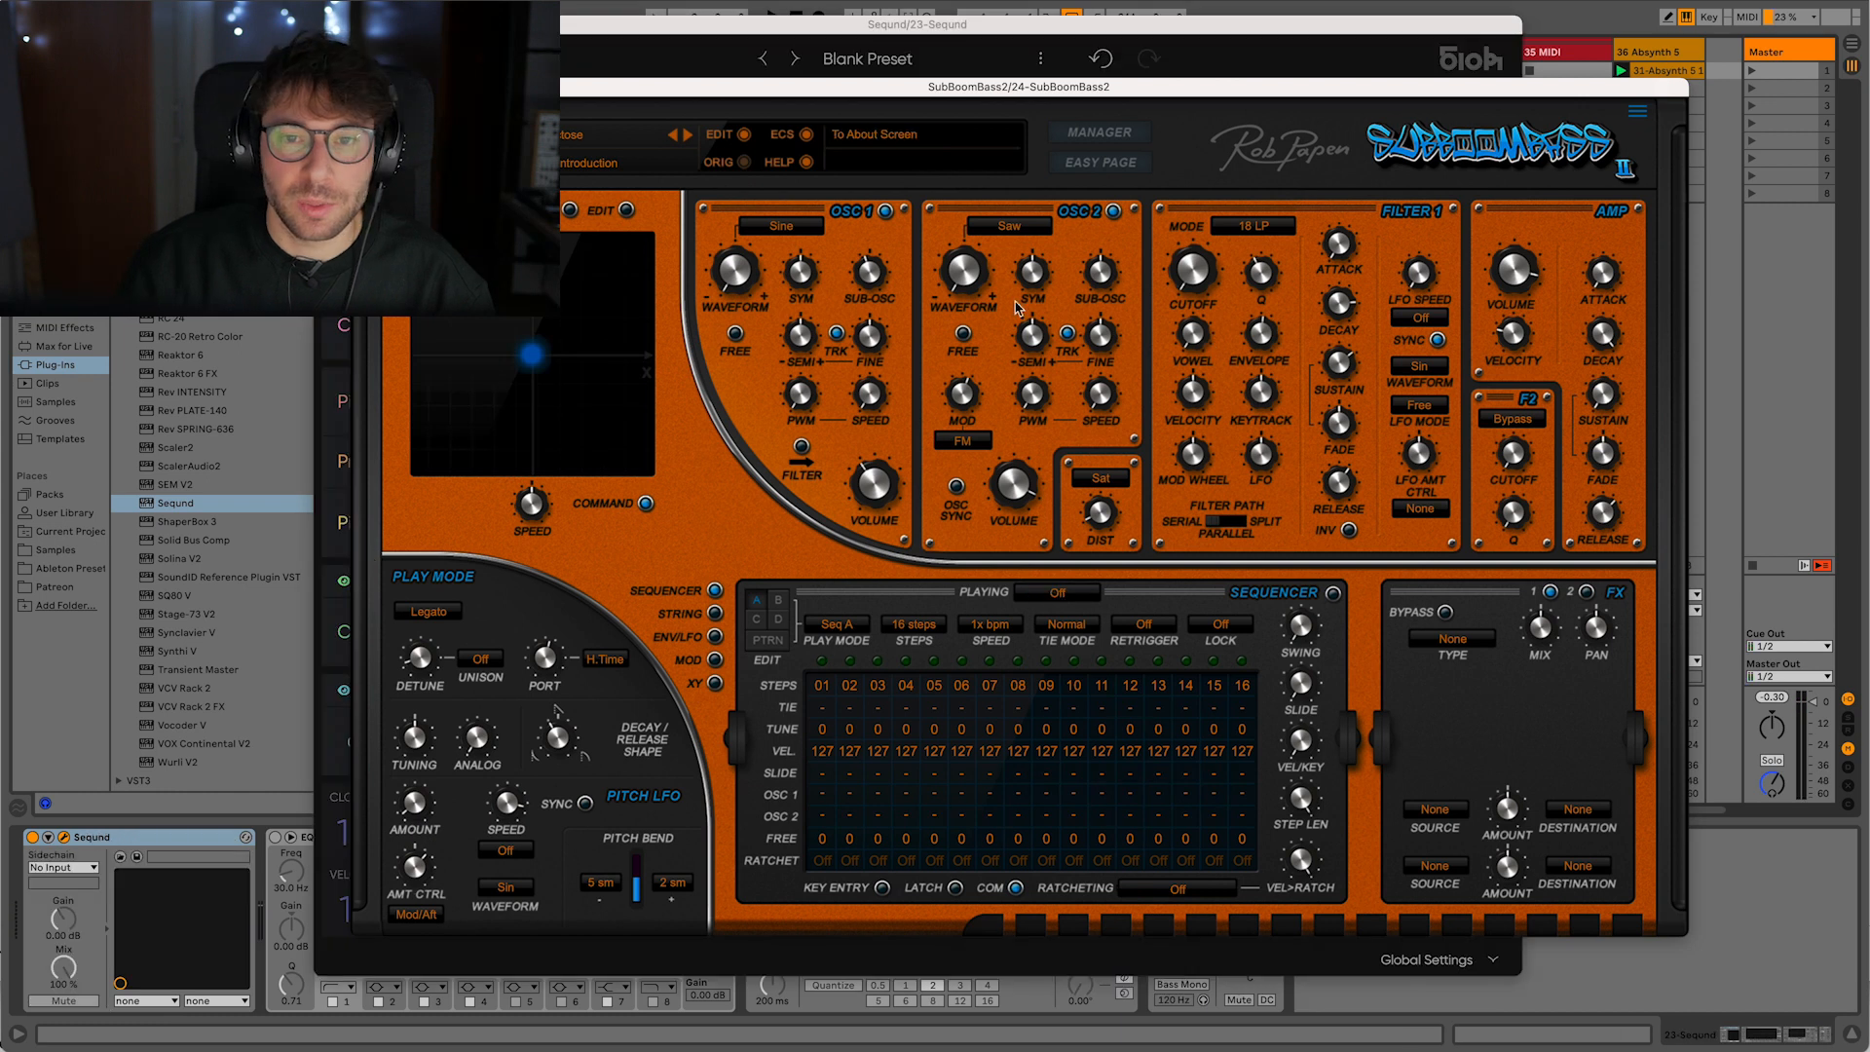
right_click(1188, 275)
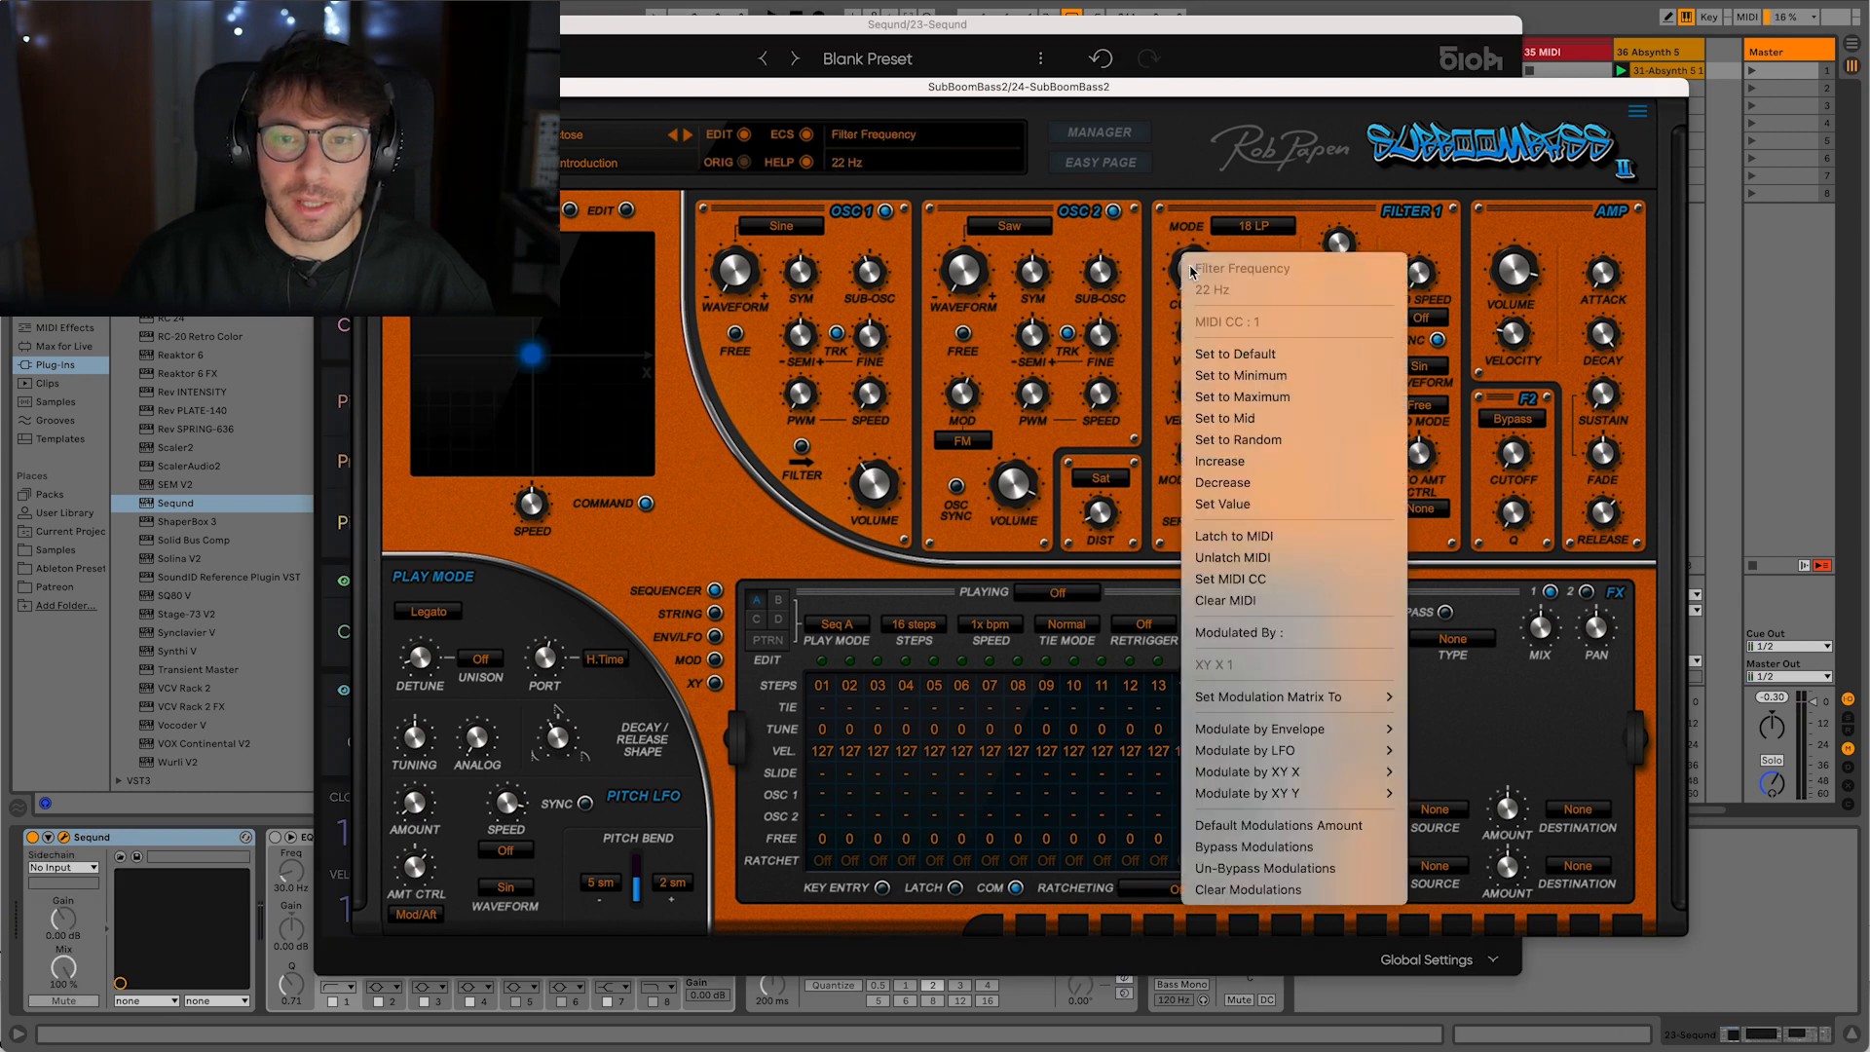
left_click(1273, 583)
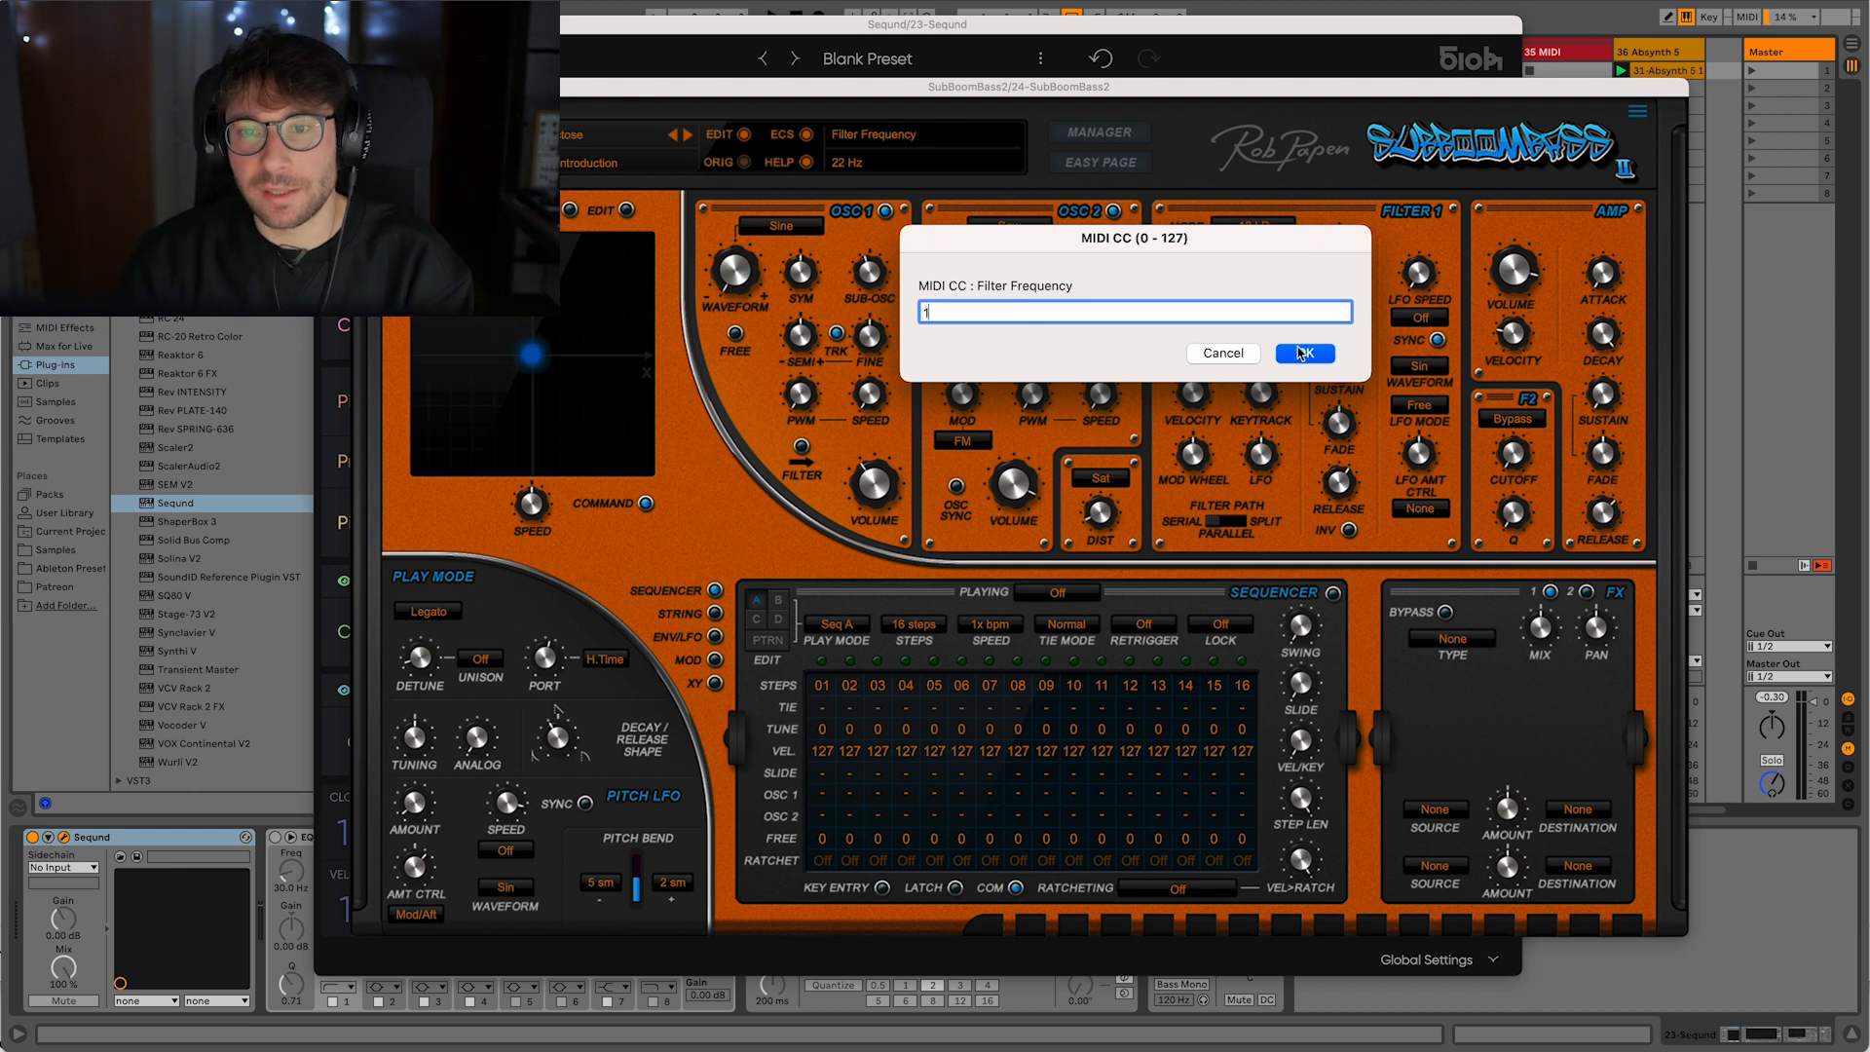
left_click(1302, 352)
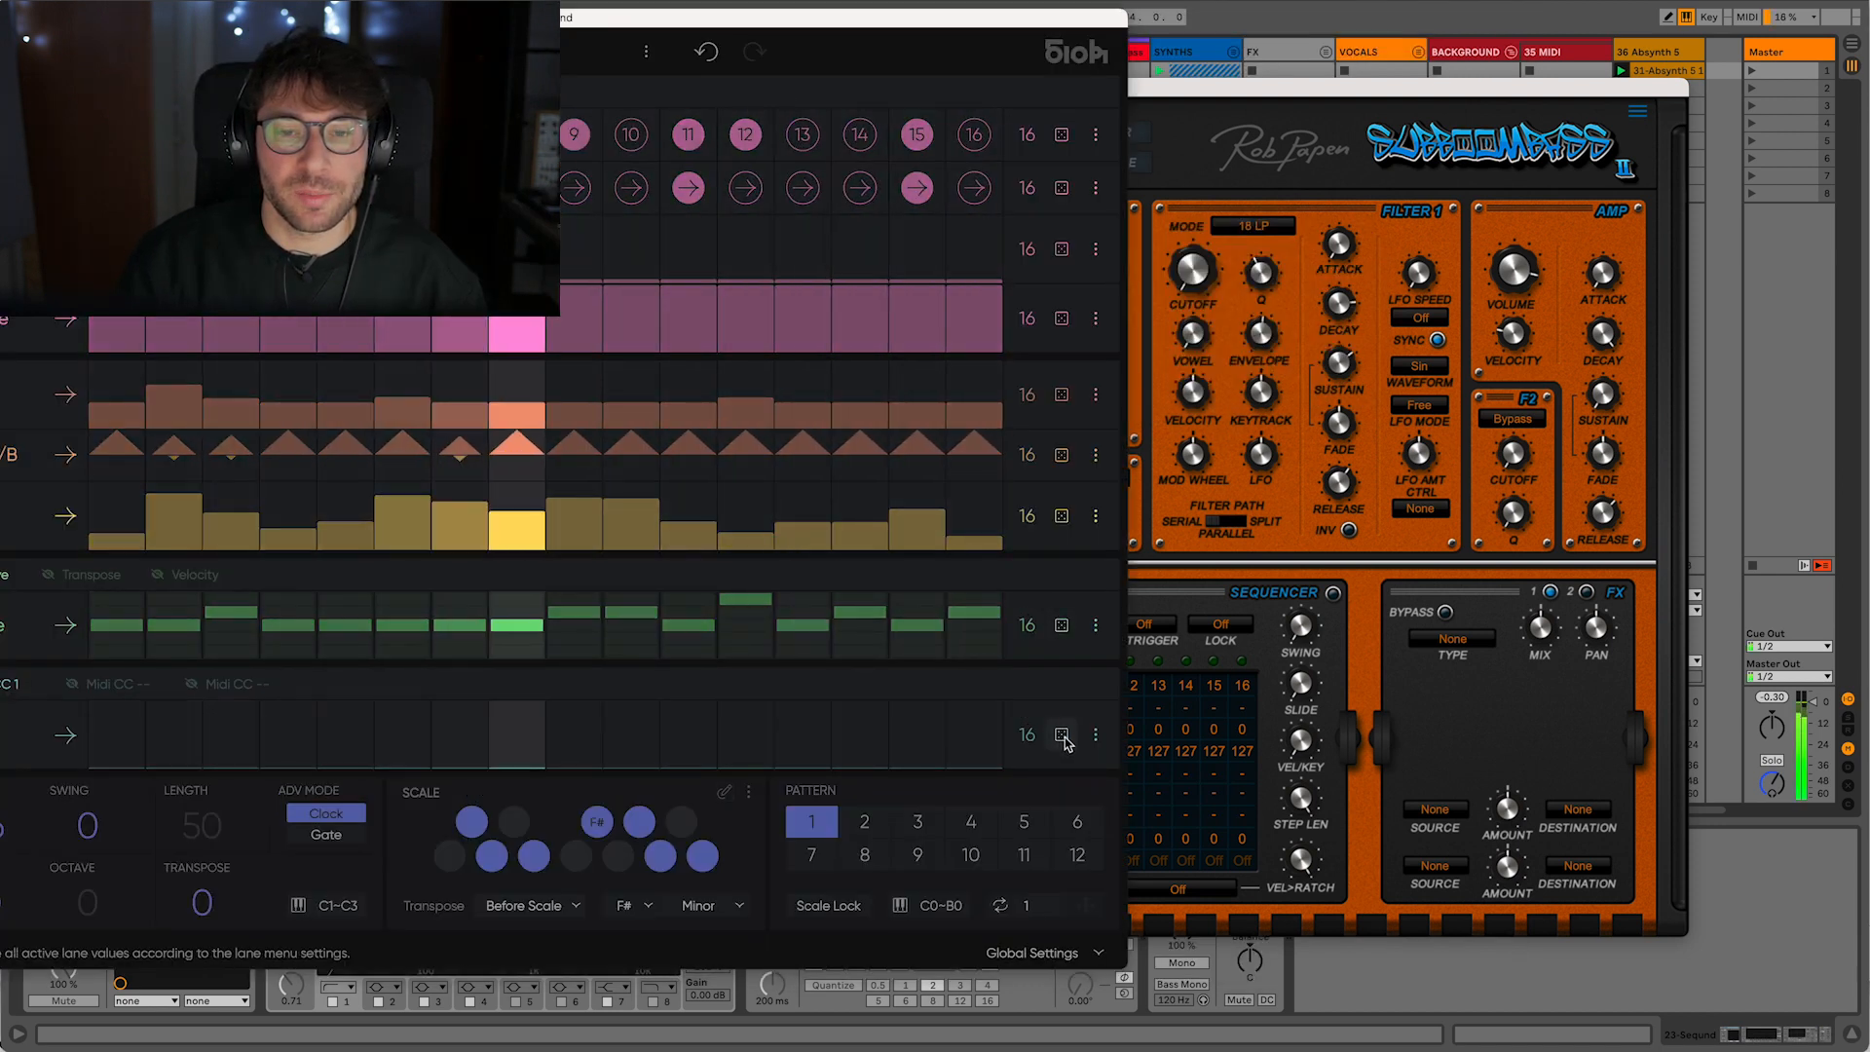
- Randomize Seqund's CC 1 lane and bring SubBoomBass2 forward to audition the filter modulation
left_click(1063, 735)
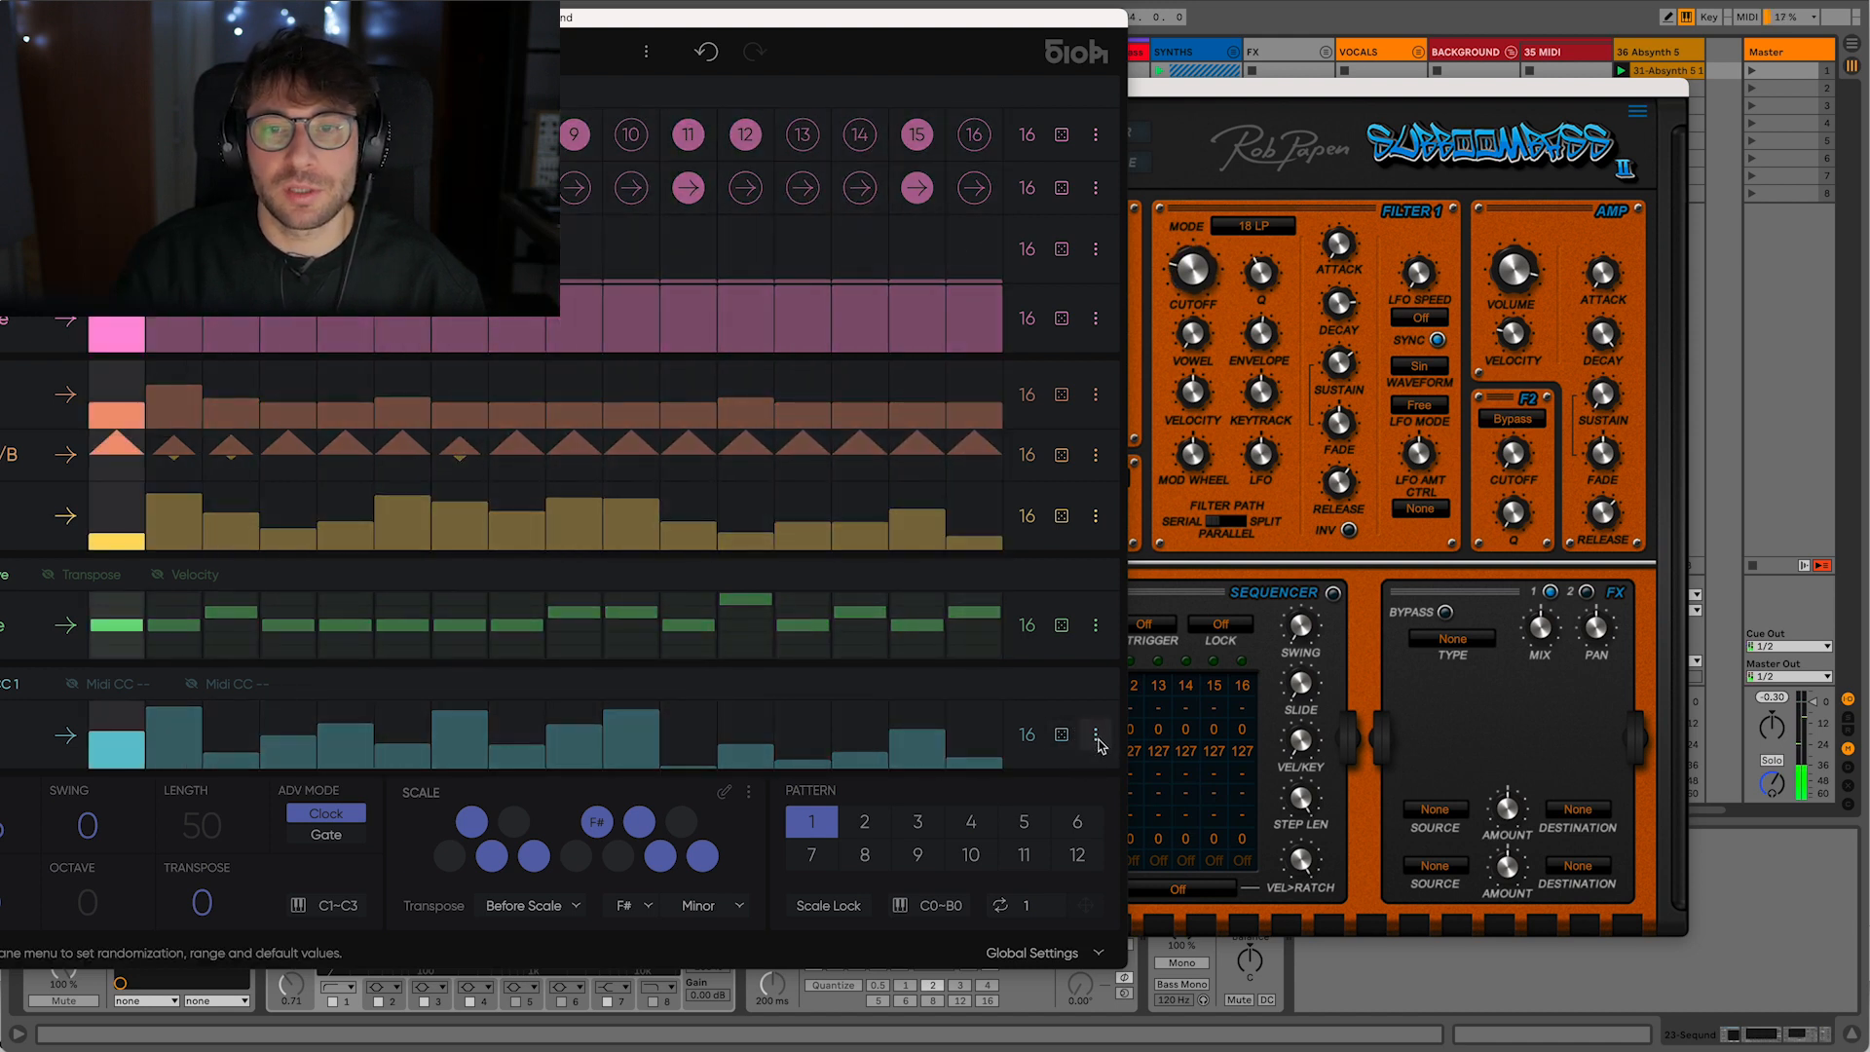
left_click(1259, 351)
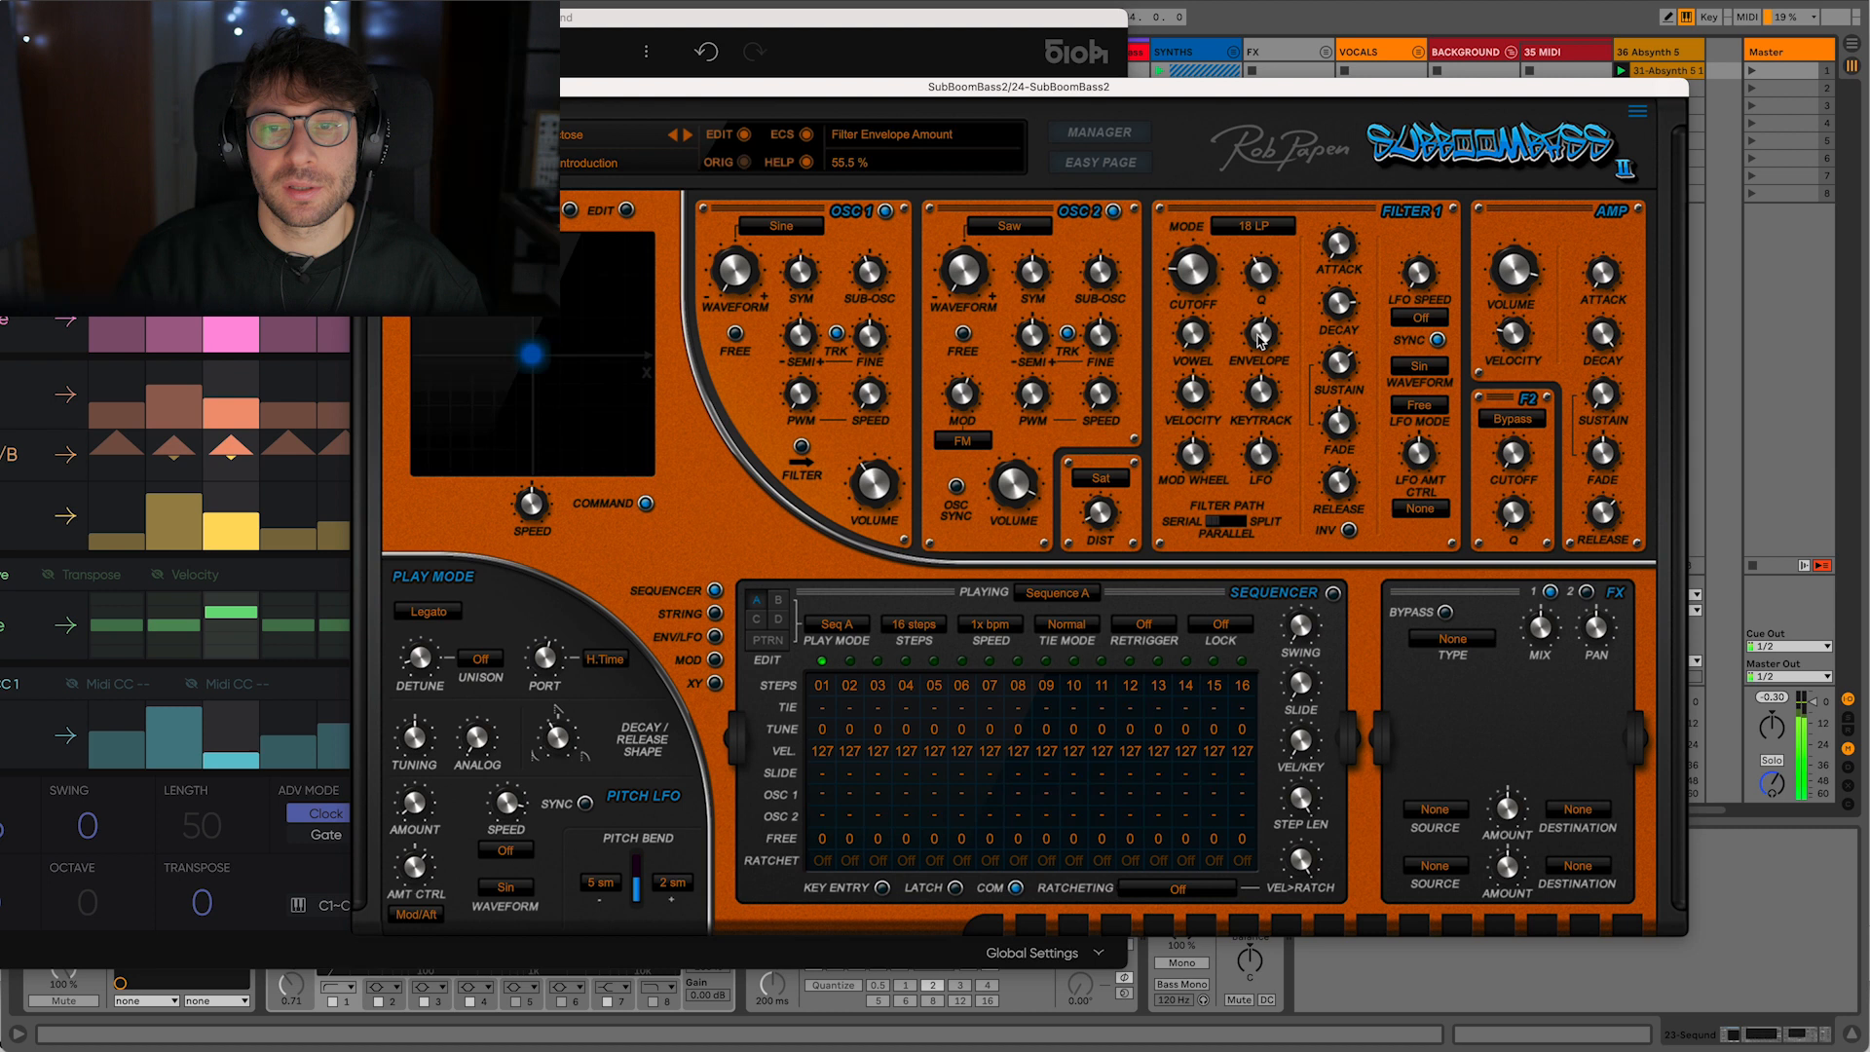
- Return to Seqund and set the CC 1 lane's range maximum to 30
left_click(943, 39)
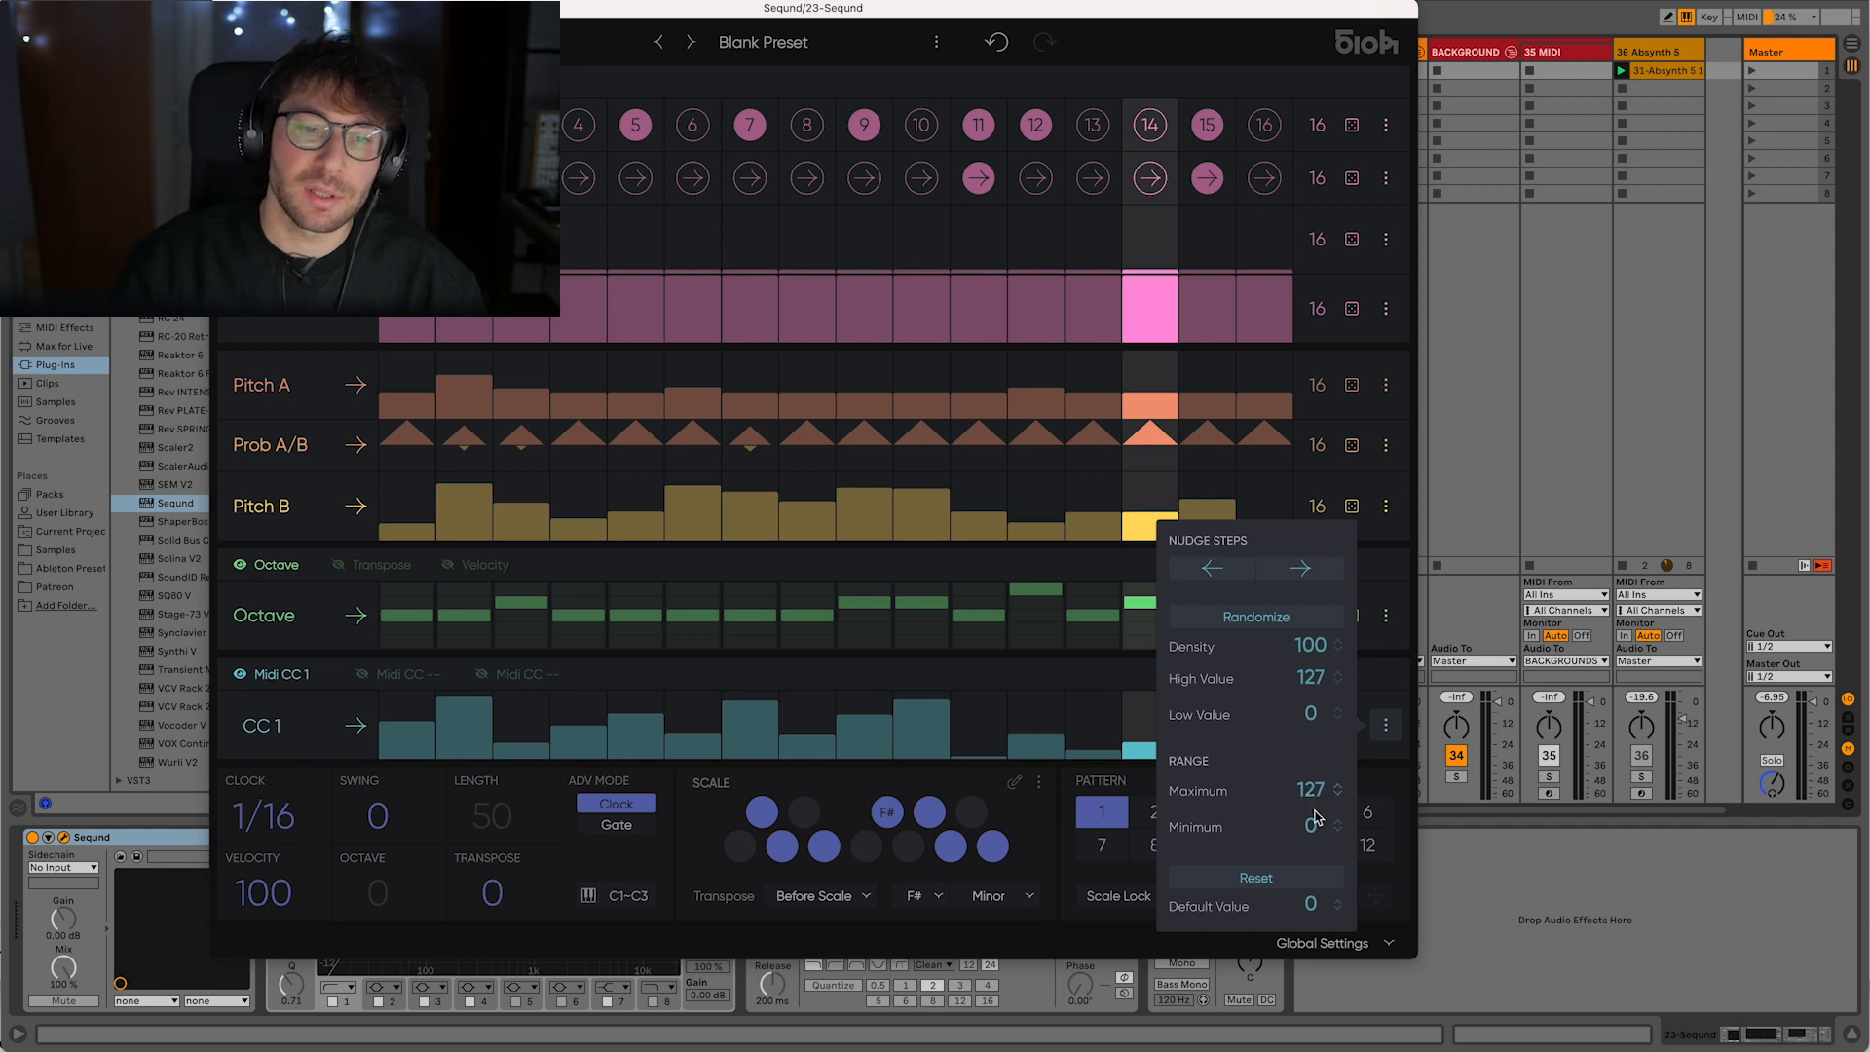
left_click(1383, 729)
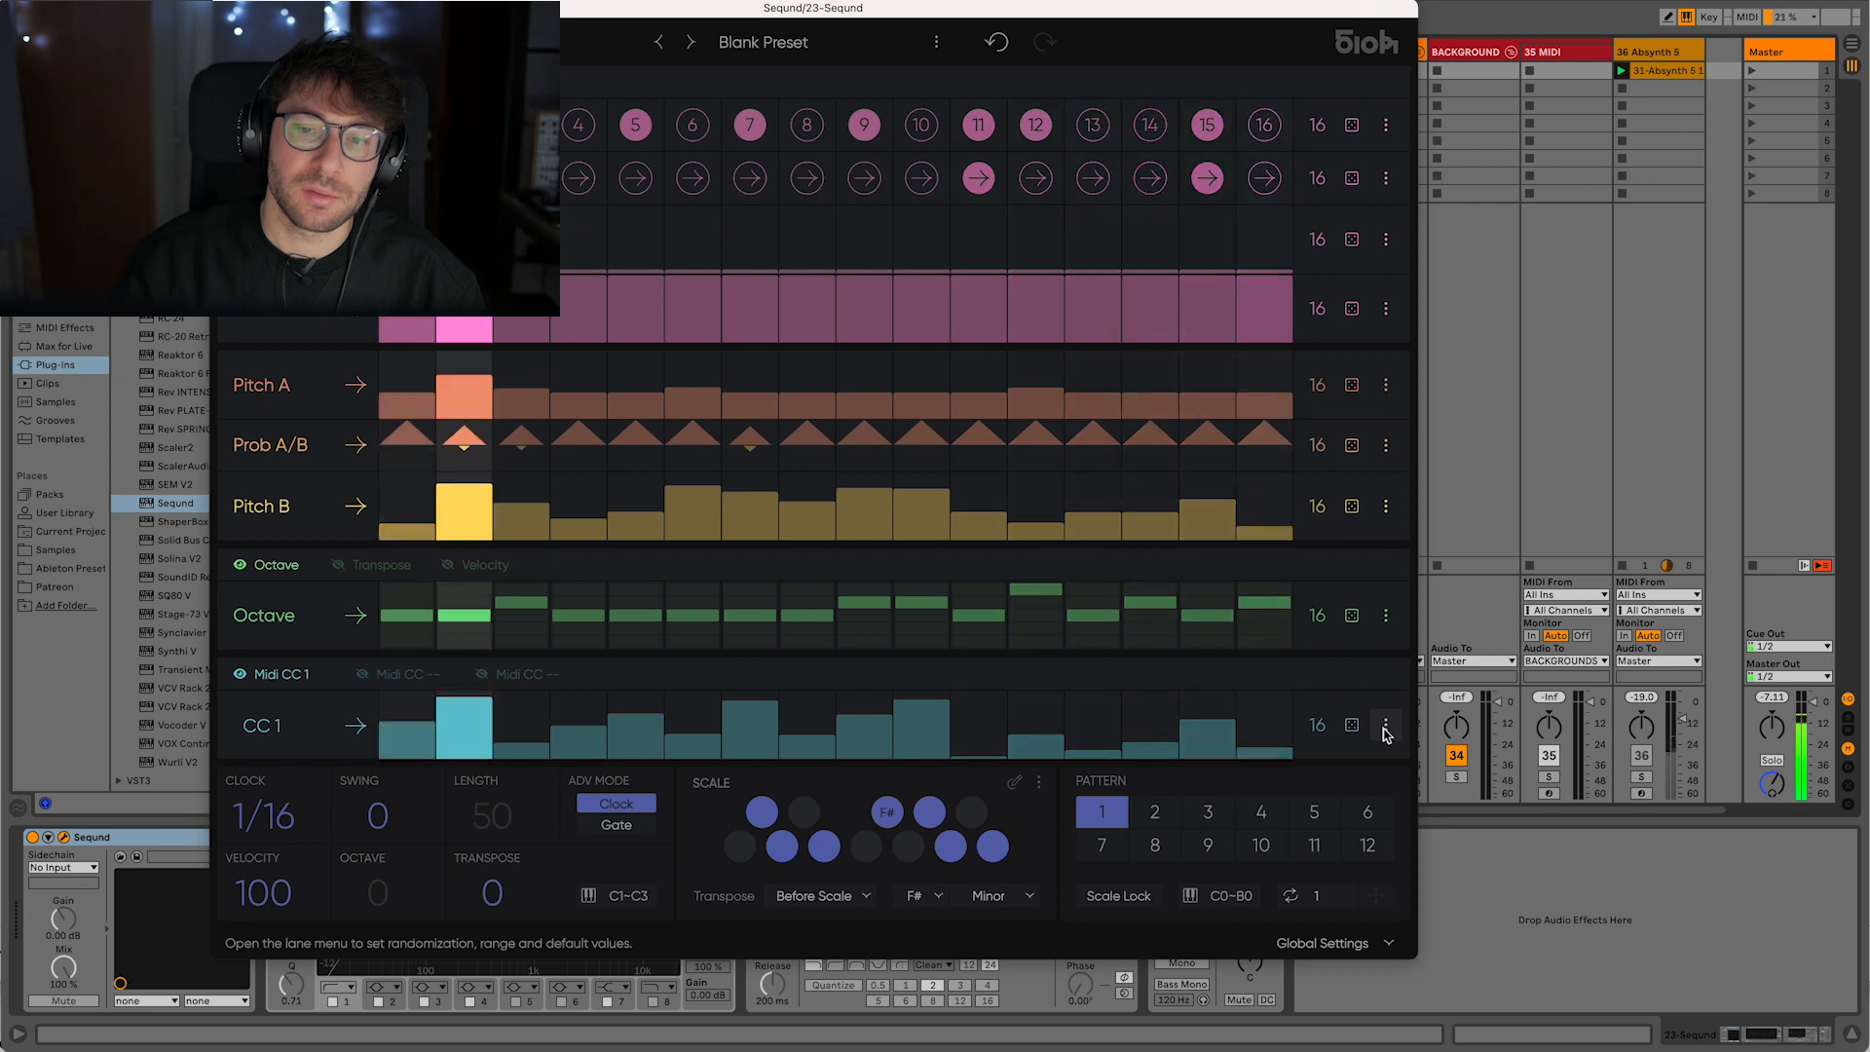
left_click(1385, 728)
left_click_drag(1311, 789, 1311, 979)
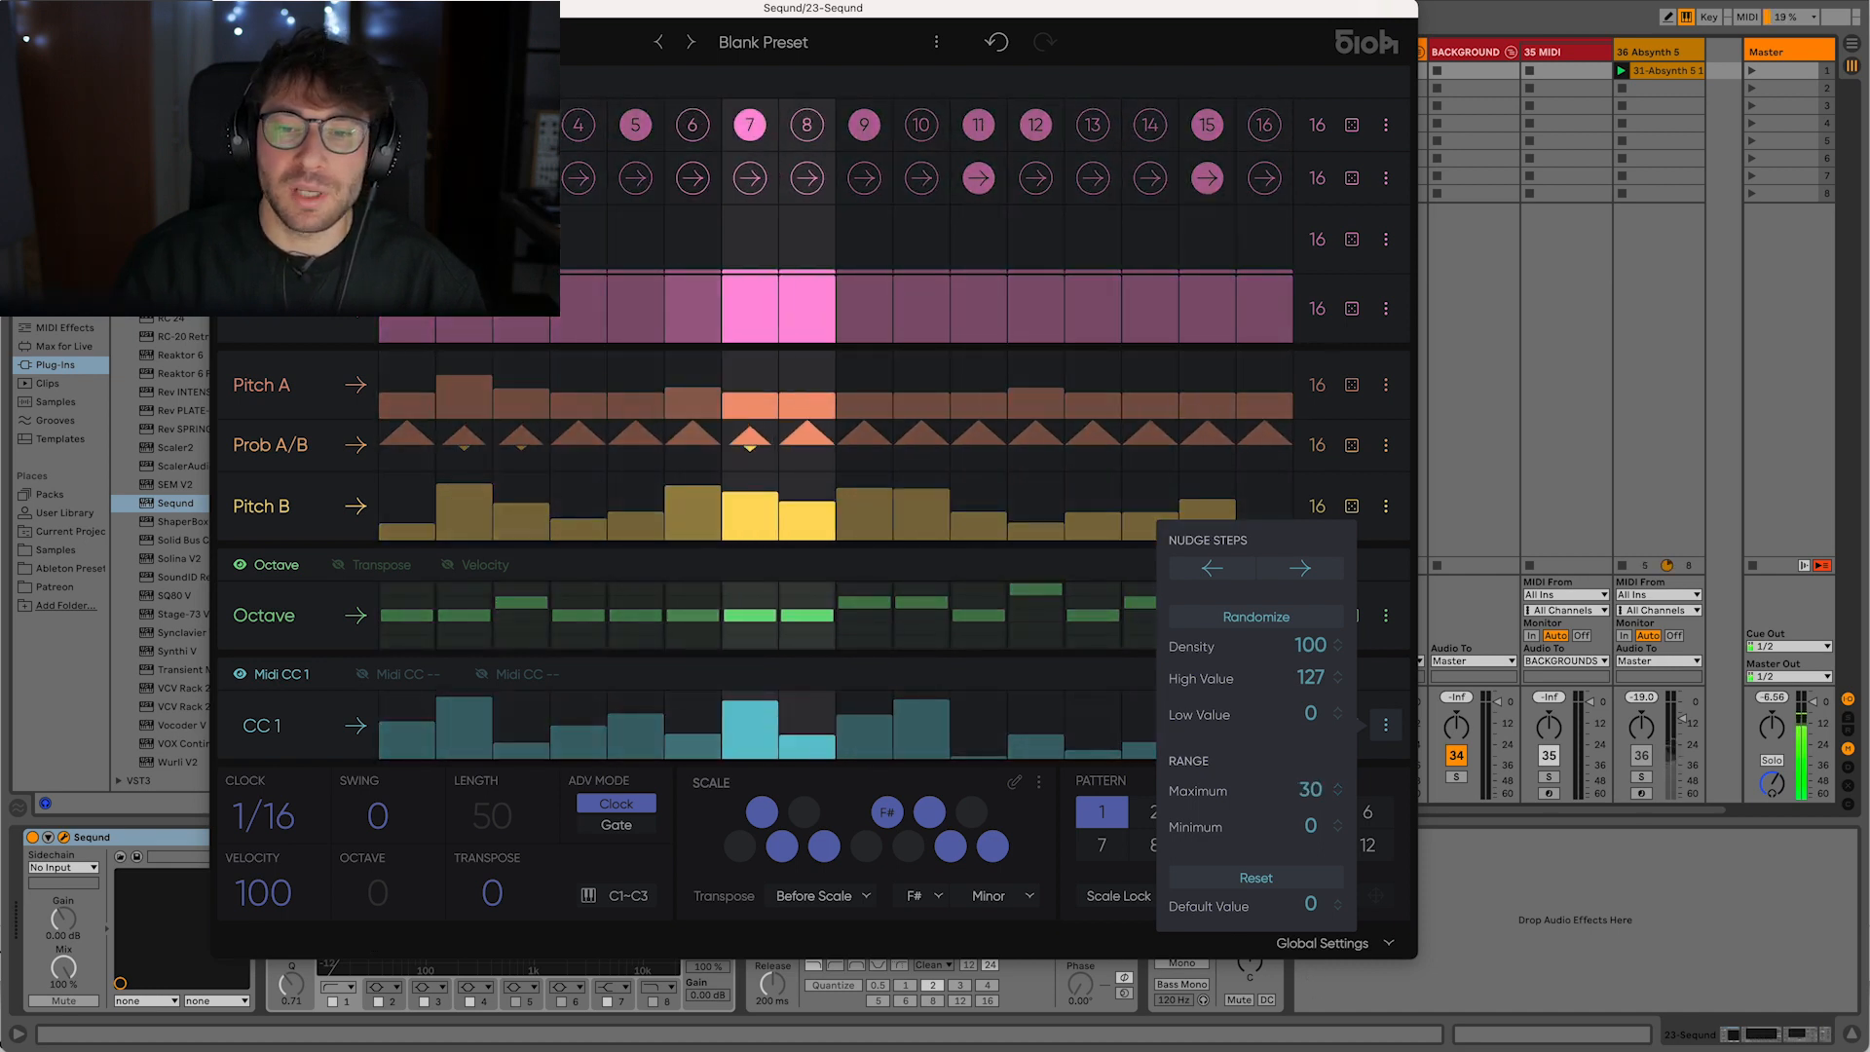
left_click(1387, 740)
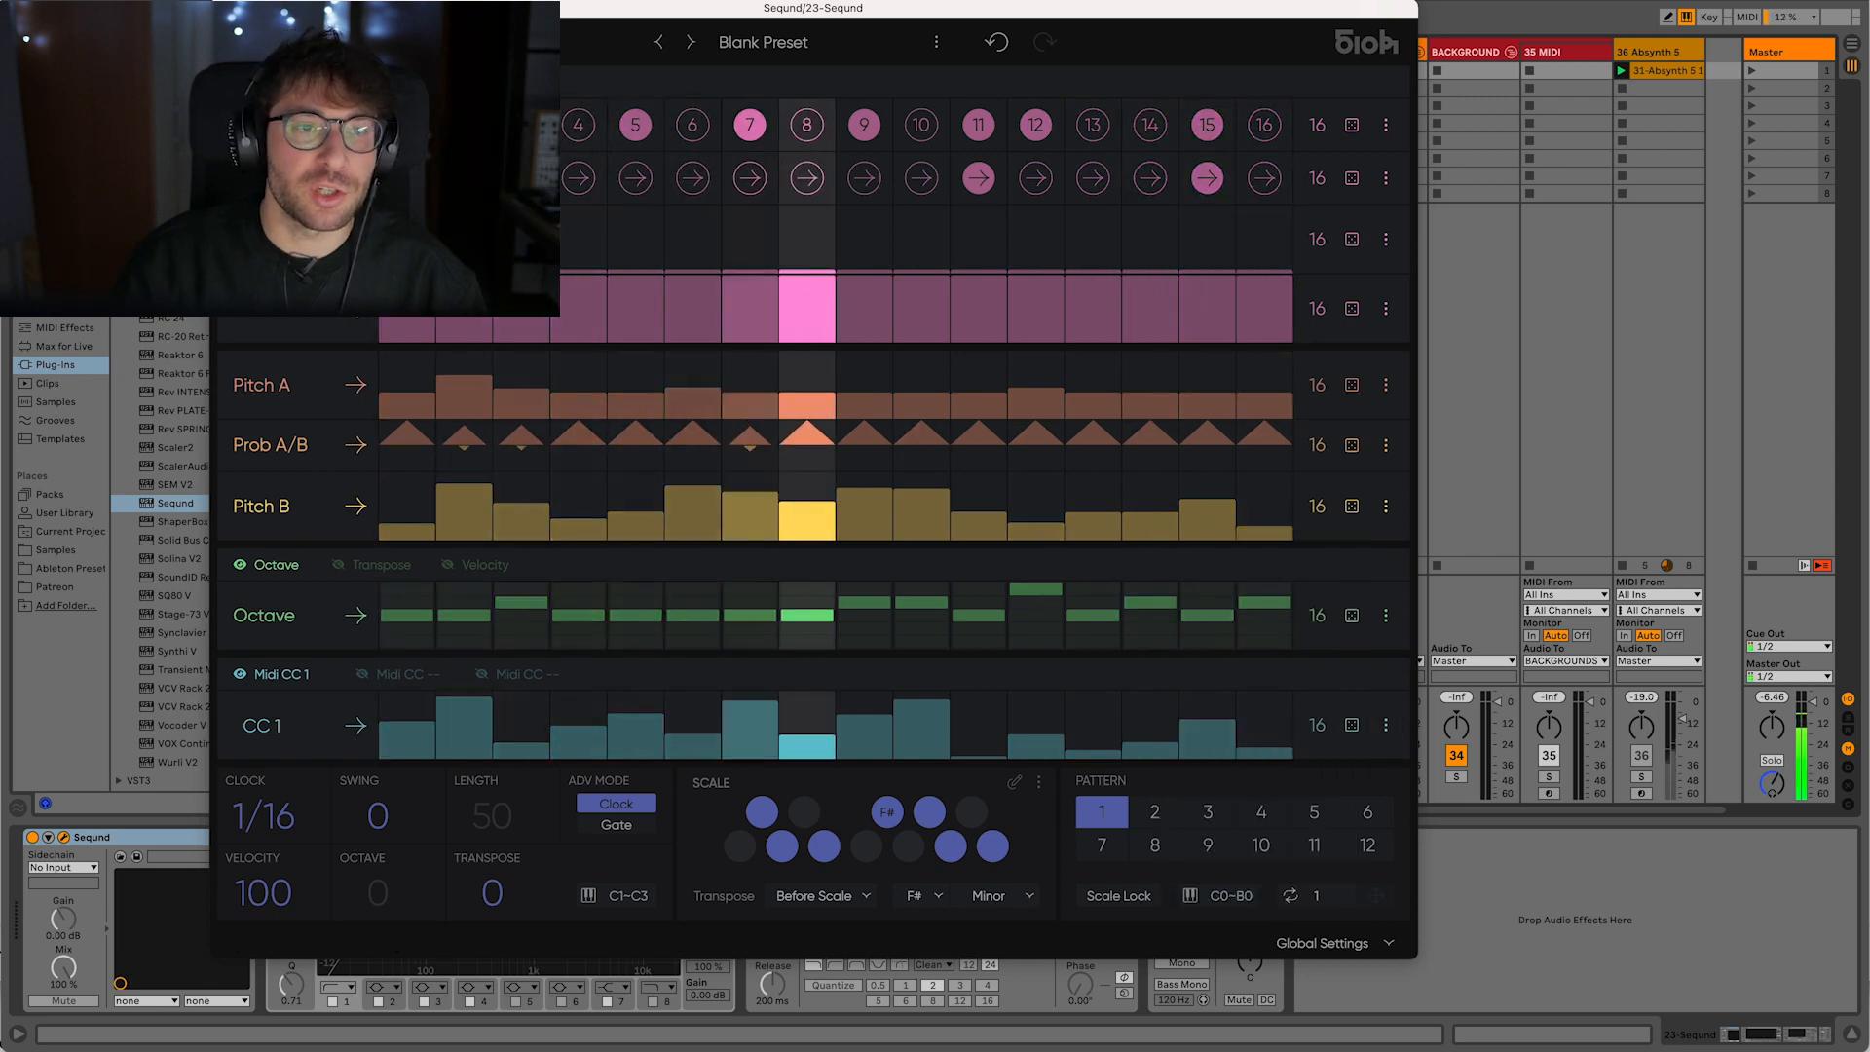
- Hide the plug-in windows and reopen SubBoomBass2 from its track to examine the cutoff modulation during playback, then close it
key("alt+super+p")
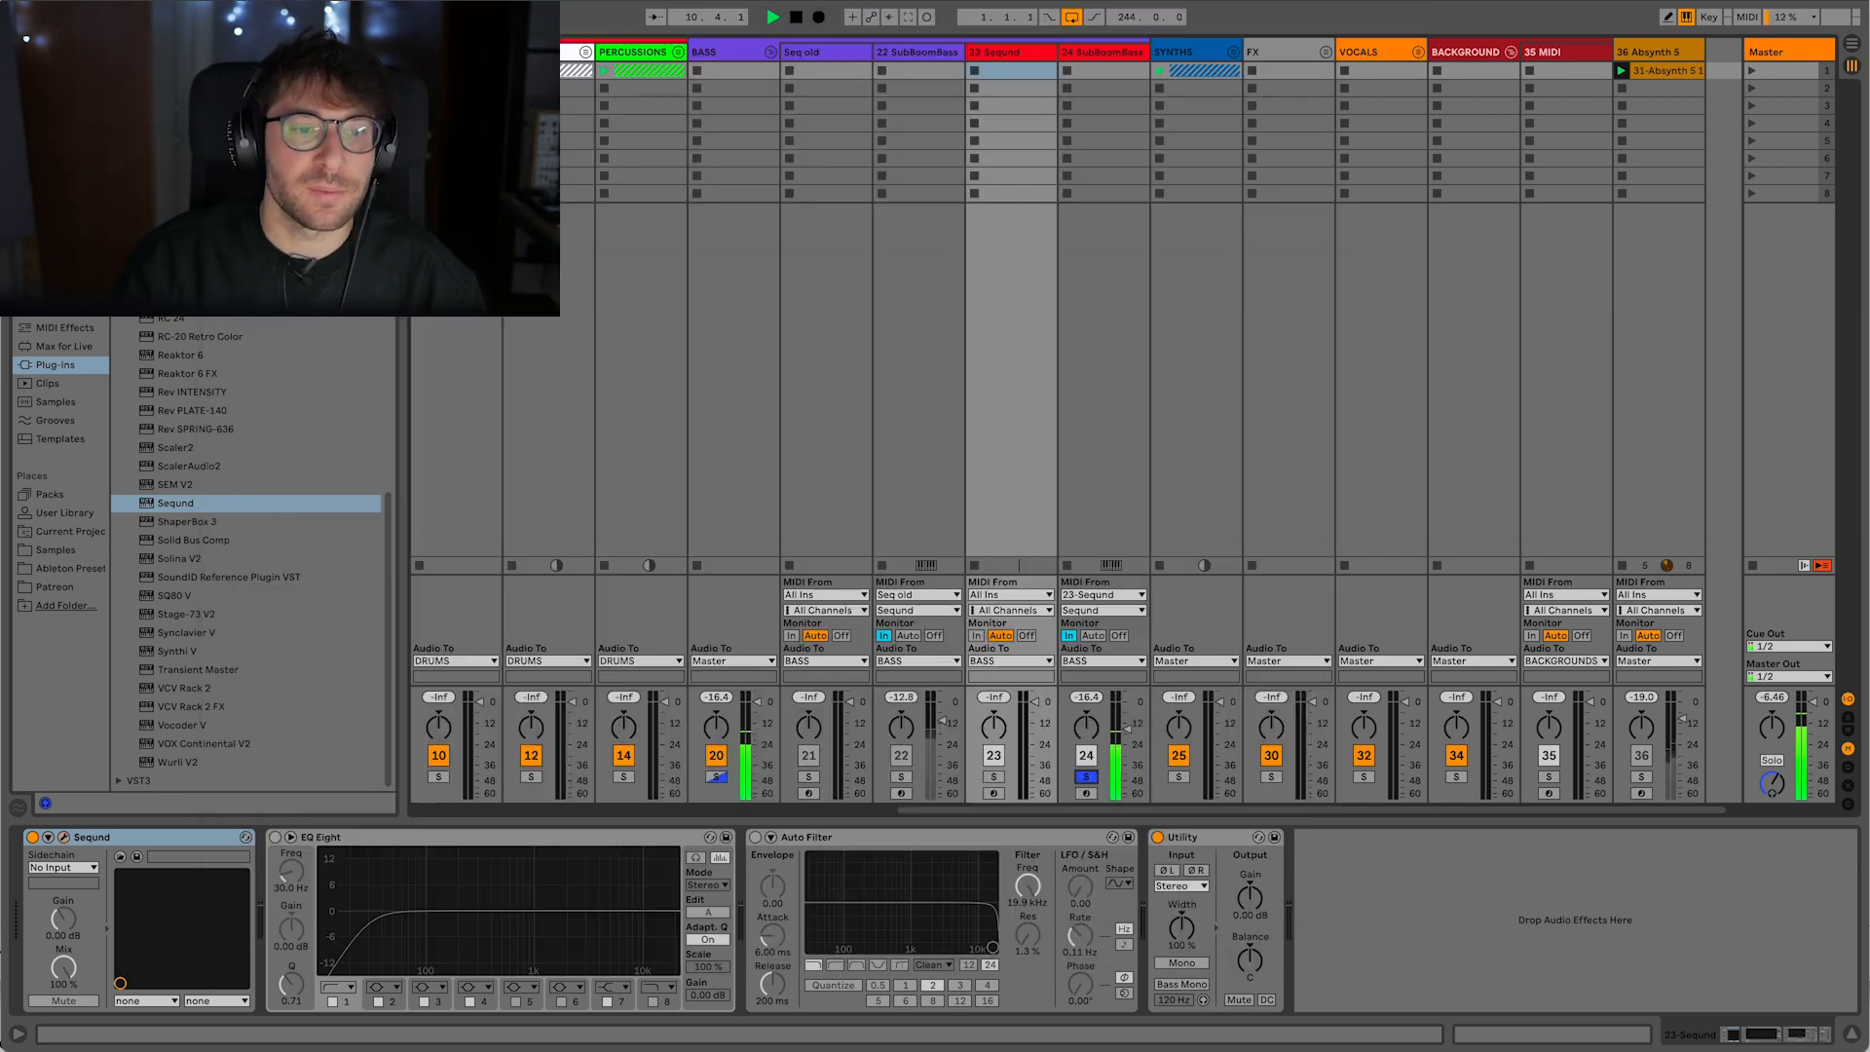
left_click(1093, 58)
left_click(65, 837)
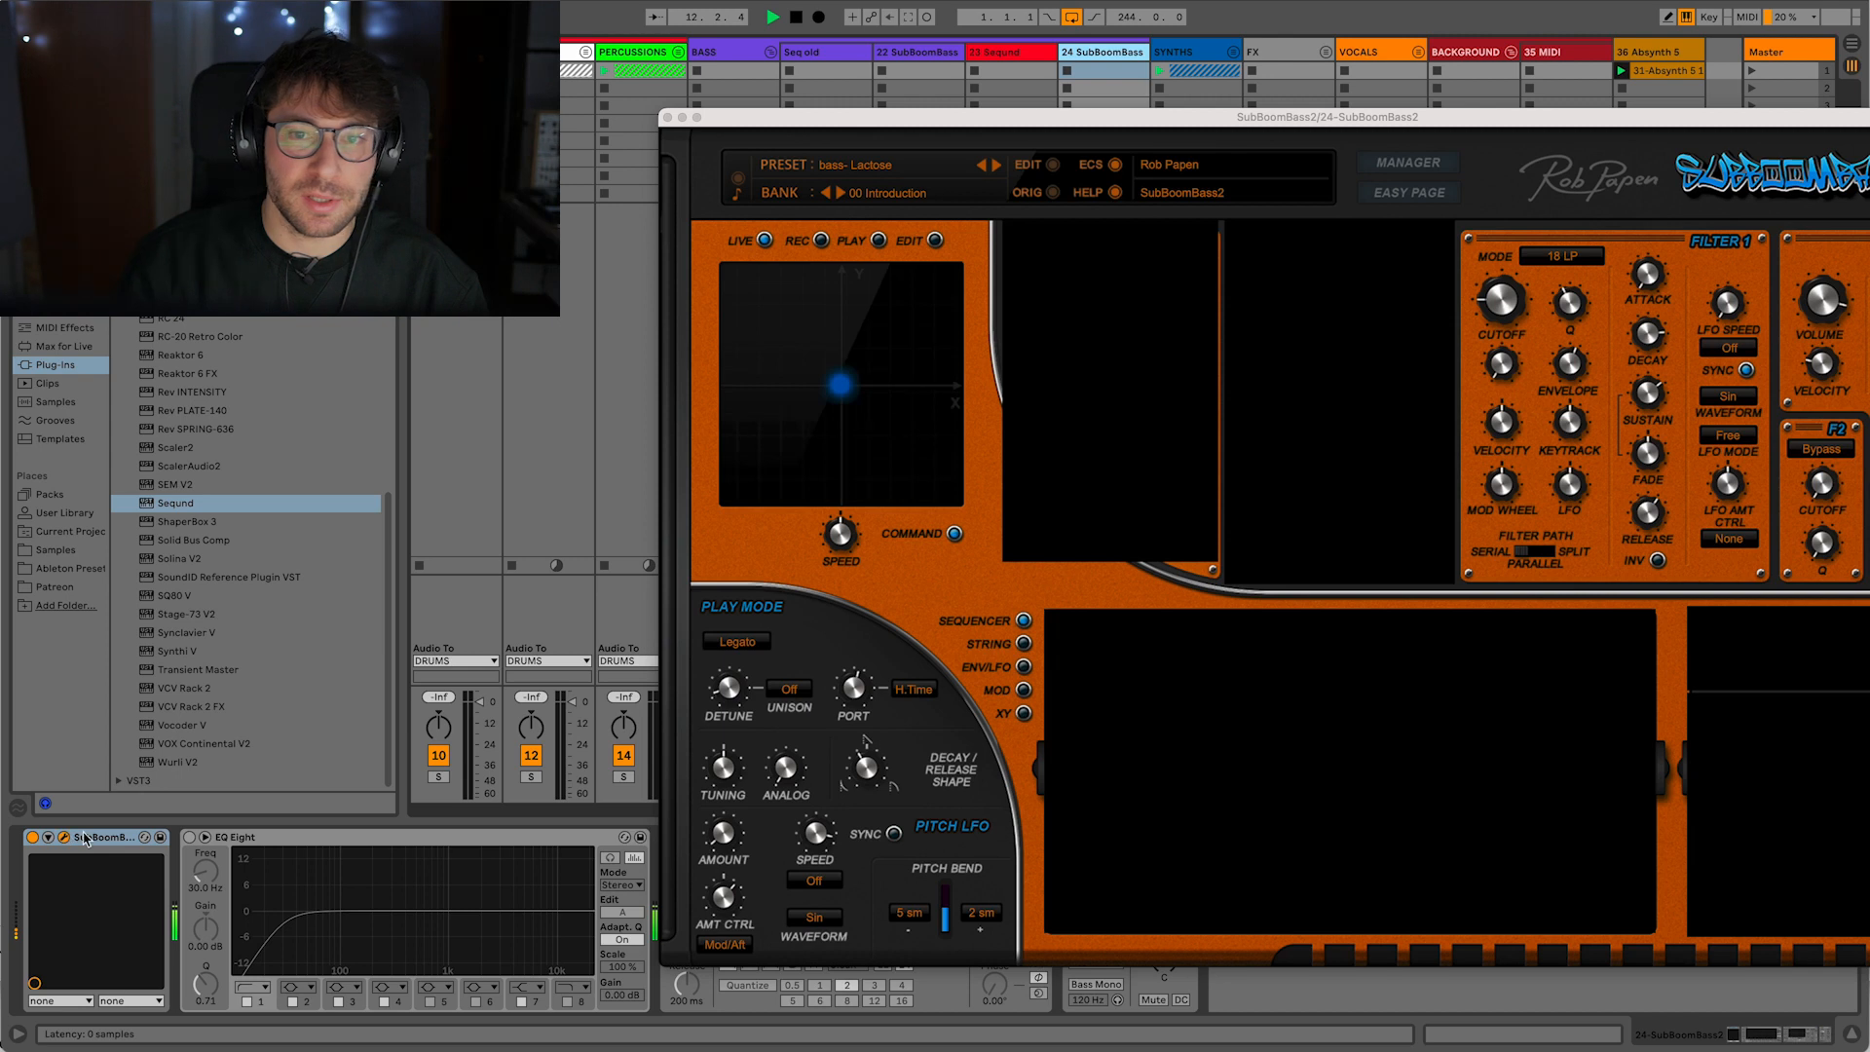
left_click_drag(1504, 125, 1136, 122)
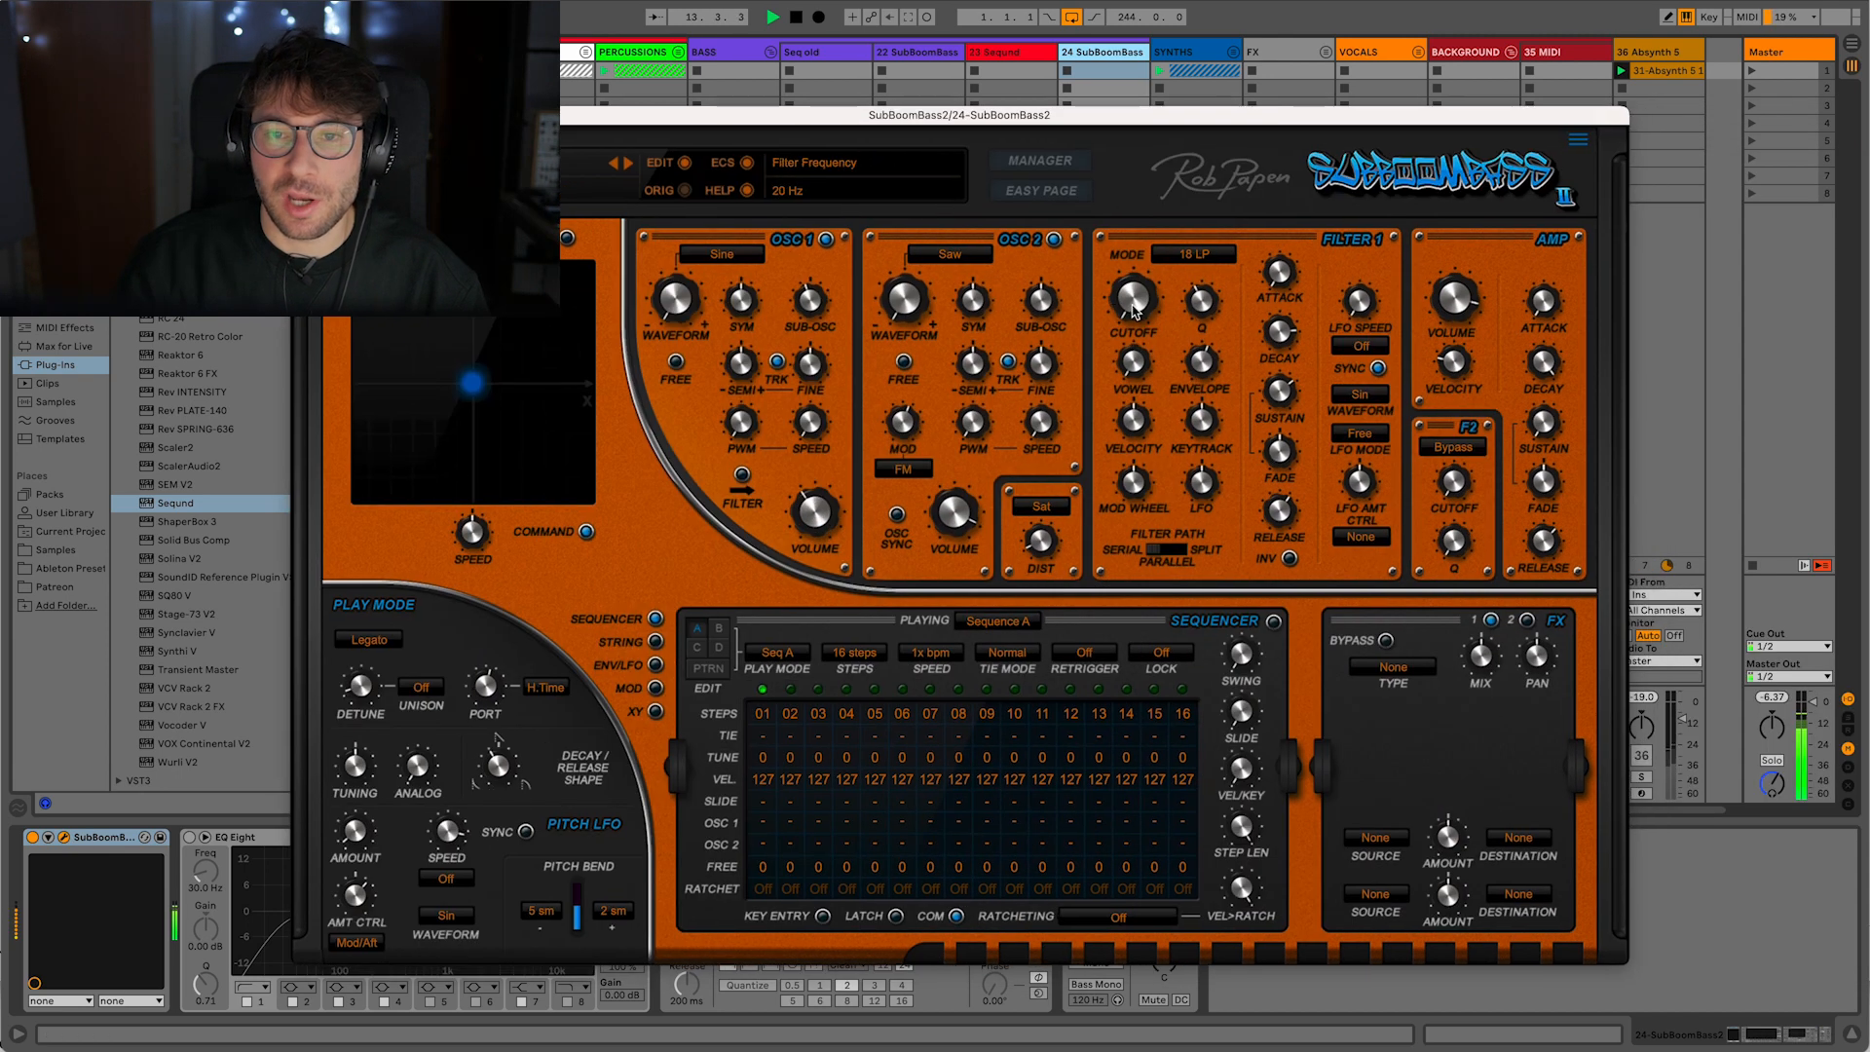
left_click_drag(1349, 125, 1226, 140)
left_click(180, 130)
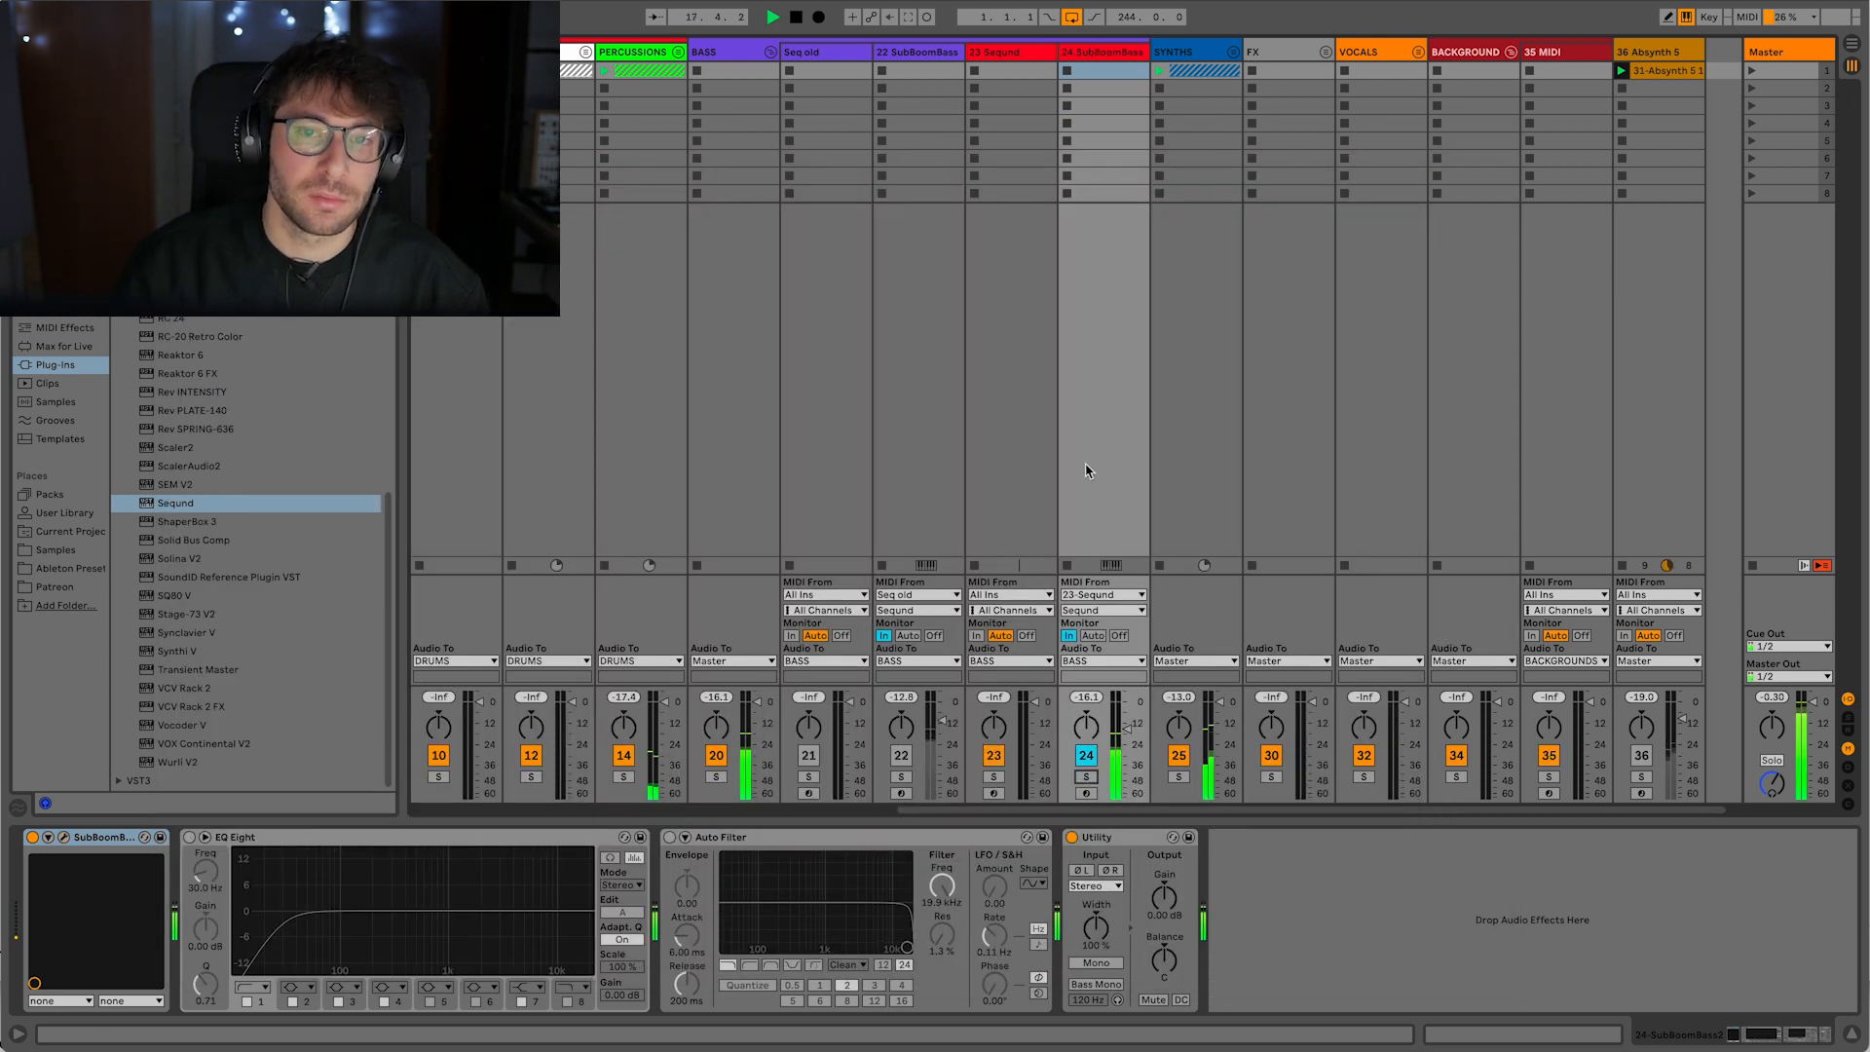
- Record Seqund's output into a new clip in the first slot of the 24 SubBoomBass track
scroll(978, 352, "right", 5)
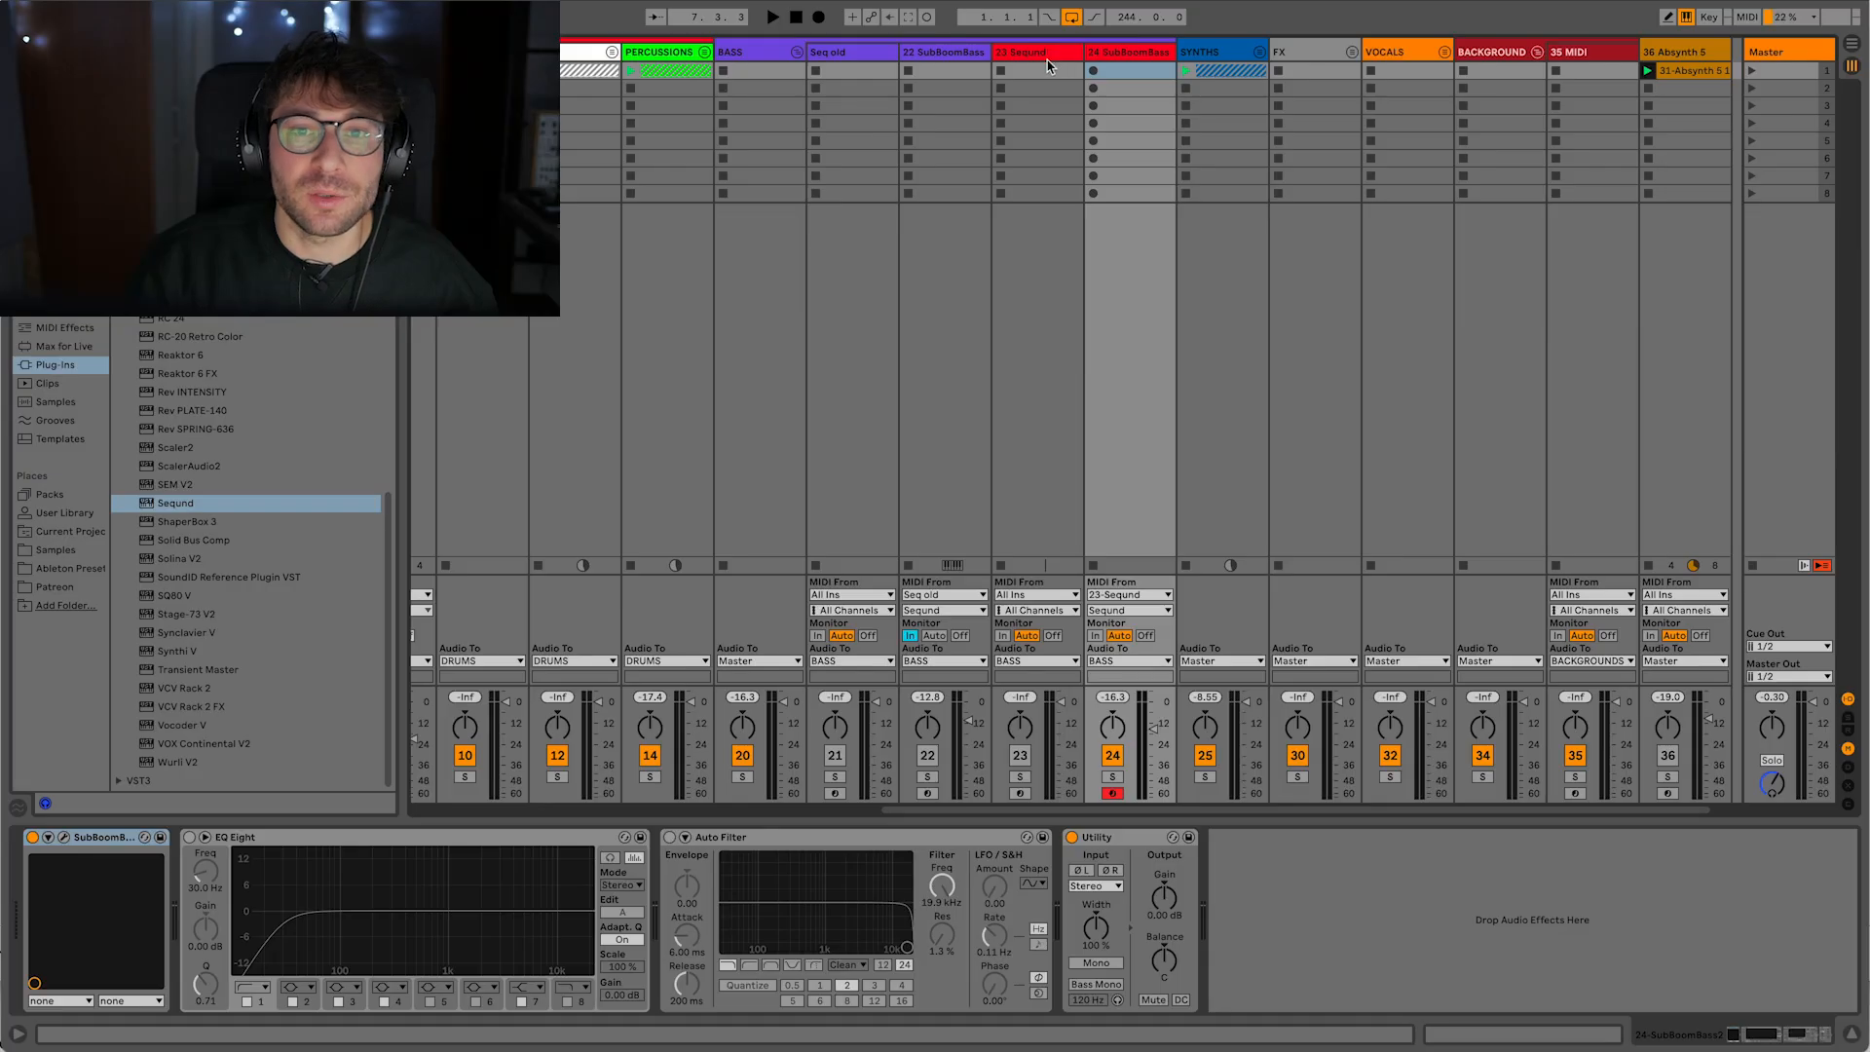
left_click(1049, 58)
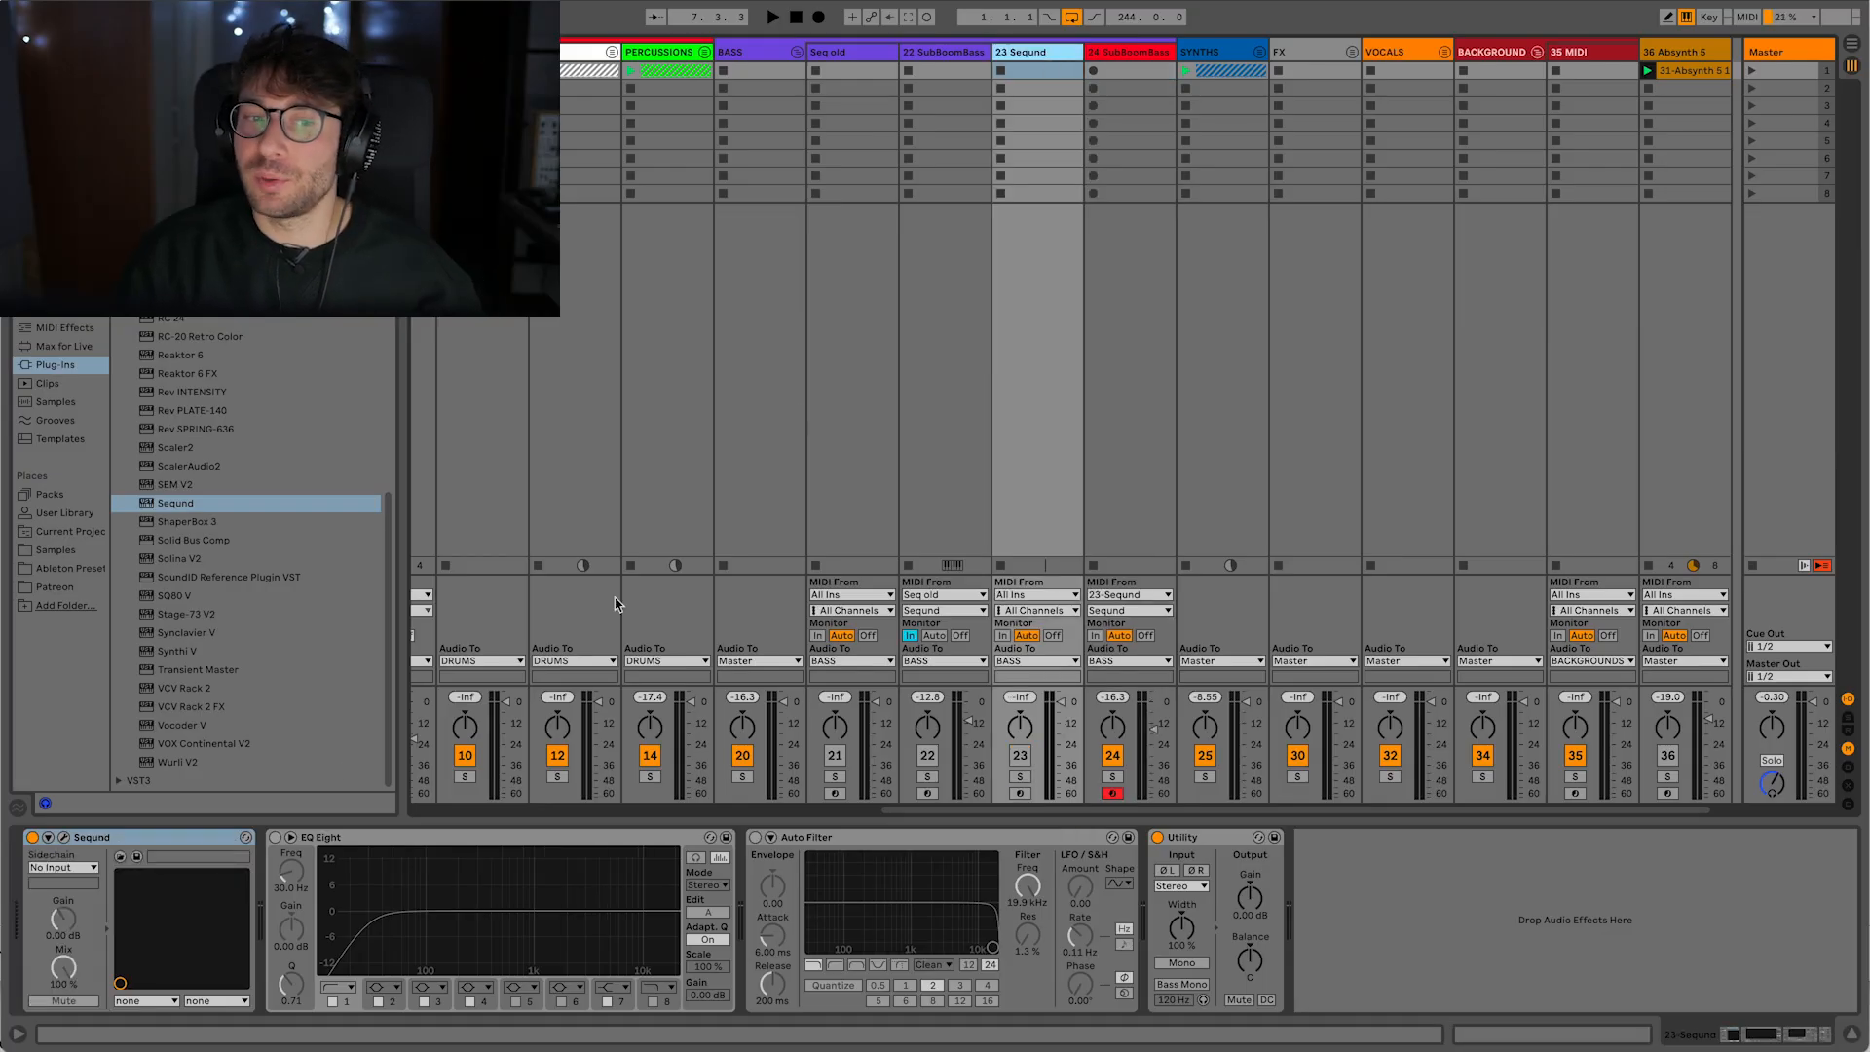
left_click(1093, 73)
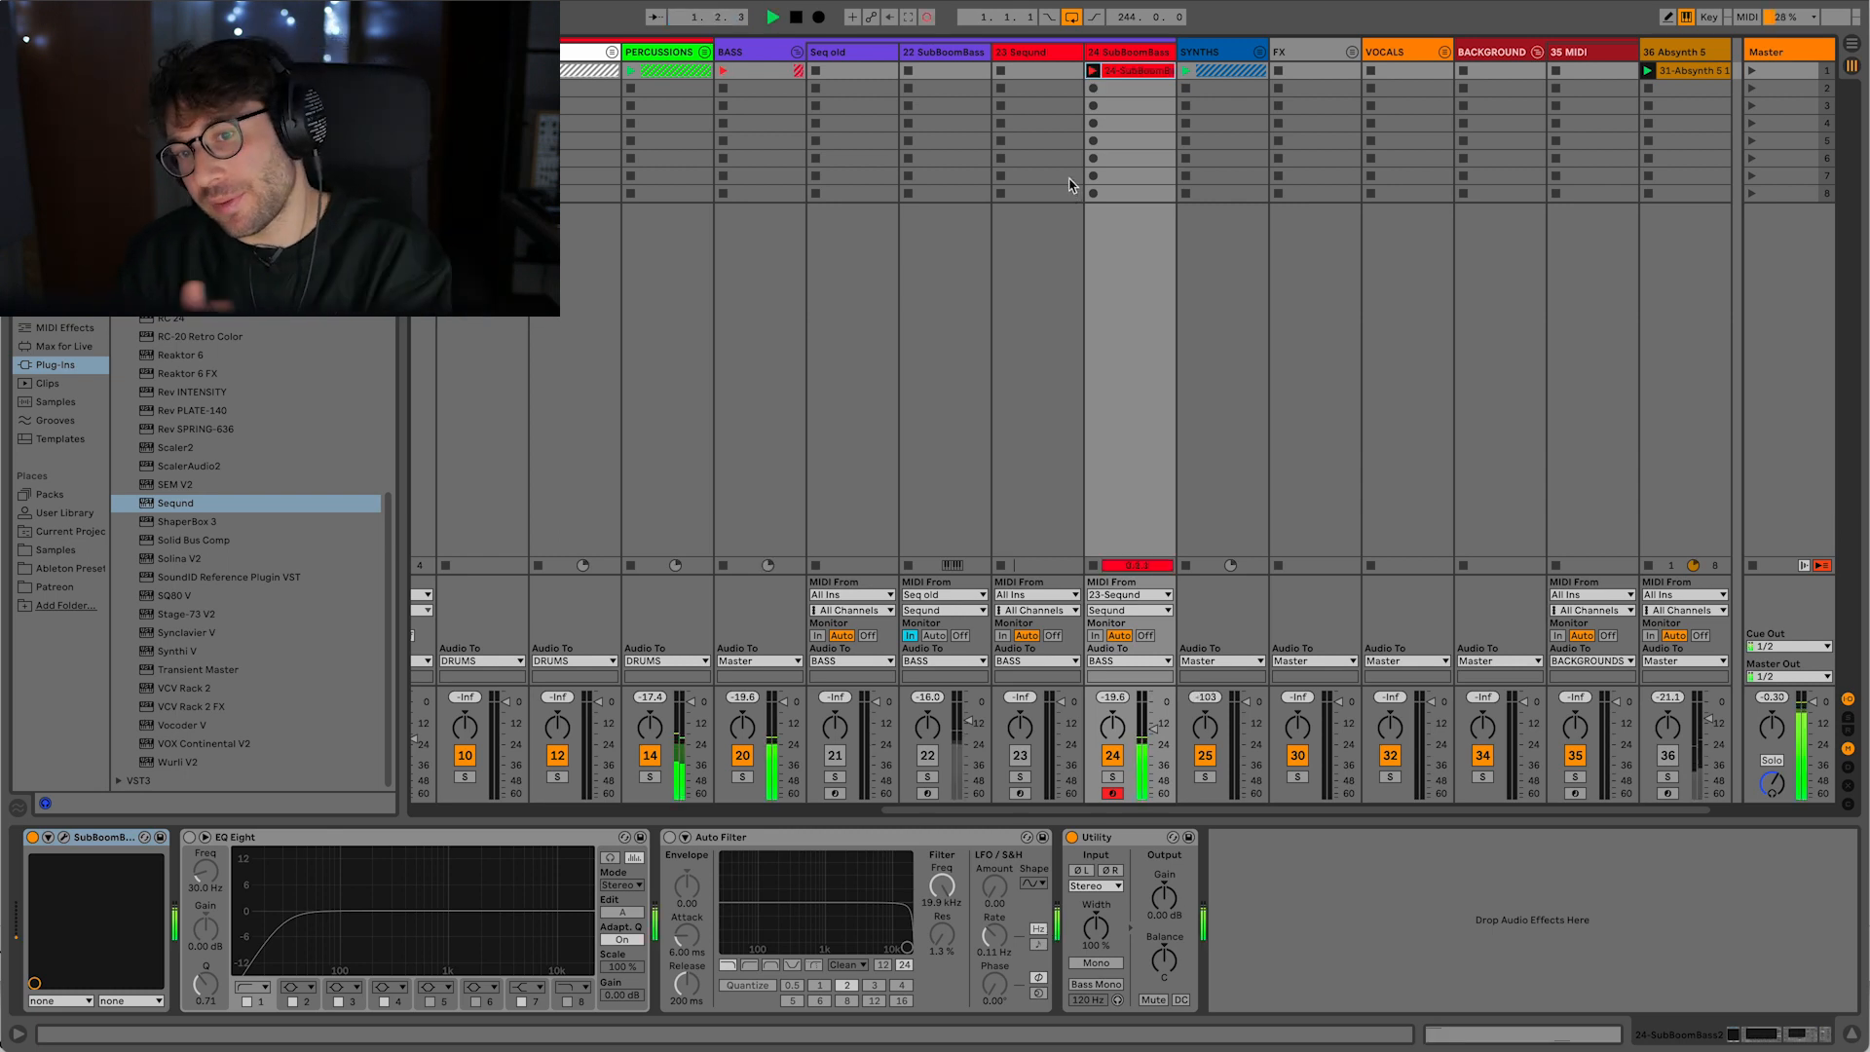
- Open Seqund while recording and change the lane step counts: Length to 16, Pitch A to 11 and Chance to 13
left_click(1037, 55)
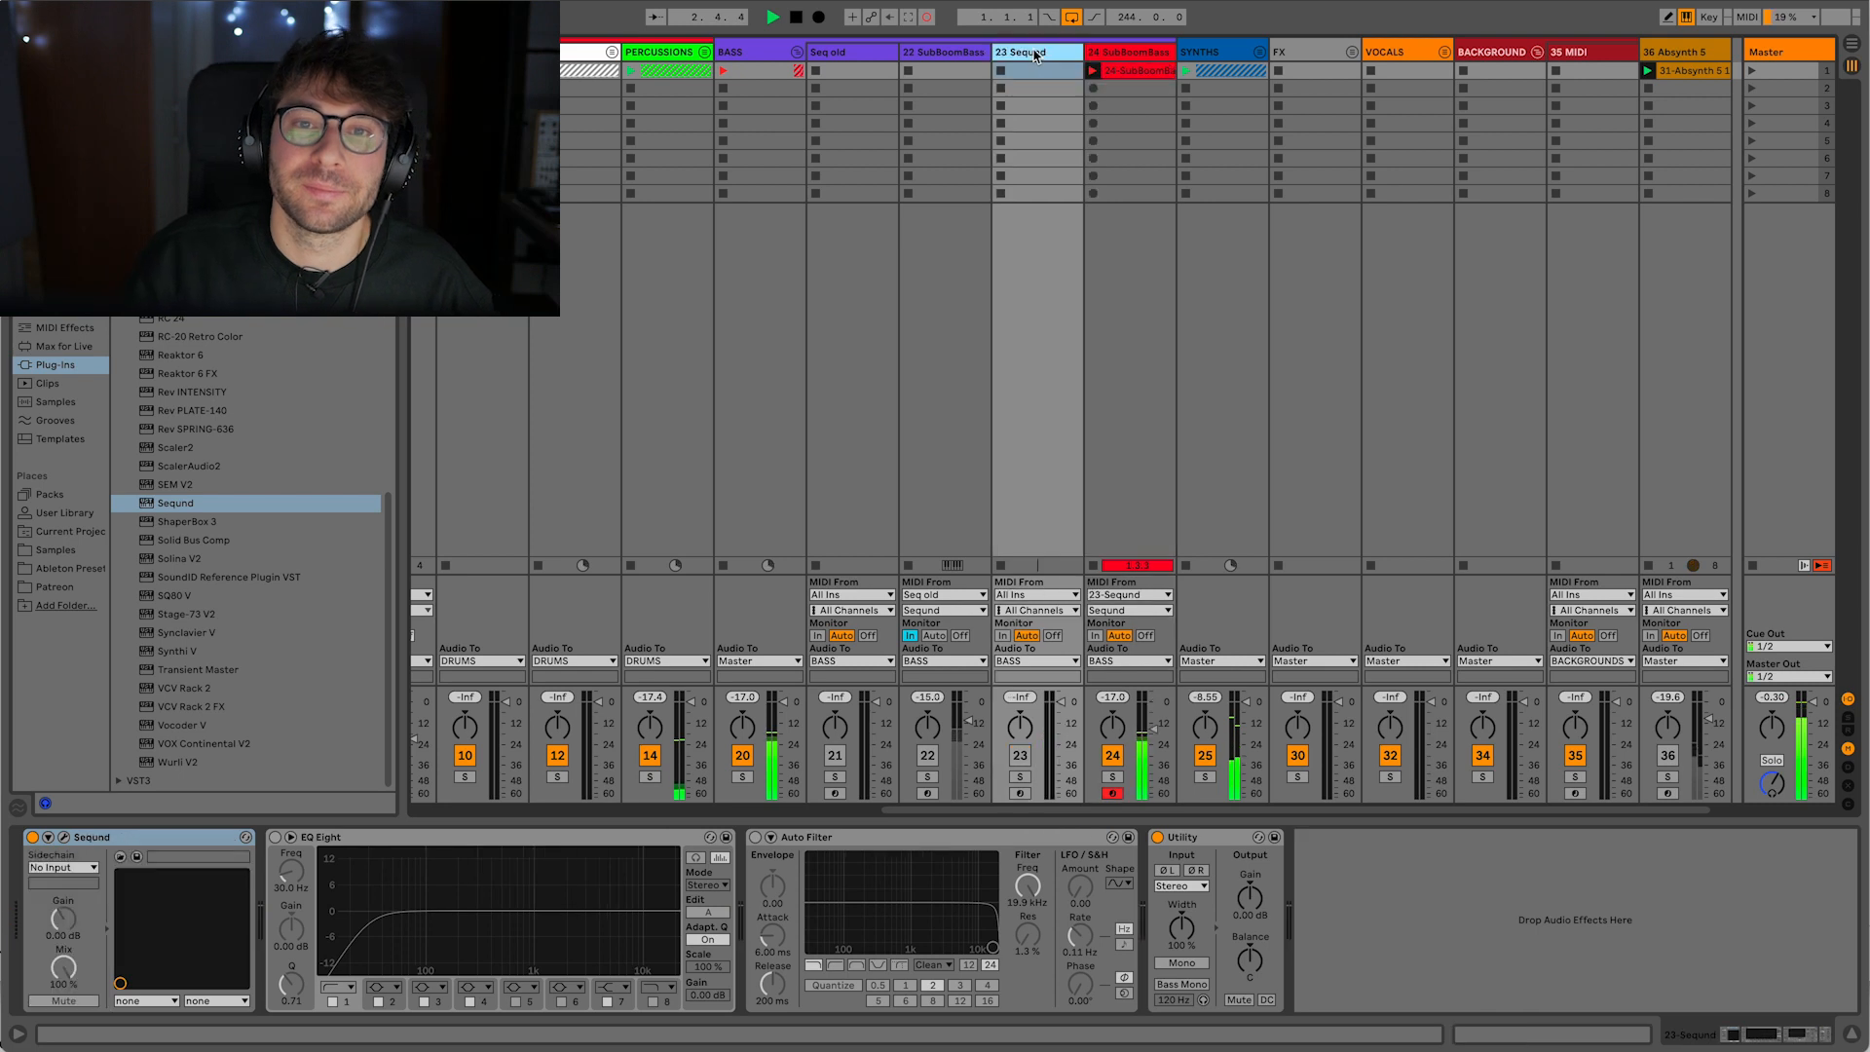
left_click(63, 837)
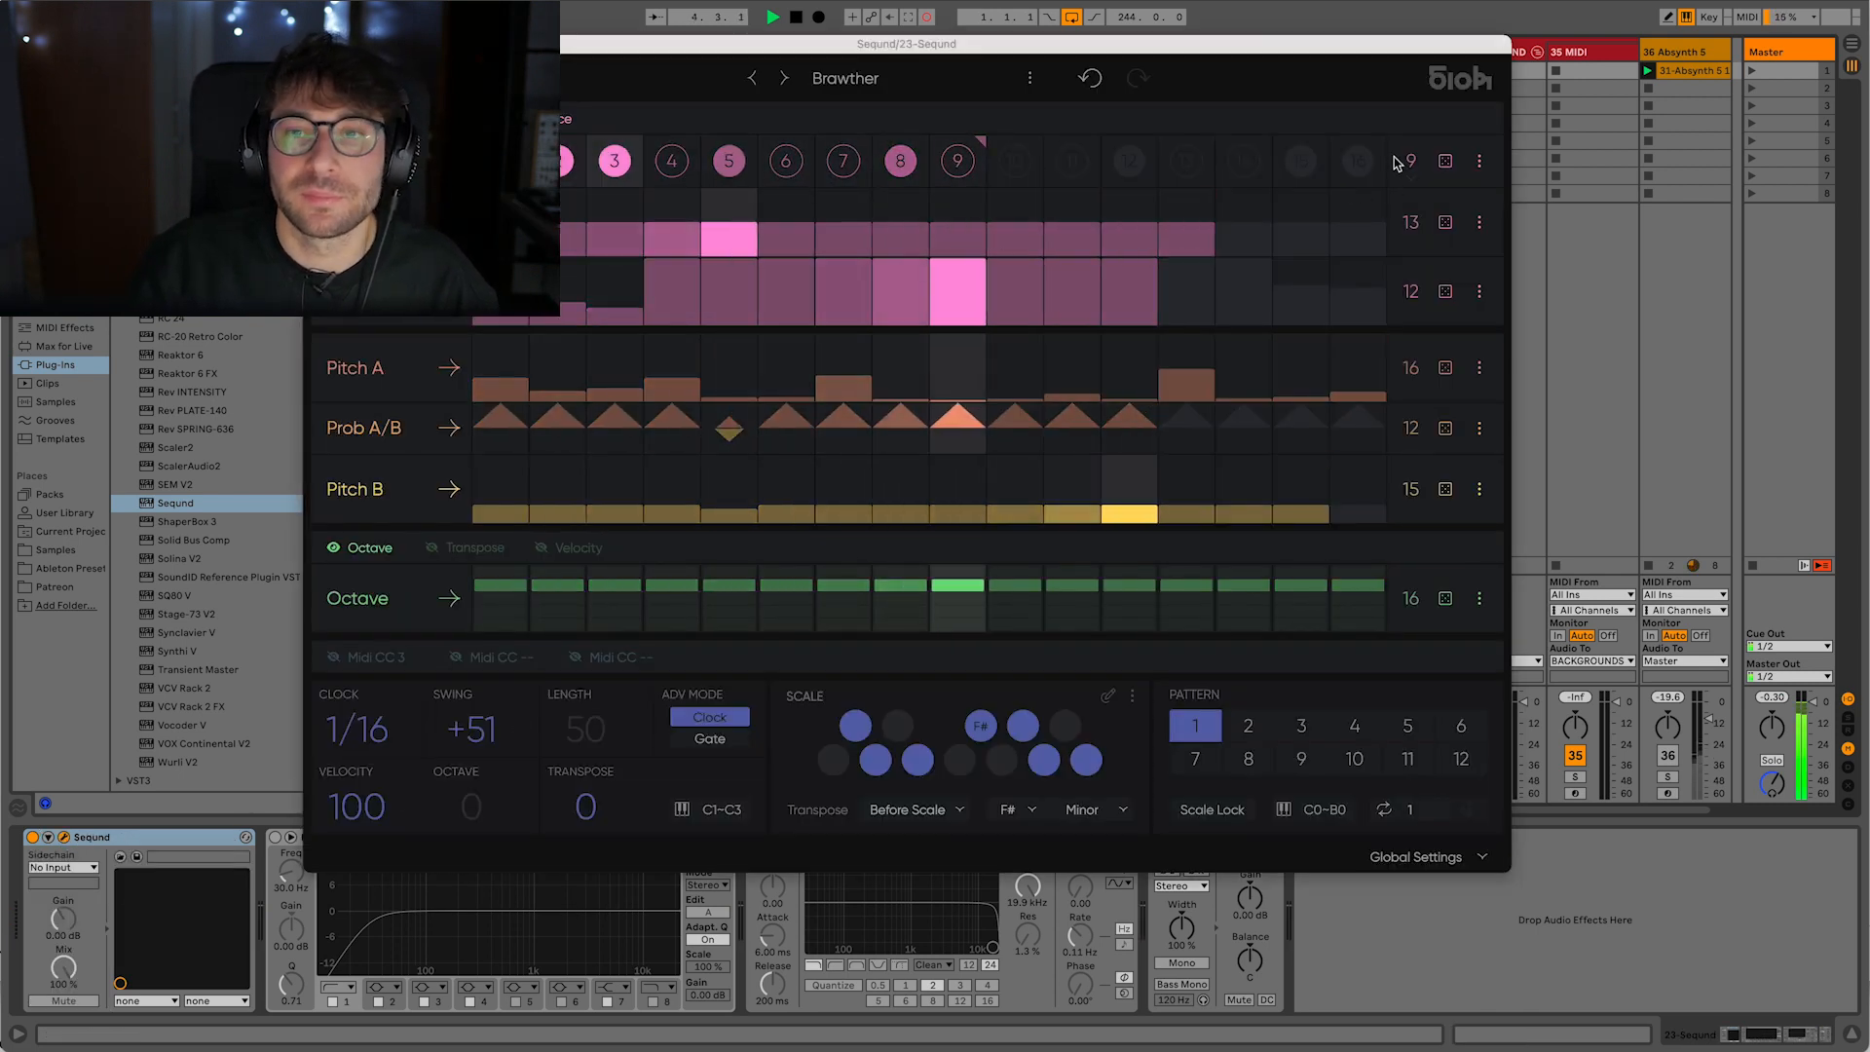
left_click(1447, 203)
left_click_drag(1412, 223, 1407, 156)
left_click_drag(1409, 286, 1430, 441)
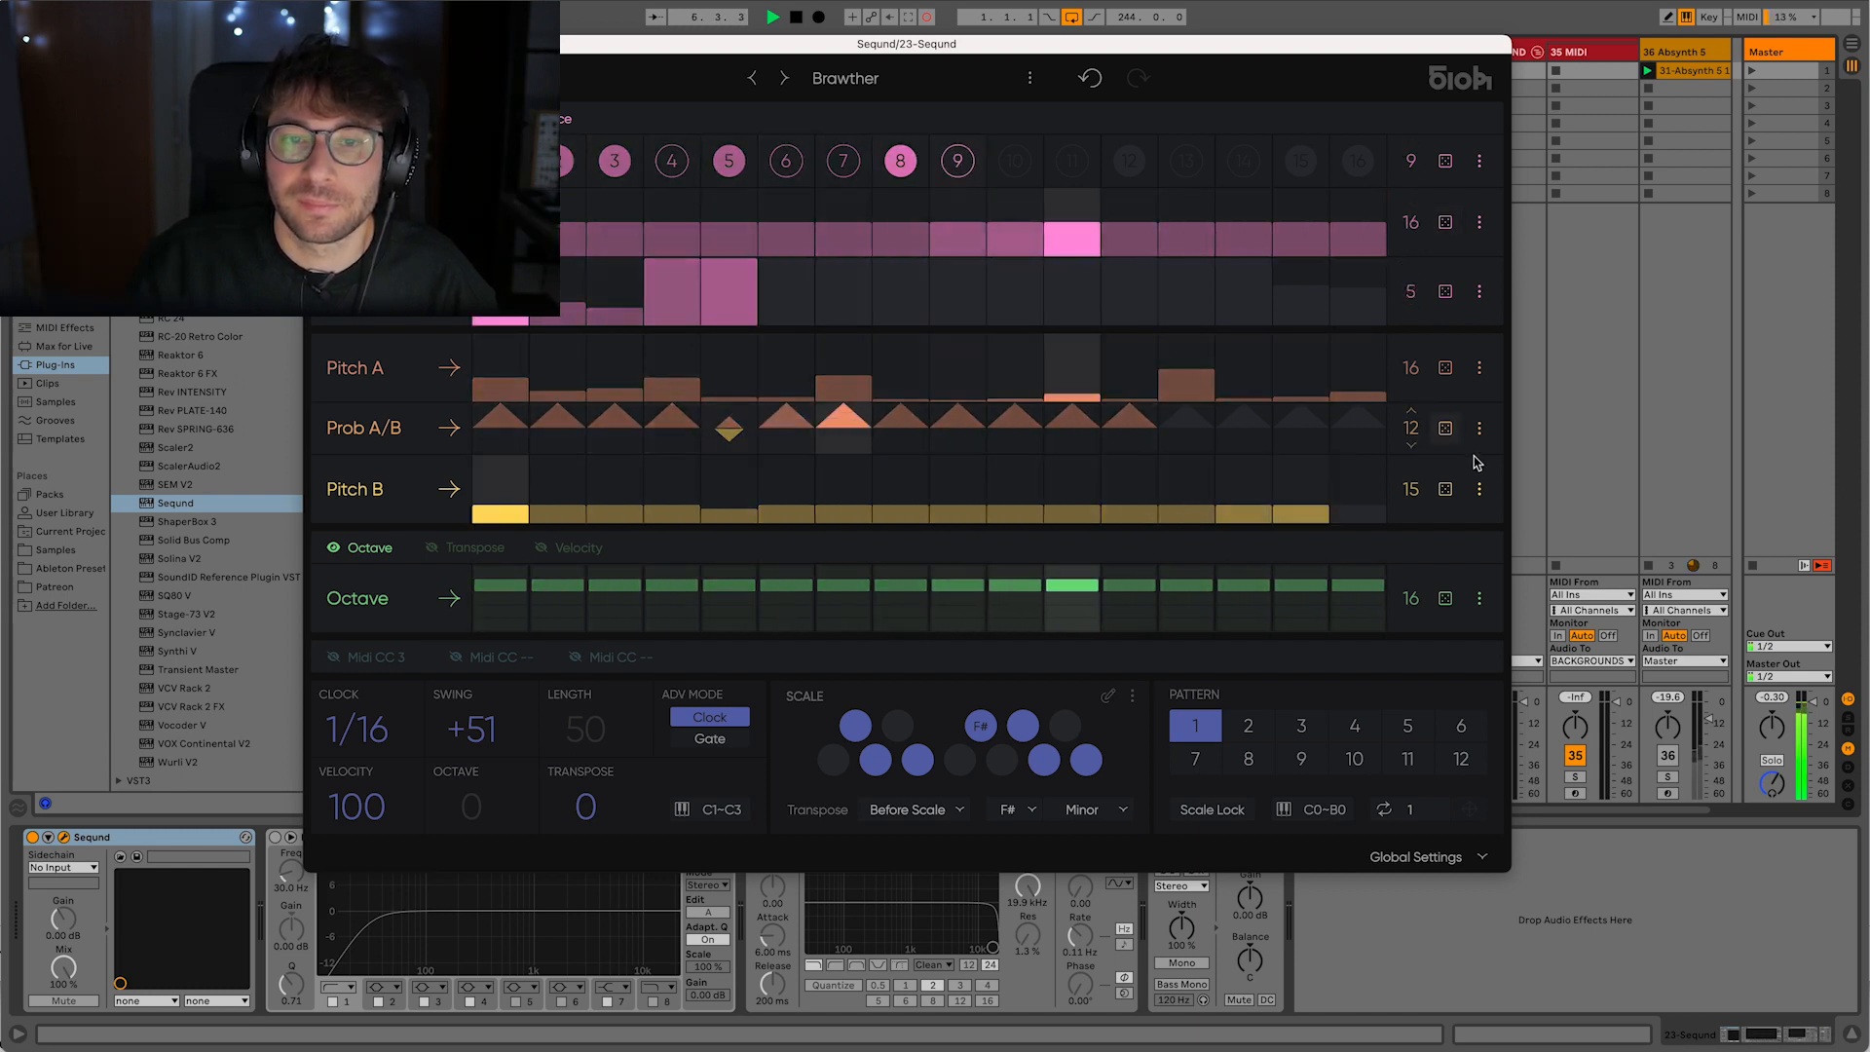
left_click_drag(1411, 376, 1409, 482)
left_click_drag(1408, 292, 1416, 149)
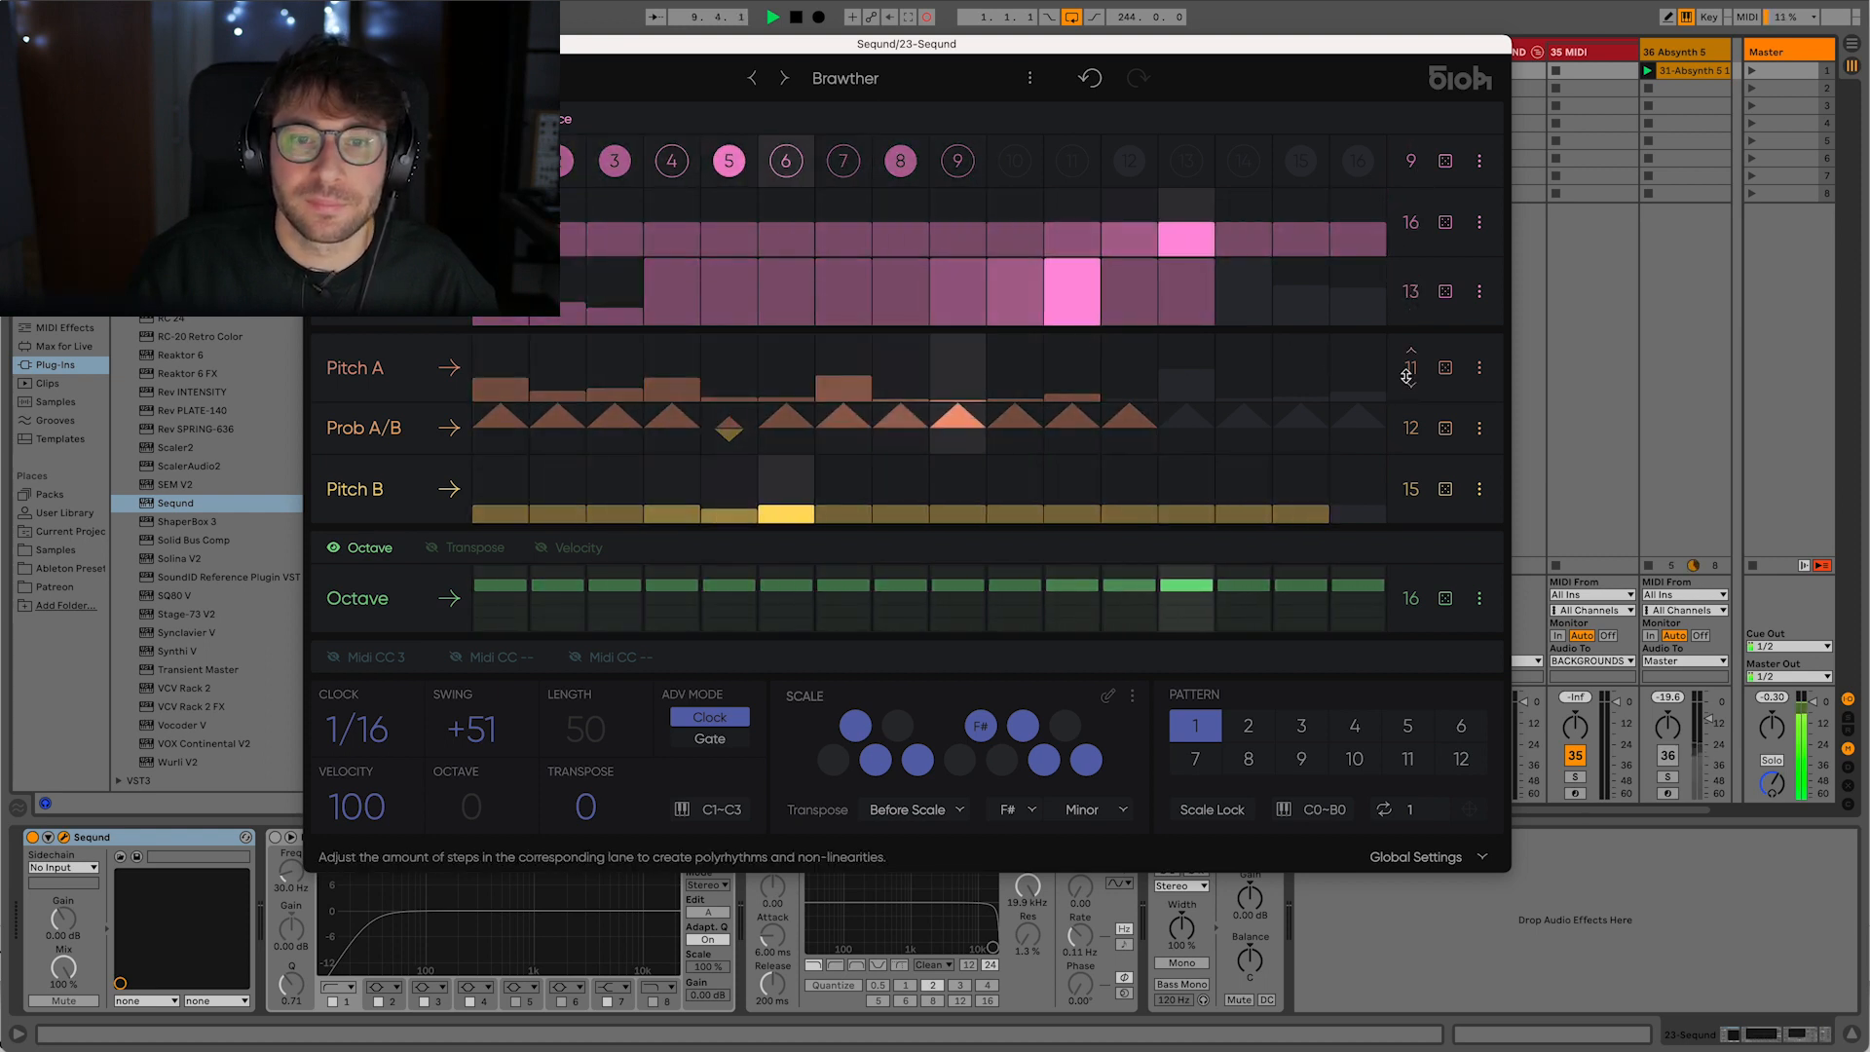
- Set Pitch A step 7 to F#1, raise step 8 to the same level and hide the plug-in windows
left_click(833, 382)
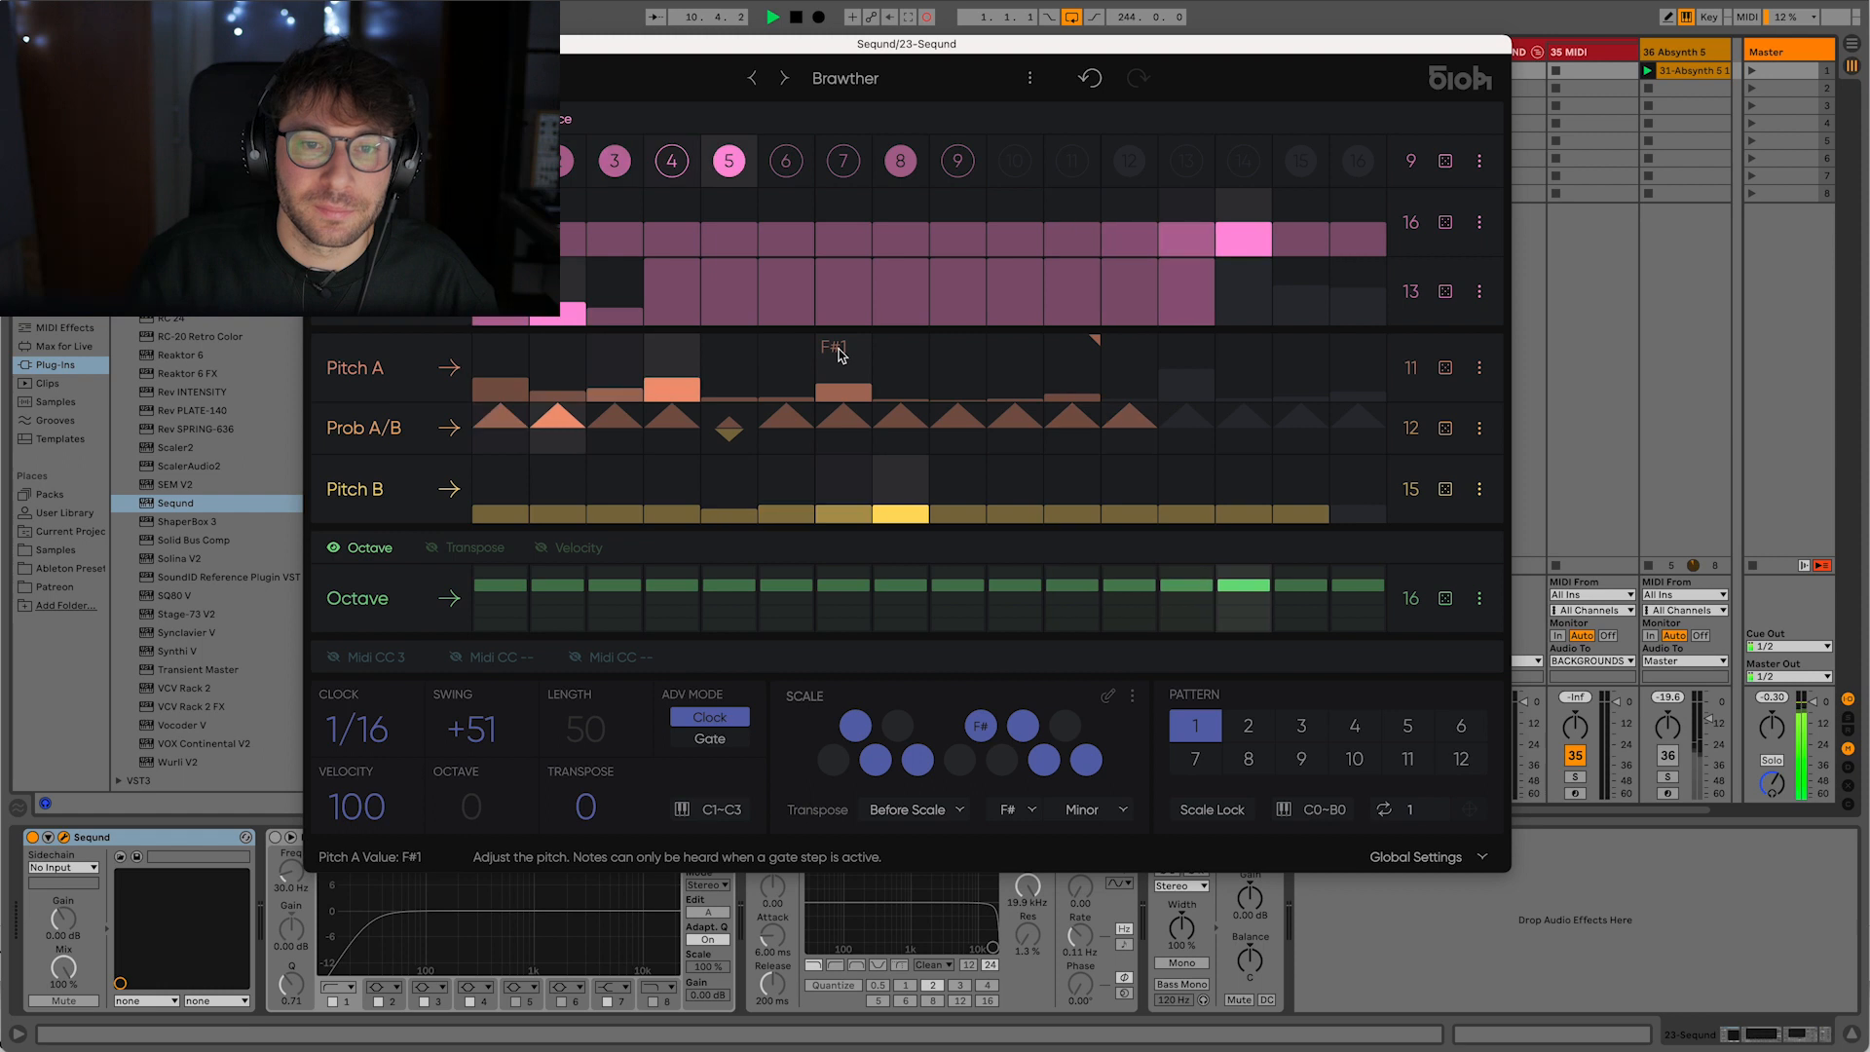
left_click(911, 378)
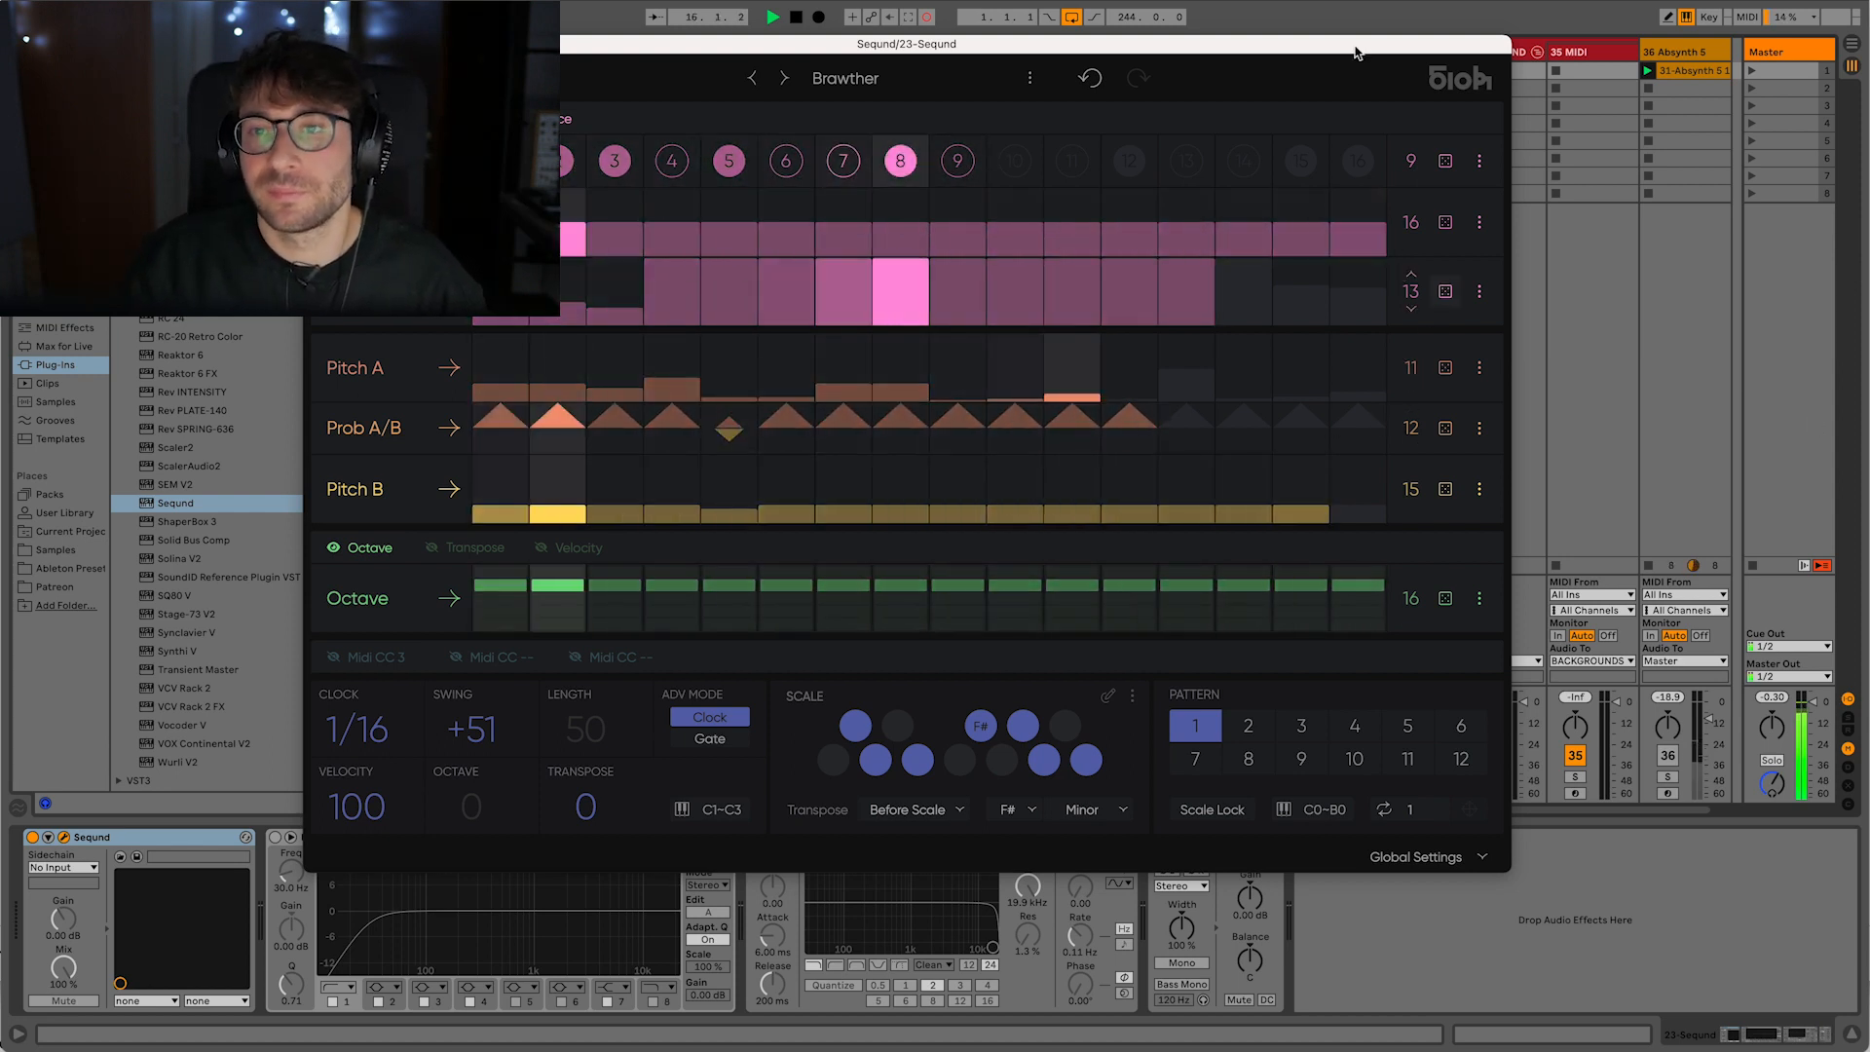
key("super+alt+p")
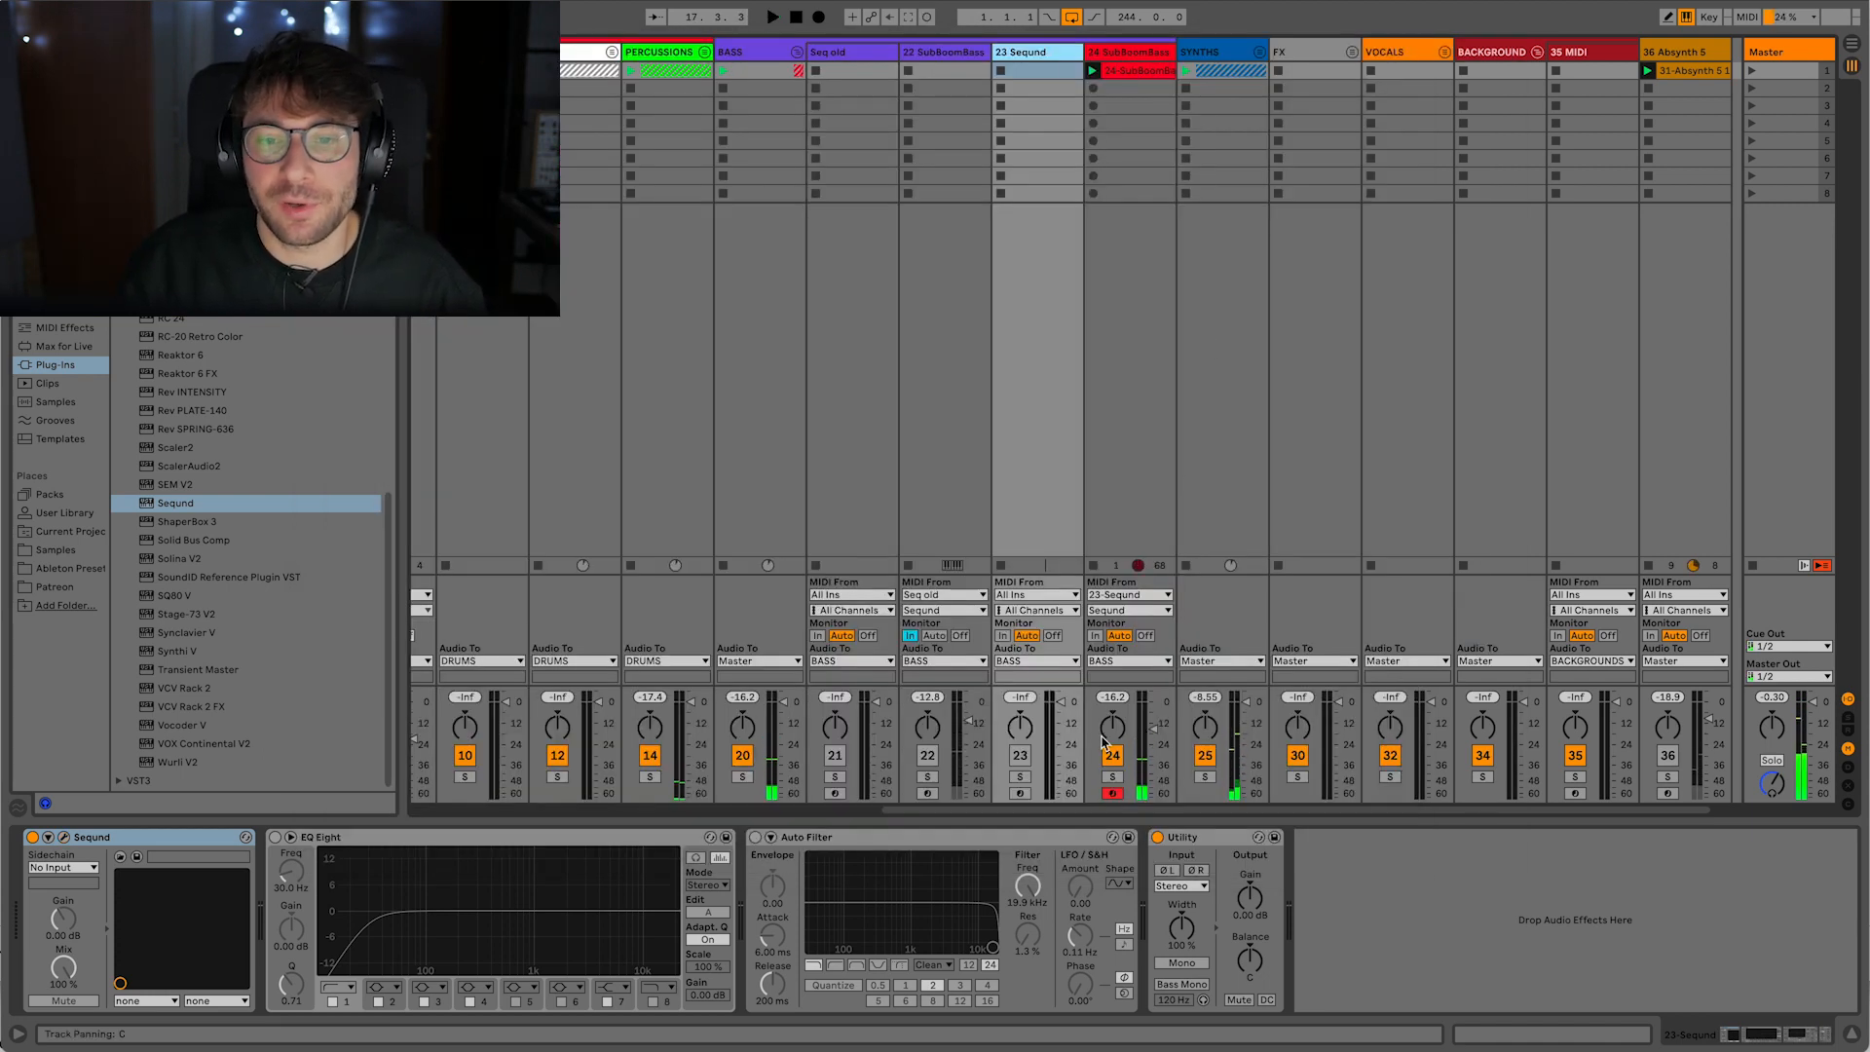
- Open the recorded SubBoomBass clip, loop bar 16 for one bar and lower that bar's first note to F1
double_click(1130, 64)
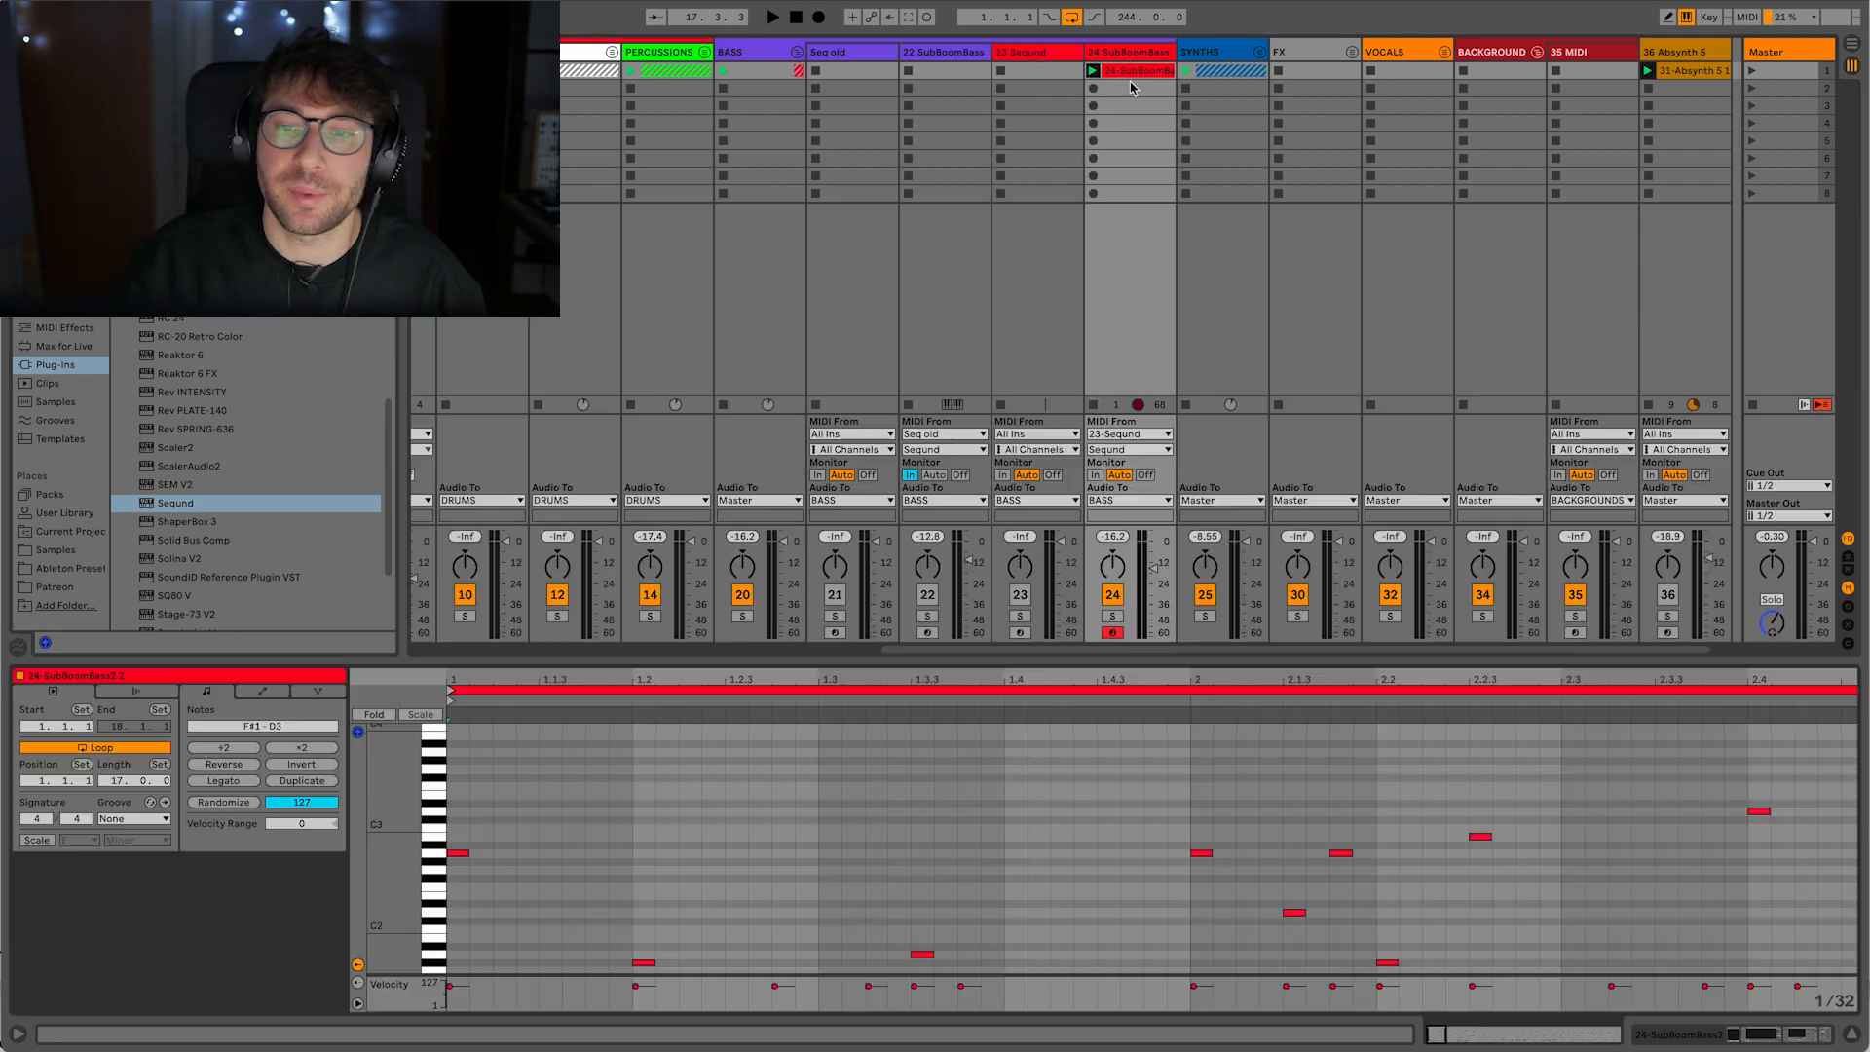
double_click(1215, 680)
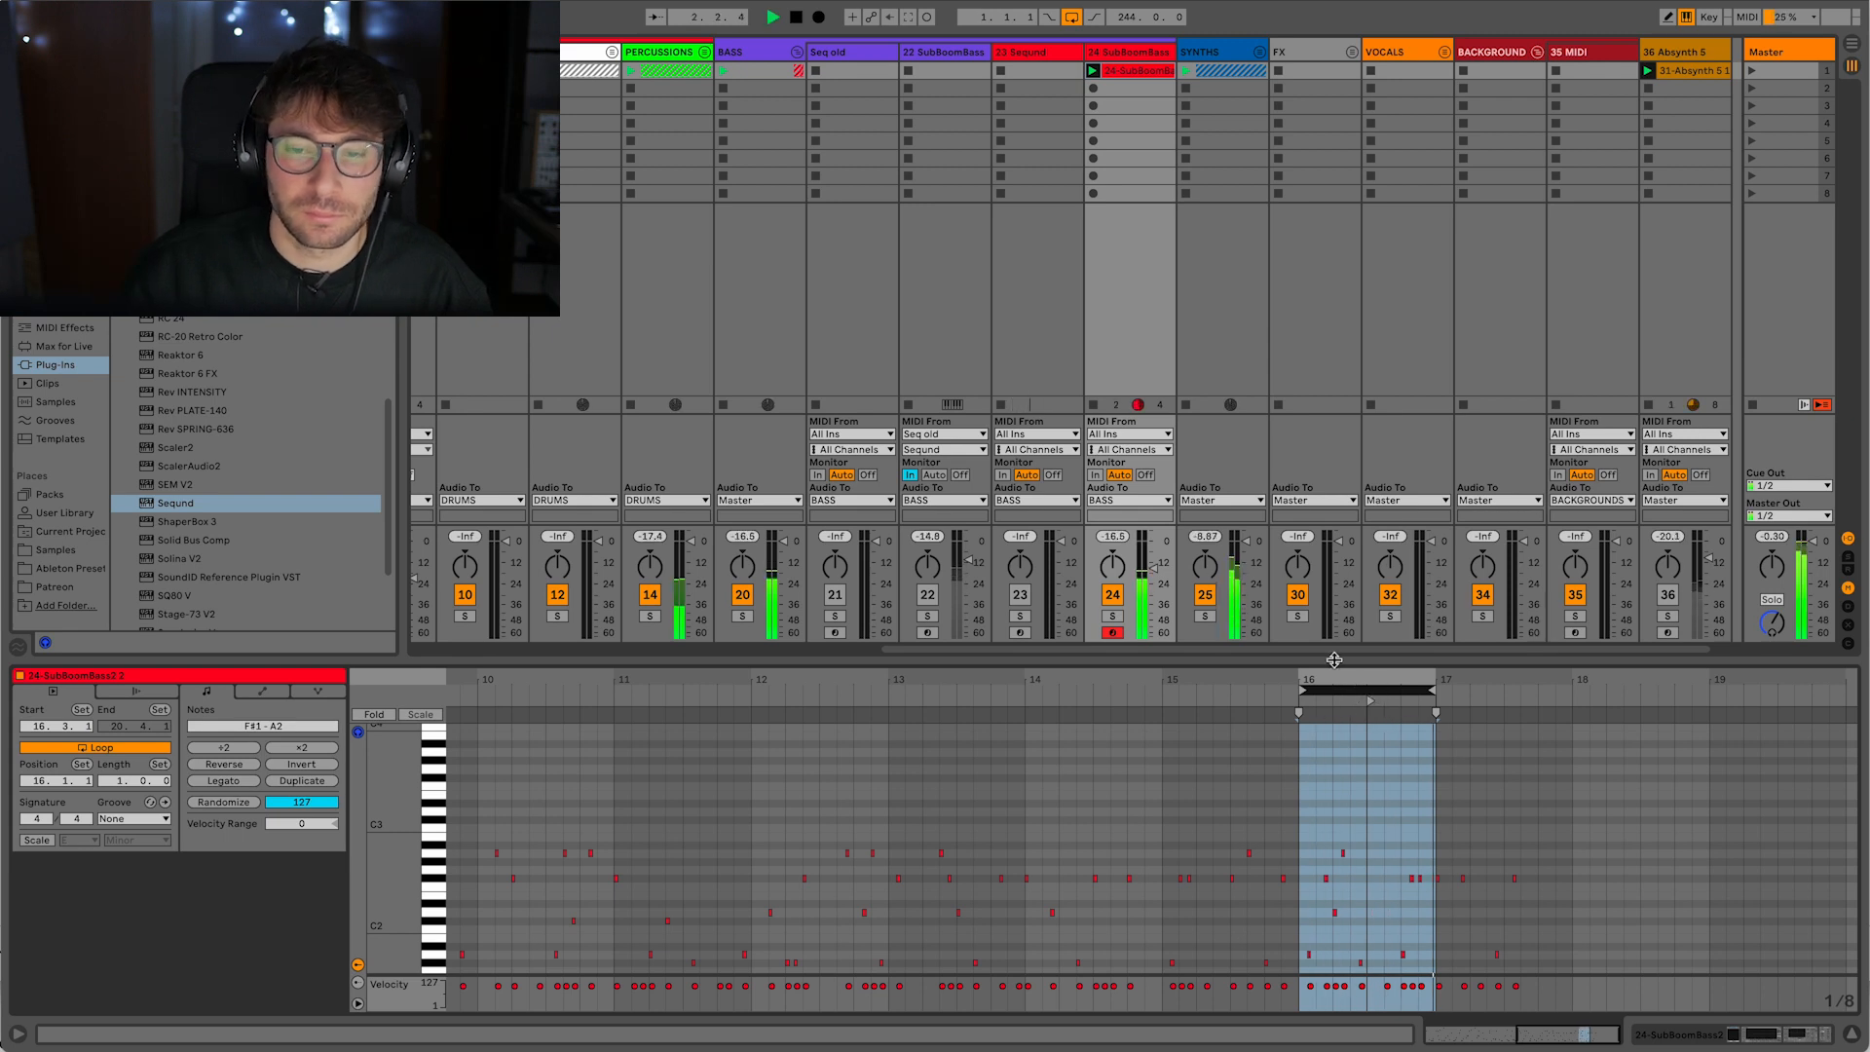
left_click_drag(1351, 669, 1332, 757)
left_click_drag(987, 953, 982, 955)
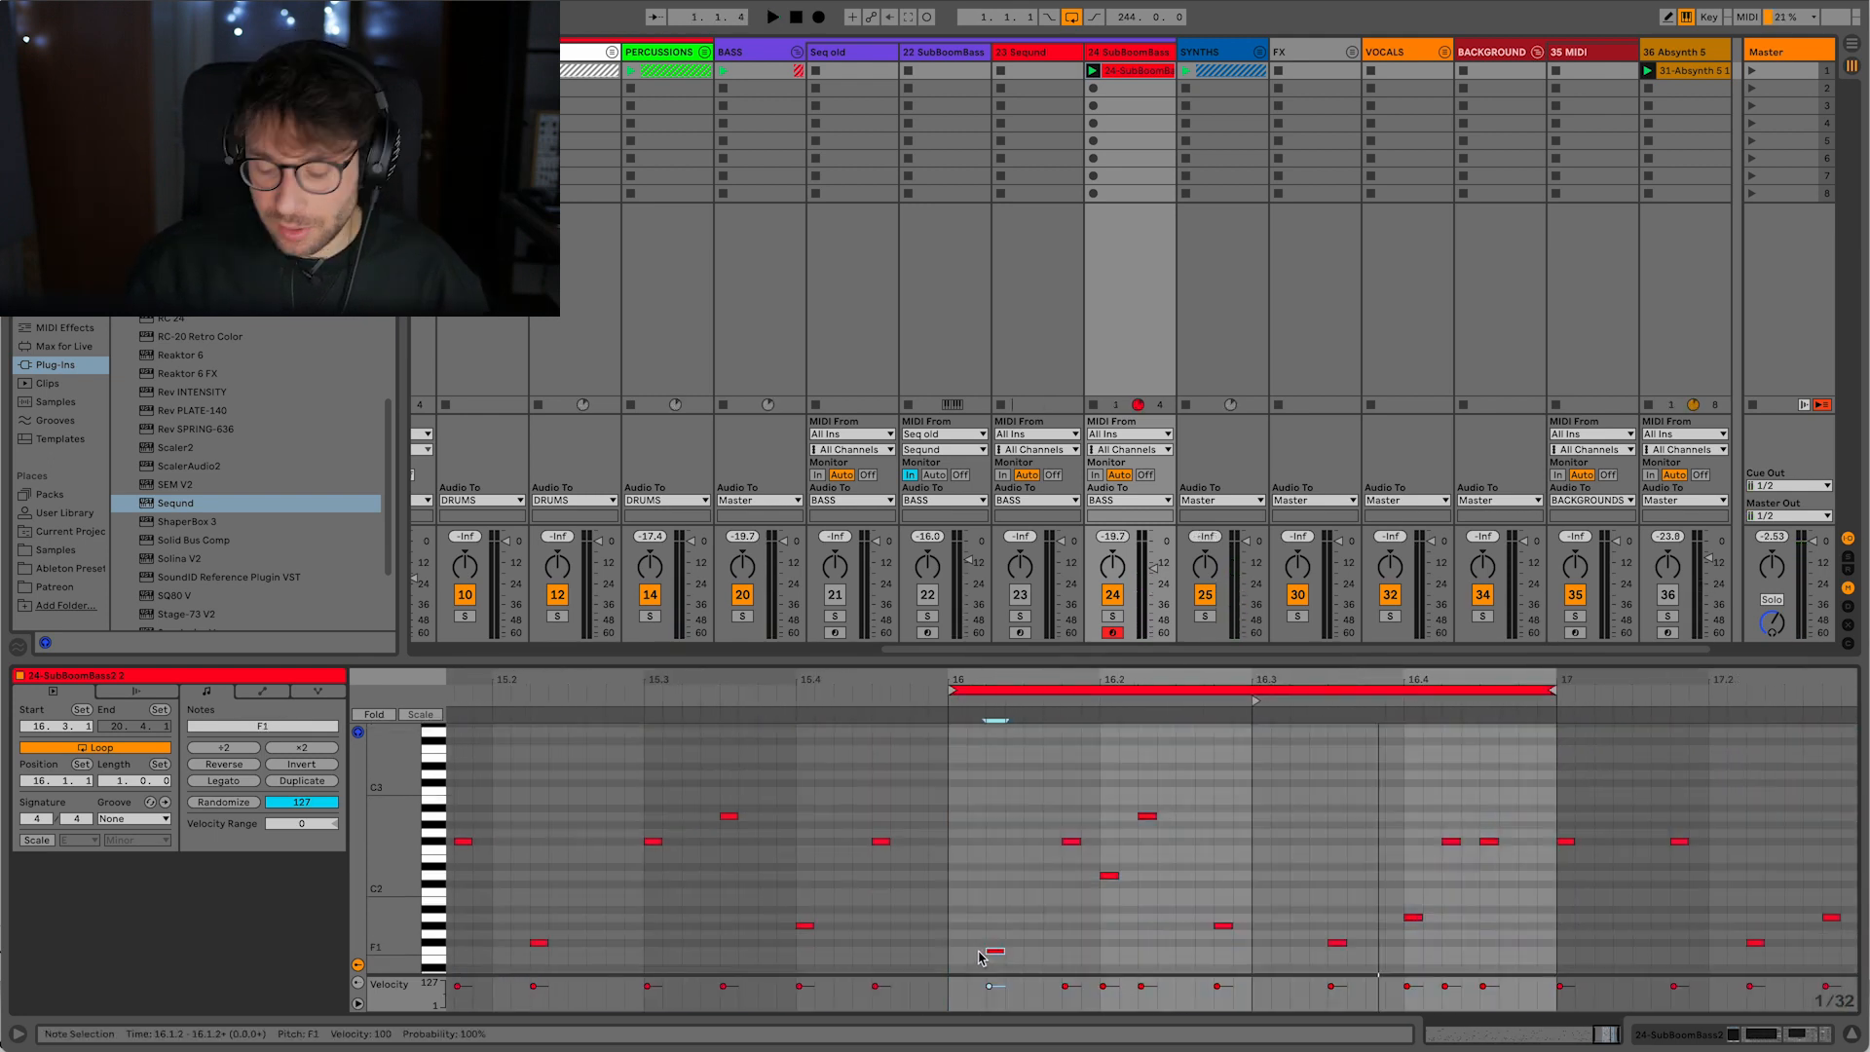